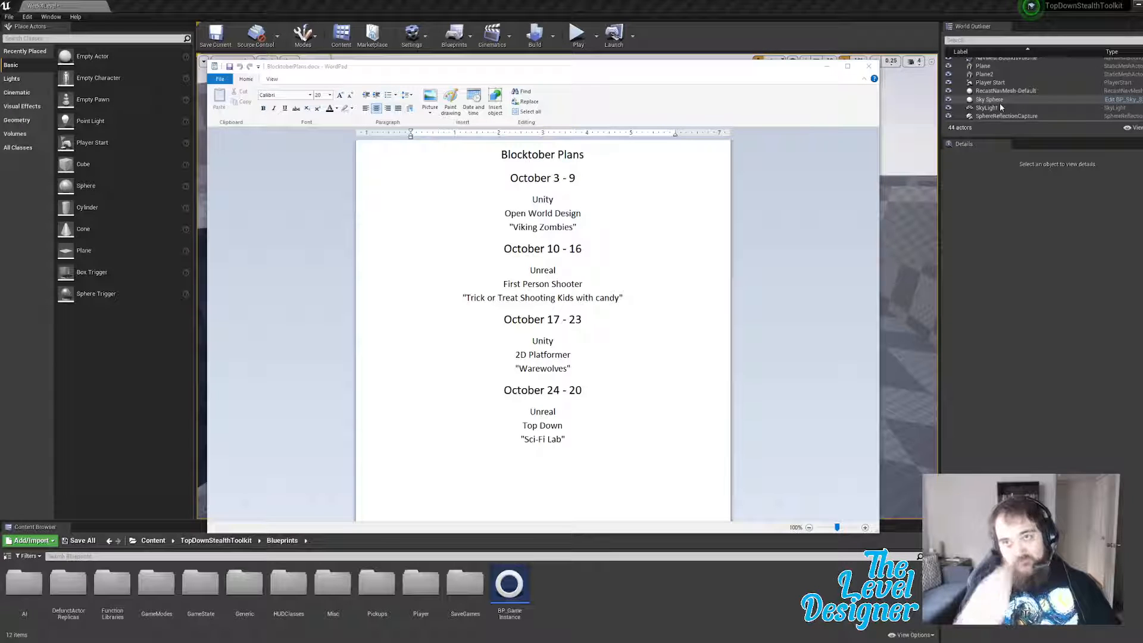
Step: Examine the blockout level around the guard, the corridors and the raised areas
{"action": "left_click", "coordinate": [883, 5]}
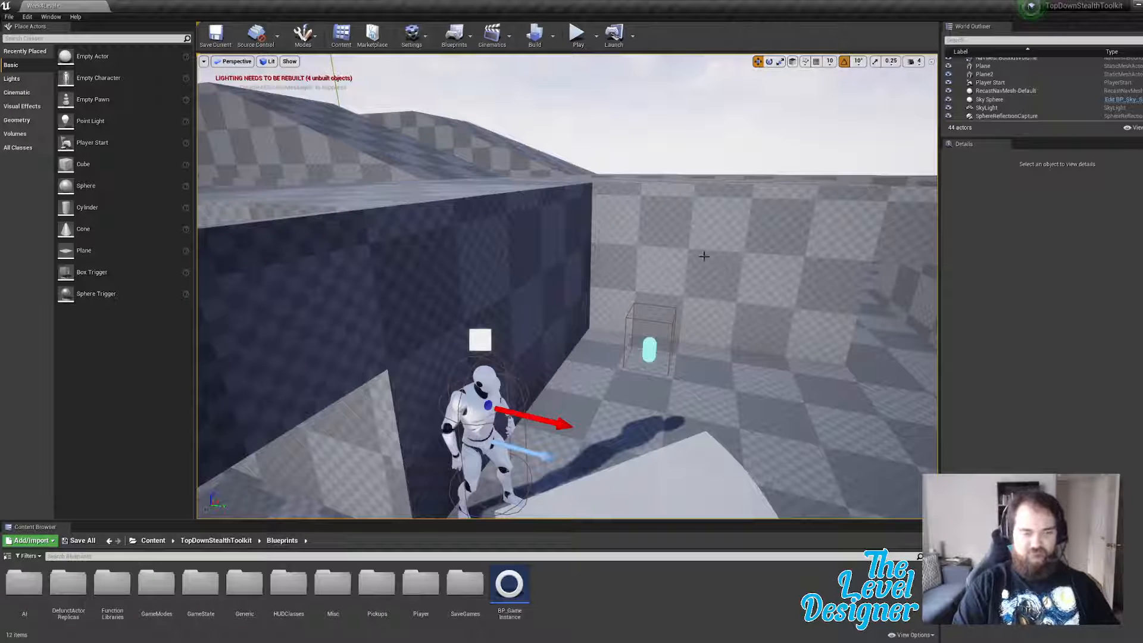
{"action": "right_click_drag", "start_coordinate": [704, 256], "coordinate": [661, 283]}
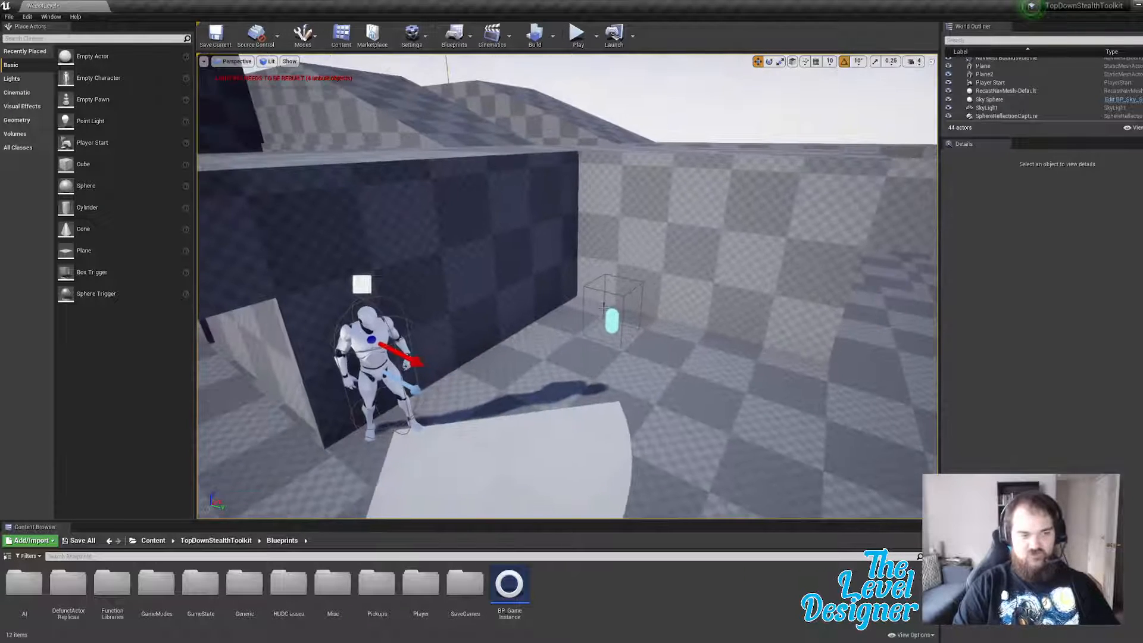
{"action": "left_click", "coordinate": [153, 540]}
{"action": "key", "text": "s"}
{"action": "right_click_drag", "start_coordinate": [570, 337], "coordinate": [503, 339]}
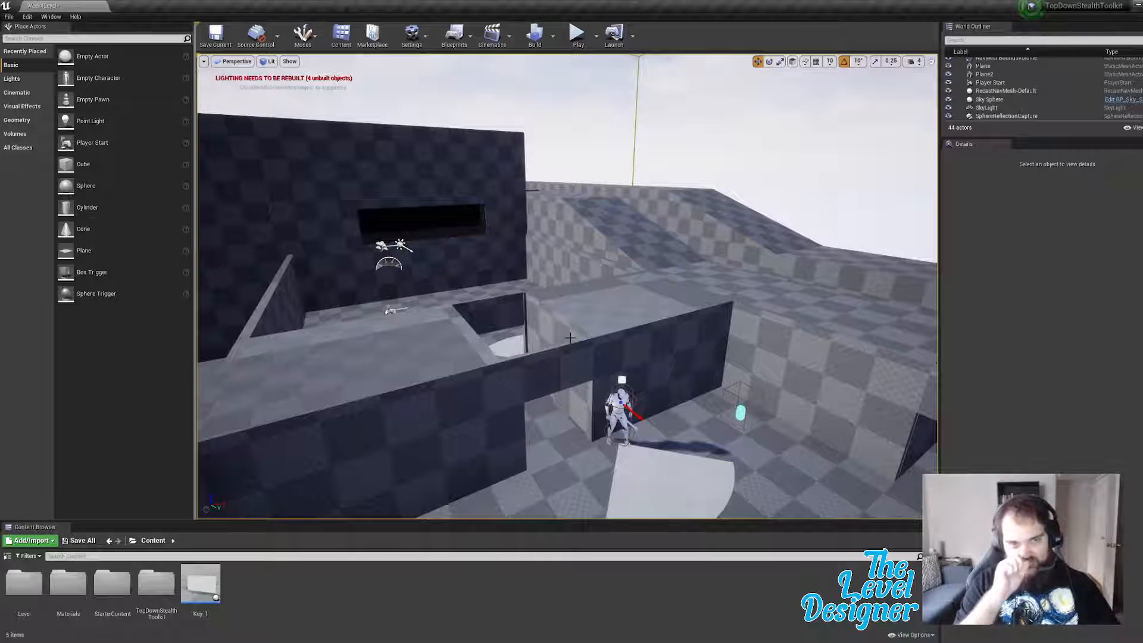
{"action": "right_click_drag", "start_coordinate": [690, 328], "coordinate": [744, 302]}
{"action": "key", "text": "a"}
{"action": "key", "text": "w"}
{"action": "key", "text": "a"}
{"action": "key", "text": "d"}
{"action": "key", "text": "a"}
{"action": "key", "text": "d"}
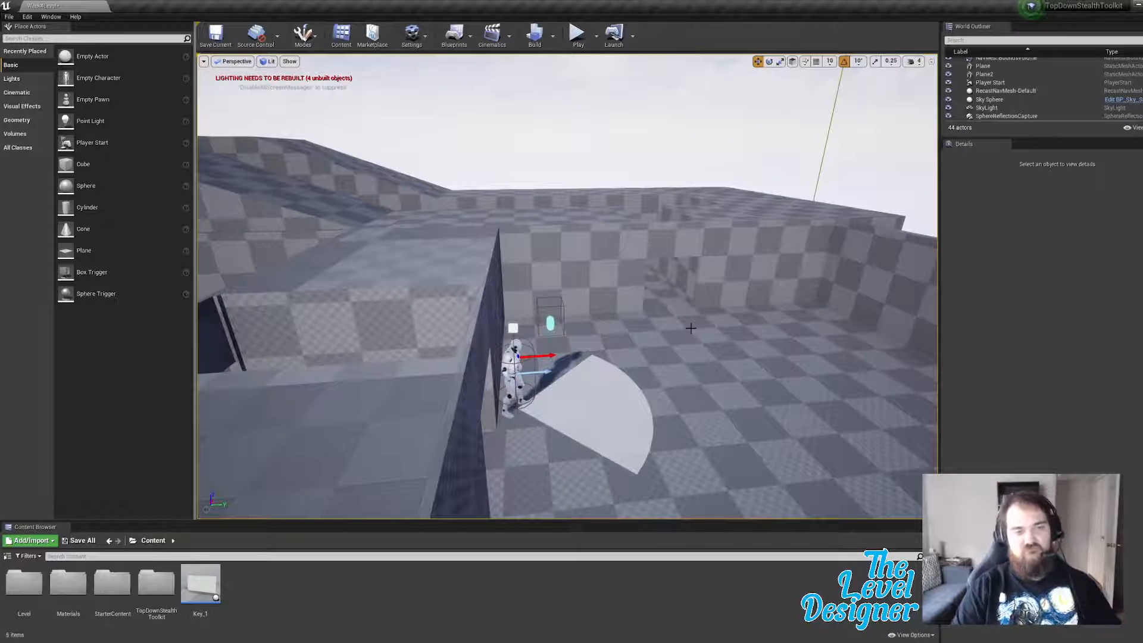
{"action": "key", "text": "a"}
{"action": "mouse_move", "coordinate": [640, 304]}
{"action": "right_mouse_down"}
{"action": "mouse_move", "coordinate": [655, 340]}
{"action": "mouse_move", "coordinate": [774, 324]}
{"action": "mouse_move", "coordinate": [649, 369]}
{"action": "mouse_move", "coordinate": [628, 305]}
{"action": "right_mouse_up"}
{"action": "key", "text": "w"}
{"action": "key", "text": "a"}
{"action": "key", "text": "d"}
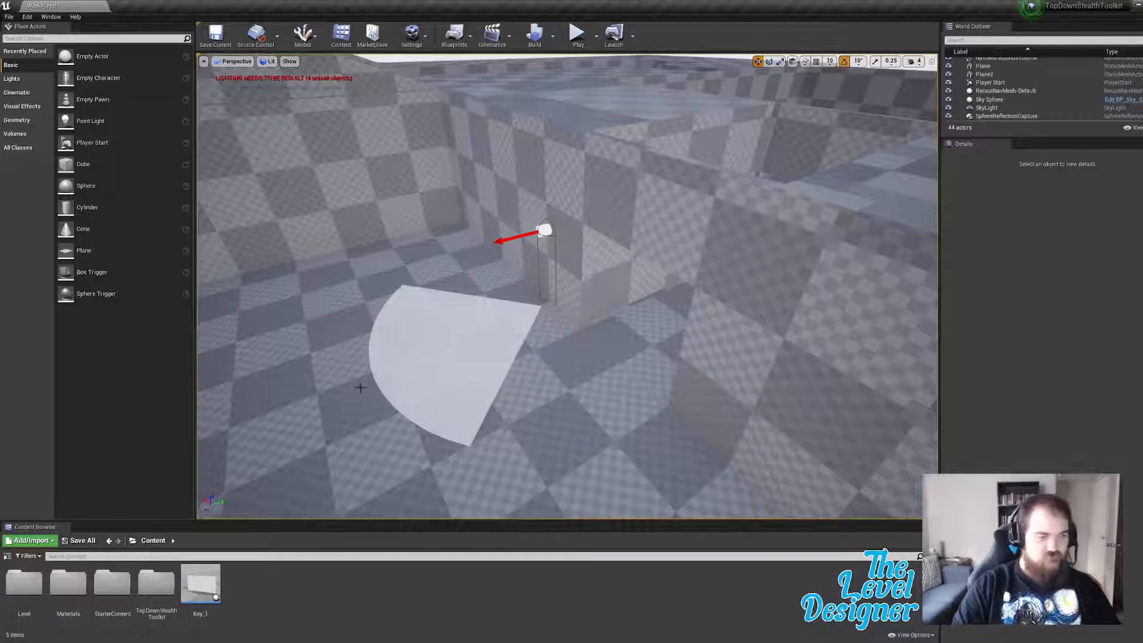
{"action": "key", "text": "w"}
{"action": "right_click_drag", "start_coordinate": [566, 286], "coordinate": [691, 253]}
{"action": "key", "text": "w"}
{"action": "key", "text": "w"}
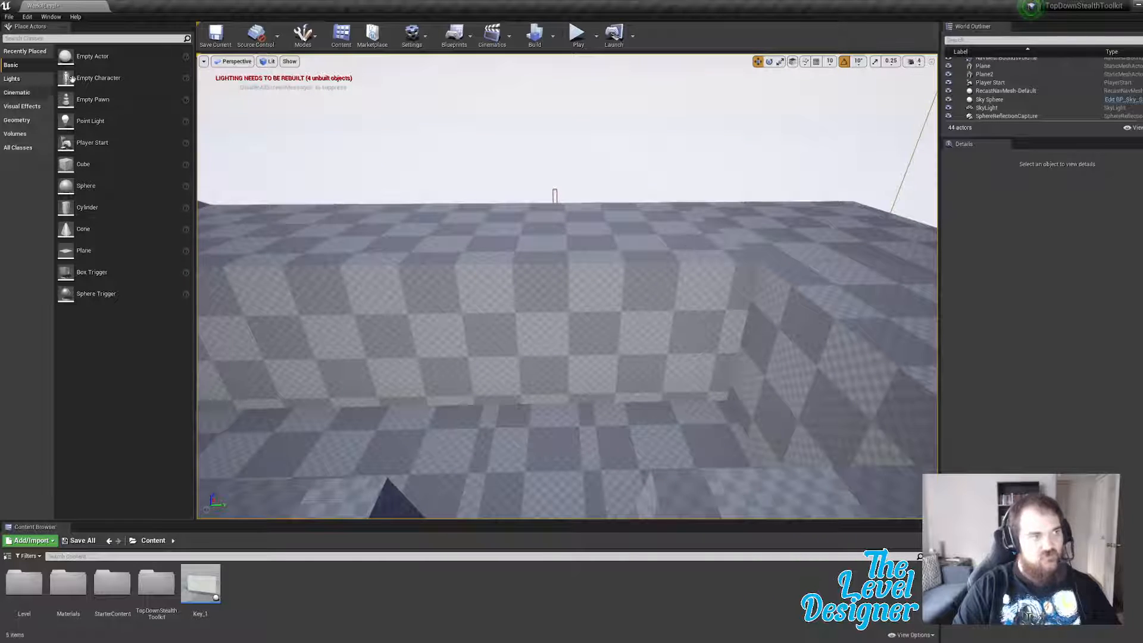
Step: Switch to Brush Editing mode and add an additive box brush on the corridor floor
{"action": "left_click", "coordinate": [307, 36]}
{"action": "left_click", "coordinate": [328, 96]}
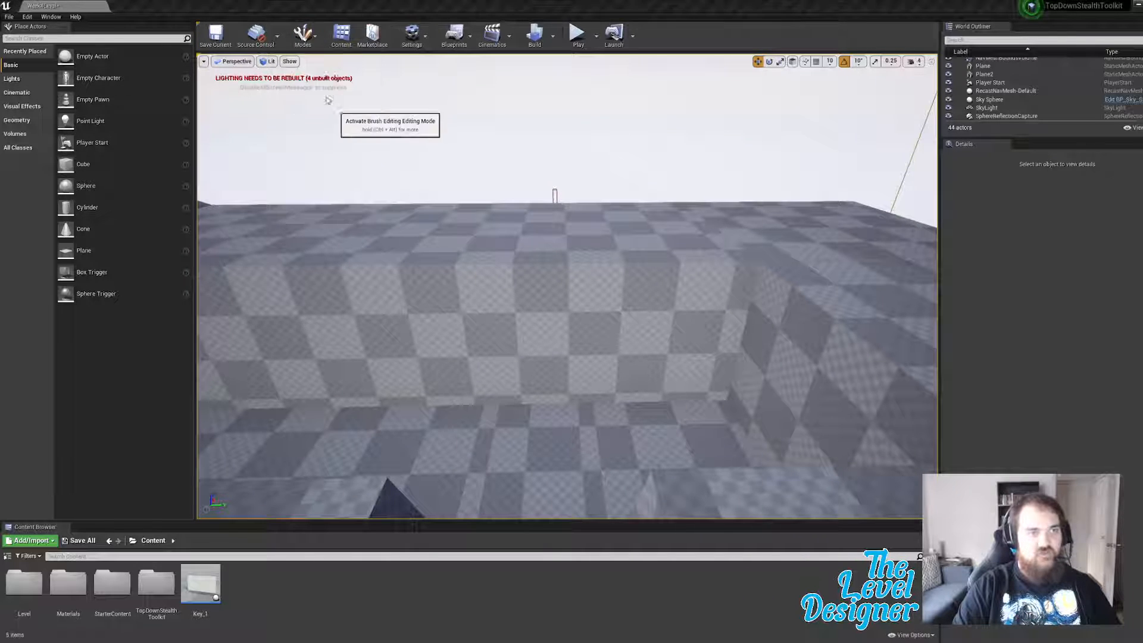
{"action": "left_click", "coordinate": [29, 27]}
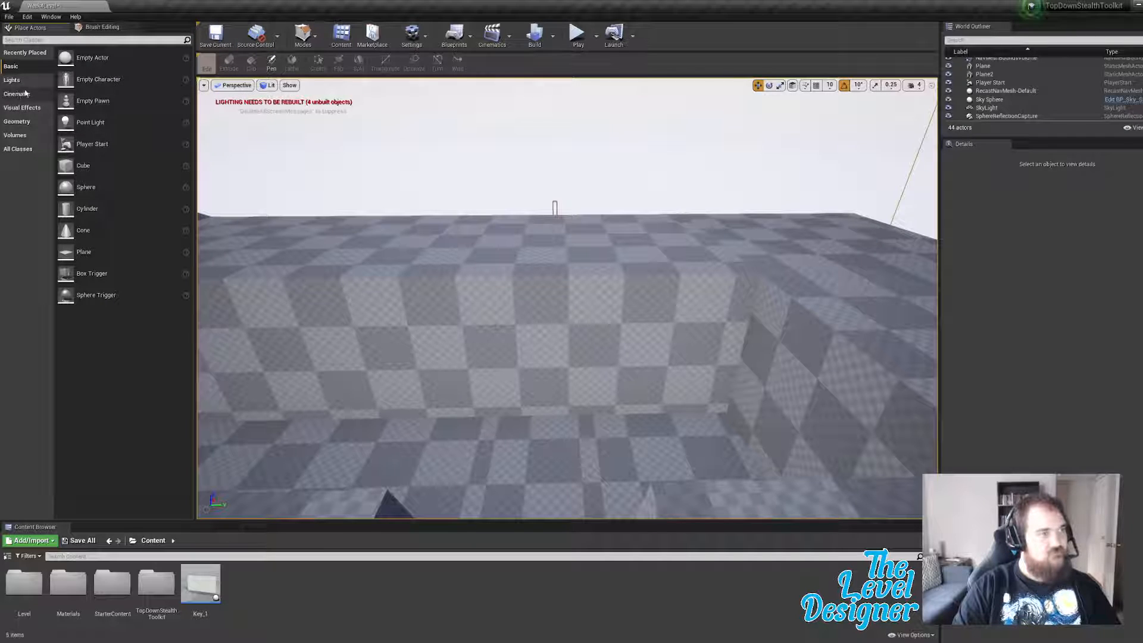
{"action": "left_click", "coordinate": [17, 121]}
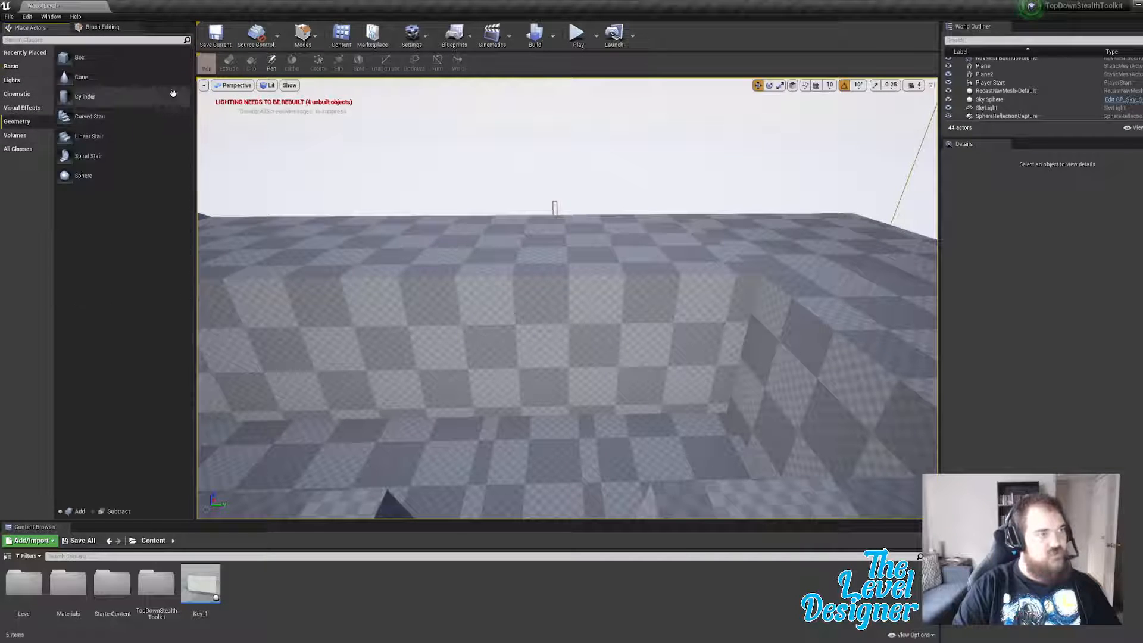
{"action": "mouse_move", "coordinate": [75, 57]}
{"action": "left_mouse_down"}
{"action": "mouse_move", "coordinate": [135, 97]}
{"action": "mouse_move", "coordinate": [449, 378]}
{"action": "mouse_move", "coordinate": [541, 395]}
{"action": "mouse_move", "coordinate": [543, 456]}
{"action": "mouse_move", "coordinate": [541, 408]}
{"action": "mouse_move", "coordinate": [547, 426]}
{"action": "left_mouse_up"}
Step: Scale the new box brush down to about 0.19 along X to form a thin panel
{"action": "key", "text": "space"}
{"action": "key", "text": "space"}
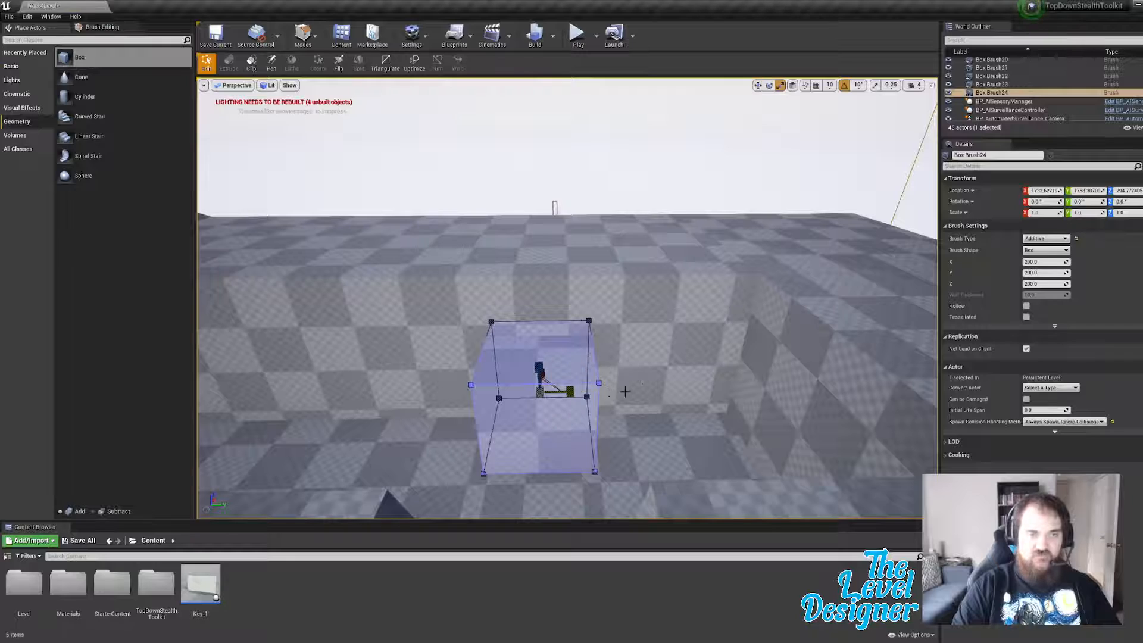
{"action": "mouse_move", "coordinate": [626, 392]}
{"action": "right_mouse_down"}
{"action": "mouse_move", "coordinate": [423, 408]}
{"action": "mouse_move", "coordinate": [440, 410]}
{"action": "right_mouse_up"}
{"action": "left_click_drag", "start_coordinate": [653, 403], "coordinate": [610, 404]}
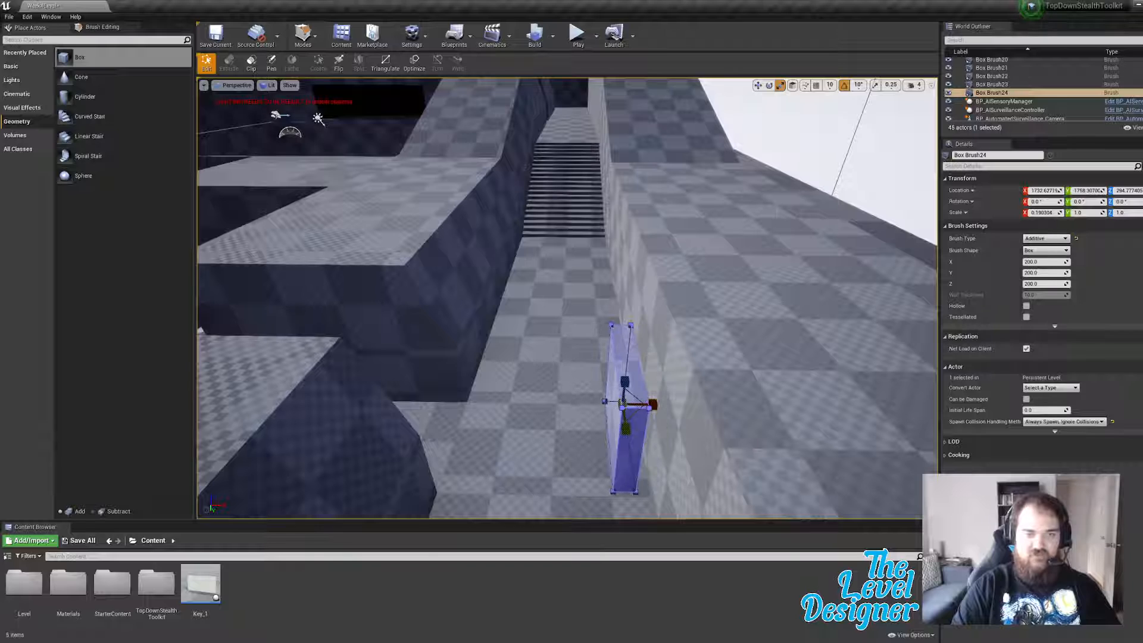
Step: Move the thin box brush along X until it sits slightly embedded in the corridor's side wall, and deselect it
{"action": "right_click_drag", "start_coordinate": [552, 402], "coordinate": [732, 401]}
{"action": "key", "text": "w"}
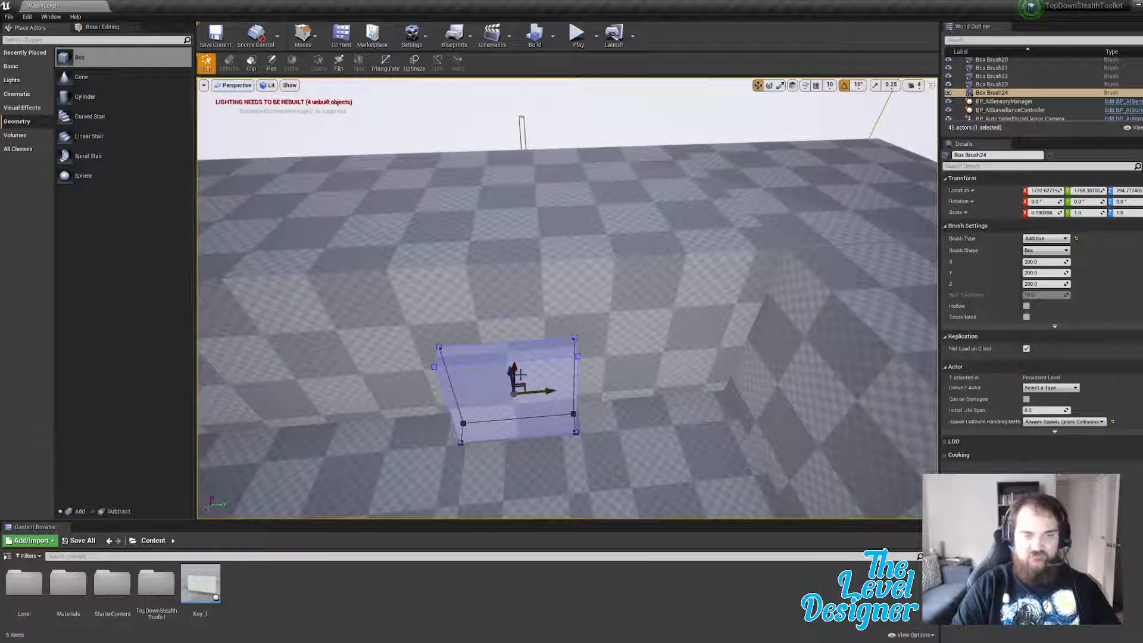
{"action": "right_click_drag", "start_coordinate": [531, 369], "coordinate": [405, 369]}
{"action": "key", "text": "d"}
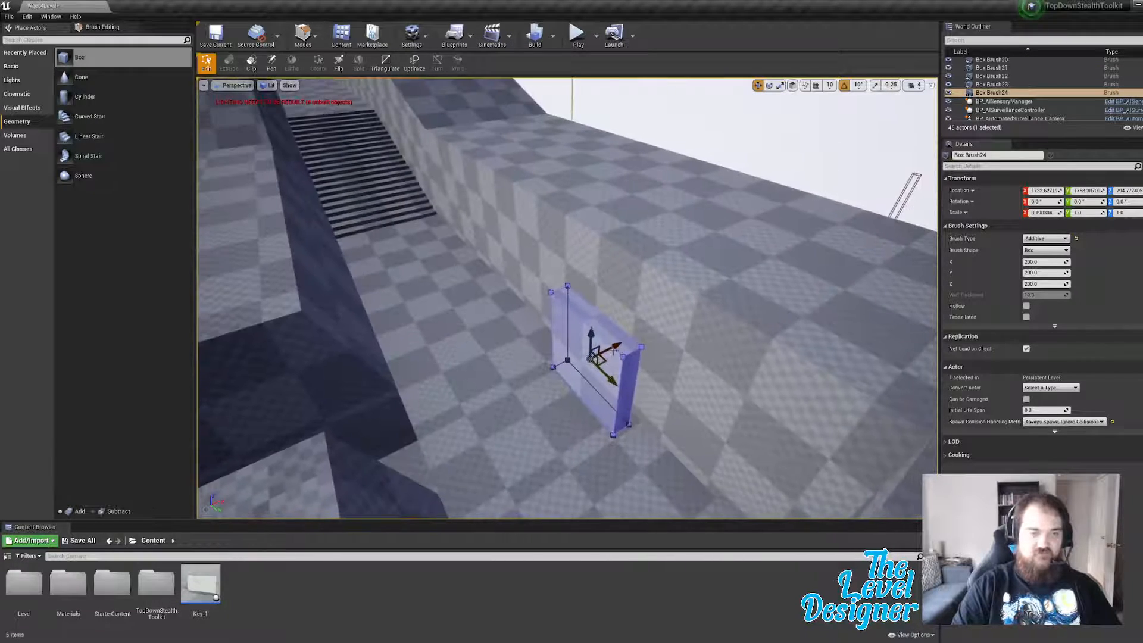
{"action": "left_click_drag", "start_coordinate": [614, 345], "coordinate": [625, 340]}
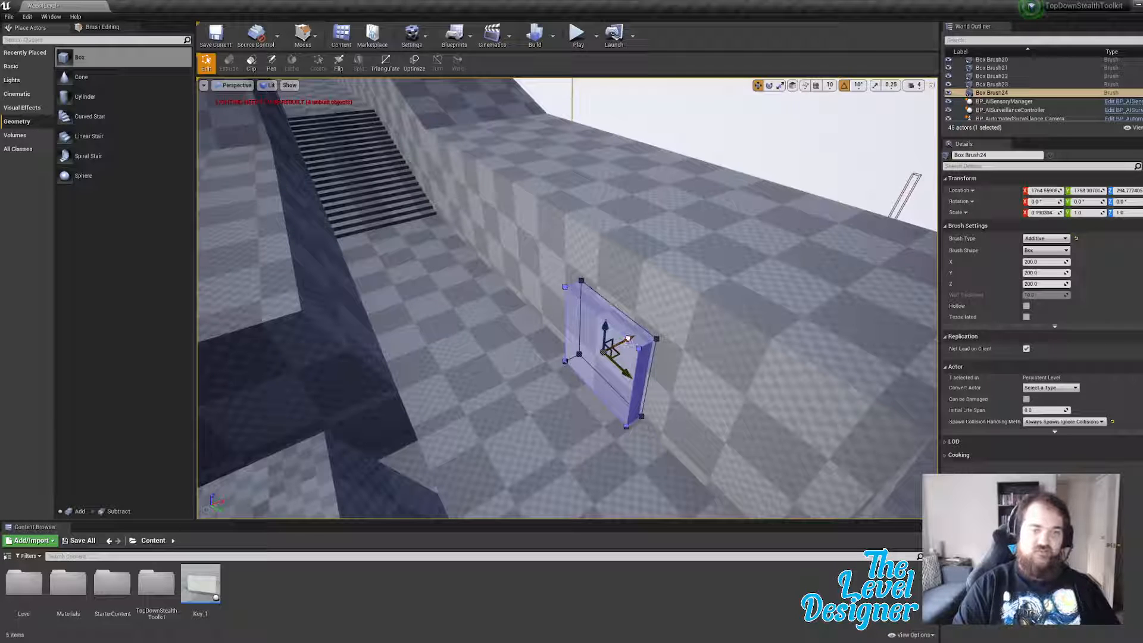
{"action": "left_click_drag", "start_coordinate": [628, 339], "coordinate": [630, 337]}
{"action": "key", "text": "a"}
{"action": "right_click_drag", "start_coordinate": [619, 337], "coordinate": [878, 363]}
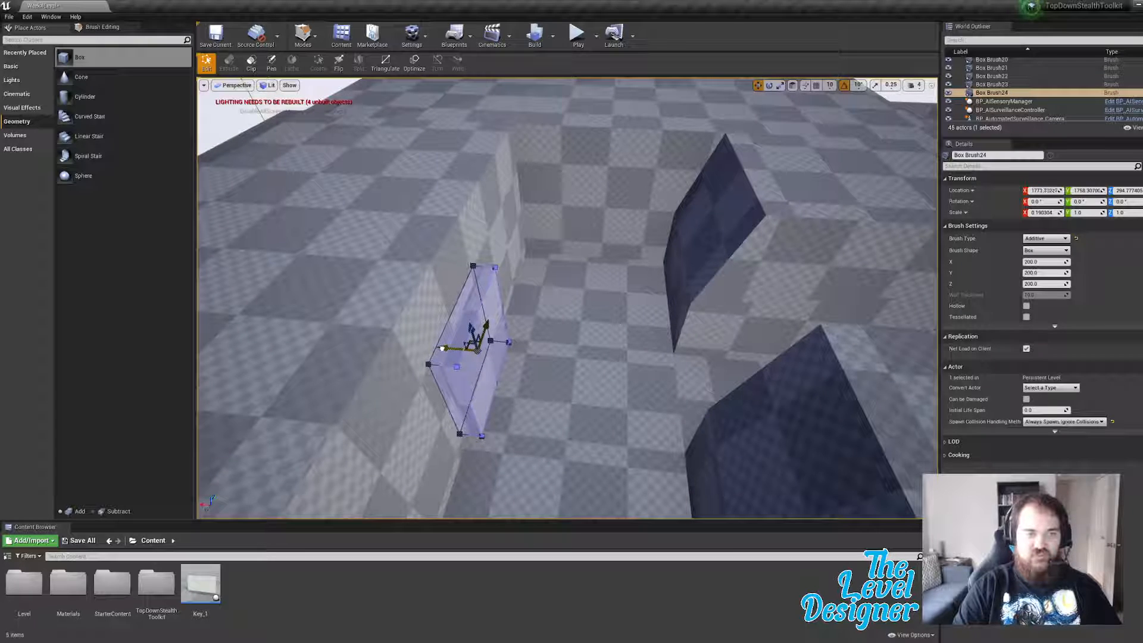
{"action": "left_click_drag", "start_coordinate": [443, 348], "coordinate": [442, 347]}
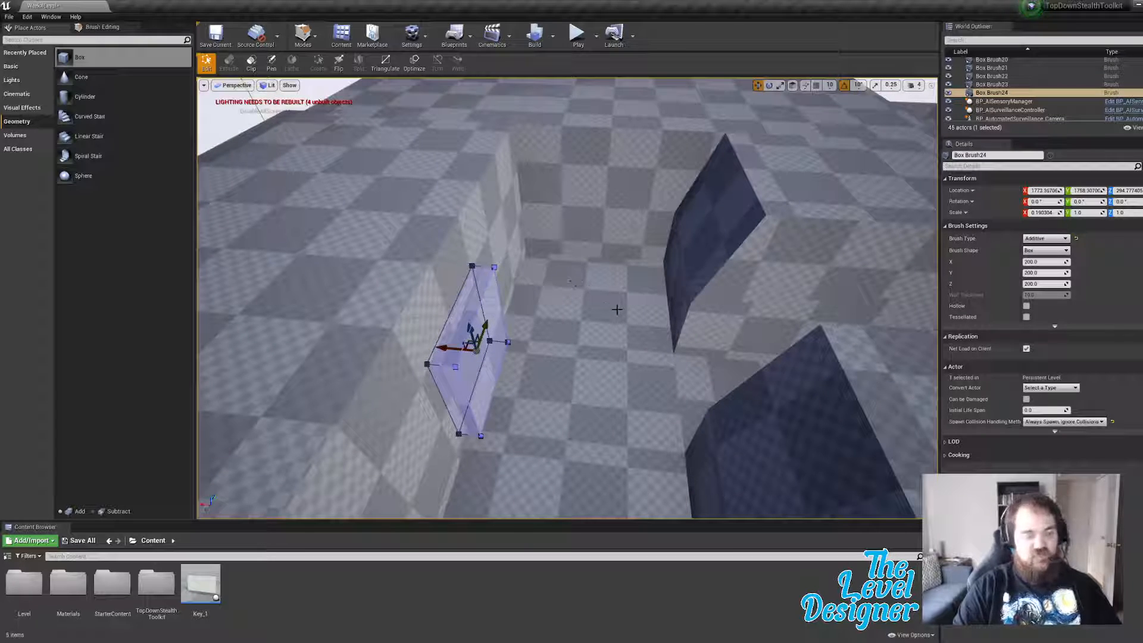
{"action": "right_click_drag", "start_coordinate": [575, 335], "coordinate": [576, 290]}
{"action": "left_click", "coordinate": [577, 115]}
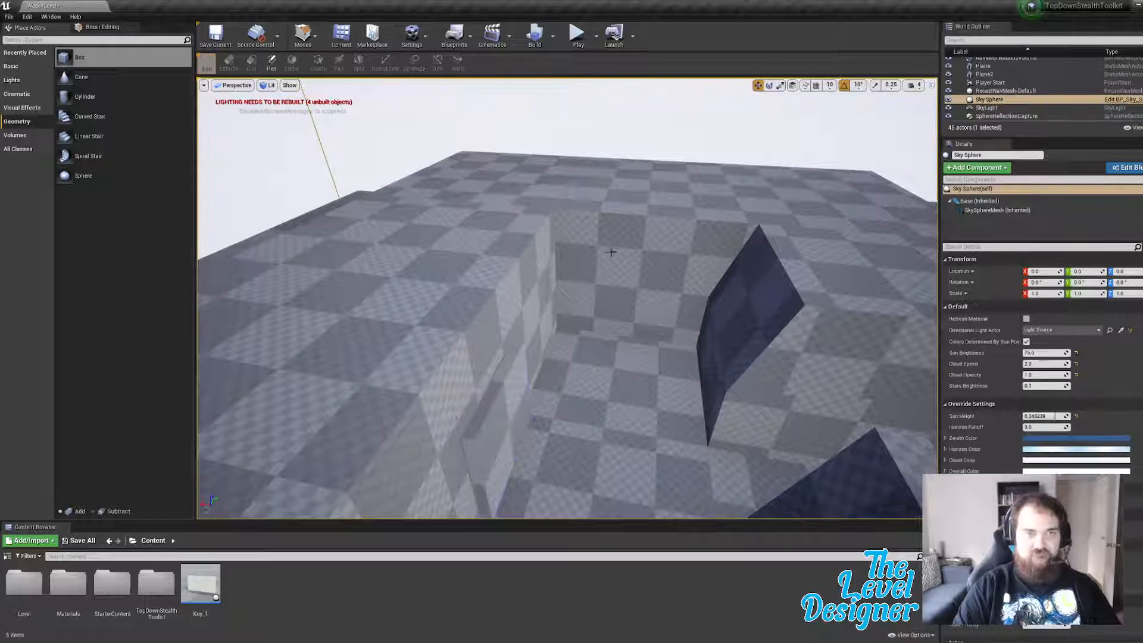
Step: Duplicate the thin panel brush on the side wall and rotate the copy 90° about Z
{"action": "left_click", "coordinate": [494, 421]}
{"action": "right_click_drag", "start_coordinate": [494, 421], "coordinate": [515, 435]}
{"action": "right_click_drag", "start_coordinate": [619, 353], "coordinate": [660, 351]}
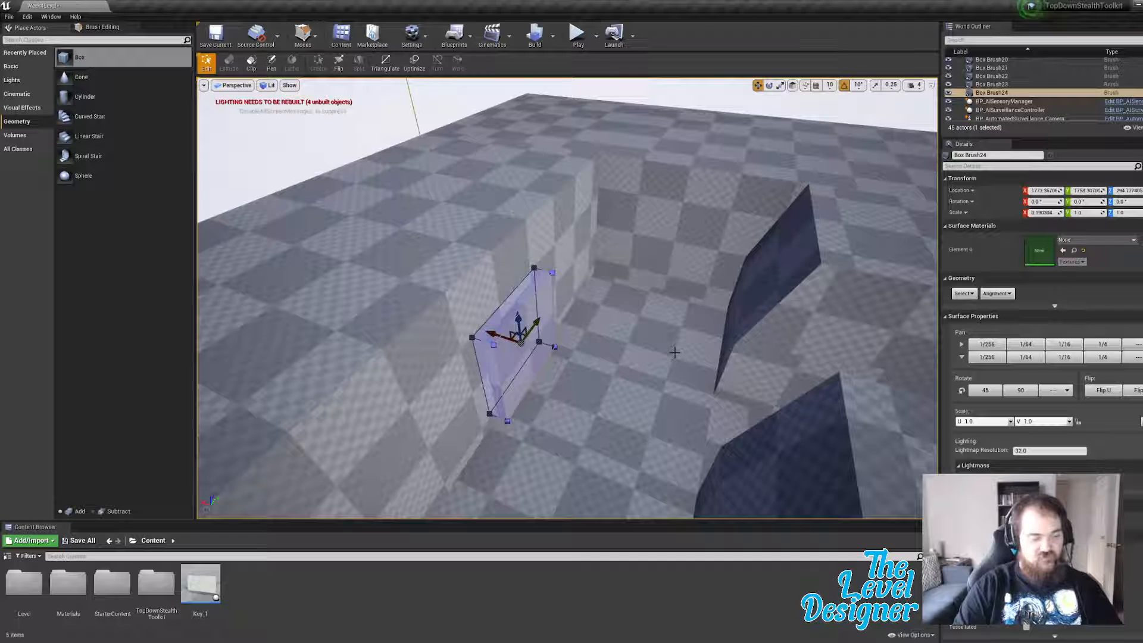
{"action": "key", "text": "ctrl+w"}
{"action": "key", "text": "e"}
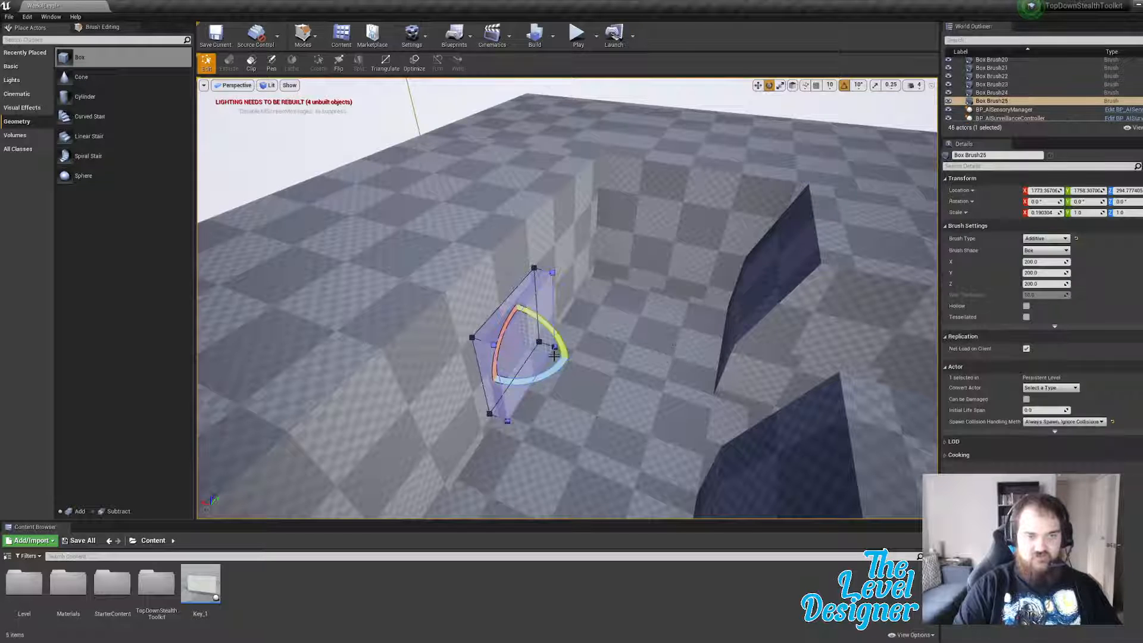
{"action": "left_click_drag", "start_coordinate": [555, 368], "coordinate": [488, 379]}
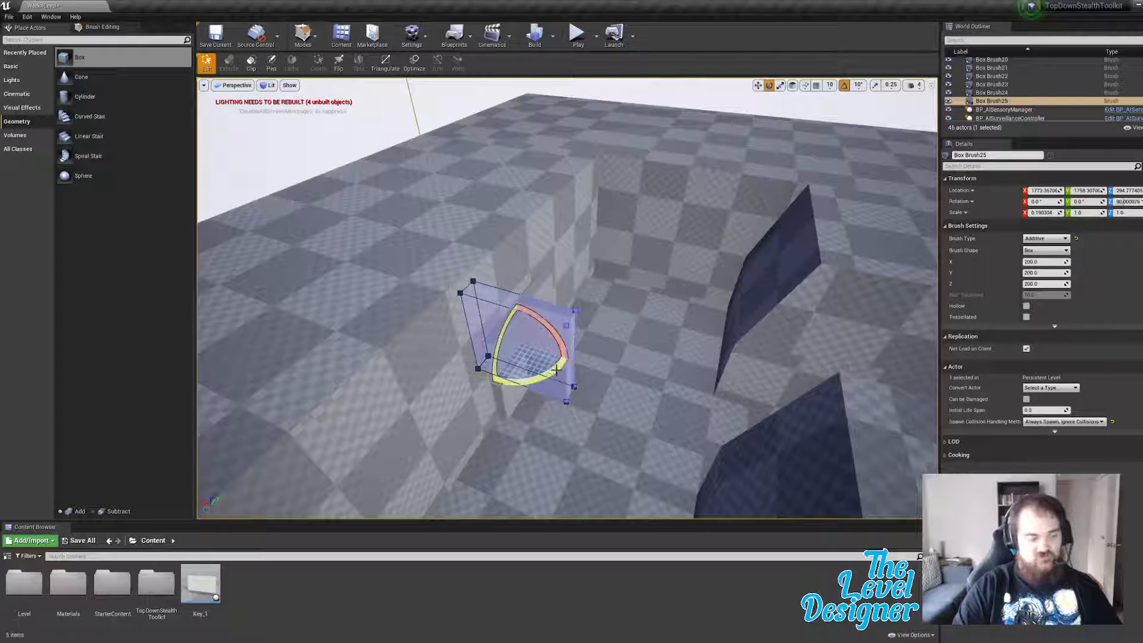
Step: Move the rotated panel copy against the wall at the end of the corridor and deselect it
{"action": "key", "text": "w"}
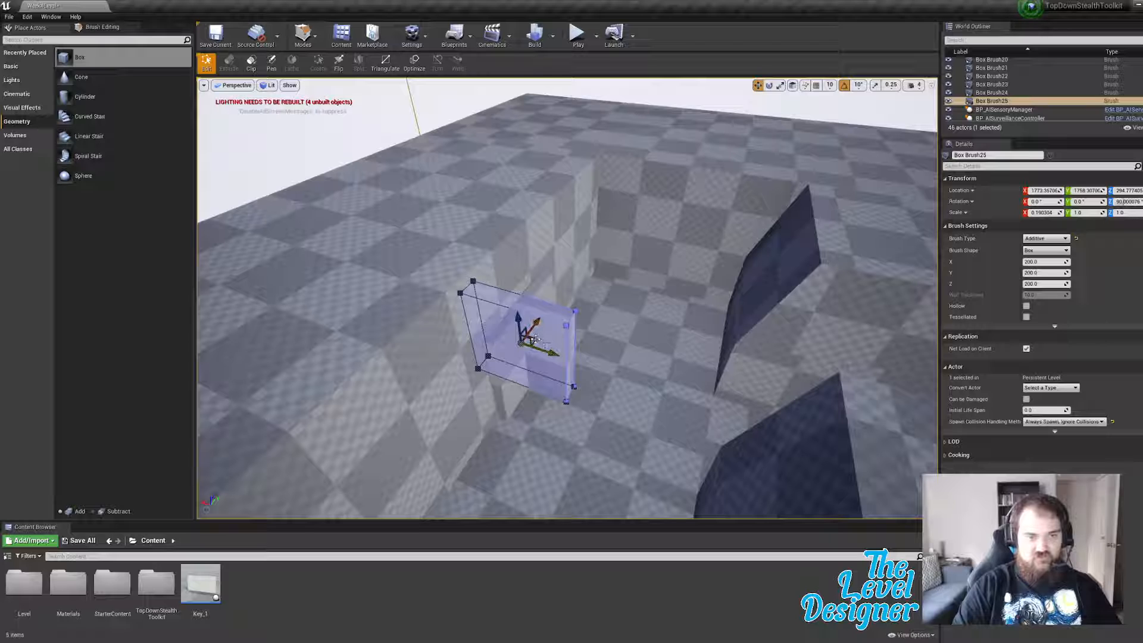
{"action": "mouse_move", "coordinate": [535, 338]}
{"action": "left_mouse_down"}
{"action": "mouse_move", "coordinate": [663, 276]}
{"action": "mouse_move", "coordinate": [675, 253]}
{"action": "left_mouse_up"}
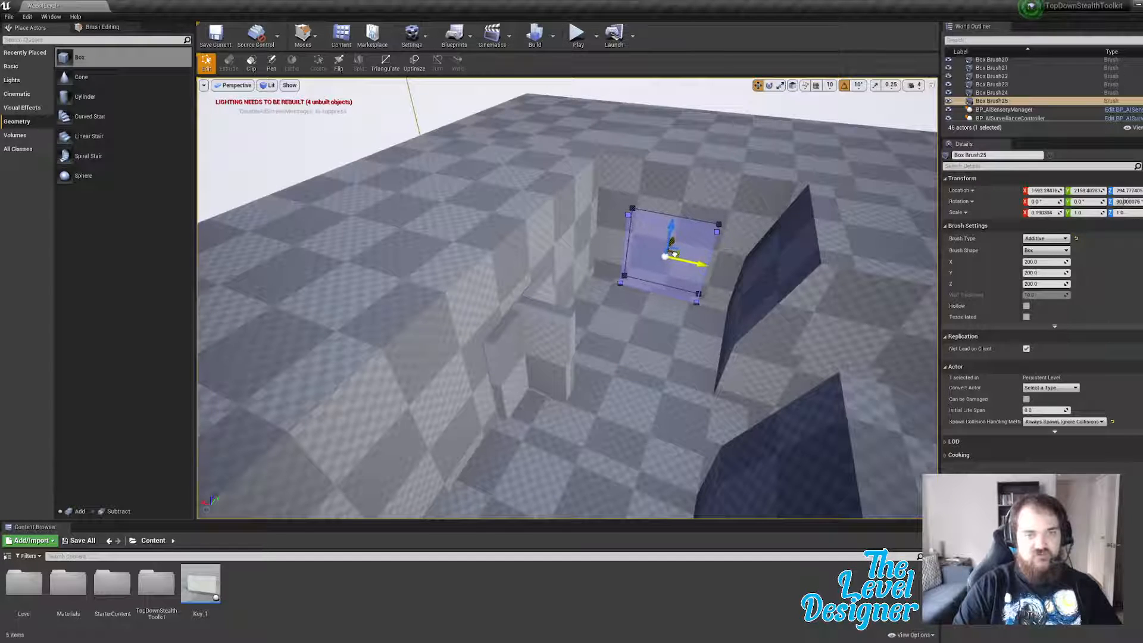
{"action": "mouse_move", "coordinate": [703, 252]}
{"action": "right_mouse_down"}
{"action": "mouse_move", "coordinate": [649, 253]}
{"action": "mouse_move", "coordinate": [661, 221]}
{"action": "mouse_move", "coordinate": [667, 232]}
{"action": "right_mouse_up"}
{"action": "left_click", "coordinate": [866, 88]}
{"action": "mouse_move", "coordinate": [866, 88]}
{"action": "right_mouse_down"}
{"action": "mouse_move", "coordinate": [631, 98]}
{"action": "mouse_move", "coordinate": [932, 88]}
{"action": "right_mouse_up"}
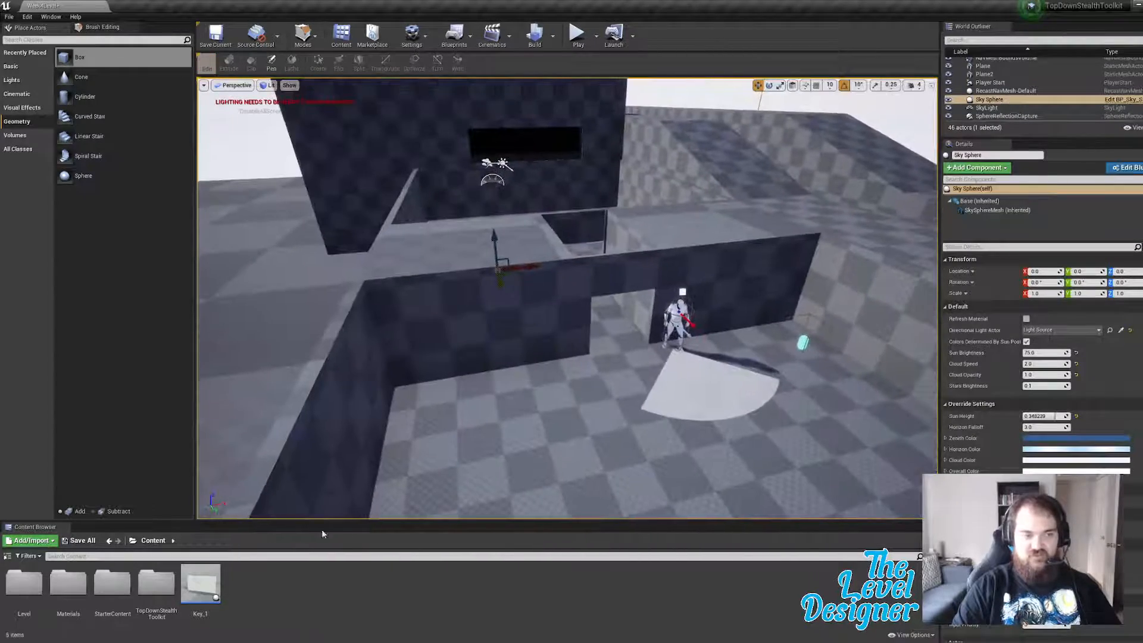
Step: Create a new material named Lightgray in the Materials folder
{"action": "double_click", "coordinate": [69, 583]}
{"action": "right_click", "coordinate": [111, 587]}
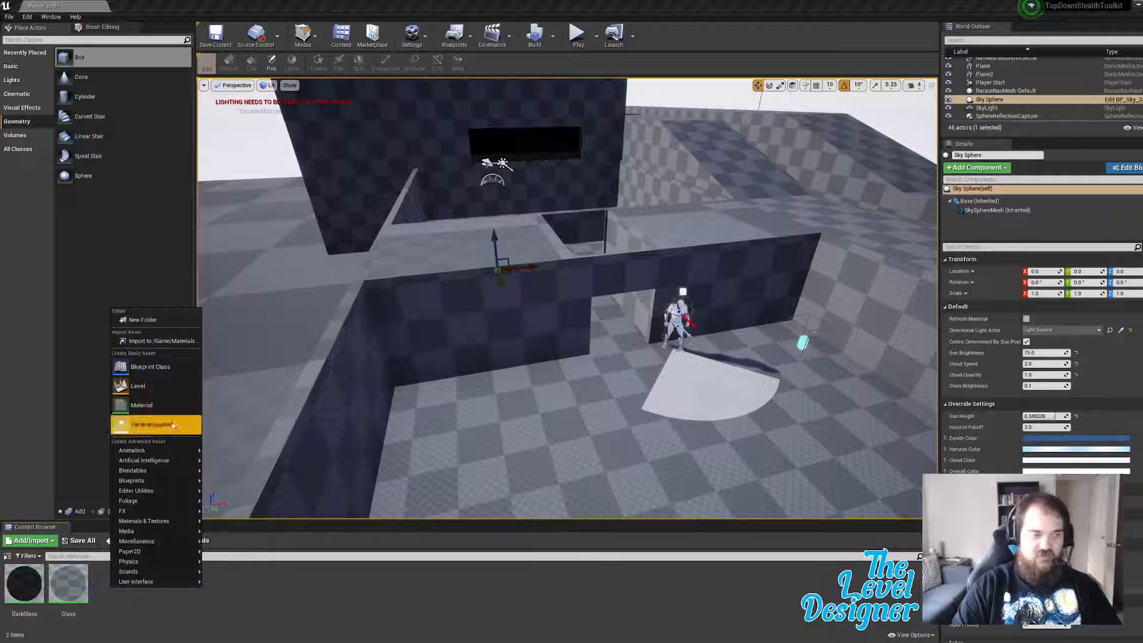
{"action": "left_click", "coordinate": [143, 405]}
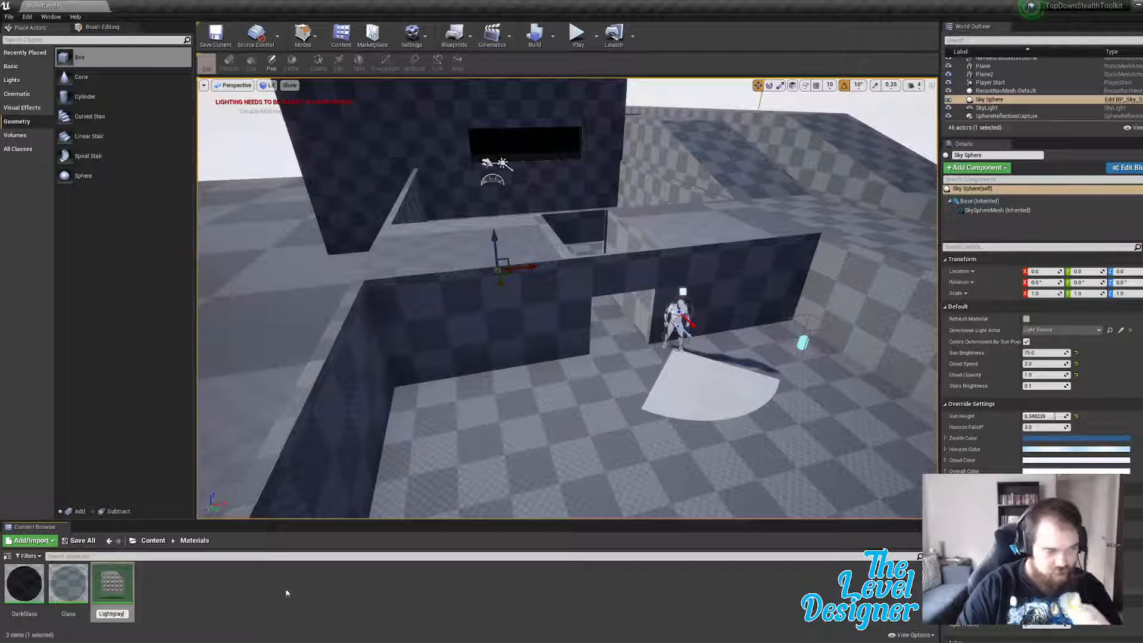
{"action": "key", "text": "Return"}
Step: Open the Lightgray material and connect a Constant3Vector node to its Base Color input
{"action": "double_click", "coordinate": [125, 581]}
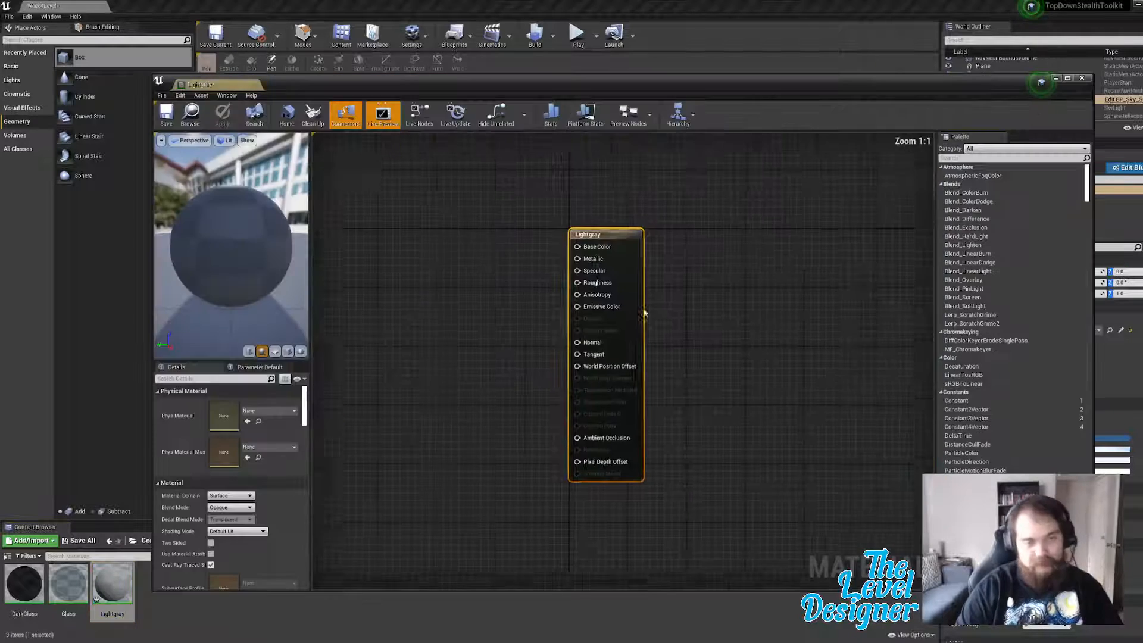
{"action": "left_click_drag", "start_coordinate": [594, 253], "coordinate": [491, 271]}
{"action": "type", "text": "Ve"}
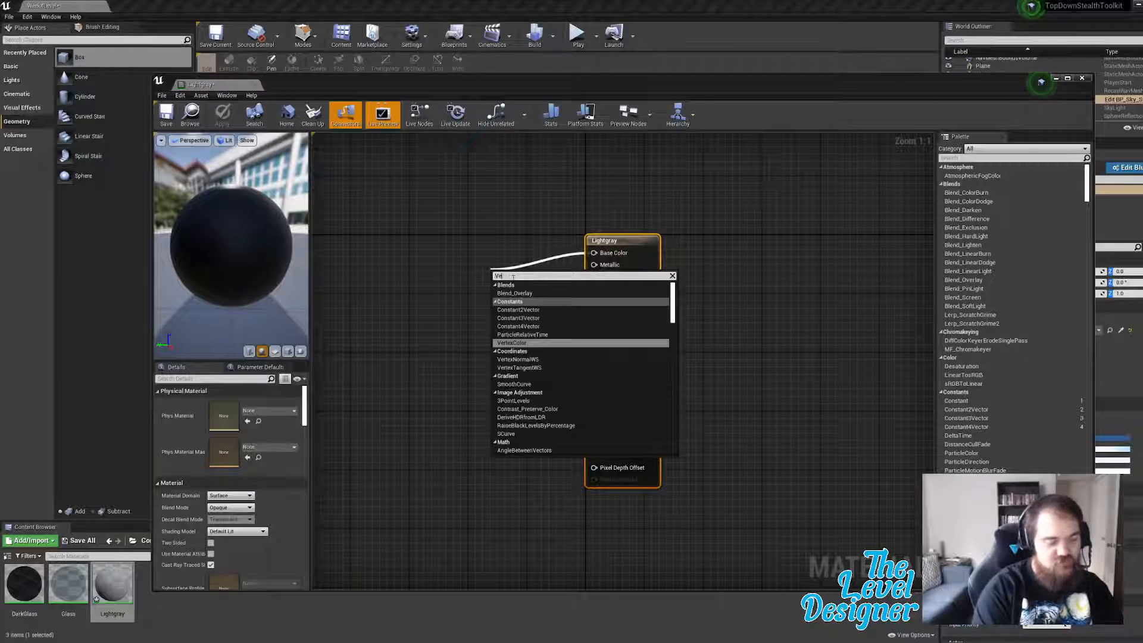
{"action": "type", "text": "ctor3"}
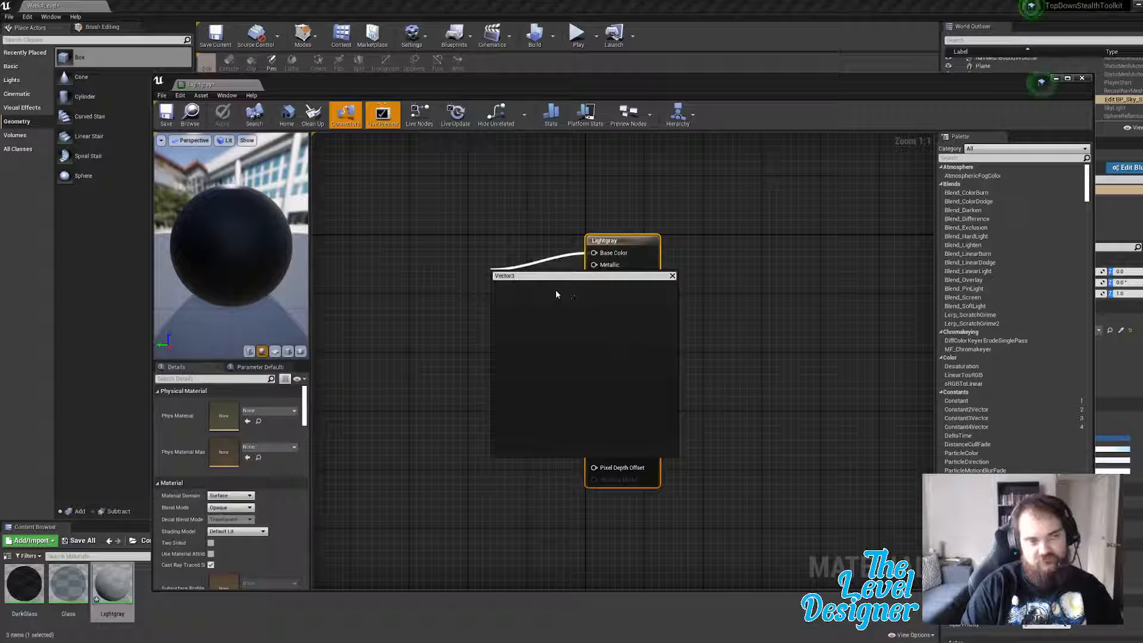
{"action": "key", "text": "BackSpace"}
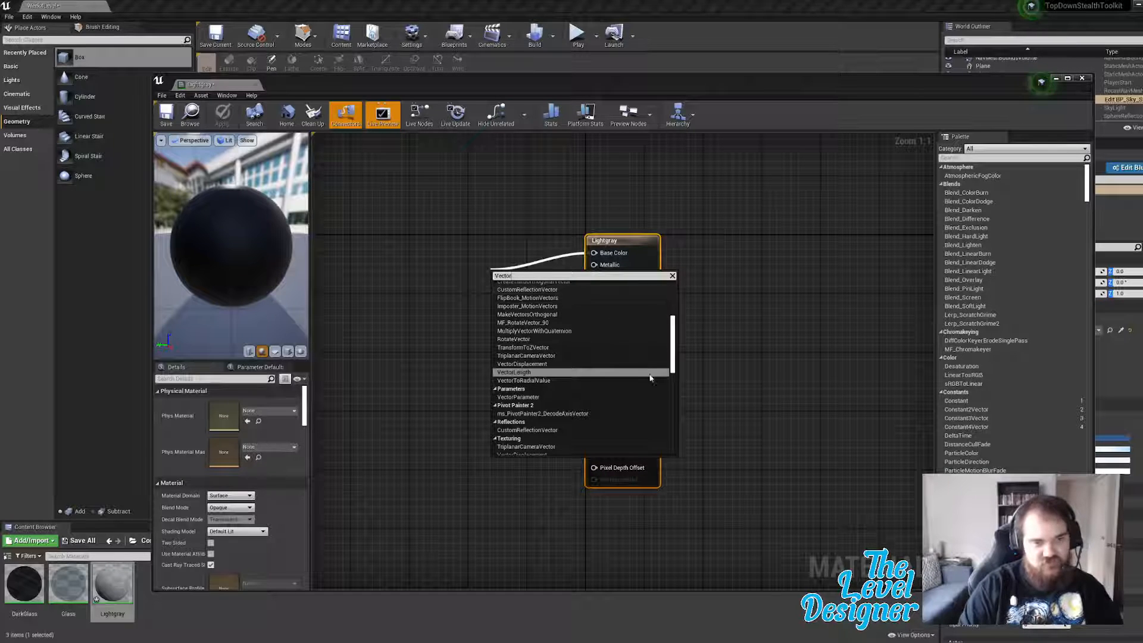
{"action": "scroll", "coordinate": [553, 298], "scroll_direction": "up", "scroll_amount": 5}
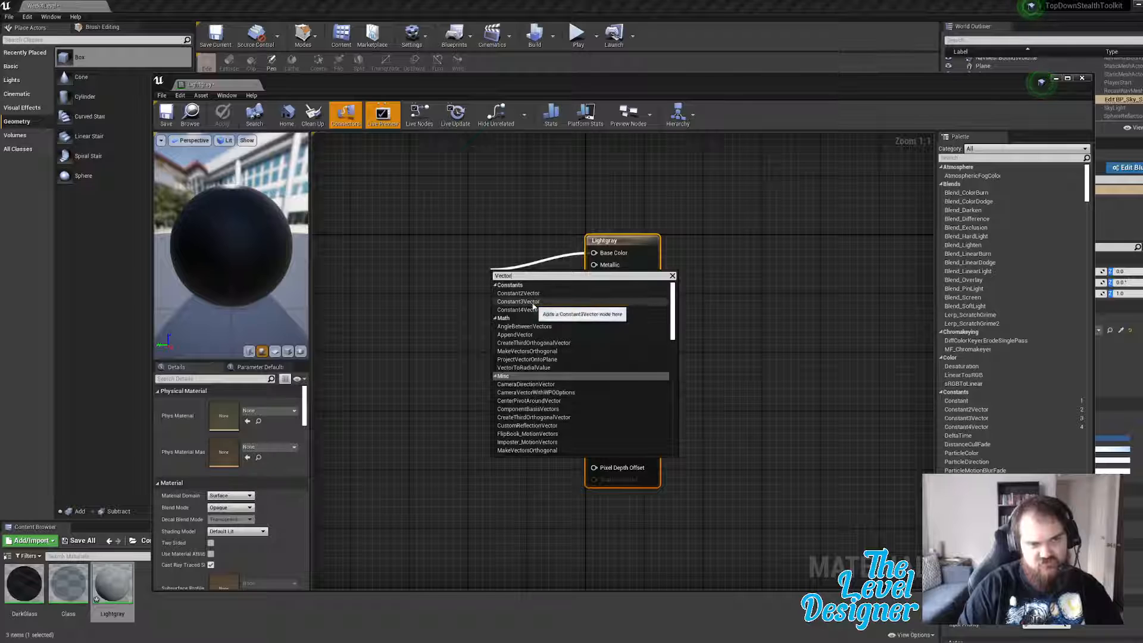
{"action": "left_click", "coordinate": [539, 301]}
{"action": "left_click_drag", "start_coordinate": [527, 279], "coordinate": [487, 232]}
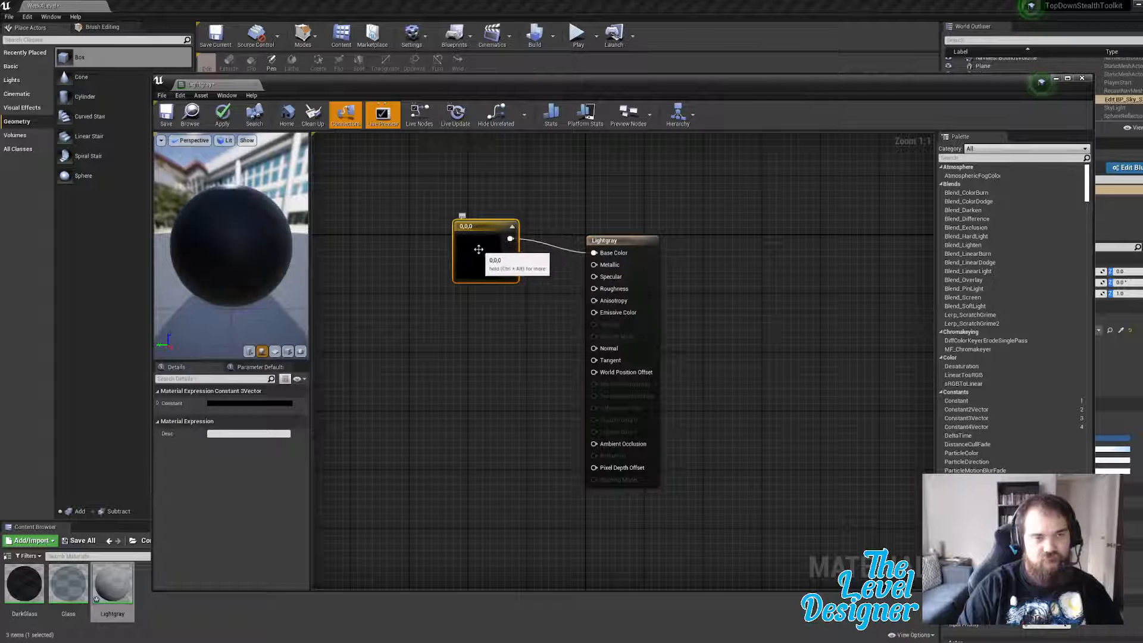
Step: Set the constant's colour to a neutral grey of about 0.443, and save and close the material
{"action": "double_click", "coordinate": [464, 226]}
{"action": "mouse_move", "coordinate": [619, 343]}
{"action": "left_mouse_down"}
{"action": "mouse_move", "coordinate": [619, 319]}
{"action": "mouse_move", "coordinate": [619, 333]}
{"action": "left_mouse_up"}
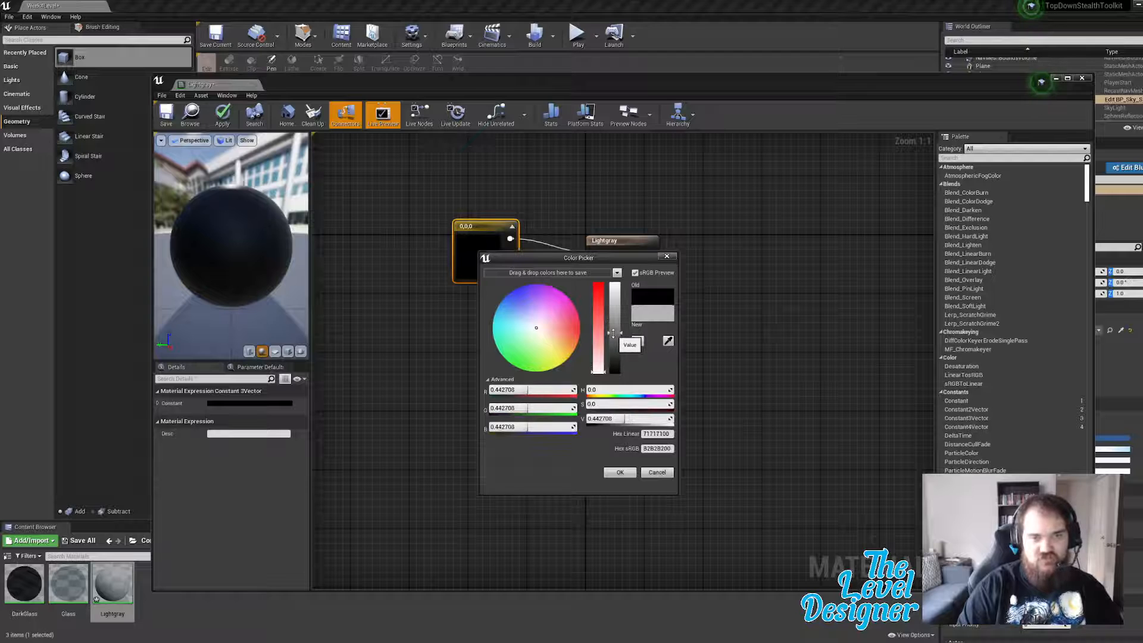
{"action": "left_click", "coordinate": [620, 472]}
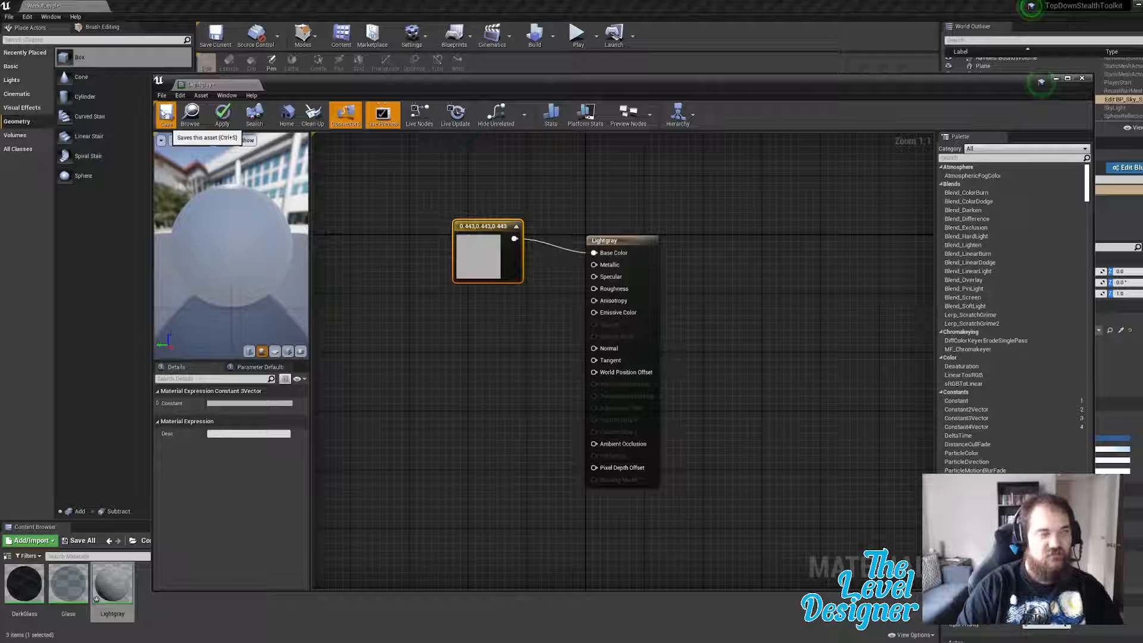
{"action": "left_click", "coordinate": [166, 115]}
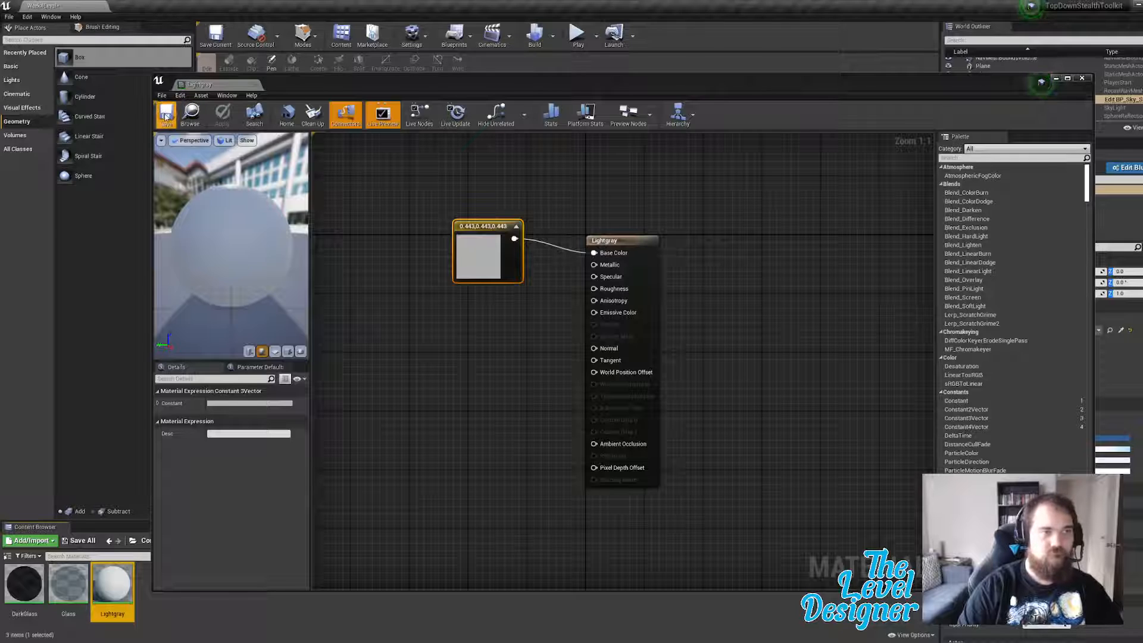
{"action": "left_click", "coordinate": [1083, 78]}
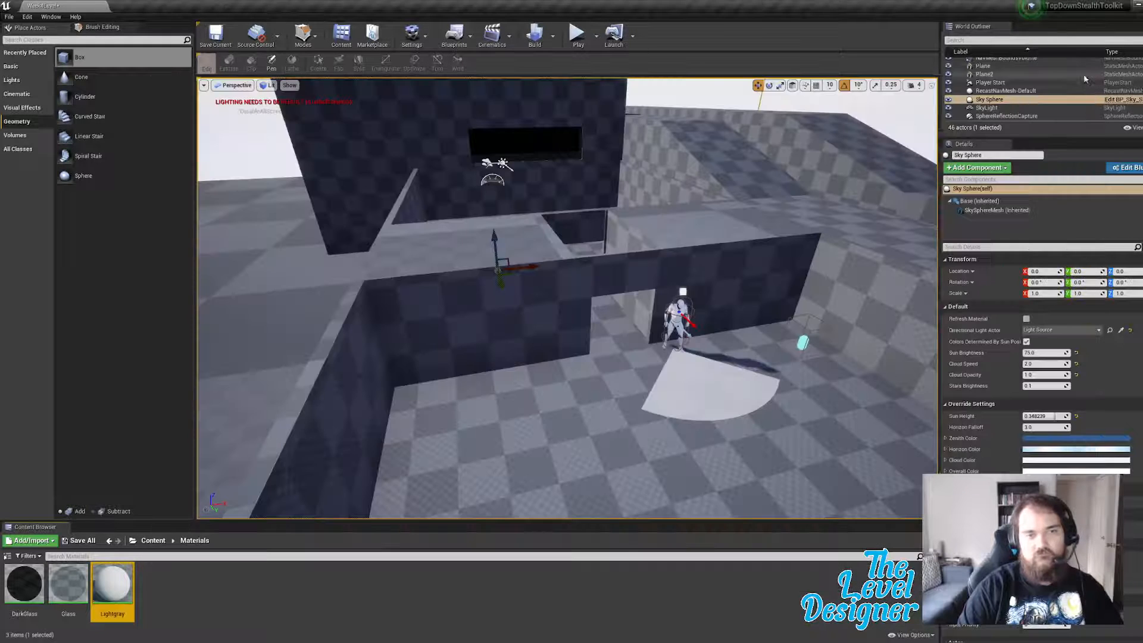
Step: Apply the Lightgray material to the floor of the room with the guard
{"action": "left_click_drag", "start_coordinate": [110, 574], "coordinate": [542, 420]}
{"action": "right_click_drag", "start_coordinate": [542, 419], "coordinate": [458, 415]}
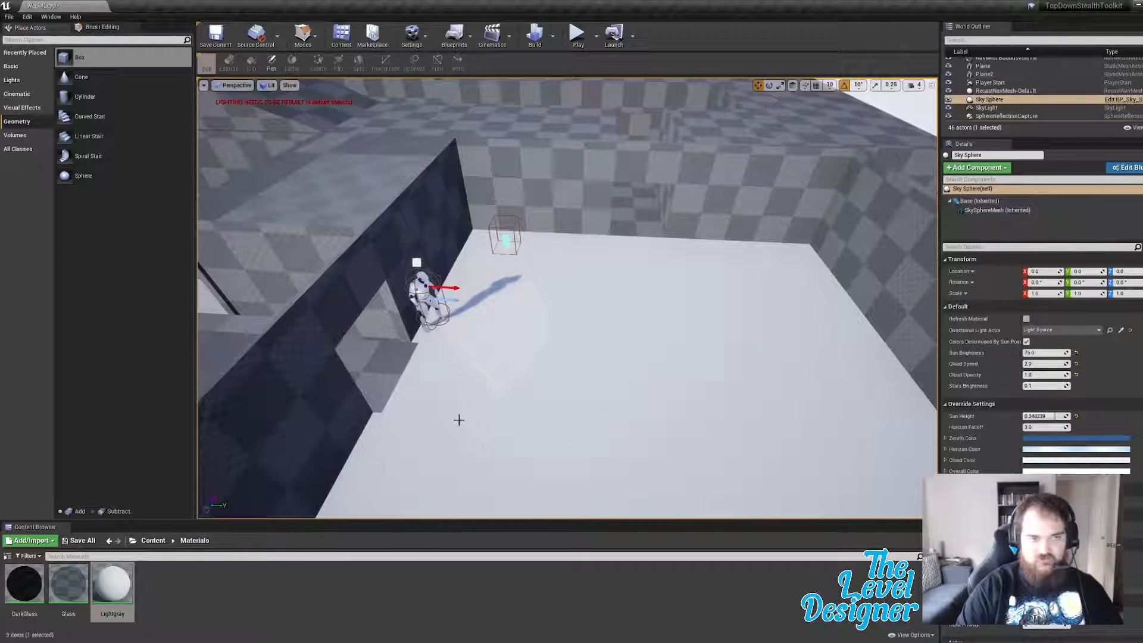
Step: Darken the Lightgray material's base colour constant to 0.0625 on all channels, and save and close the material
{"action": "double_click", "coordinate": [112, 583]}
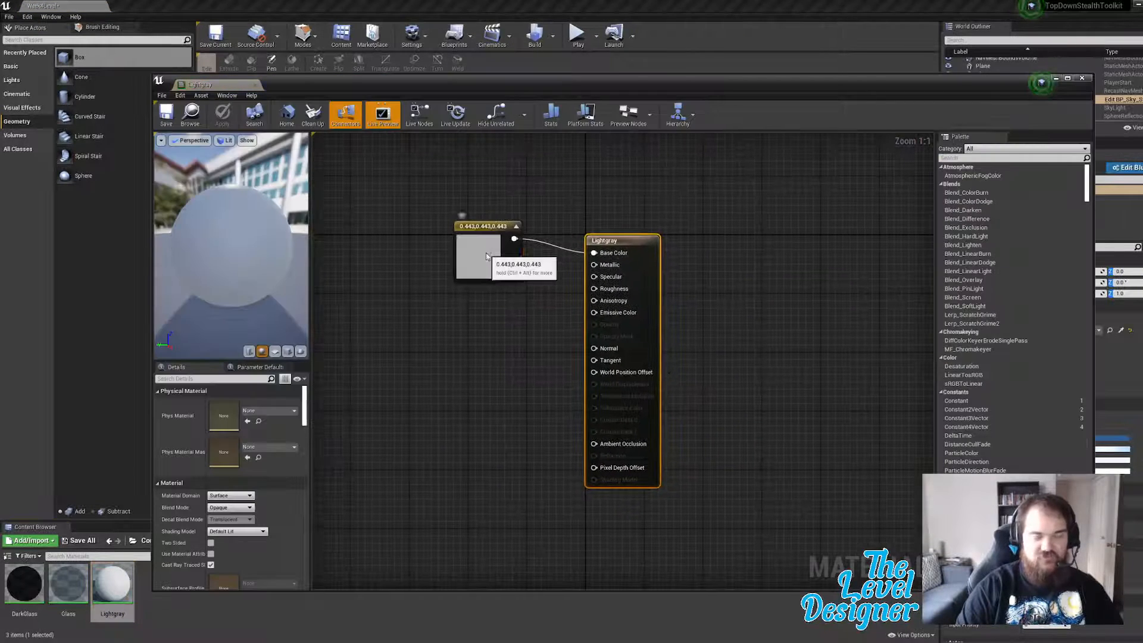
{"action": "left_click", "coordinate": [486, 253]}
{"action": "double_click", "coordinate": [486, 253]}
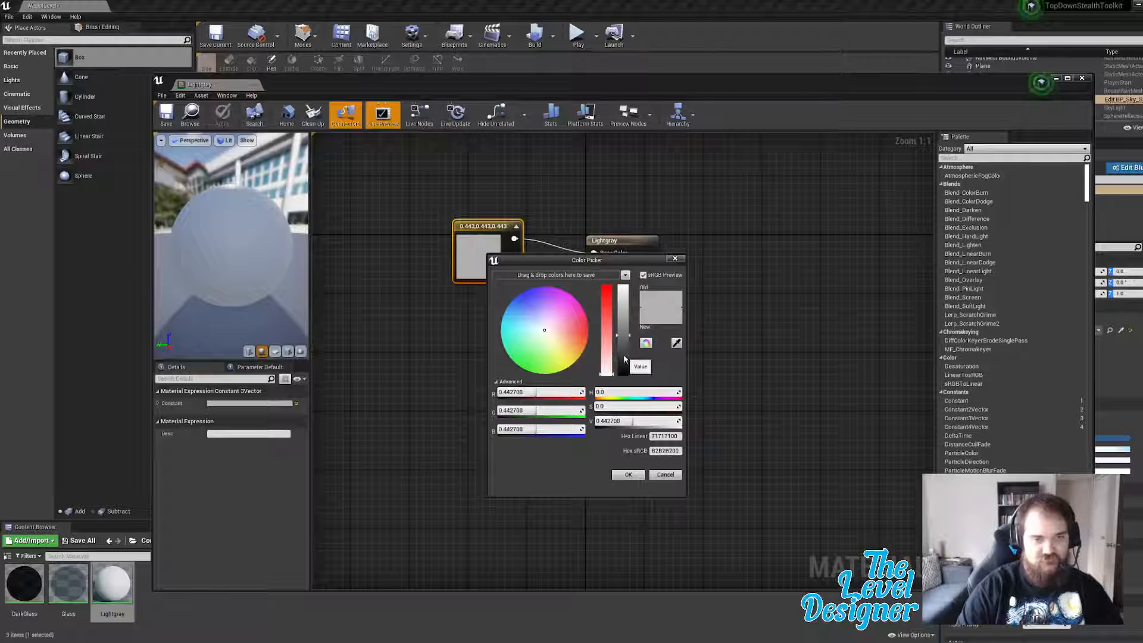
{"action": "left_click_drag", "start_coordinate": [622, 345], "coordinate": [627, 371]}
{"action": "left_click", "coordinate": [628, 474]}
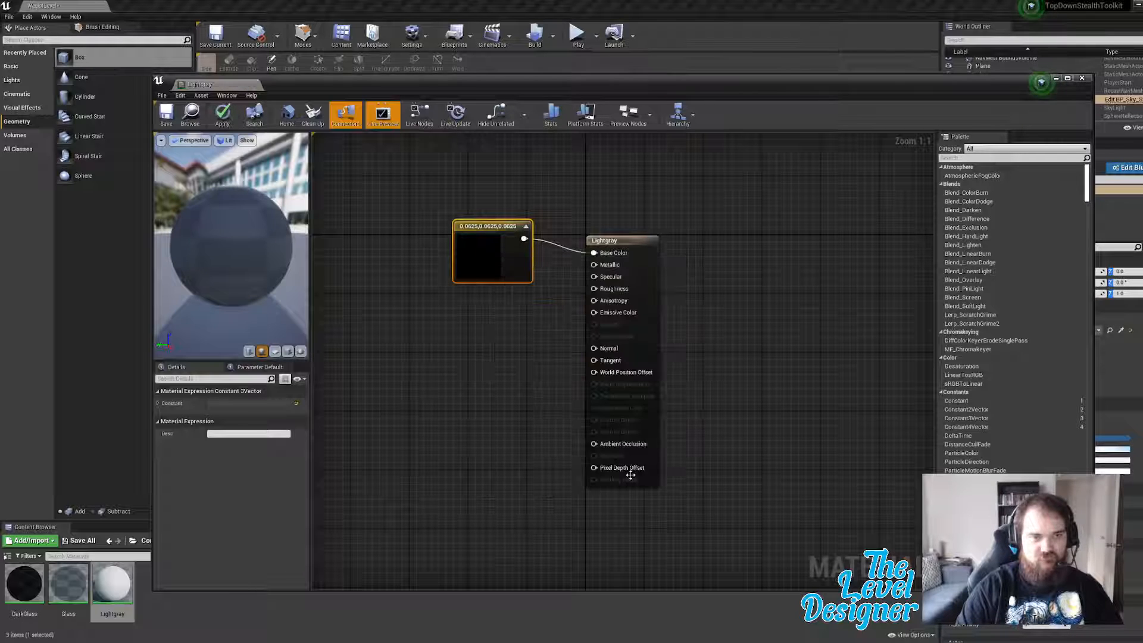
{"action": "left_click", "coordinate": [166, 115]}
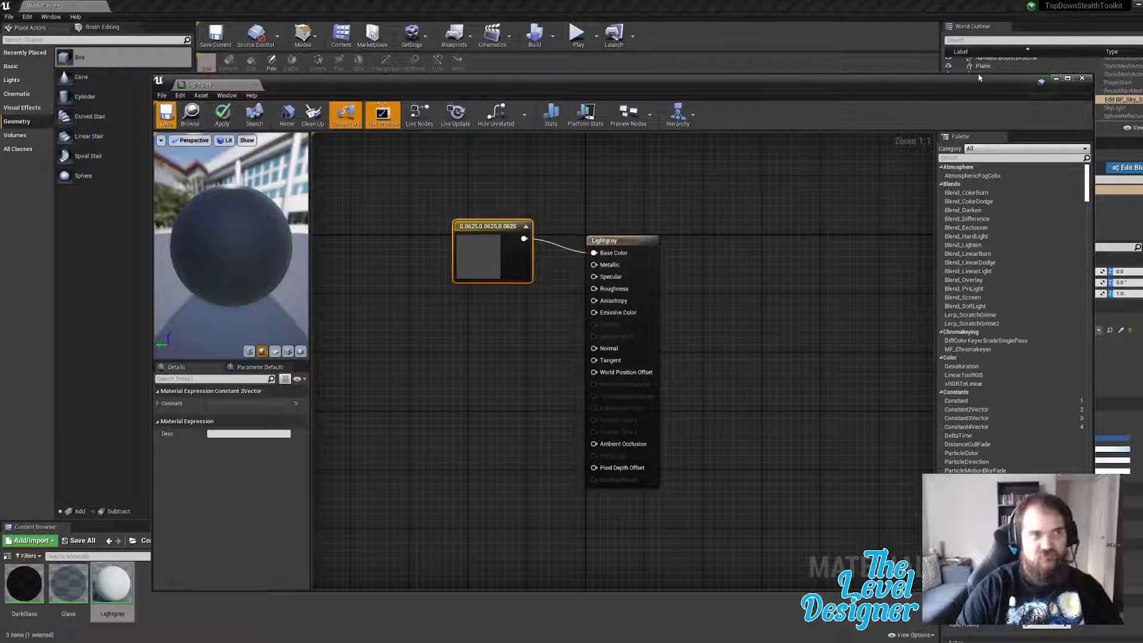
{"action": "left_click", "coordinate": [1082, 78]}
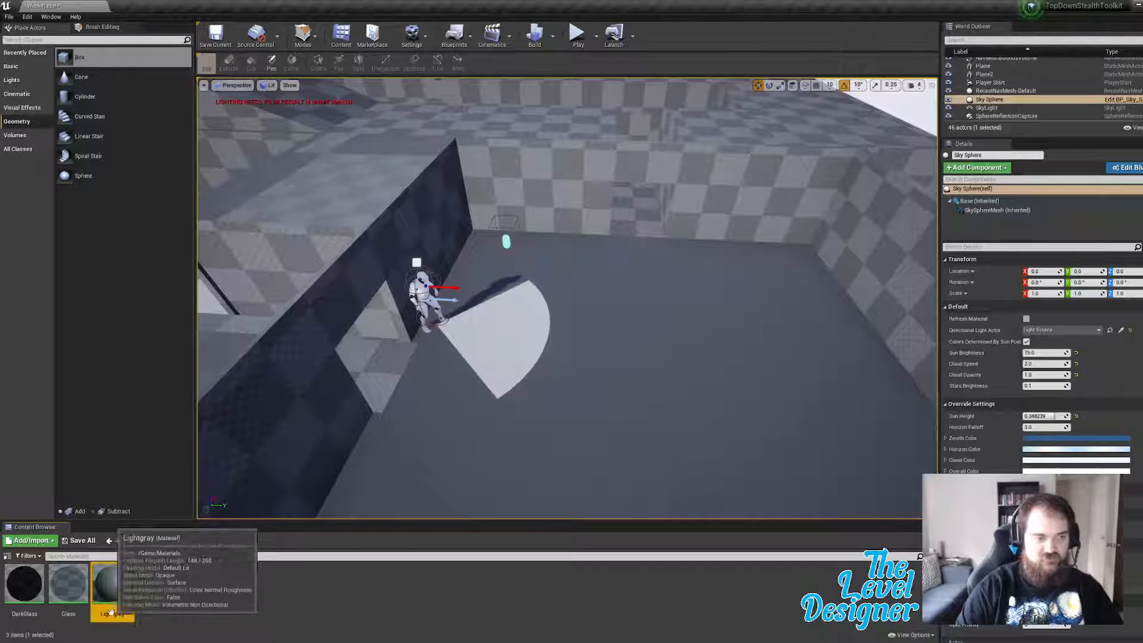
Step: Rename the Lightgray material as Grey
{"action": "right_click", "coordinate": [116, 588]}
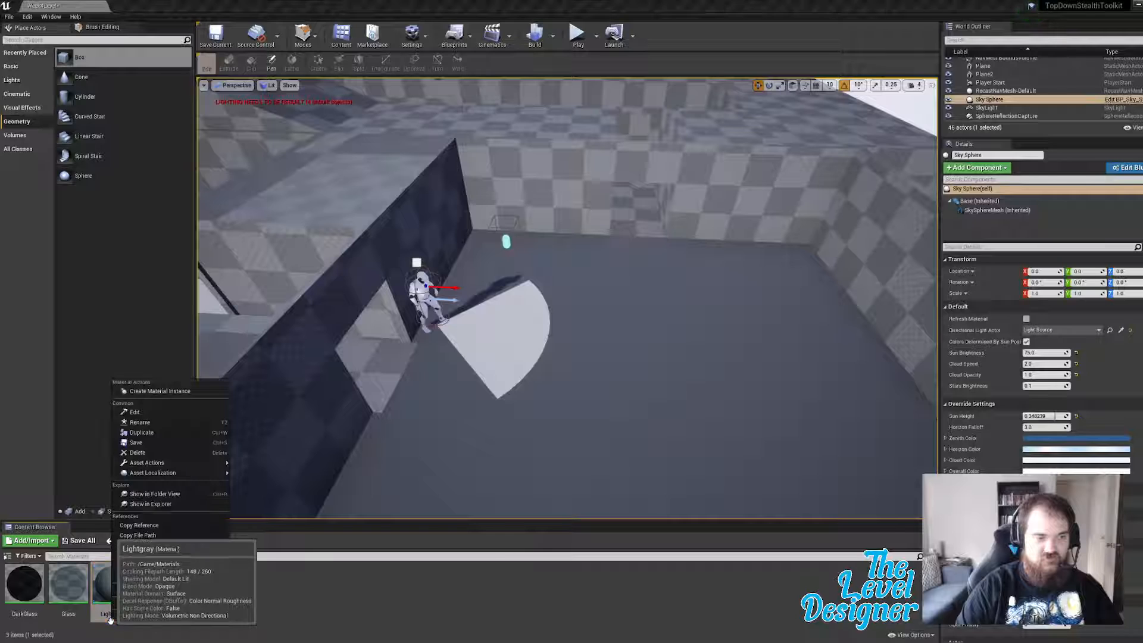
{"action": "left_click", "coordinate": [153, 423]}
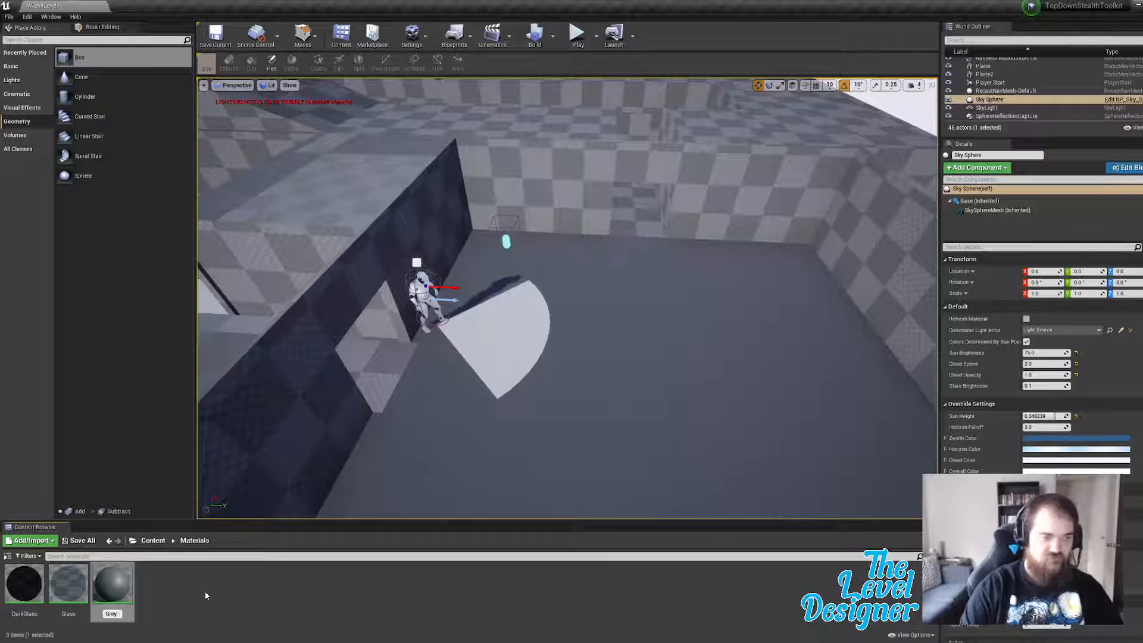
{"action": "key", "text": "Return"}
Step: Apply the Grey material to the doorway floor beside the guard and to the floor of the neighbouring guarded area
{"action": "left_click_drag", "start_coordinate": [112, 580], "coordinate": [376, 367]}
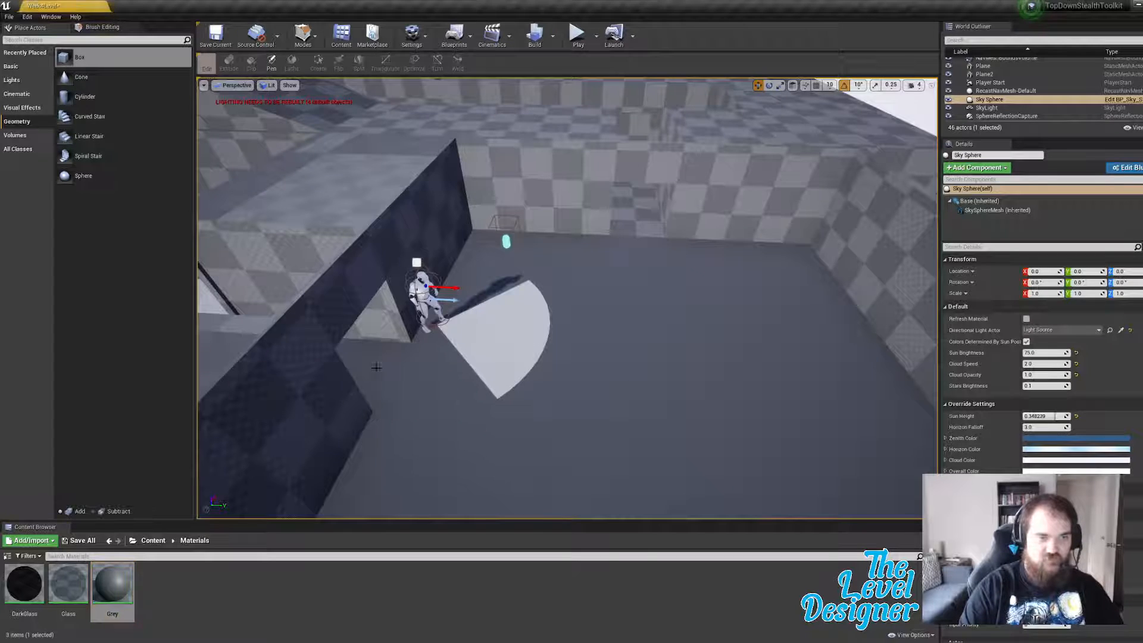
{"action": "key", "text": "a"}
{"action": "right_click_drag", "start_coordinate": [376, 368], "coordinate": [482, 336]}
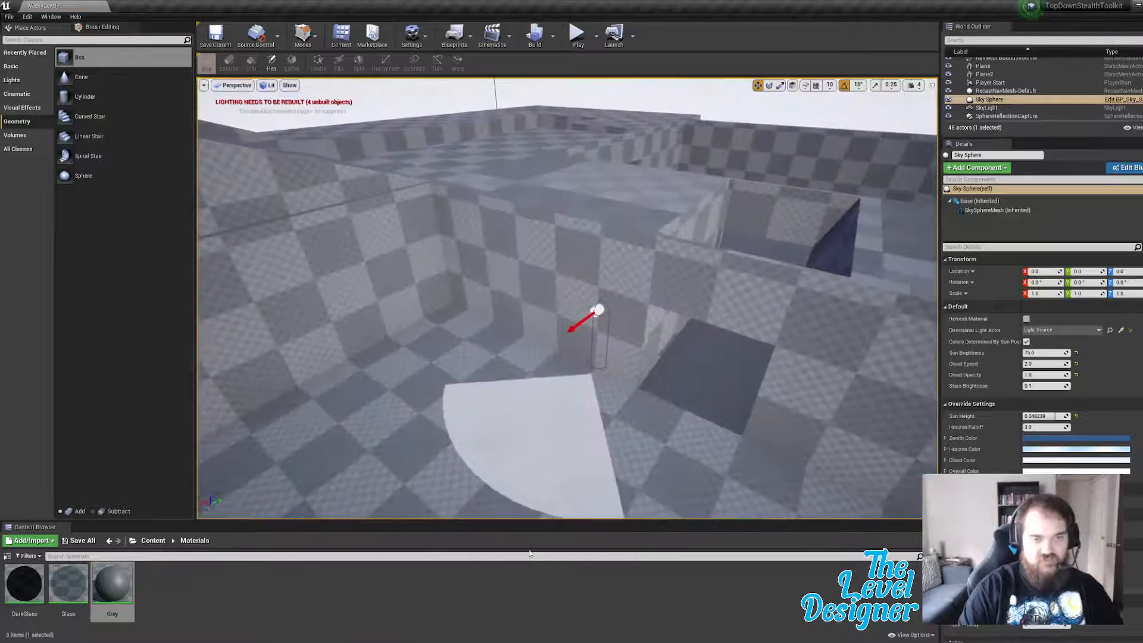
{"action": "left_click_drag", "start_coordinate": [100, 584], "coordinate": [277, 457]}
{"action": "key", "text": "s"}
{"action": "right_click_drag", "start_coordinate": [583, 385], "coordinate": [575, 333]}
{"action": "key", "text": "w"}
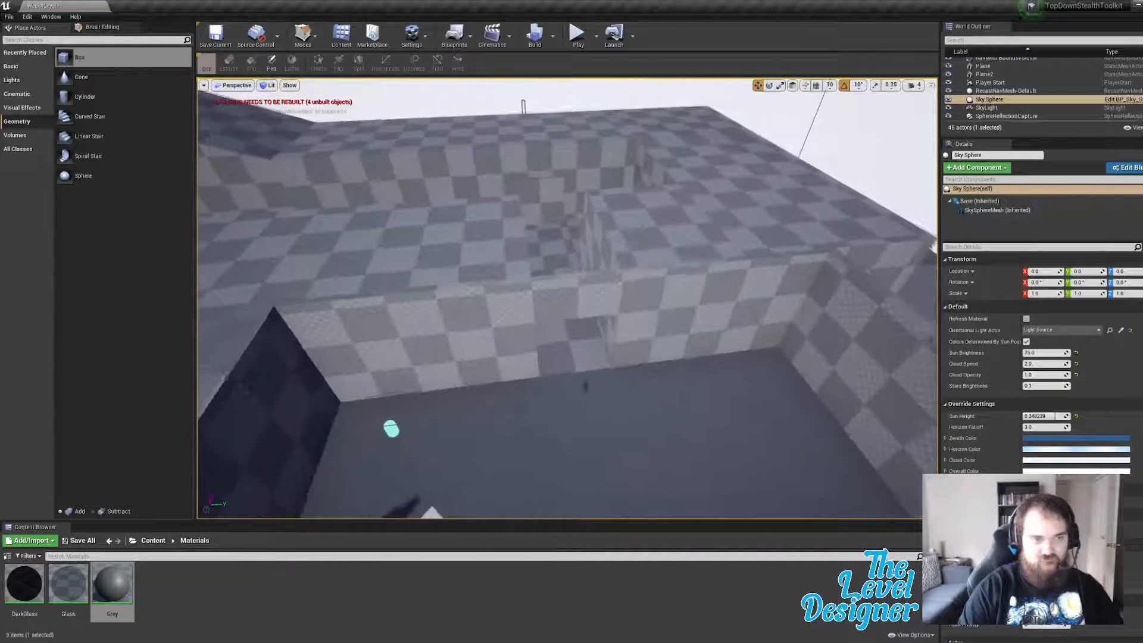
Step: Apply the Grey material to the floor of the opposite doorway and to the corridor floor sections beyond it
{"action": "left_click_drag", "start_coordinate": [167, 558], "coordinate": [565, 340]}
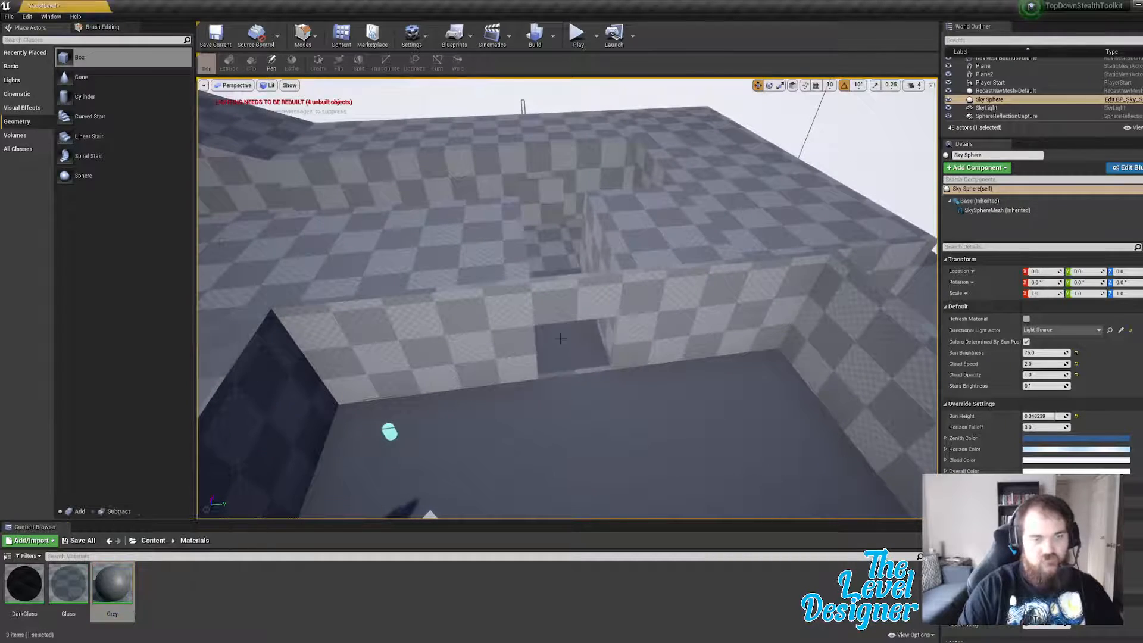
{"action": "key", "text": "e"}
{"action": "right_click_drag", "start_coordinate": [565, 341], "coordinate": [592, 357]}
{"action": "key", "text": "w"}
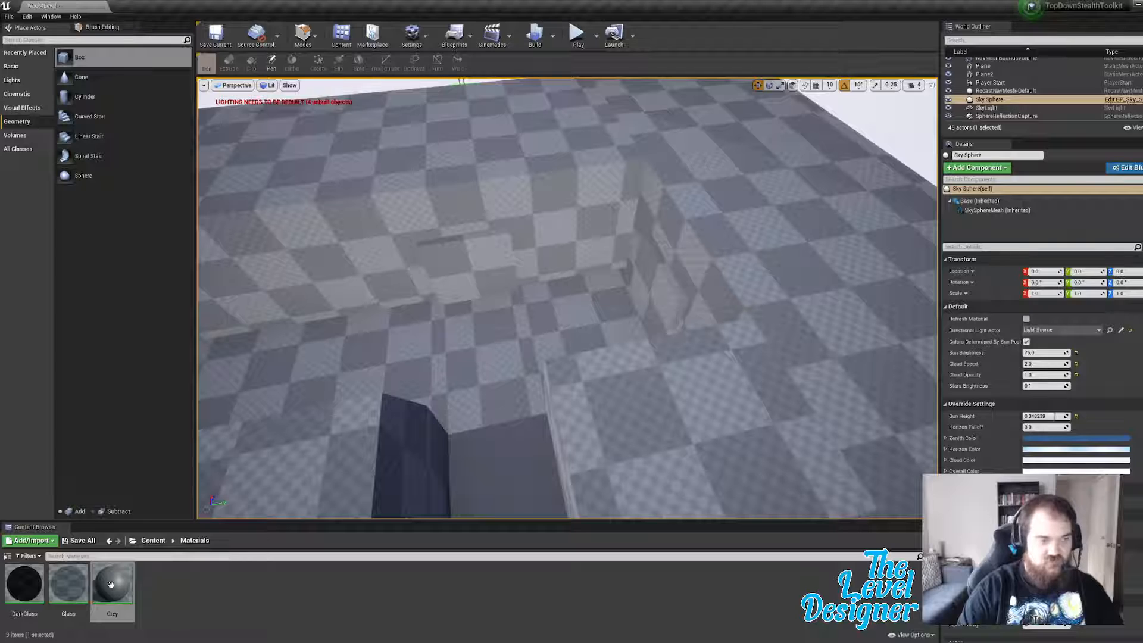
{"action": "left_click_drag", "start_coordinate": [111, 585], "coordinate": [468, 332]}
{"action": "left_click_drag", "start_coordinate": [122, 584], "coordinate": [573, 326]}
{"action": "left_click_drag", "start_coordinate": [104, 582], "coordinate": [388, 341]}
{"action": "right_click_drag", "start_coordinate": [387, 341], "coordinate": [363, 366]}
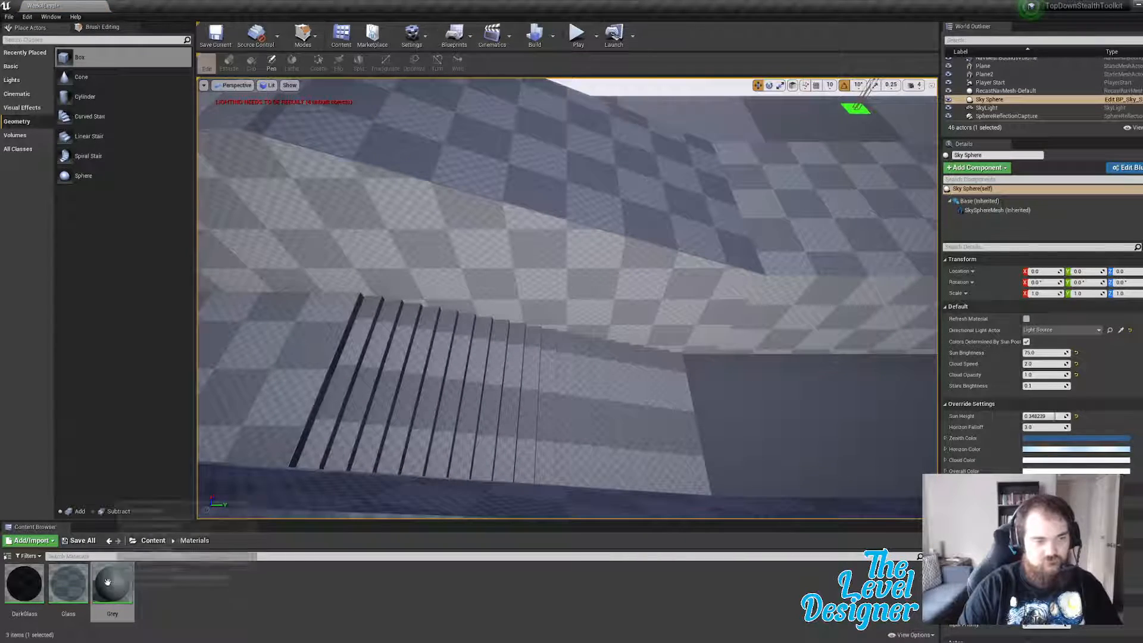
Step: Apply the Grey material tread by tread to the first half of the linear staircase
{"action": "left_click_drag", "start_coordinate": [113, 583], "coordinate": [382, 382]}
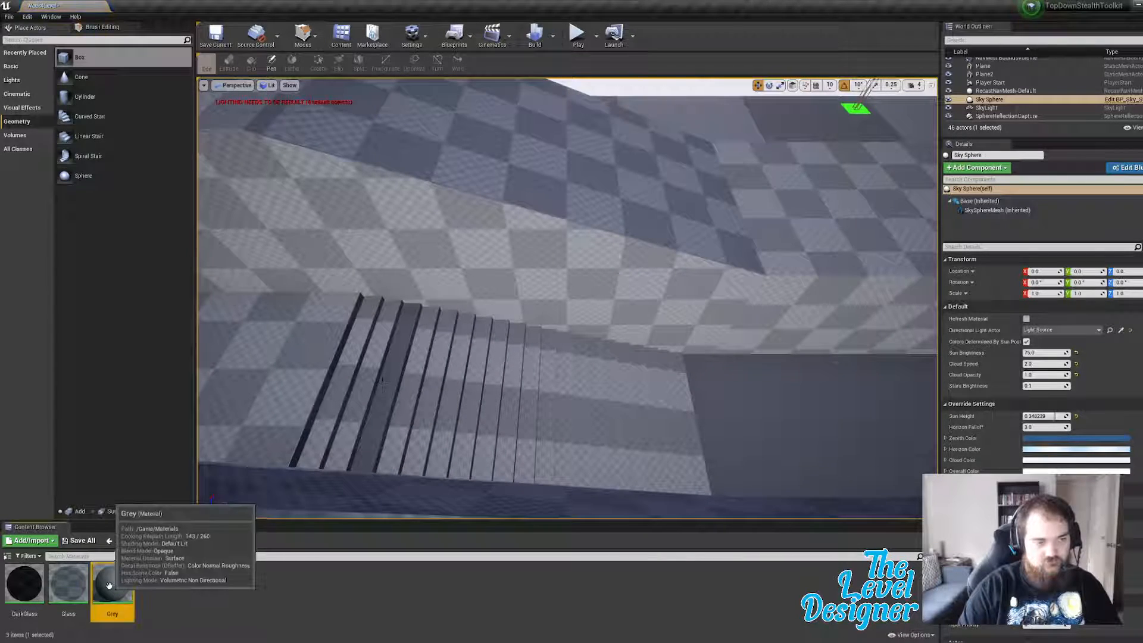
{"action": "left_click_drag", "start_coordinate": [112, 584], "coordinate": [327, 453]}
{"action": "left_click_drag", "start_coordinate": [123, 579], "coordinate": [337, 374]}
{"action": "left_click_drag", "start_coordinate": [131, 580], "coordinate": [410, 398]}
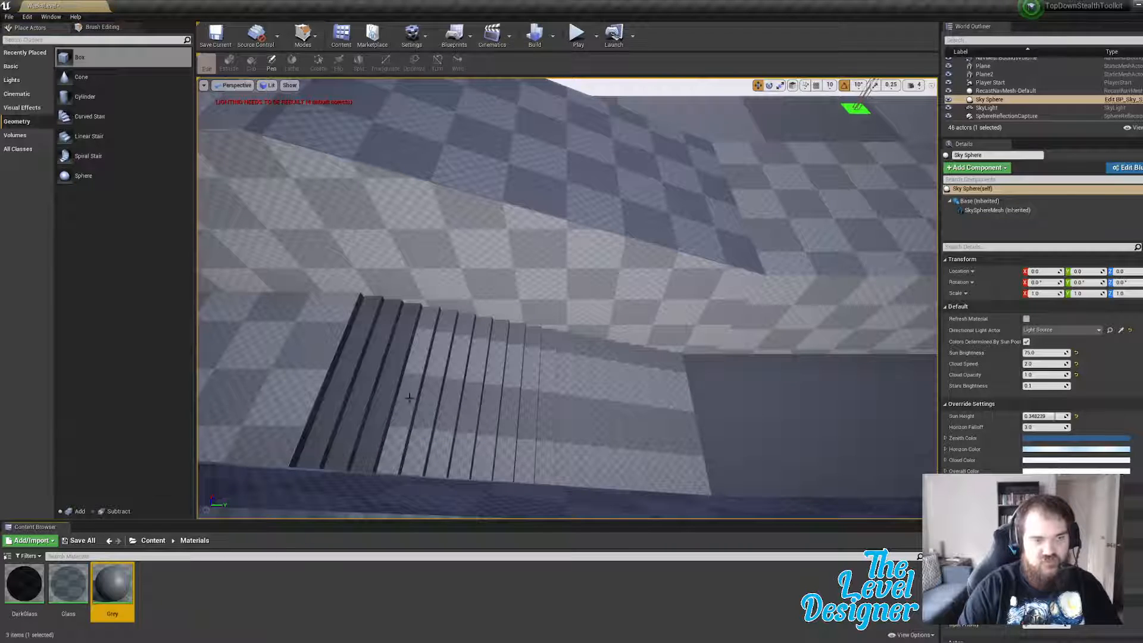
{"action": "left_click_drag", "start_coordinate": [116, 580], "coordinate": [426, 405]}
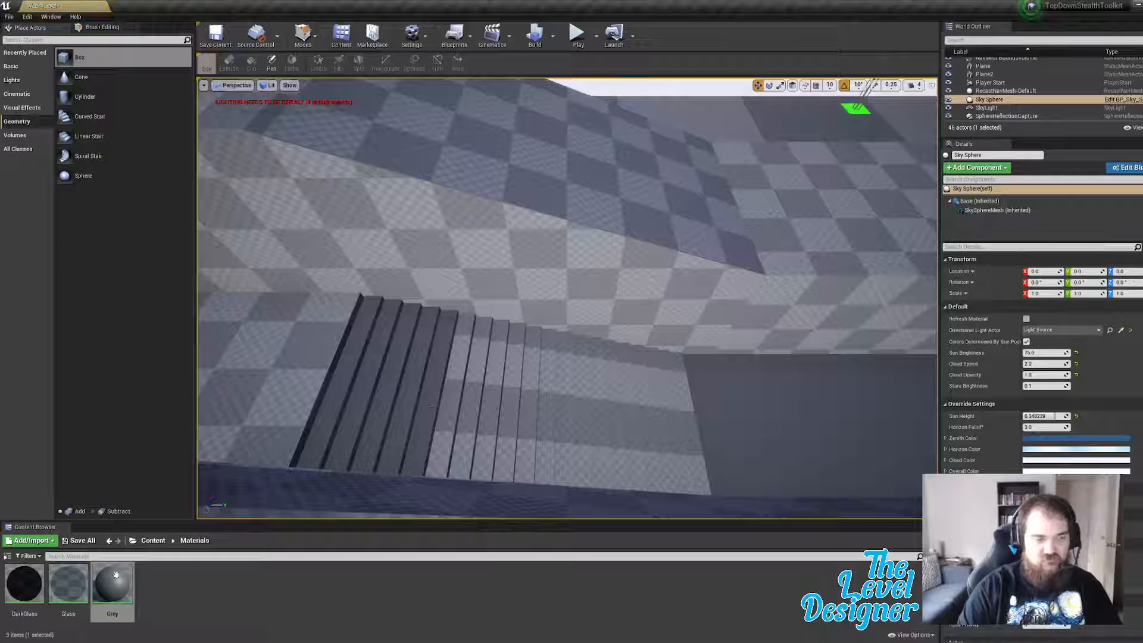
{"action": "left_click_drag", "start_coordinate": [116, 575], "coordinate": [454, 389]}
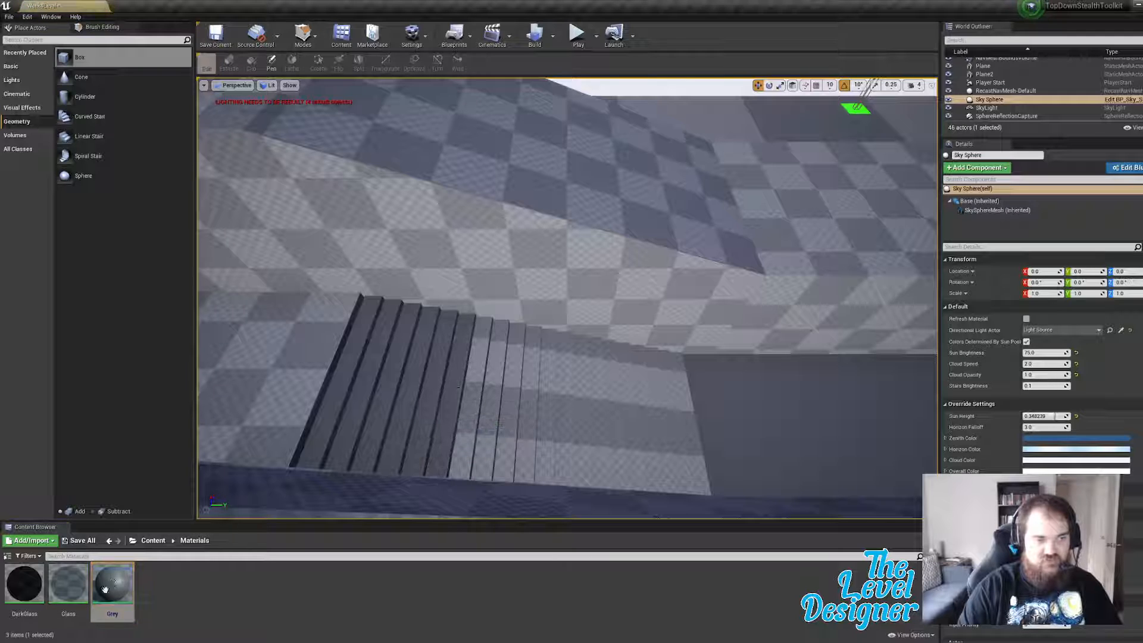
{"action": "left_click_drag", "start_coordinate": [105, 589], "coordinate": [492, 405]}
{"action": "left_click_drag", "start_coordinate": [114, 584], "coordinate": [514, 405]}
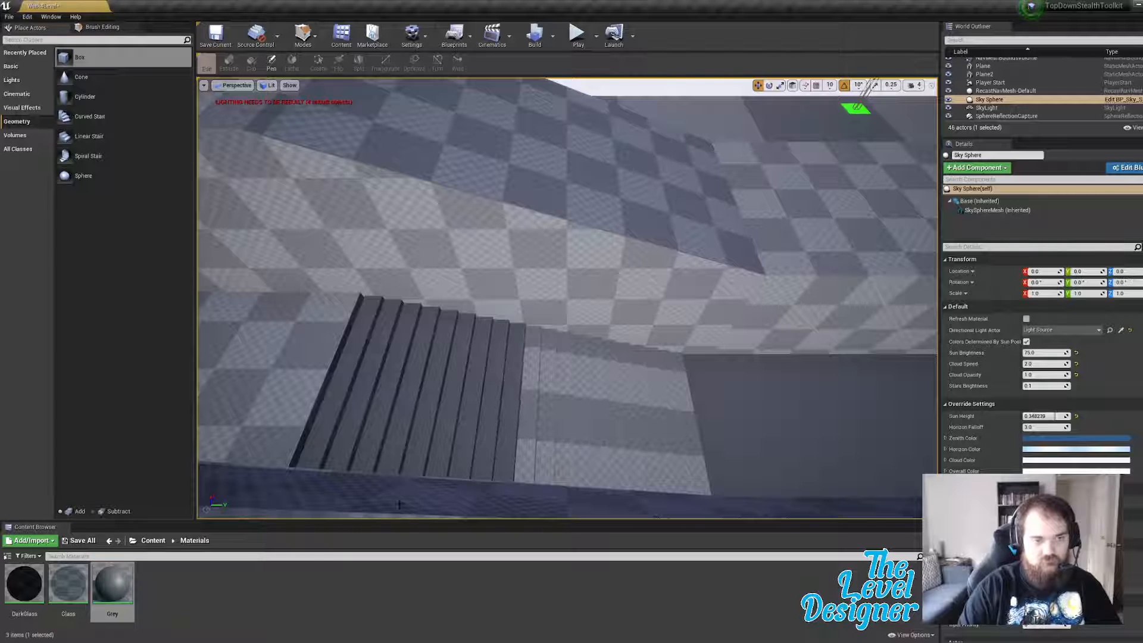
Step: Apply the Grey material to the landing beside the staircase, one middle tread and the tread at the far end
{"action": "left_click_drag", "start_coordinate": [120, 577], "coordinate": [268, 385]}
{"action": "left_click_drag", "start_coordinate": [113, 586], "coordinate": [562, 427]}
{"action": "left_click_drag", "start_coordinate": [355, 499], "coordinate": [692, 424]}
Step: Try to apply the Grey material to the whole linear stair brush at once, and deselect the brush
{"action": "left_click", "coordinate": [681, 435]}
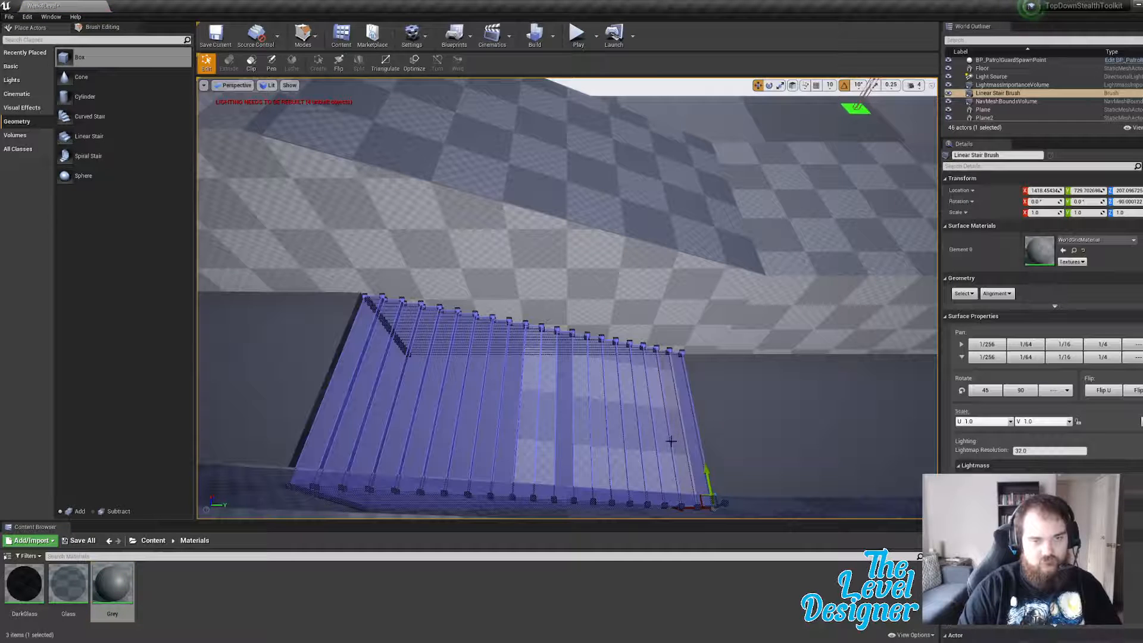
{"action": "left_click_drag", "start_coordinate": [123, 575], "coordinate": [502, 447]}
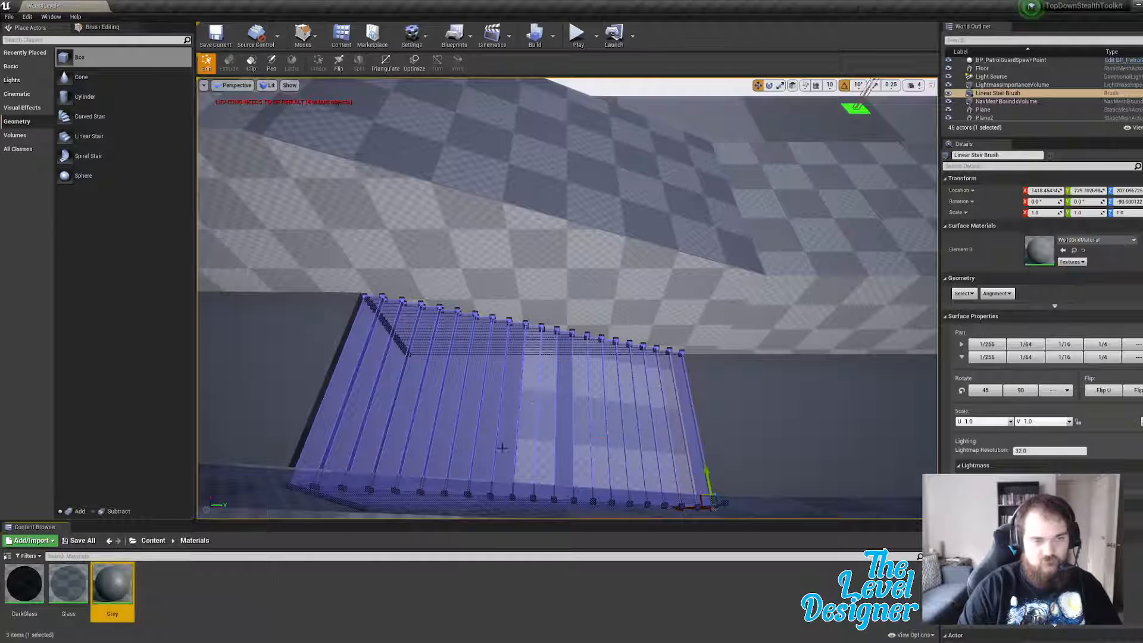
{"action": "left_click", "coordinate": [699, 93]}
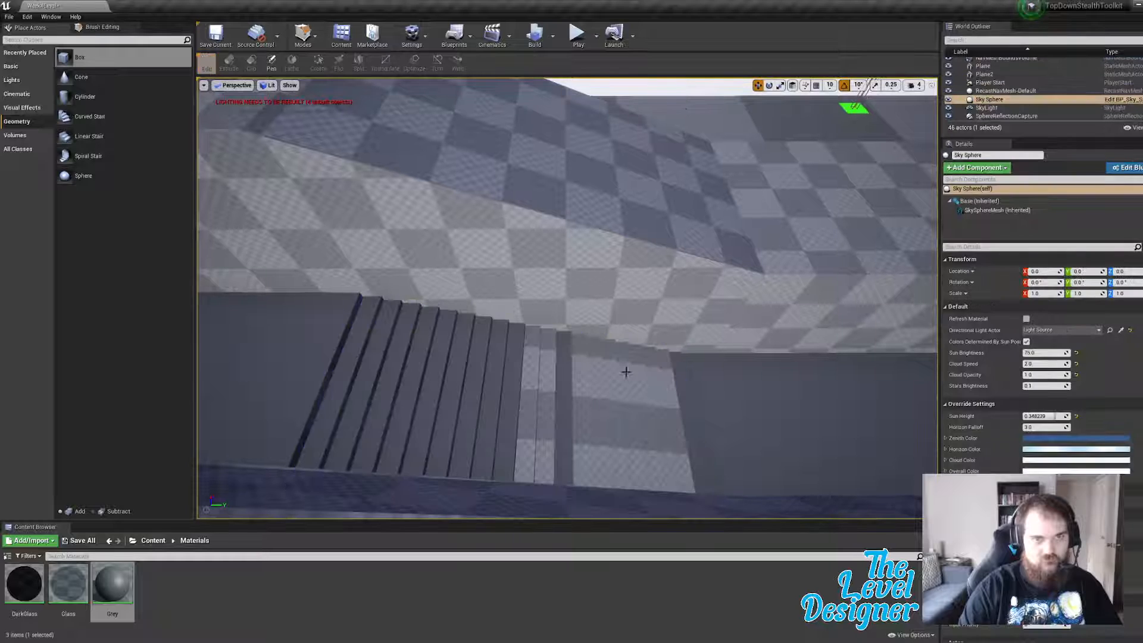
Step: Apply the Grey material to each remaining checkered tread in the second half of the staircase
{"action": "left_click_drag", "start_coordinate": [127, 565], "coordinate": [545, 411]}
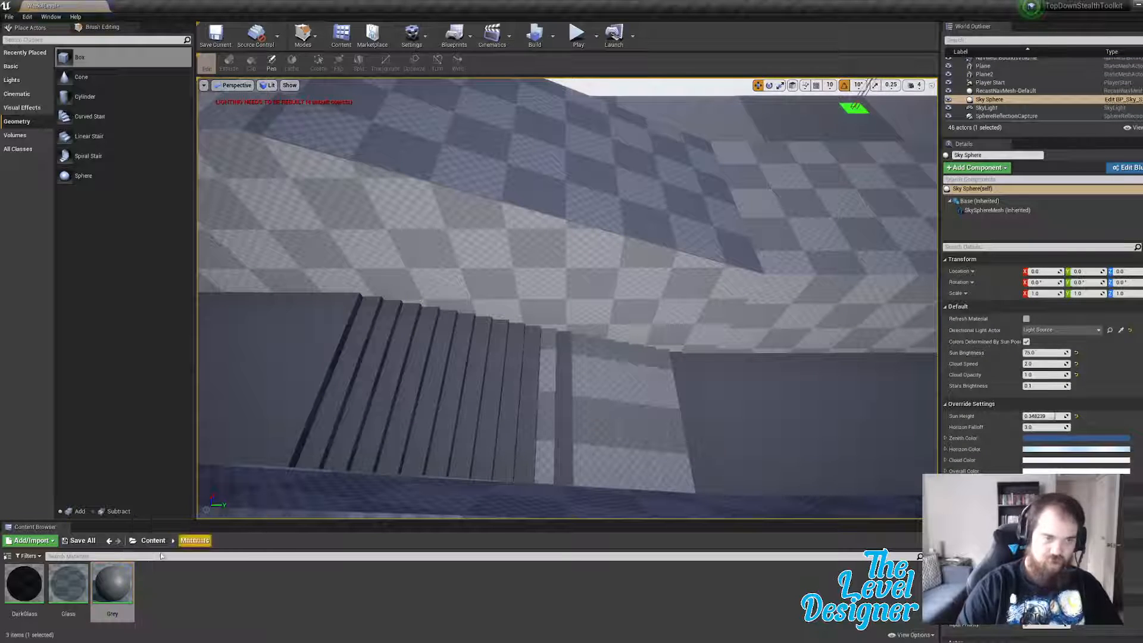
{"action": "left_click_drag", "start_coordinate": [88, 591], "coordinate": [554, 396]}
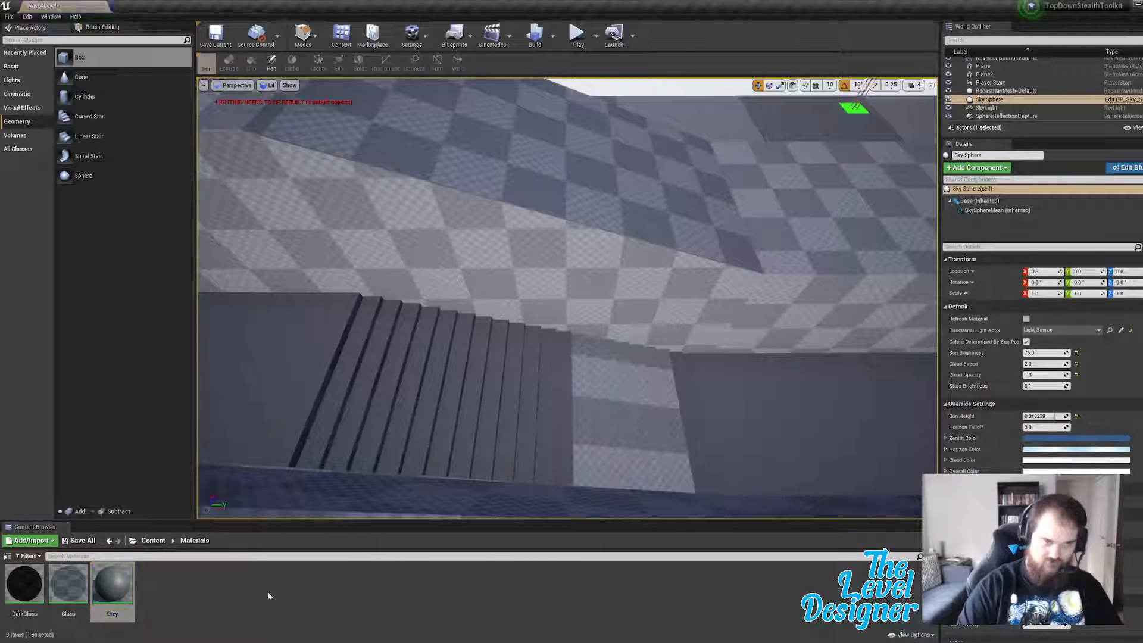
{"action": "left_click_drag", "start_coordinate": [117, 588], "coordinate": [600, 387]}
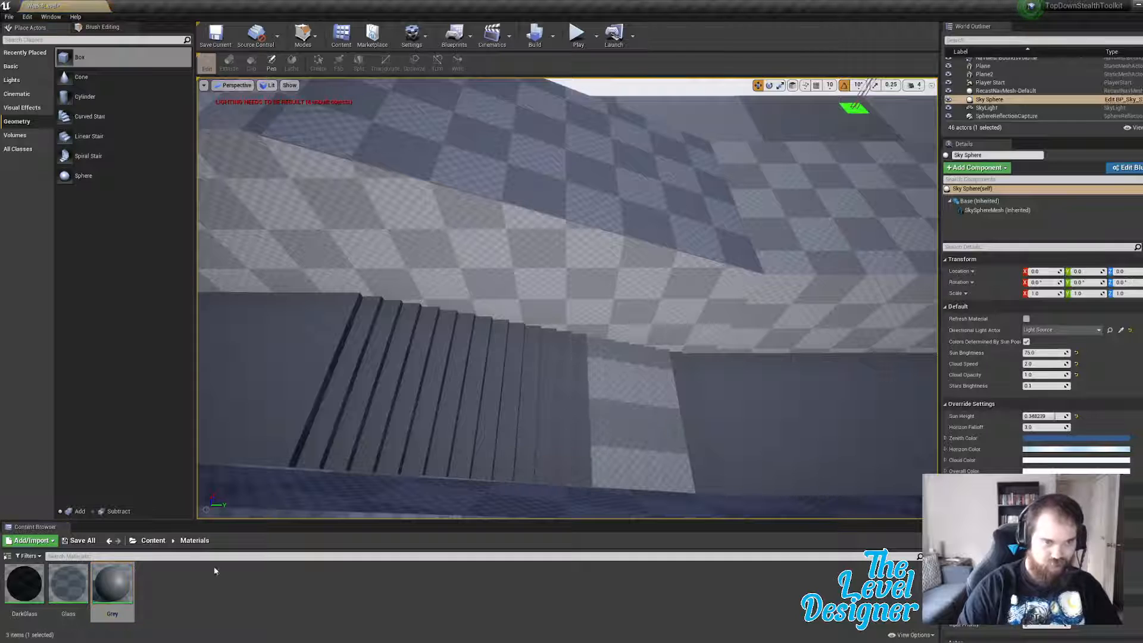
{"action": "left_click_drag", "start_coordinate": [124, 579], "coordinate": [591, 393]}
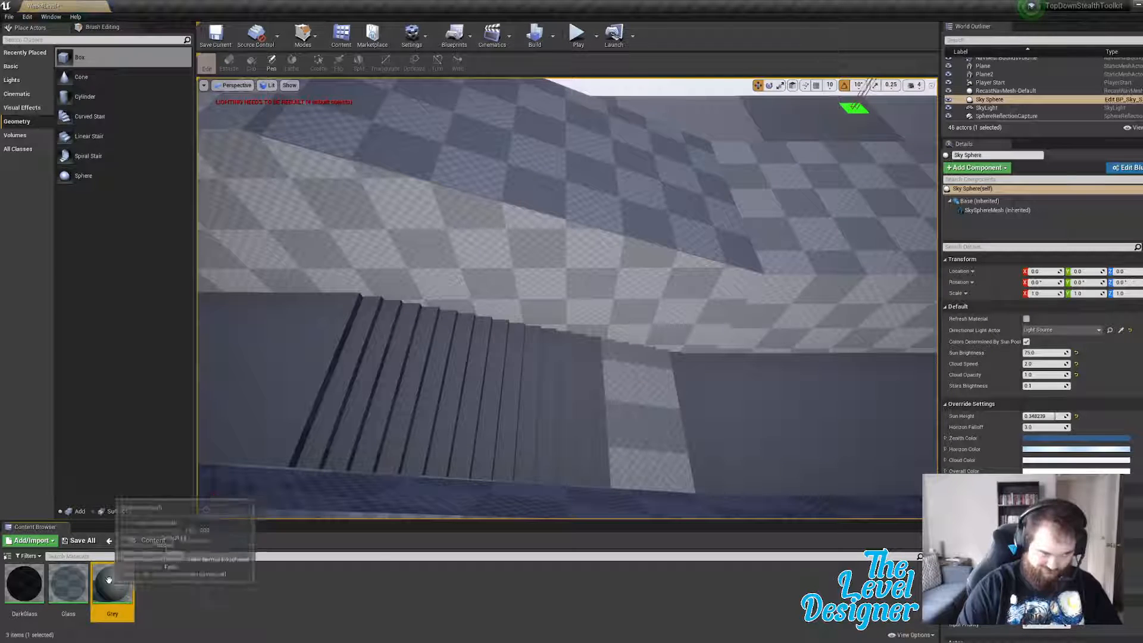
{"action": "left_click_drag", "start_coordinate": [122, 580], "coordinate": [618, 426]}
{"action": "left_click_drag", "start_coordinate": [135, 579], "coordinate": [631, 417]}
{"action": "left_click_drag", "start_coordinate": [117, 582], "coordinate": [652, 399]}
{"action": "left_click_drag", "start_coordinate": [113, 583], "coordinate": [660, 412]}
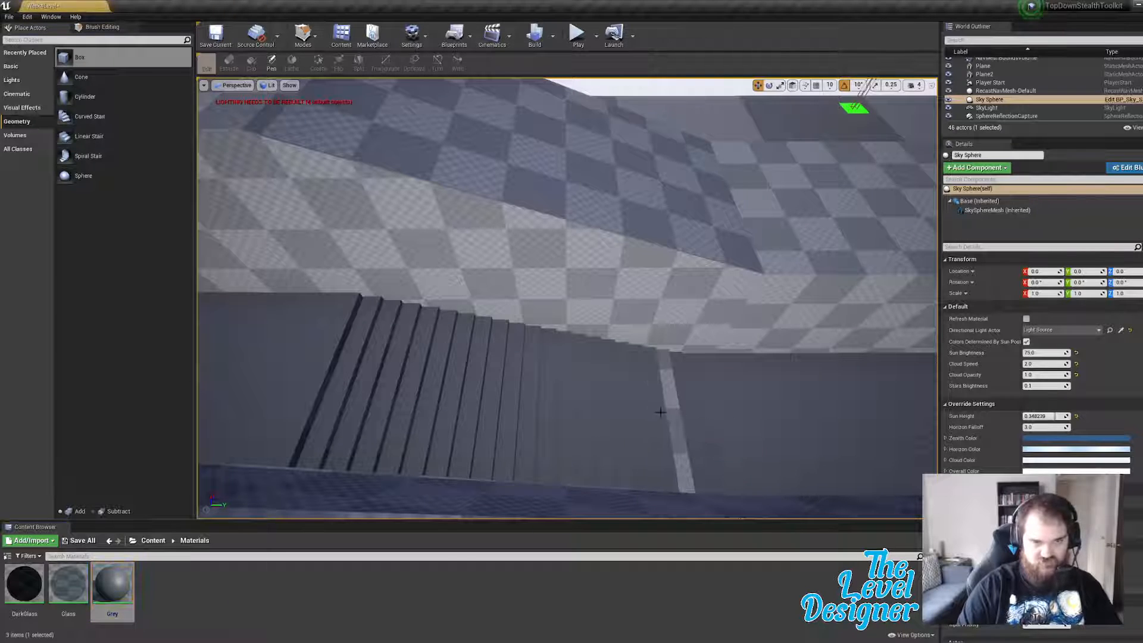
{"action": "left_click_drag", "start_coordinate": [520, 455], "coordinate": [674, 408]}
Step: Apply the Grey material to the floor sections of the long corridor and the side passage branching off it
{"action": "right_click_drag", "start_coordinate": [674, 408], "coordinate": [514, 476]}
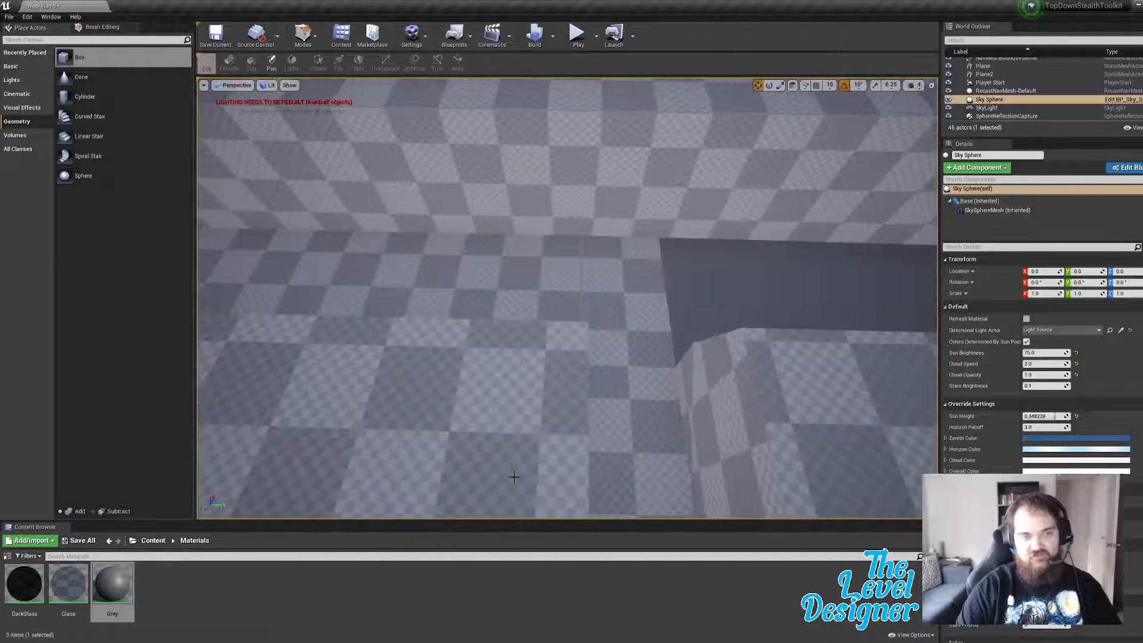
{"action": "left_click_drag", "start_coordinate": [116, 587], "coordinate": [618, 318]}
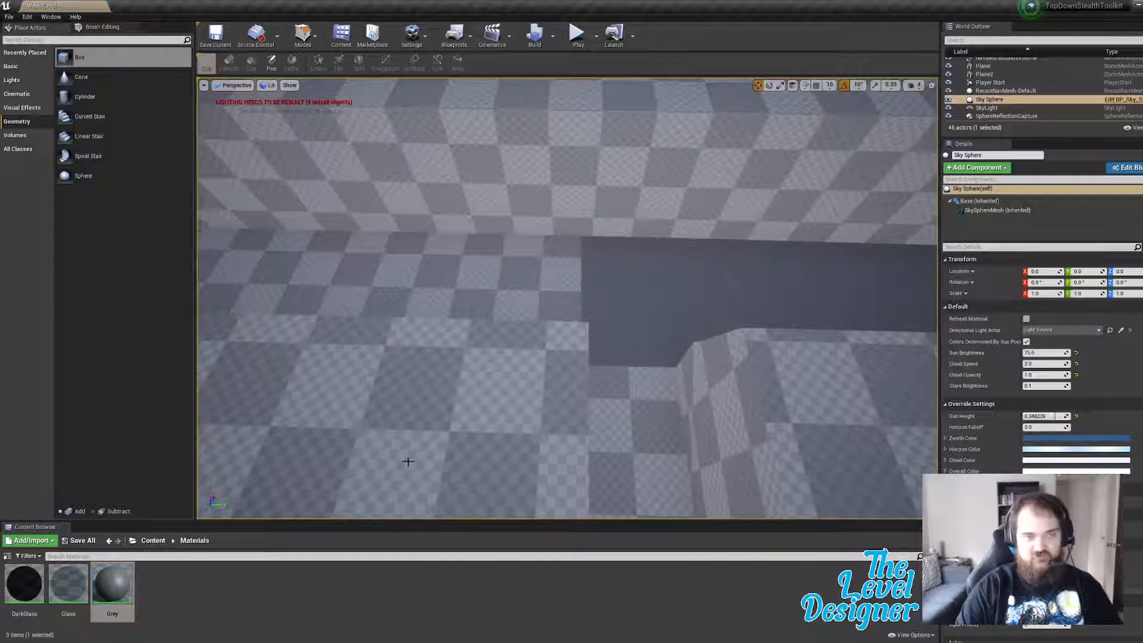
{"action": "left_click_drag", "start_coordinate": [113, 583], "coordinate": [422, 277]}
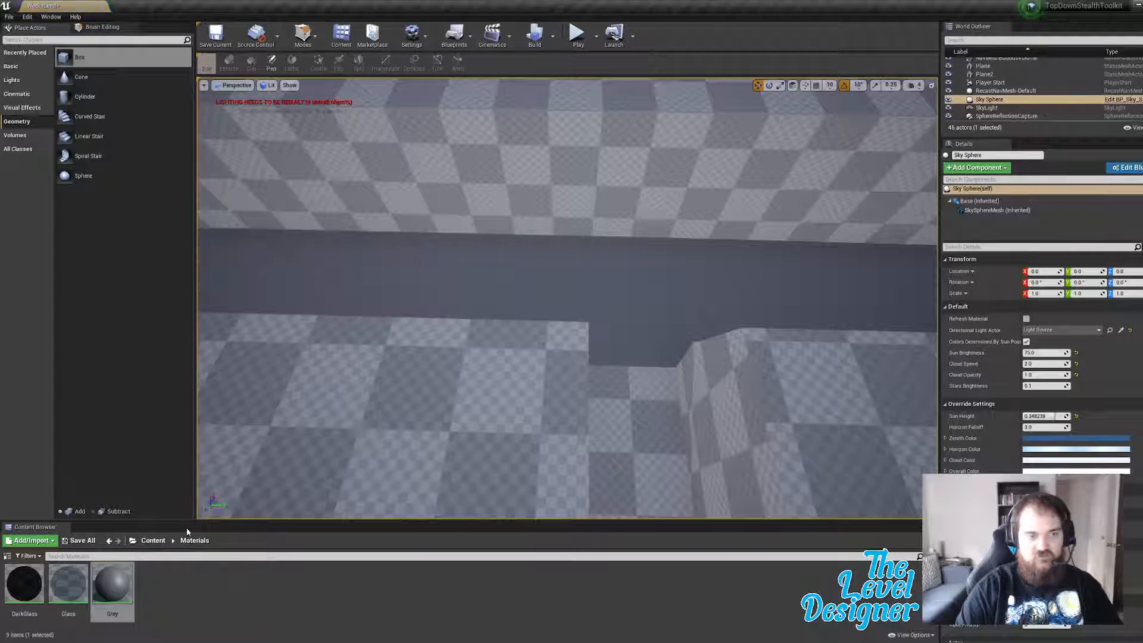
{"action": "left_click_drag", "start_coordinate": [119, 579], "coordinate": [648, 411]}
{"action": "right_click_drag", "start_coordinate": [666, 350], "coordinate": [756, 372]}
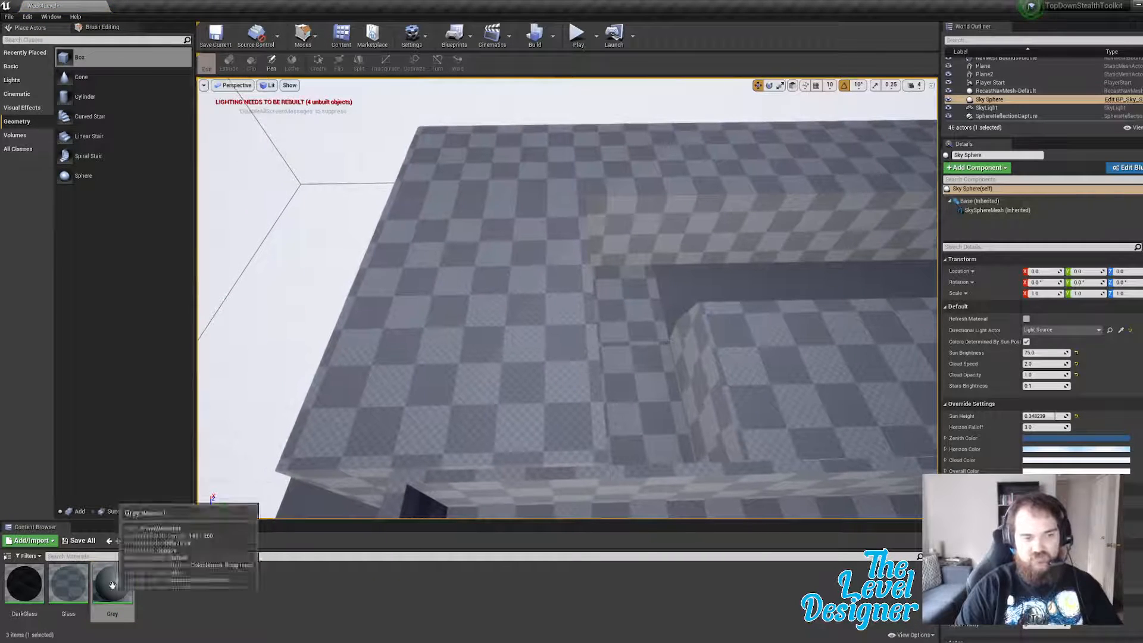
{"action": "left_click_drag", "start_coordinate": [112, 584], "coordinate": [623, 295]}
{"action": "left_click_drag", "start_coordinate": [124, 577], "coordinate": [629, 398]}
Step: Apply the Grey material to the floor of the room behind the partition wall and to its doorway floor
{"action": "mouse_move", "coordinate": [631, 393]}
{"action": "right_mouse_down"}
{"action": "mouse_move", "coordinate": [739, 405]}
{"action": "mouse_move", "coordinate": [631, 392]}
{"action": "right_mouse_up"}
{"action": "left_click_drag", "start_coordinate": [112, 586], "coordinate": [792, 350]}
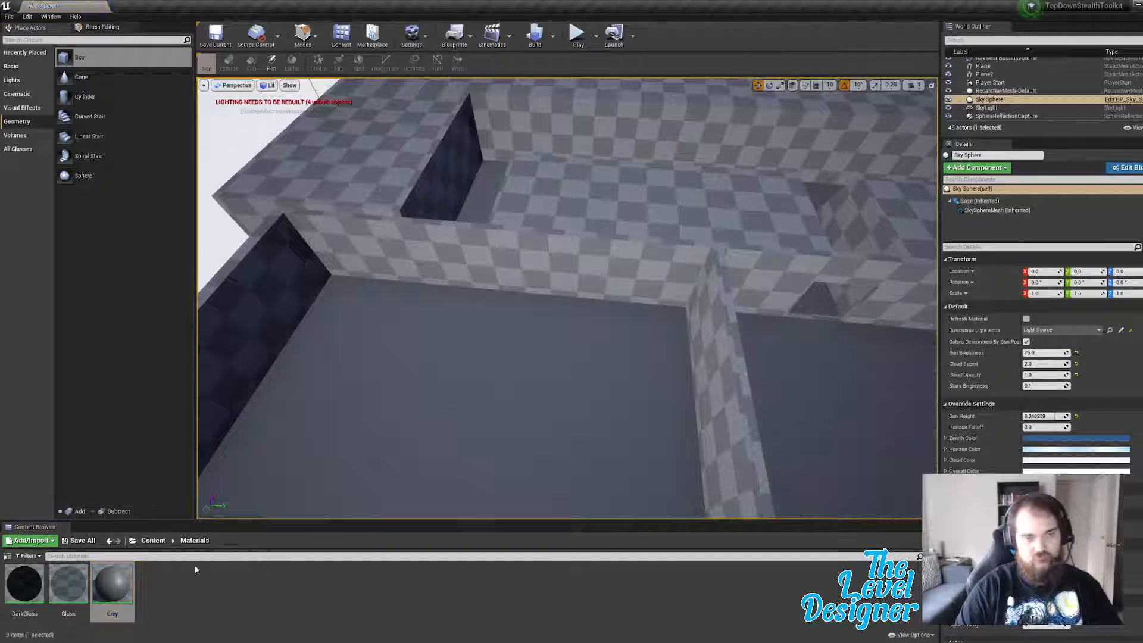
{"action": "left_click_drag", "start_coordinate": [488, 444], "coordinate": [816, 318]}
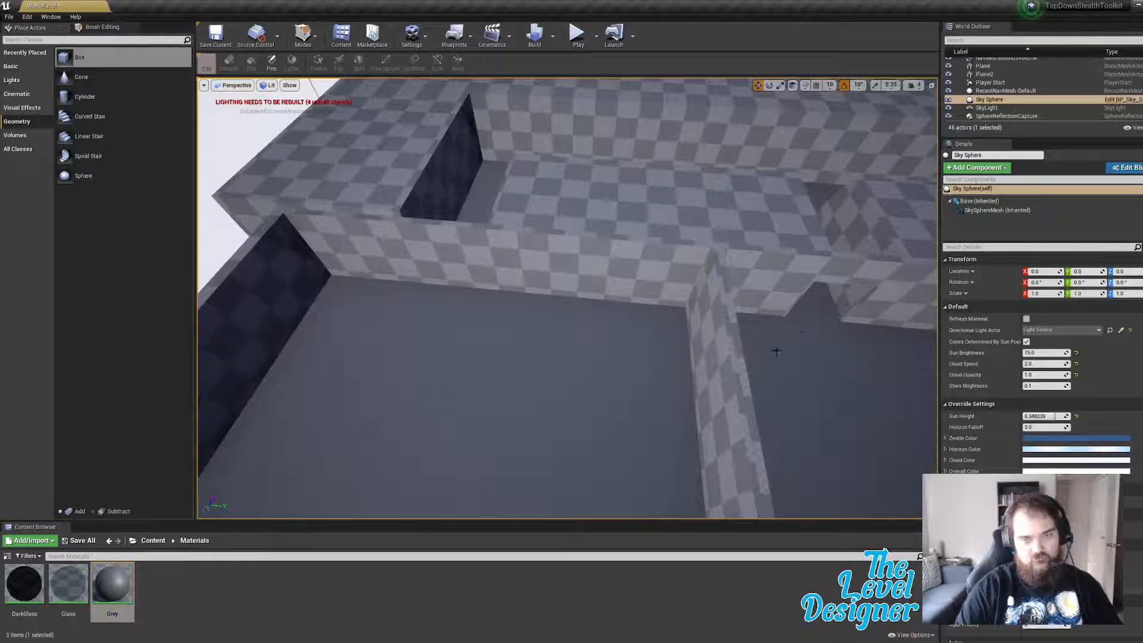
Step: Apply the Grey material to the checkered floor of the large adjoining room and to the floor of its doorway
{"action": "right_click_drag", "start_coordinate": [776, 349], "coordinate": [917, 310]}
{"action": "right_click_drag", "start_coordinate": [567, 298], "coordinate": [703, 328]}
{"action": "mouse_move", "coordinate": [675, 390]}
{"action": "right_mouse_down"}
{"action": "mouse_move", "coordinate": [715, 411]}
{"action": "mouse_move", "coordinate": [676, 390]}
{"action": "right_mouse_up"}
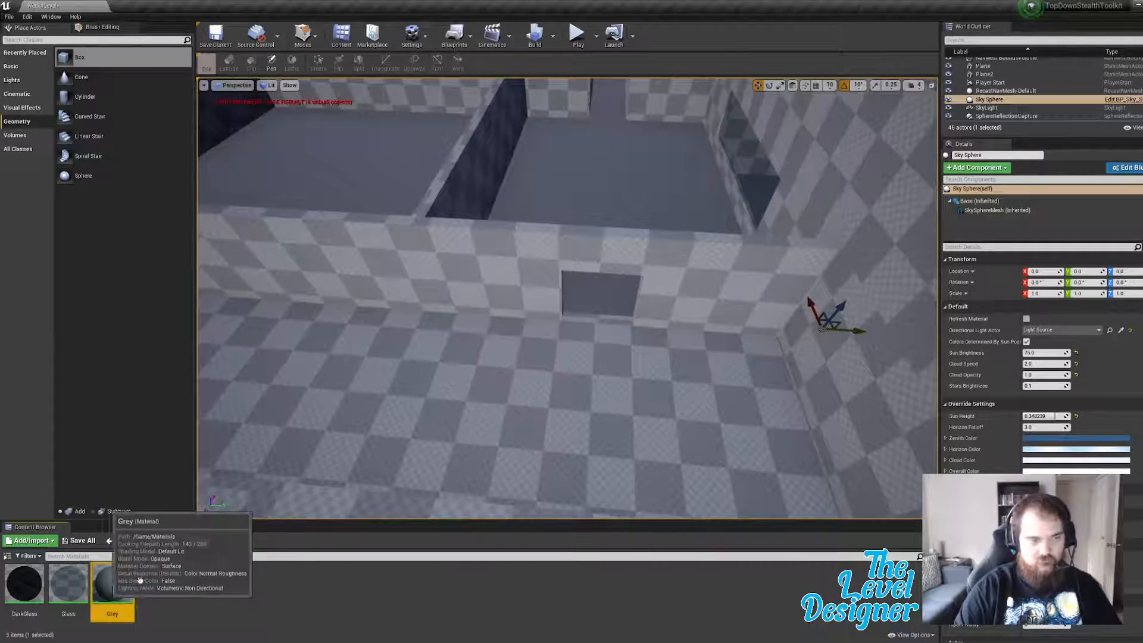
{"action": "left_click_drag", "start_coordinate": [113, 587], "coordinate": [561, 322]}
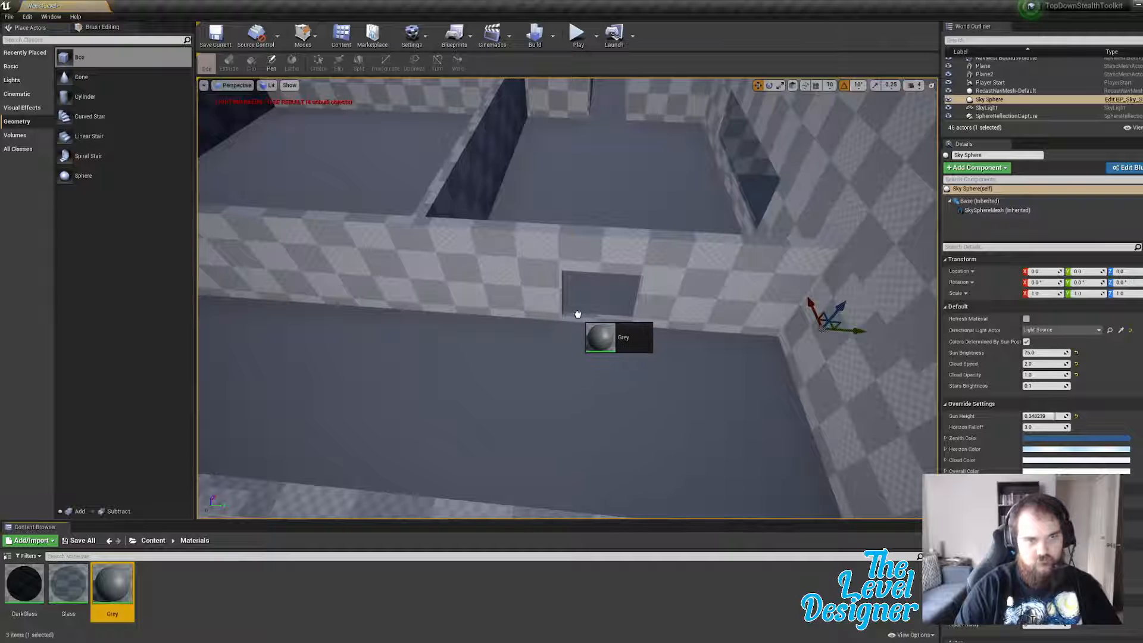
{"action": "right_click_drag", "start_coordinate": [568, 338], "coordinate": [619, 340]}
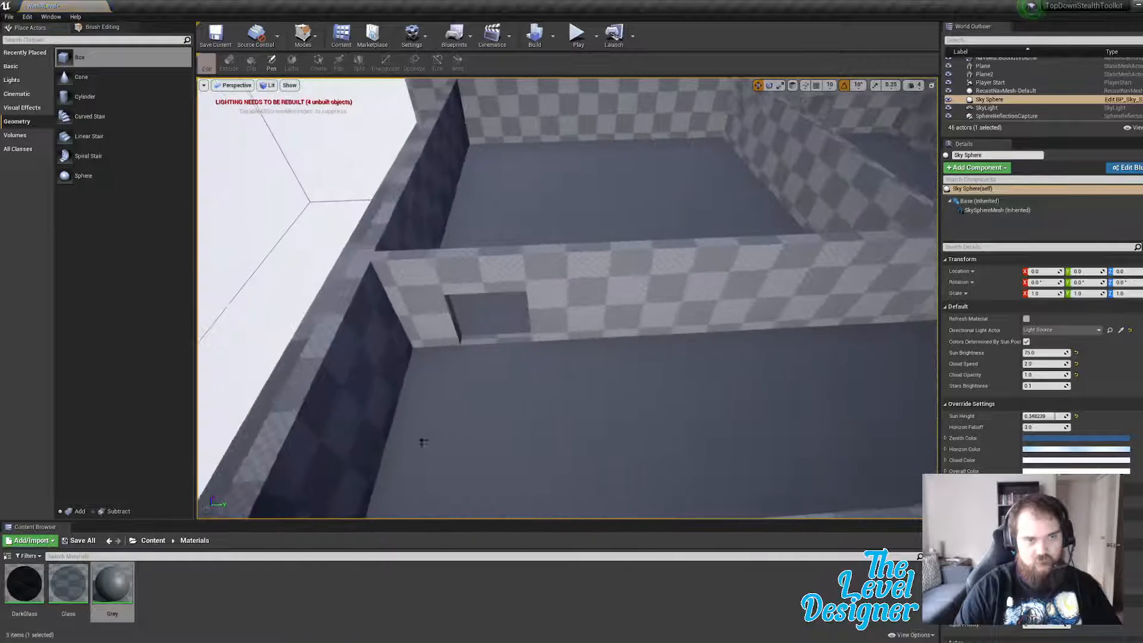
{"action": "left_click_drag", "start_coordinate": [114, 588], "coordinate": [503, 329]}
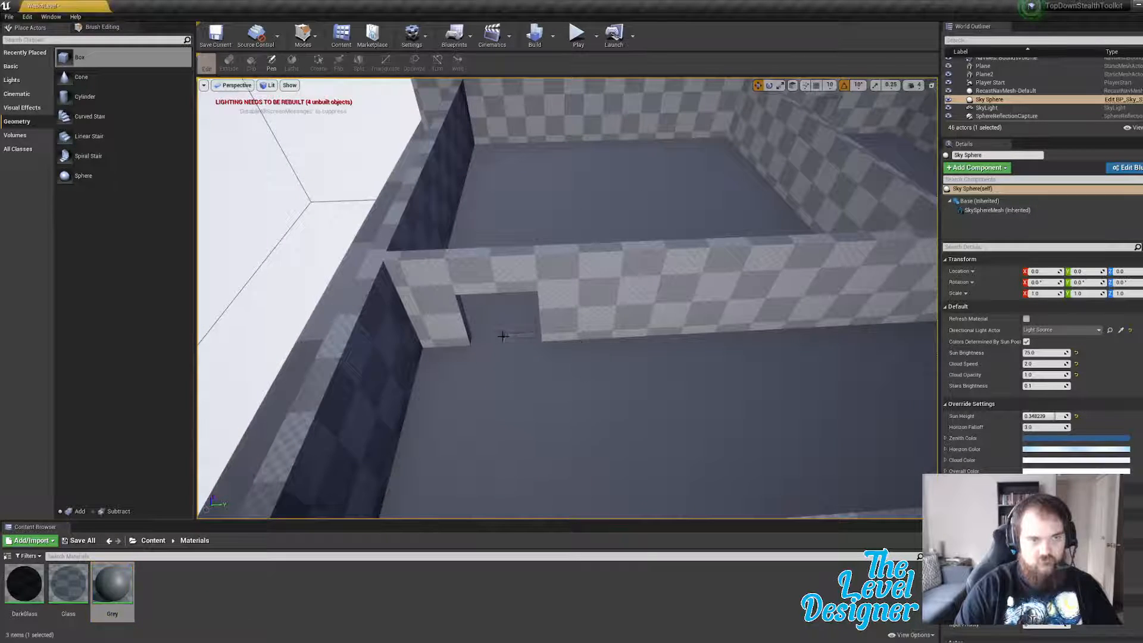
{"action": "right_click_drag", "start_coordinate": [503, 329], "coordinate": [530, 351]}
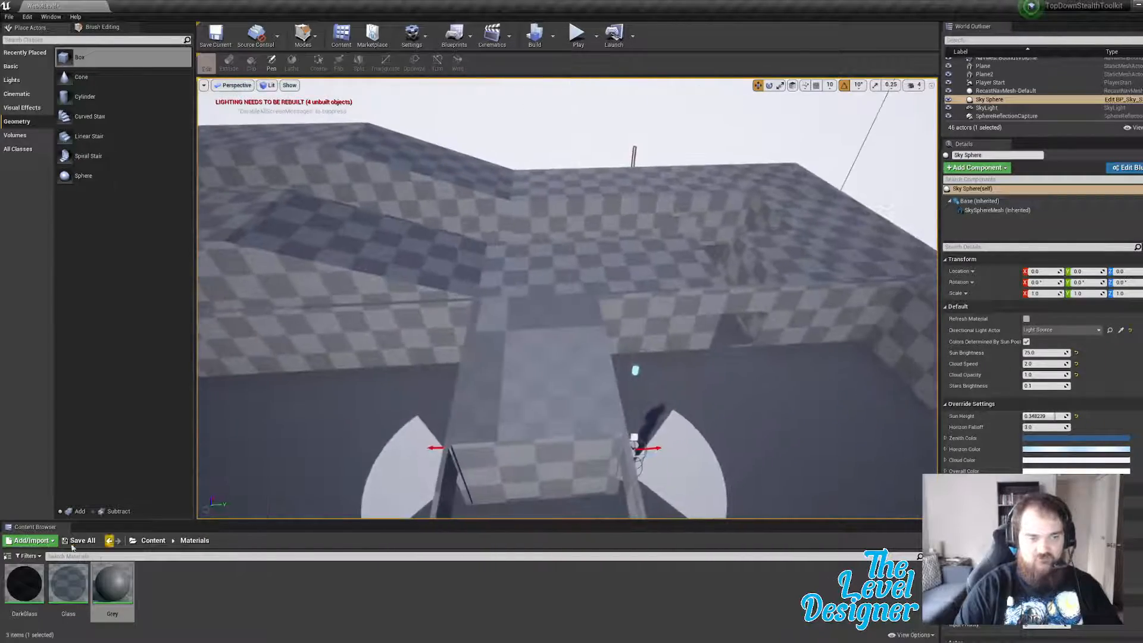
Step: Examine the Grey material's node graph and the Sky Sphere's component details
{"action": "right_click", "coordinate": [113, 582]}
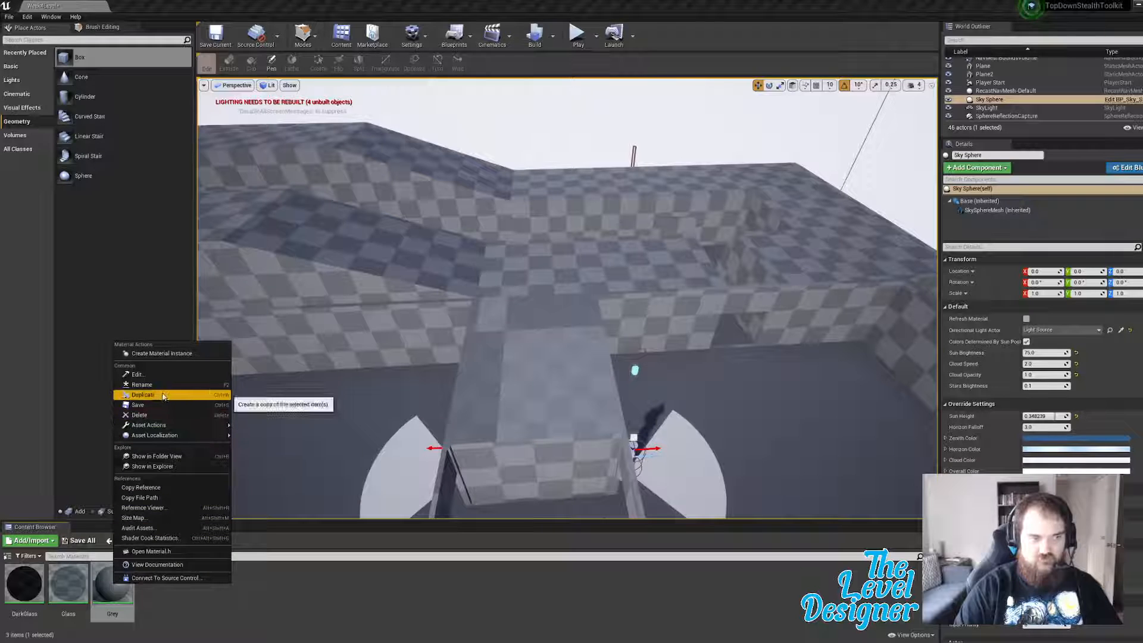
{"action": "left_click", "coordinate": [181, 621]}
{"action": "double_click", "coordinate": [113, 584]}
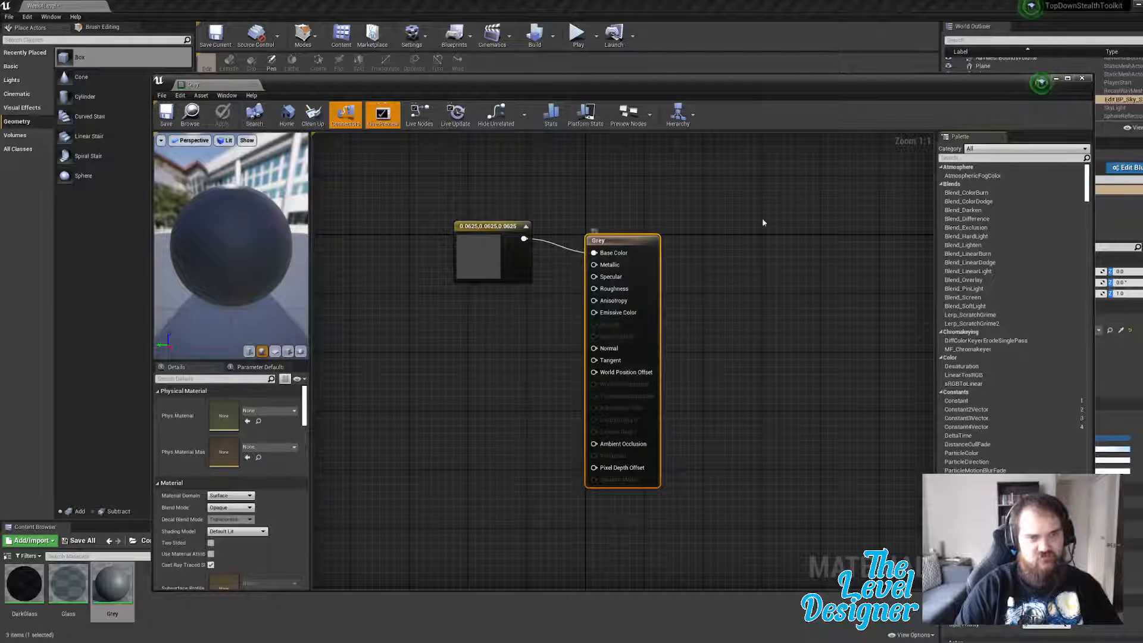
{"action": "left_click", "coordinate": [1083, 79]}
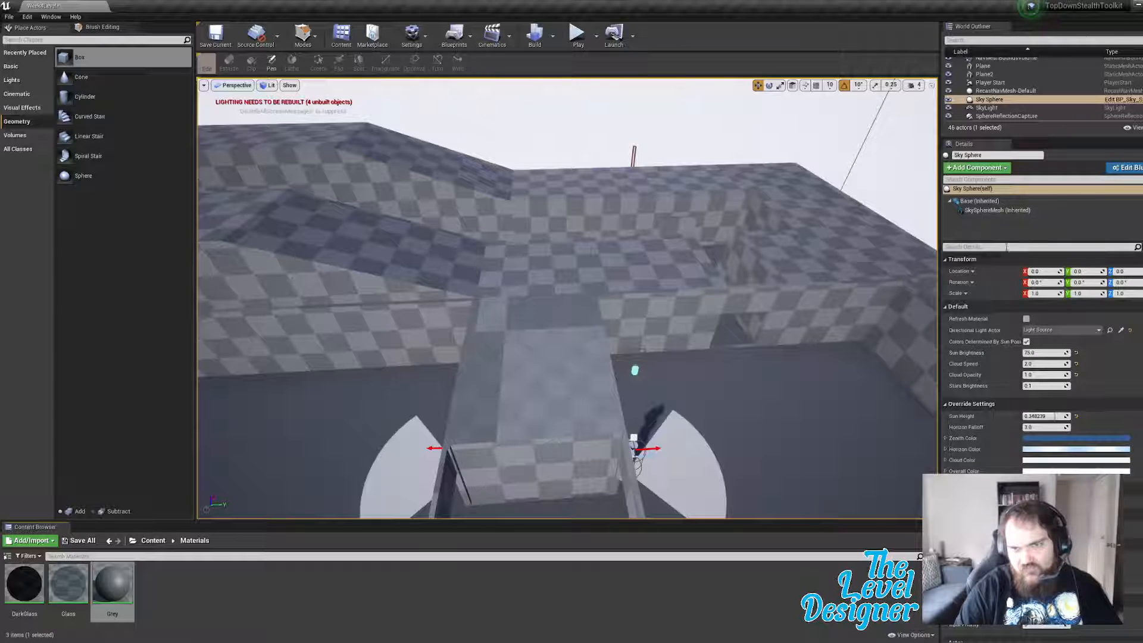
{"action": "left_click", "coordinate": [127, 591]}
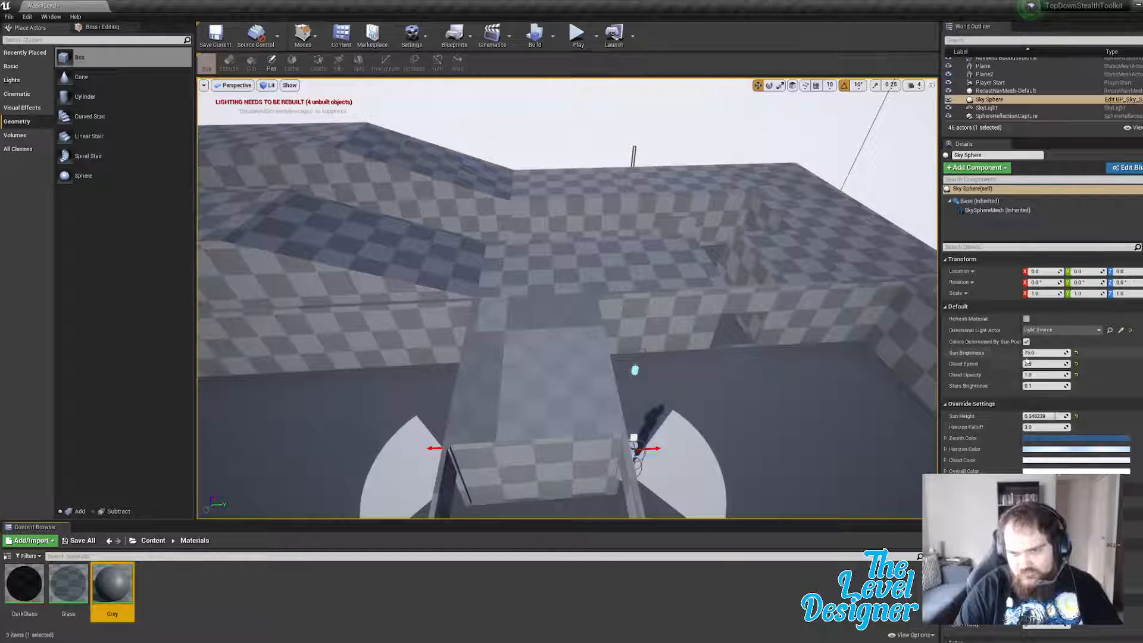
{"action": "scroll", "coordinate": [1021, 354], "scroll_direction": "down", "scroll_amount": 3}
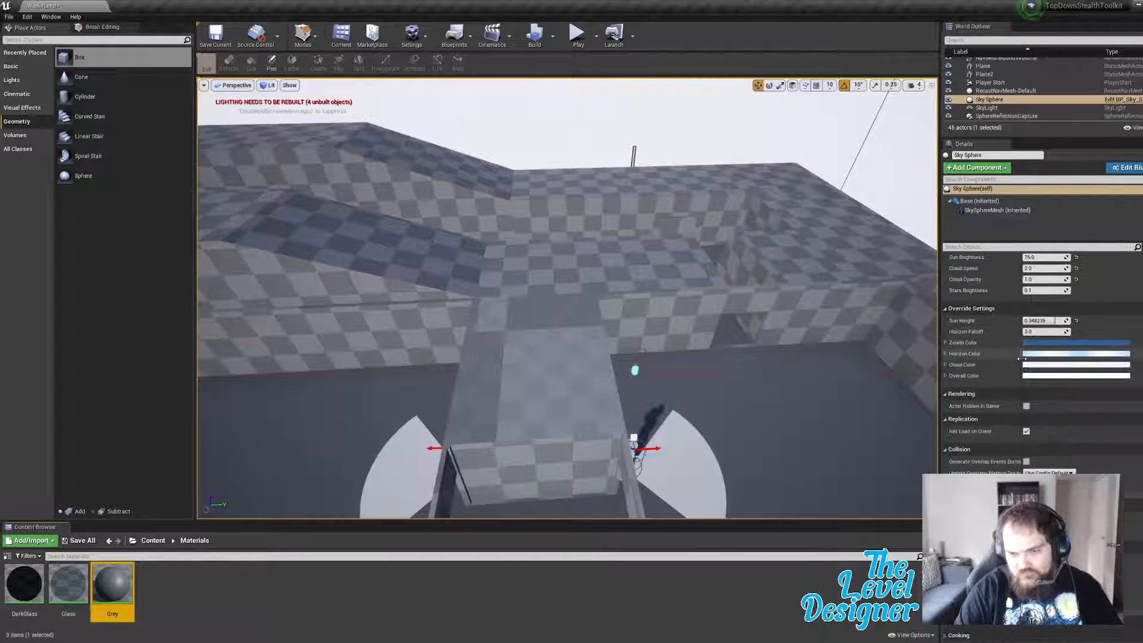
{"action": "scroll", "coordinate": [1027, 442], "scroll_direction": "up", "scroll_amount": 3}
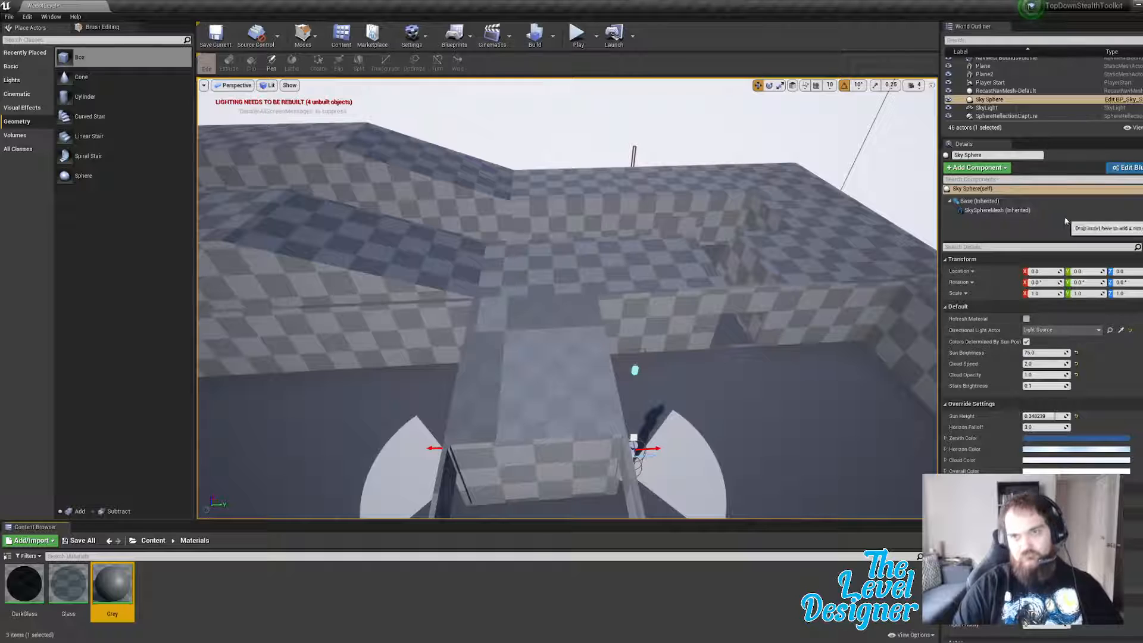
{"action": "left_click", "coordinate": [982, 201]}
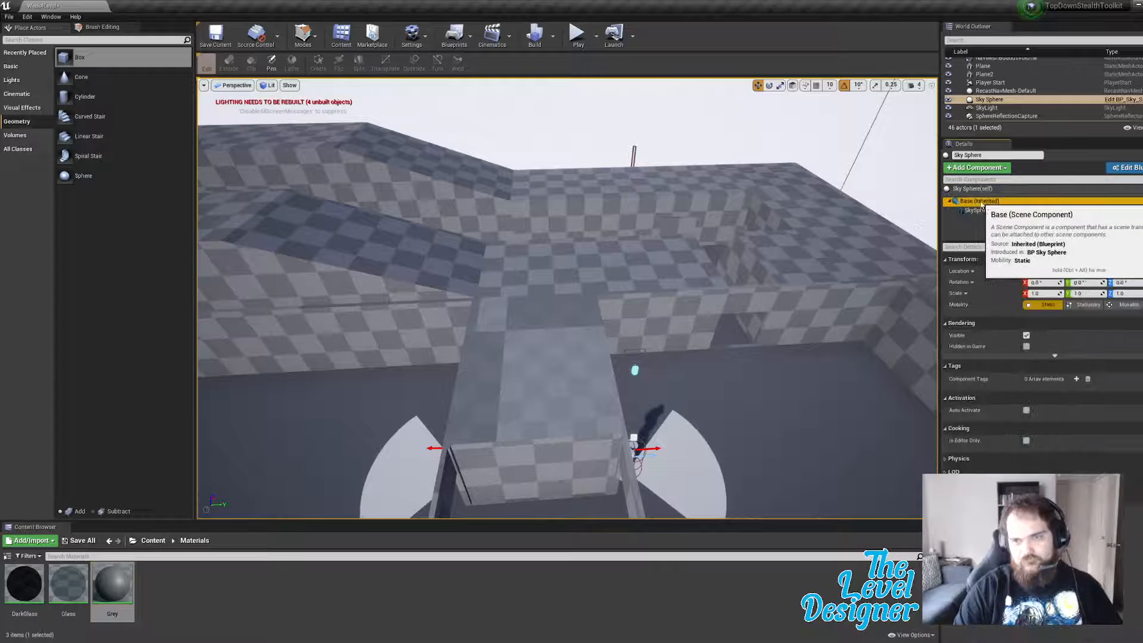
{"action": "left_click", "coordinate": [973, 189]}
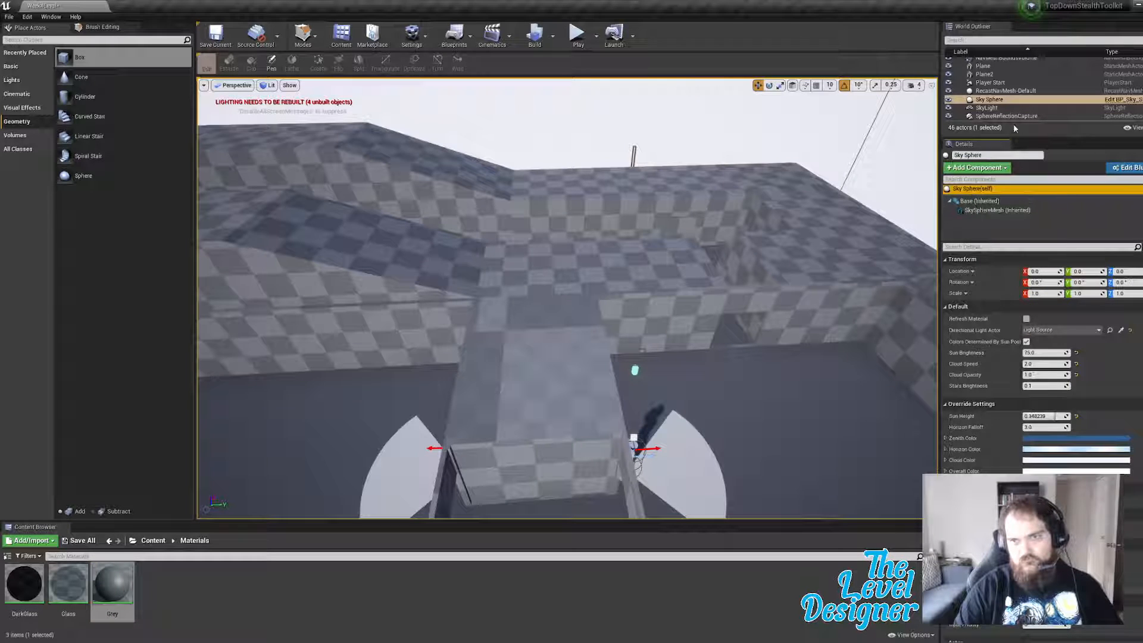
{"action": "left_click", "coordinate": [119, 587]}
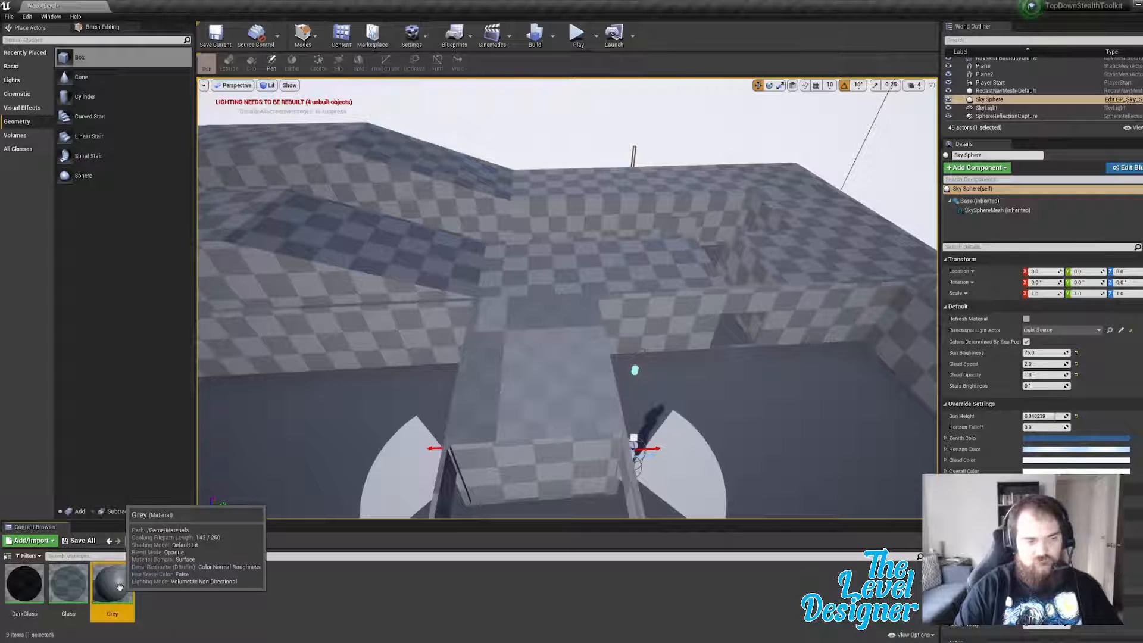
Step: Review the Grey material's property settings in the material editor, from physical material through to import settings
{"action": "double_click", "coordinate": [120, 588]}
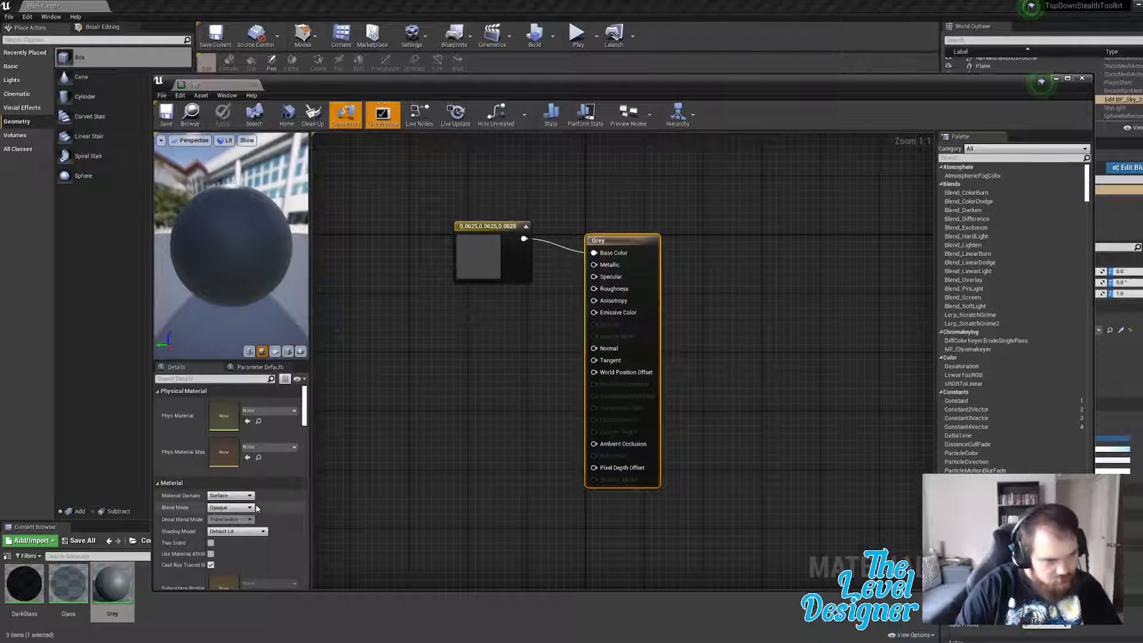
{"action": "scroll", "coordinate": [265, 505], "scroll_direction": "down", "scroll_amount": 7}
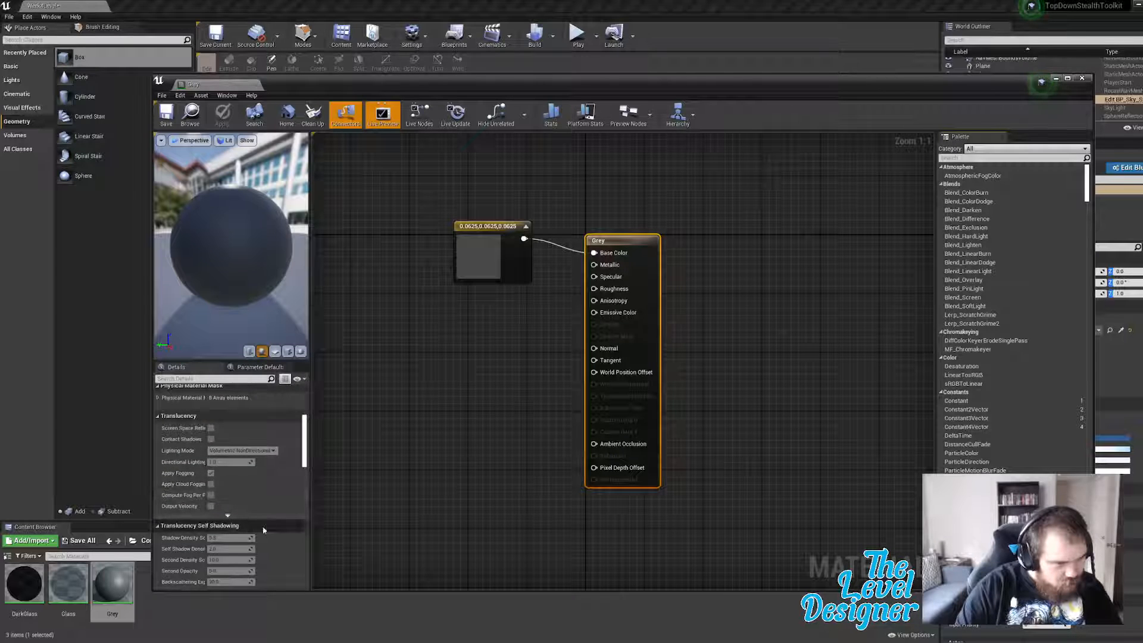
{"action": "scroll", "coordinate": [275, 506], "scroll_direction": "up", "scroll_amount": 6}
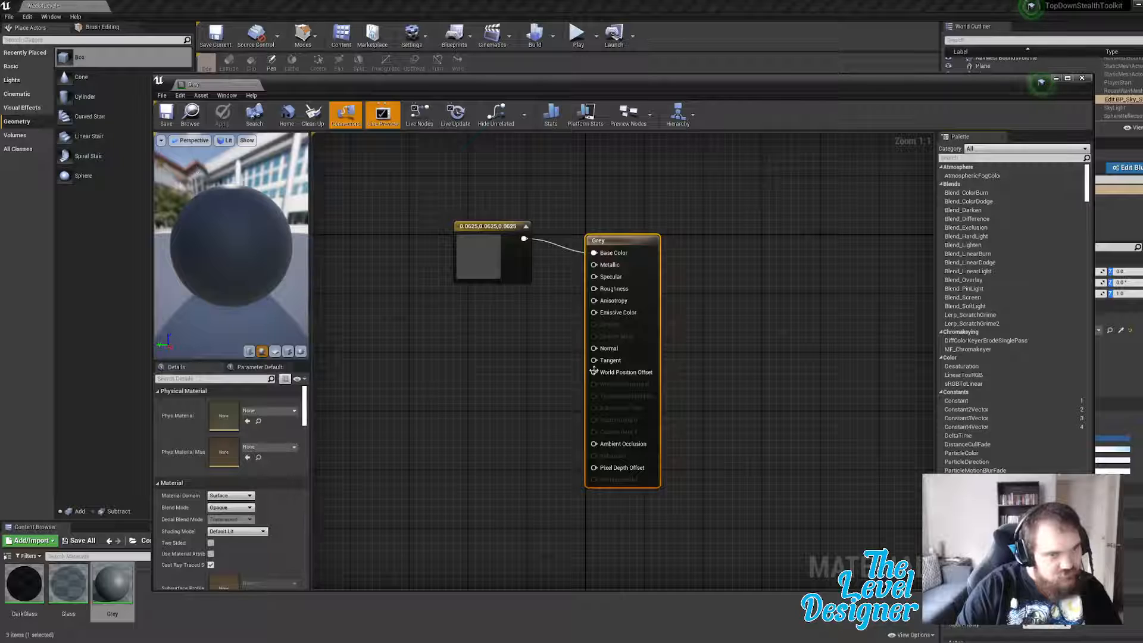
{"action": "scroll", "coordinate": [275, 525], "scroll_direction": "down", "scroll_amount": 8}
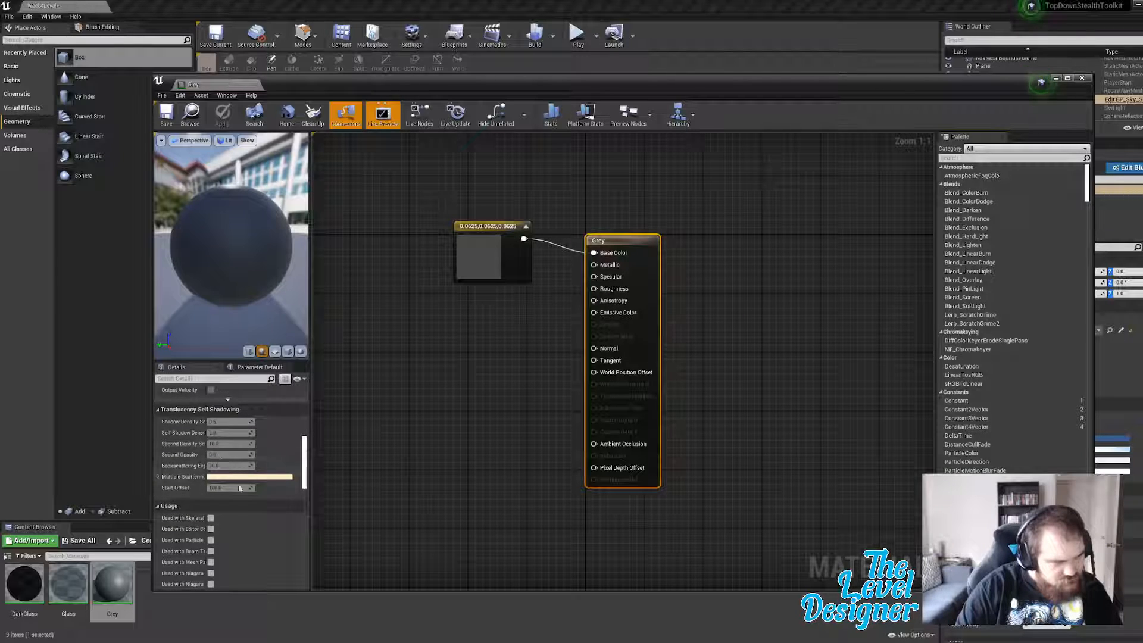
{"action": "scroll", "coordinate": [238, 516], "scroll_direction": "down", "scroll_amount": 5}
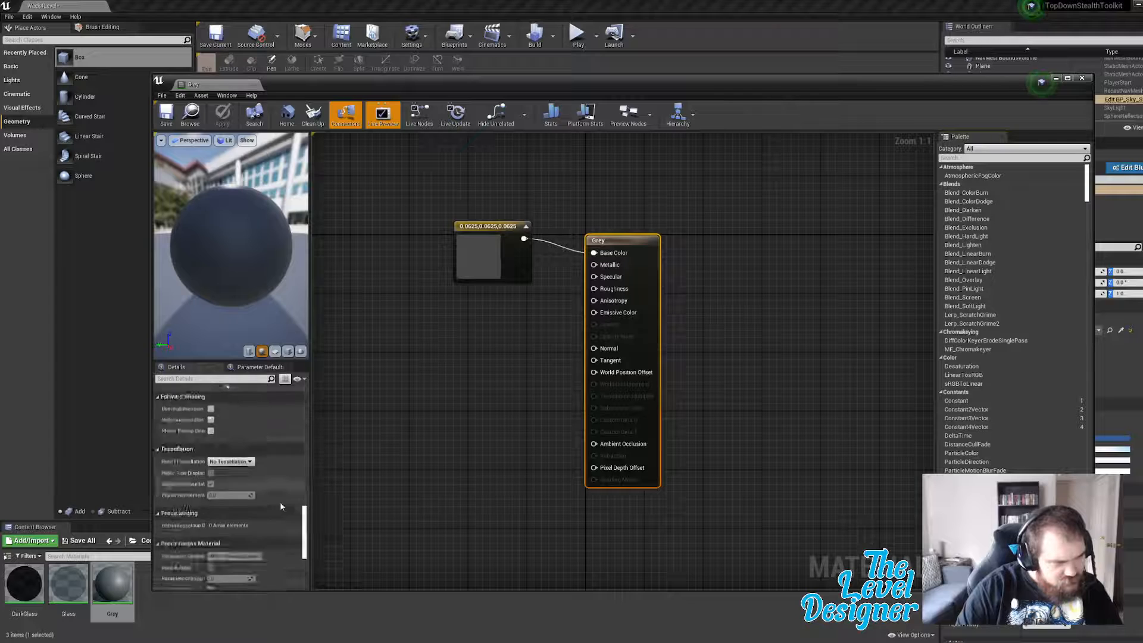
{"action": "scroll", "coordinate": [280, 503], "scroll_direction": "down", "scroll_amount": 5}
{"action": "left_click", "coordinate": [585, 114]}
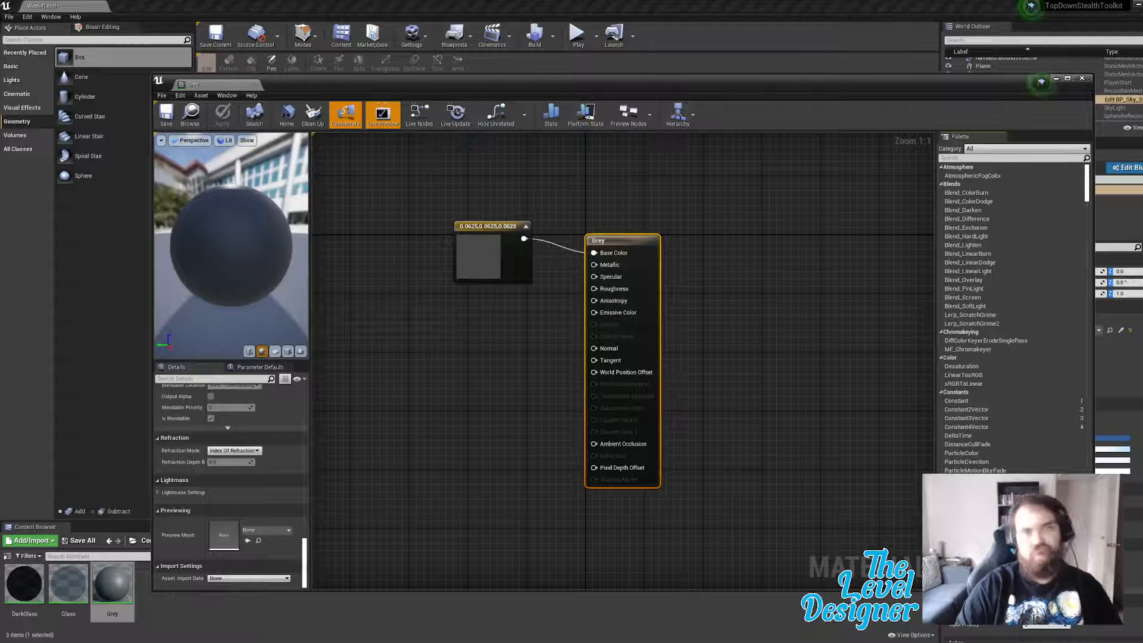
{"action": "left_click", "coordinate": [1082, 79]}
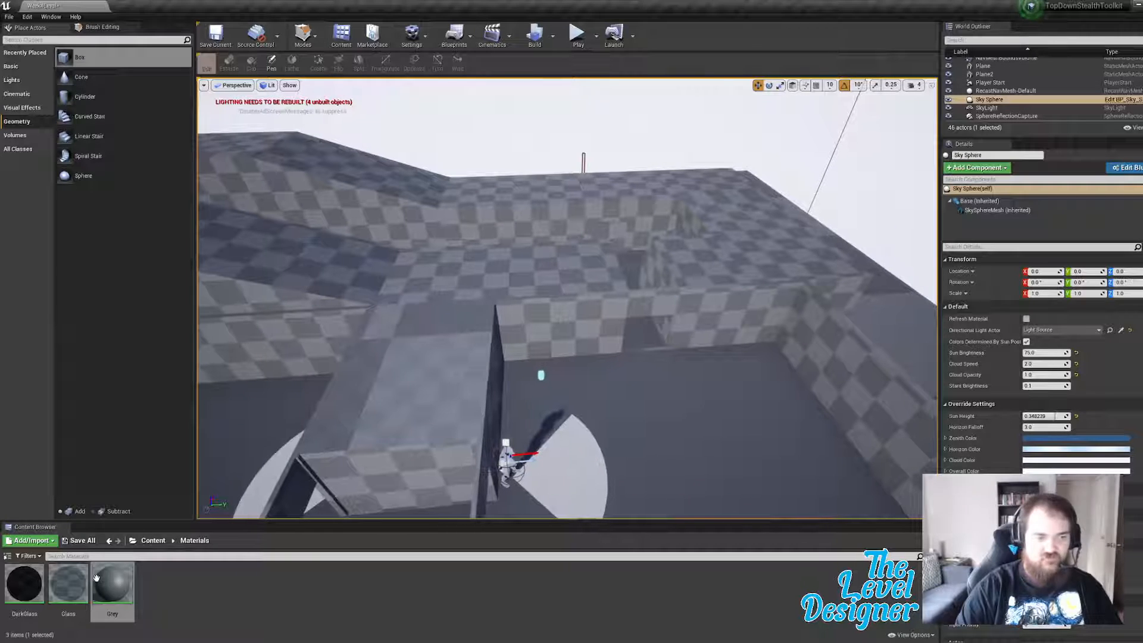
Step: Duplicate the Grey material and name the copy Black
{"action": "right_click", "coordinate": [97, 577]}
{"action": "left_click", "coordinate": [131, 392]}
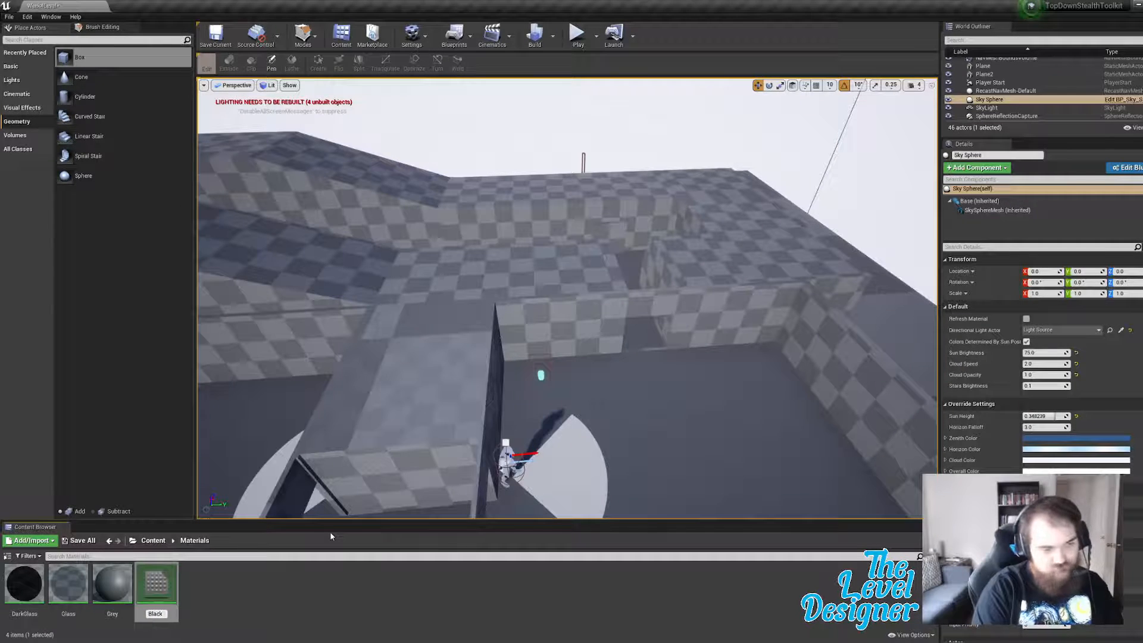
{"action": "type", "text": "Black"}
{"action": "key", "text": "Return"}
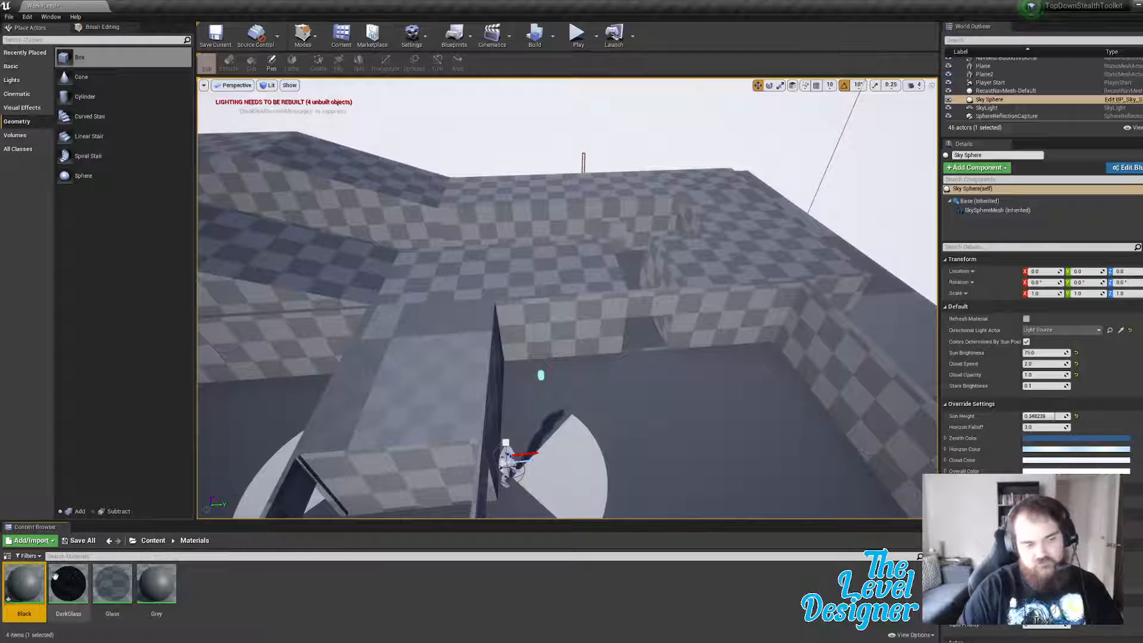
Step: Set the Black material's base color constant to 0,0,0, save the material and close its editor
{"action": "double_click", "coordinate": [24, 582]}
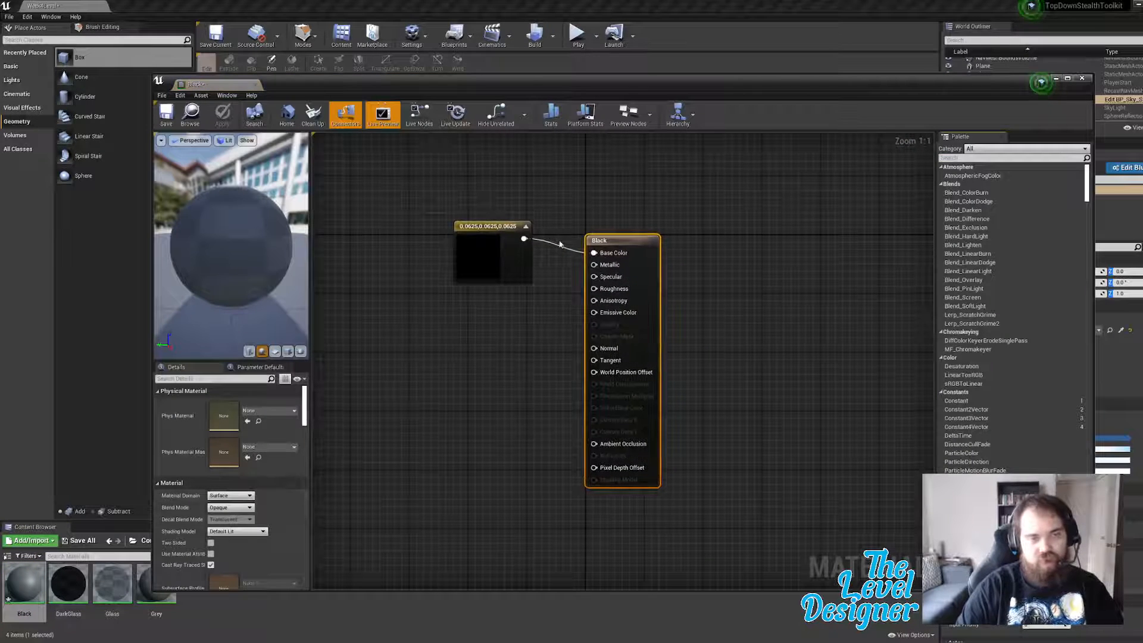
{"action": "double_click", "coordinate": [484, 254]}
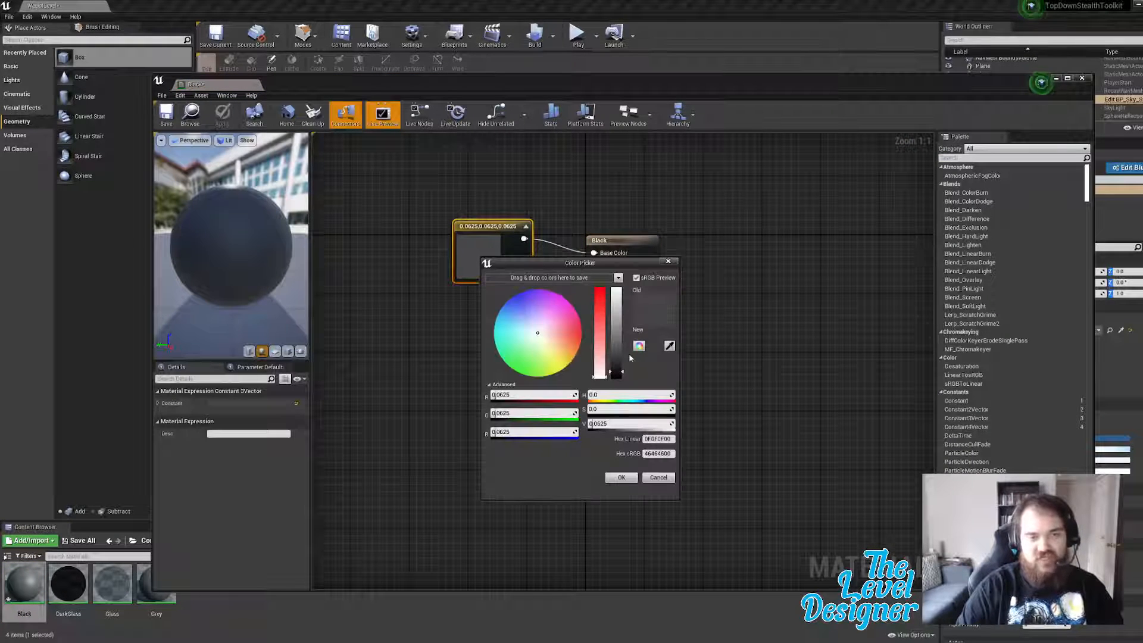
{"action": "left_click_drag", "start_coordinate": [620, 384], "coordinate": [644, 492]}
{"action": "left_click", "coordinate": [622, 477]}
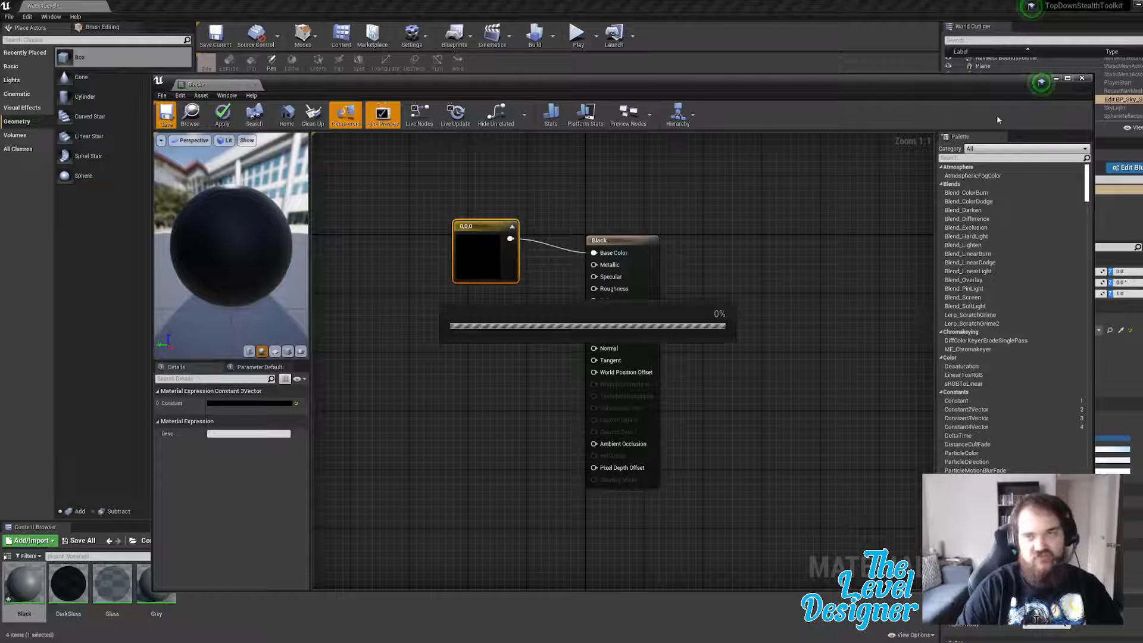
{"action": "left_click", "coordinate": [1082, 79]}
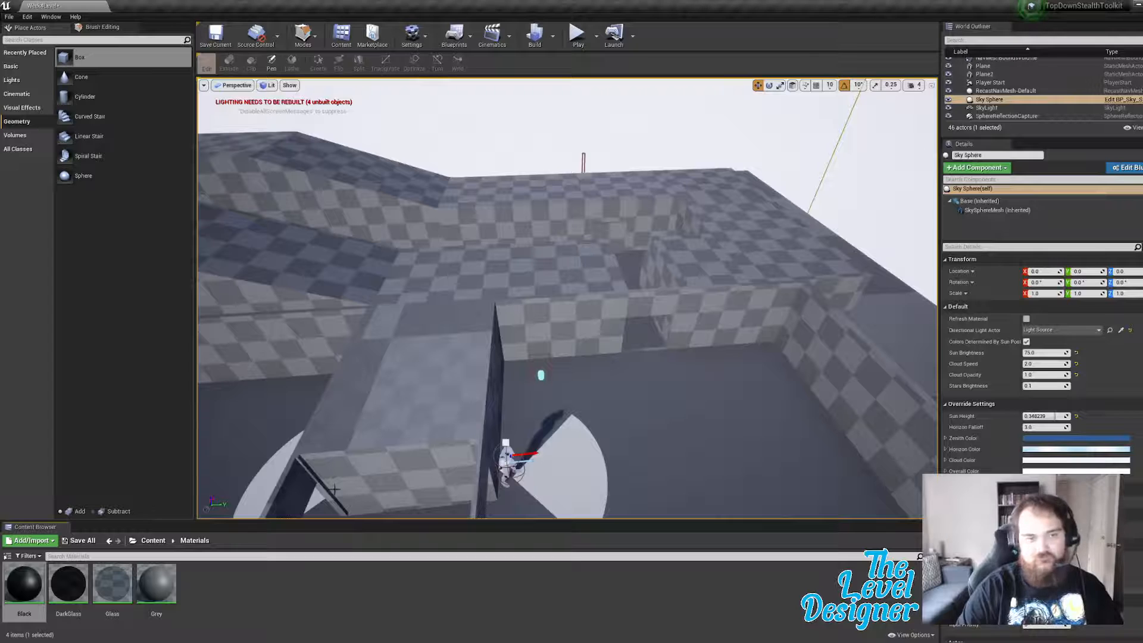
Step: Apply the Black material to the top of the thick block between the two rooms and to the adjoining wall tops
{"action": "left_click_drag", "start_coordinate": [10, 589], "coordinate": [461, 386]}
{"action": "left_click_drag", "start_coordinate": [24, 584], "coordinate": [464, 369]}
{"action": "mouse_move", "coordinate": [499, 419]}
{"action": "right_mouse_down"}
{"action": "mouse_move", "coordinate": [489, 438]}
{"action": "mouse_move", "coordinate": [500, 420]}
{"action": "right_mouse_up"}
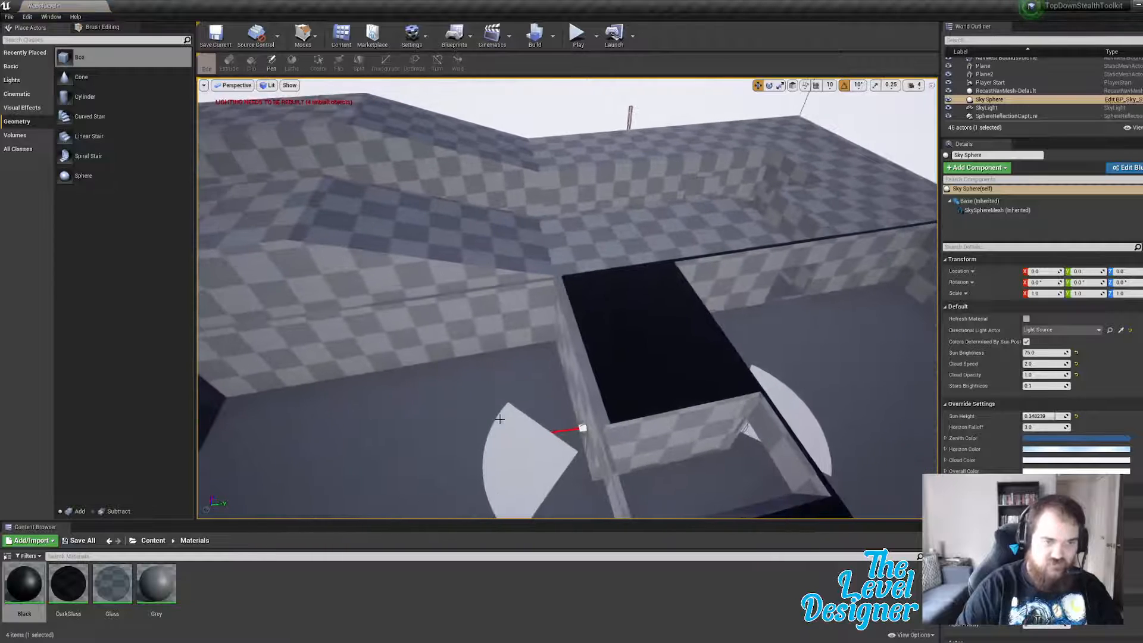
{"action": "left_click_drag", "start_coordinate": [24, 582], "coordinate": [579, 342]}
{"action": "right_click_drag", "start_coordinate": [580, 342], "coordinate": [565, 322]}
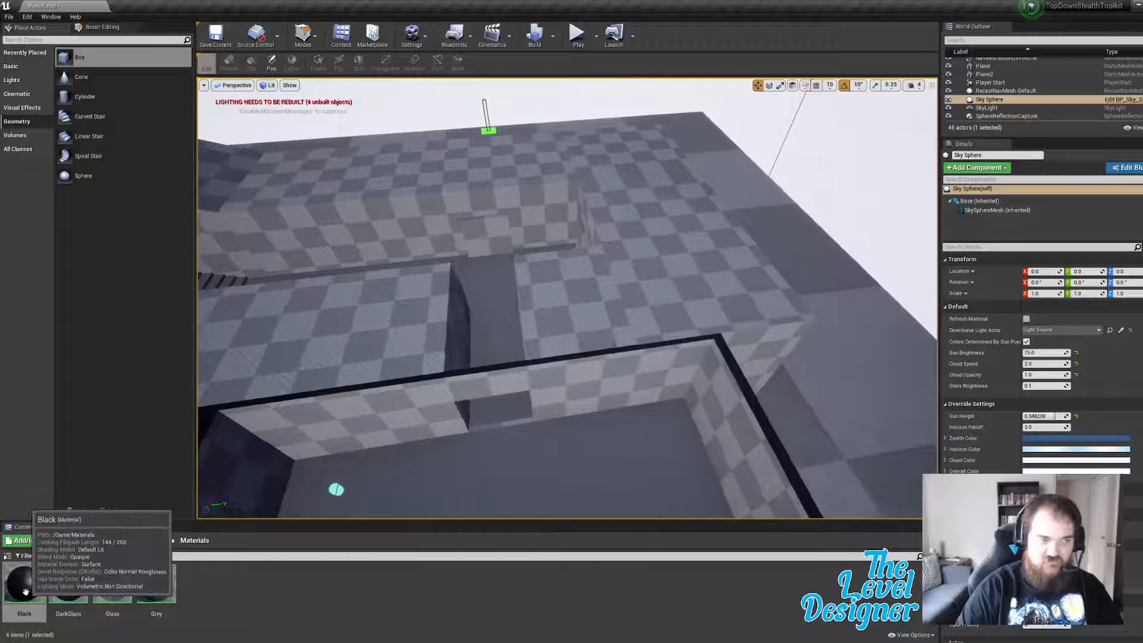
Step: Apply the Black material to the checkered wall tops around the passage corner and along the outer wall
{"action": "left_click_drag", "start_coordinate": [24, 582], "coordinate": [639, 291]}
{"action": "left_click_drag", "start_coordinate": [36, 582], "coordinate": [517, 313]}
{"action": "left_click_drag", "start_coordinate": [24, 582], "coordinate": [685, 191]}
{"action": "left_click_drag", "start_coordinate": [24, 583], "coordinate": [502, 188]}
{"action": "left_click_drag", "start_coordinate": [25, 586], "coordinate": [611, 155]}
{"action": "right_click_drag", "start_coordinate": [611, 155], "coordinate": [607, 238]}
{"action": "right_click_drag", "start_coordinate": [509, 335], "coordinate": [499, 316]}
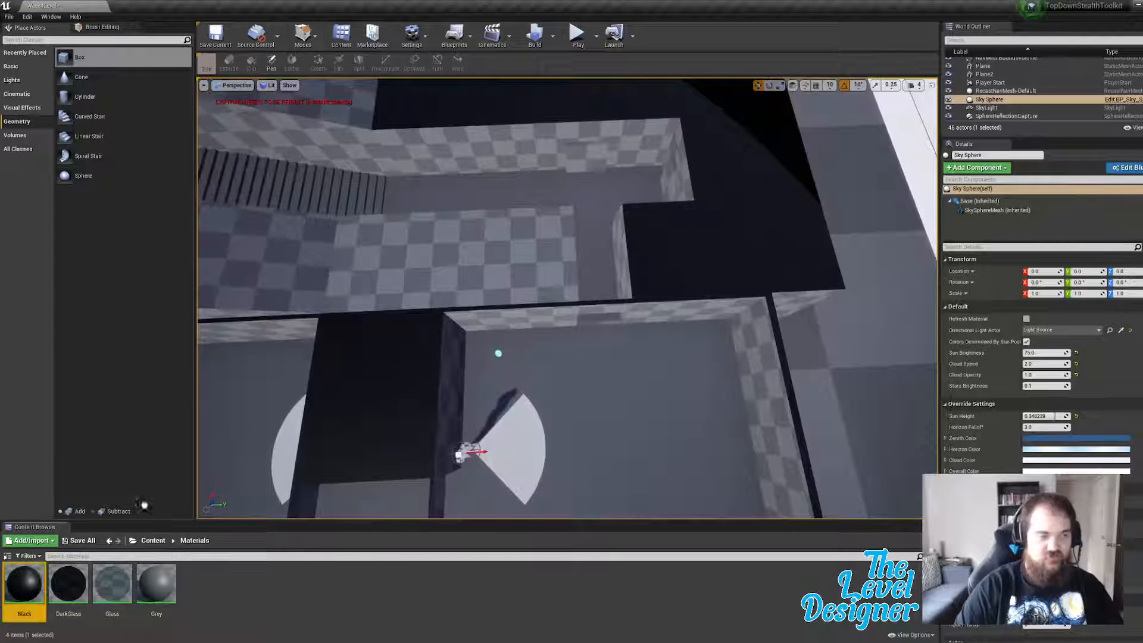
Step: Apply the Black material to the flat and sloped tops of the inner wall block beside the staircase
{"action": "left_click_drag", "start_coordinate": [24, 582], "coordinate": [506, 265]}
{"action": "right_click_drag", "start_coordinate": [506, 265], "coordinate": [515, 335]}
{"action": "left_click_drag", "start_coordinate": [39, 582], "coordinate": [545, 265]}
{"action": "left_click_drag", "start_coordinate": [41, 574], "coordinate": [447, 250]}
{"action": "right_click_drag", "start_coordinate": [447, 250], "coordinate": [351, 256]}
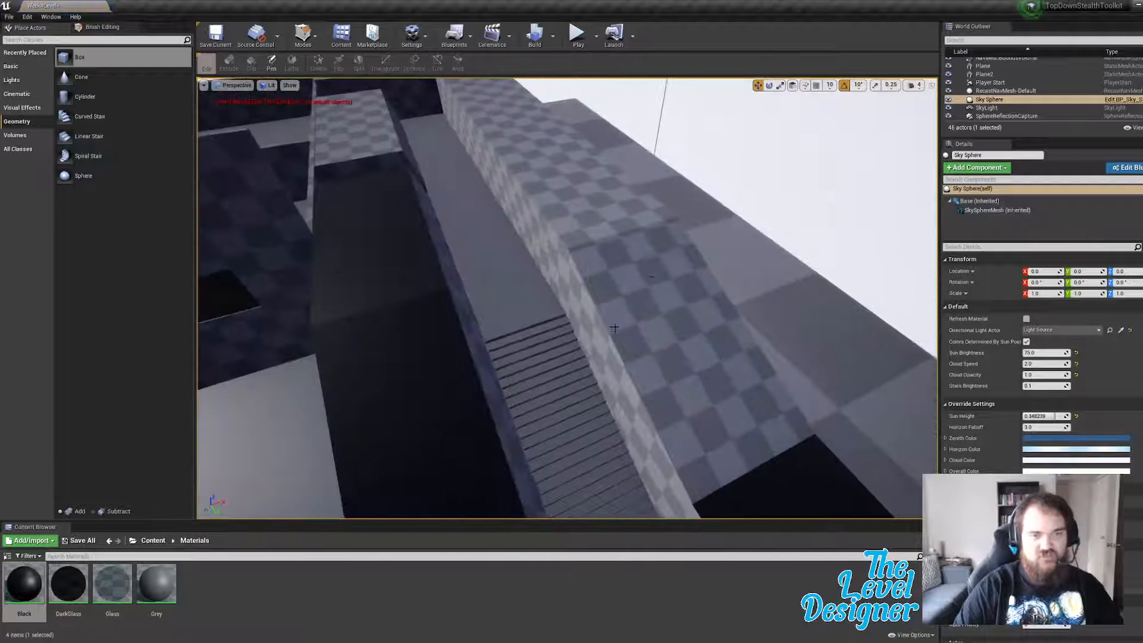
Step: Apply the Black material to the sloped outer wall top beside the stairs and to the level section continuing from it
{"action": "left_click_drag", "start_coordinate": [25, 587], "coordinate": [637, 343]}
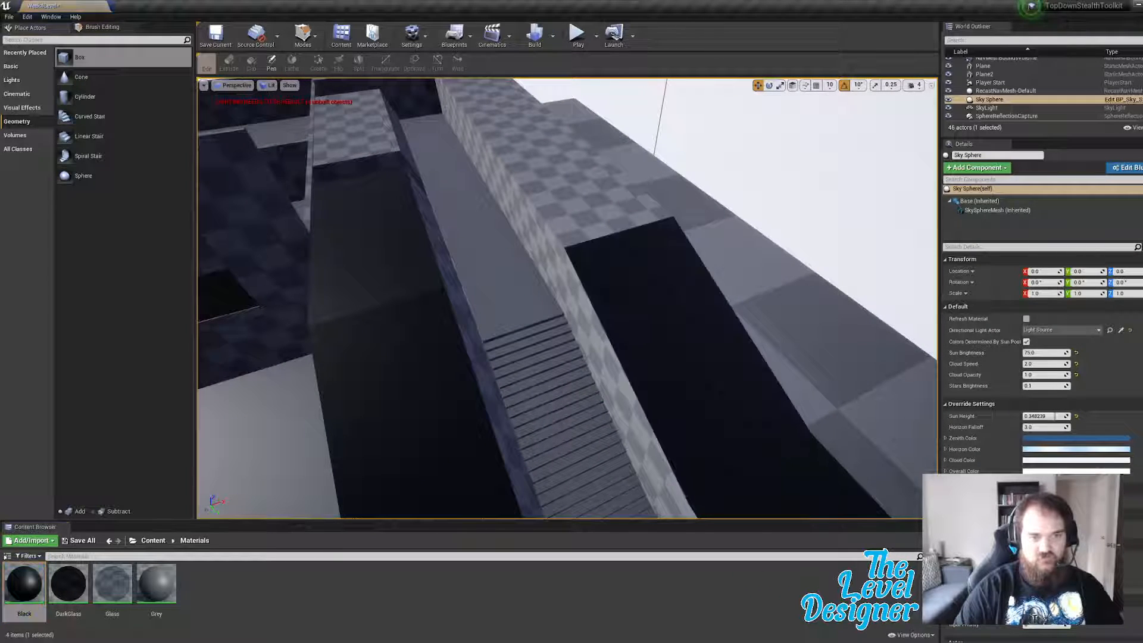
{"action": "left_click_drag", "start_coordinate": [24, 580], "coordinate": [560, 250]}
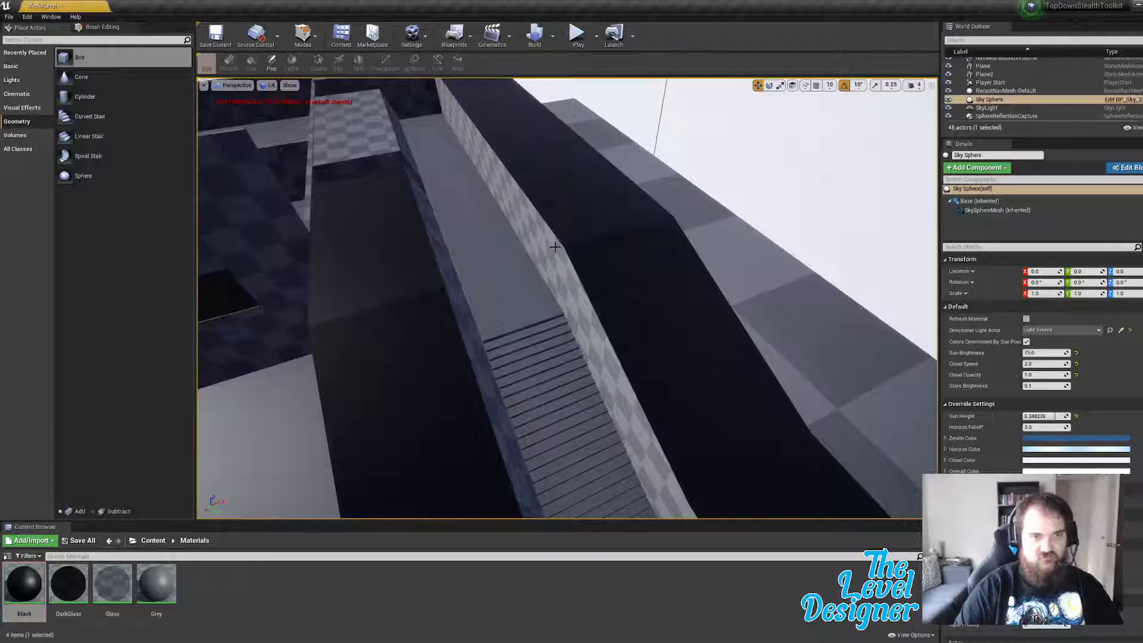
{"action": "right_click_drag", "start_coordinate": [559, 250], "coordinate": [521, 241]}
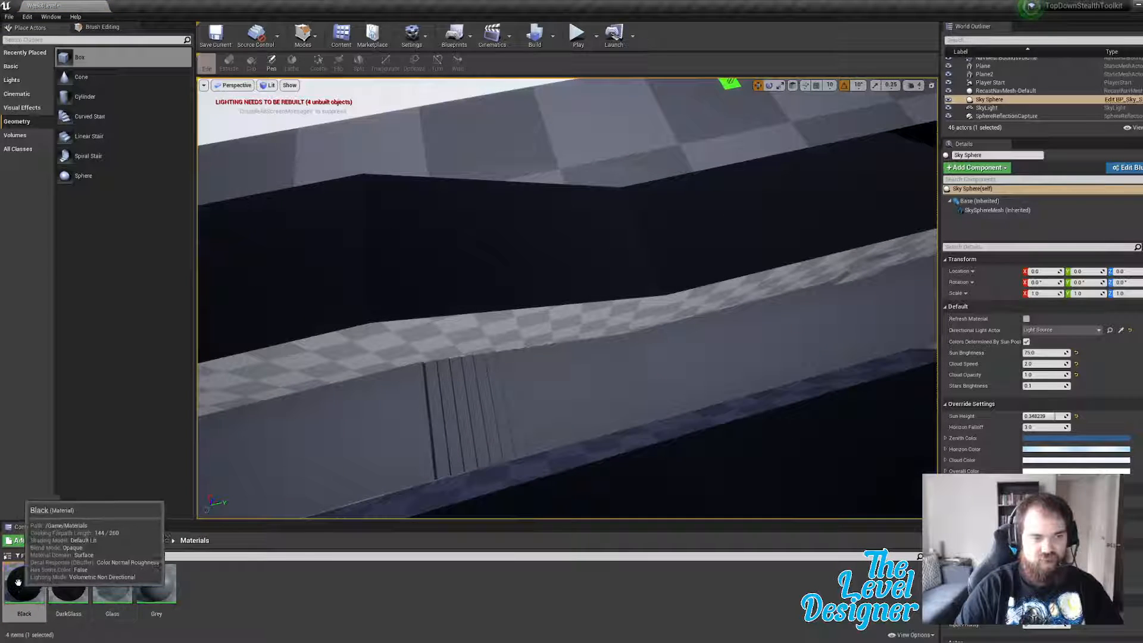
Step: Apply the Black material to the remaining checkered wall tops around the corridor and the side passage
{"action": "left_click_drag", "start_coordinate": [24, 583], "coordinate": [527, 468]}
{"action": "left_click_drag", "start_coordinate": [25, 586], "coordinate": [724, 416]}
{"action": "right_click_drag", "start_coordinate": [725, 415], "coordinate": [822, 429]}
{"action": "left_click_drag", "start_coordinate": [24, 584], "coordinate": [364, 391]}
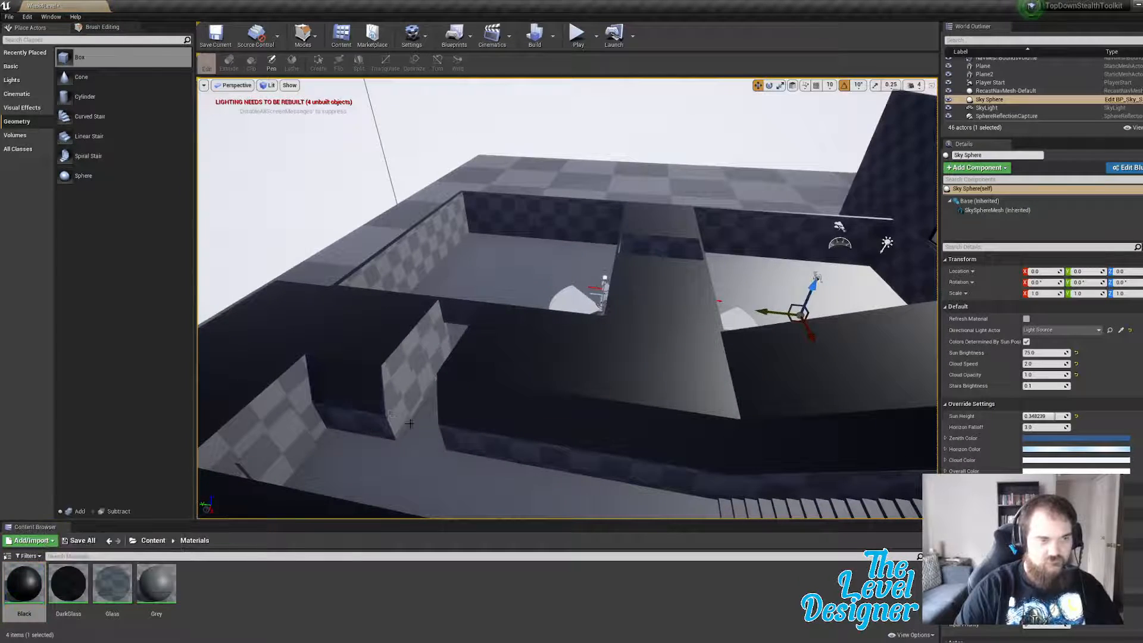
Step: Apply the Black material to the wide checkered wall top at the outer corner and to the thin dividing wall's top
{"action": "right_click_drag", "start_coordinate": [410, 423], "coordinate": [445, 424]}
{"action": "left_click_drag", "start_coordinate": [24, 583], "coordinate": [722, 263]}
{"action": "right_click_drag", "start_coordinate": [722, 263], "coordinate": [748, 512]}
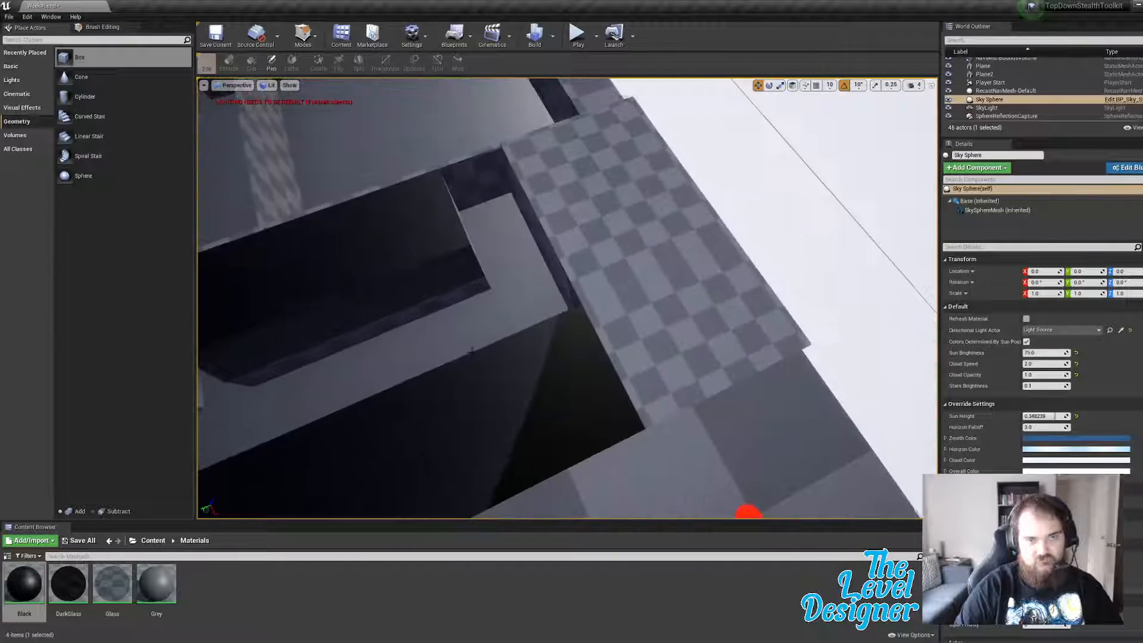
{"action": "left_click_drag", "start_coordinate": [24, 584], "coordinate": [681, 382]}
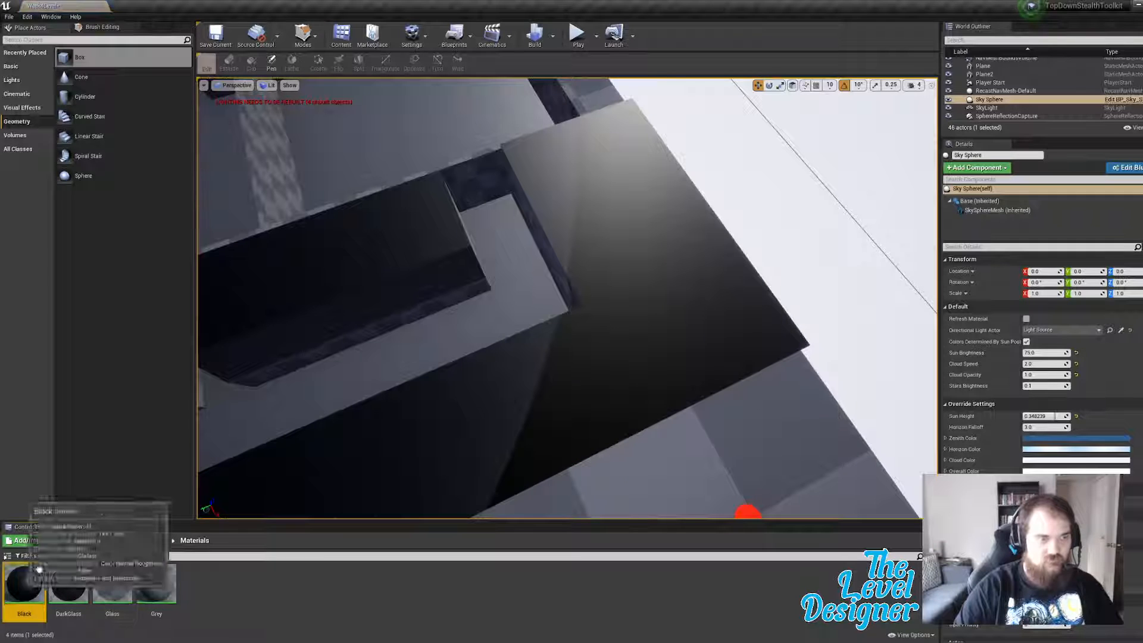
{"action": "left_click_drag", "start_coordinate": [24, 584], "coordinate": [309, 230]}
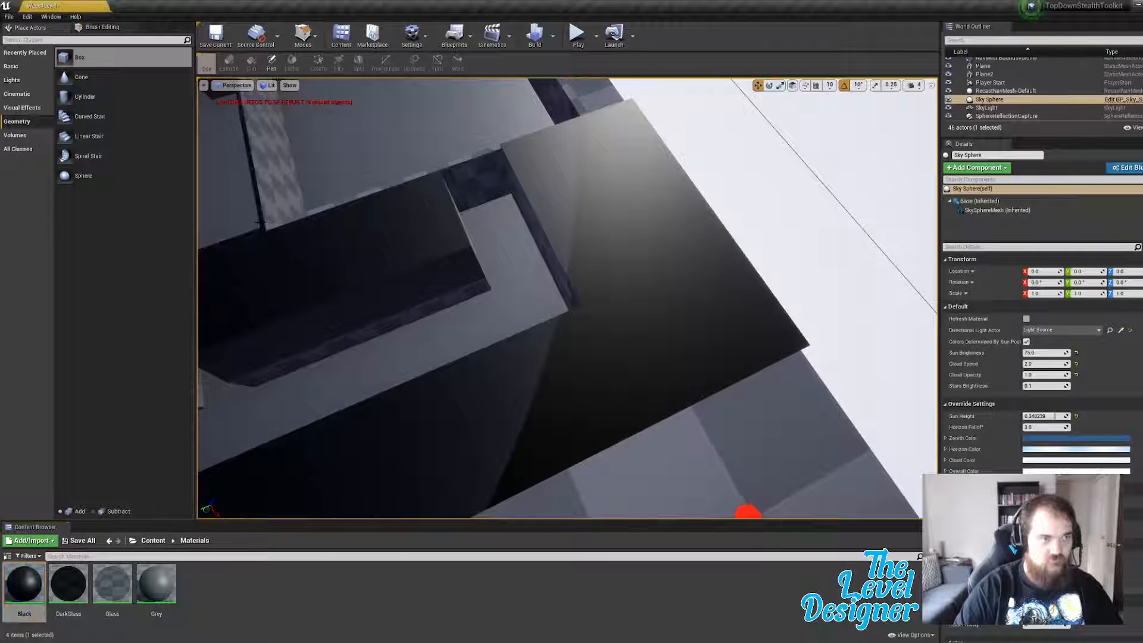
Step: Apply the Black material to the narrow checkered wall edges beside the rooms and to the thin top of the window wall
{"action": "right_click_drag", "start_coordinate": [452, 256], "coordinate": [429, 240]}
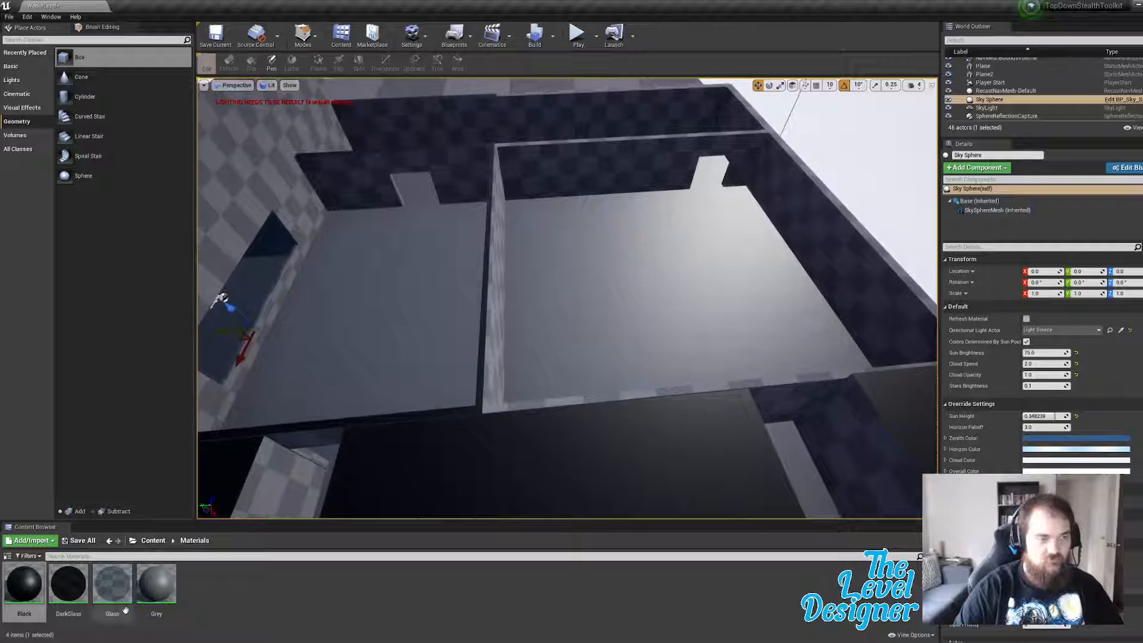
{"action": "left_click_drag", "start_coordinate": [30, 583], "coordinate": [598, 400]}
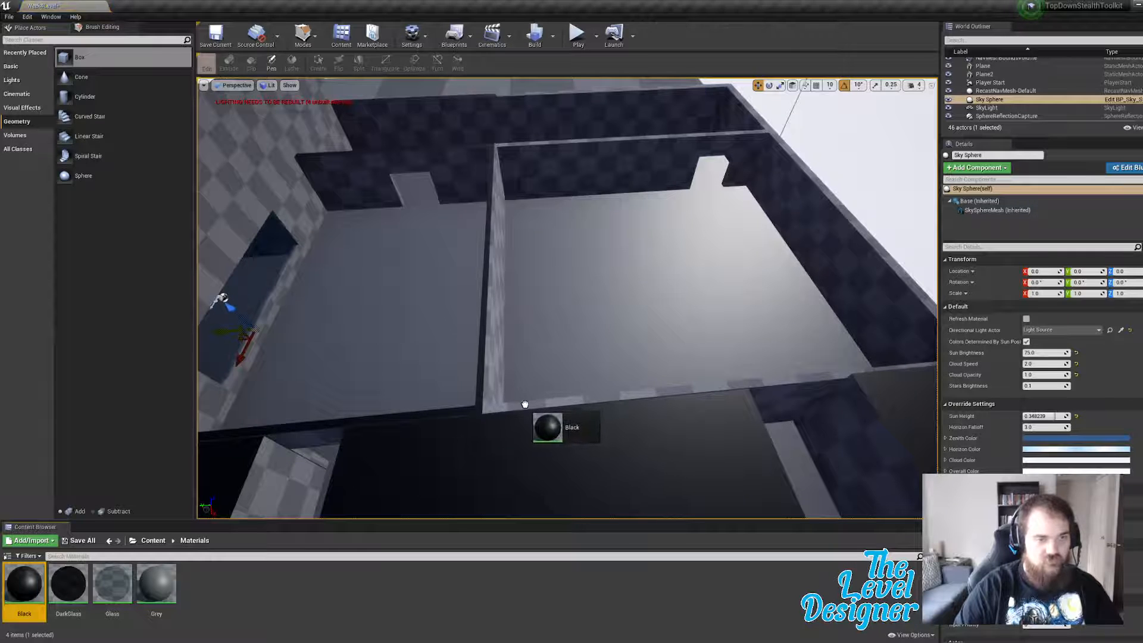
{"action": "left_click_drag", "start_coordinate": [525, 404], "coordinate": [526, 405]}
{"action": "right_click_drag", "start_coordinate": [620, 386], "coordinate": [393, 387]}
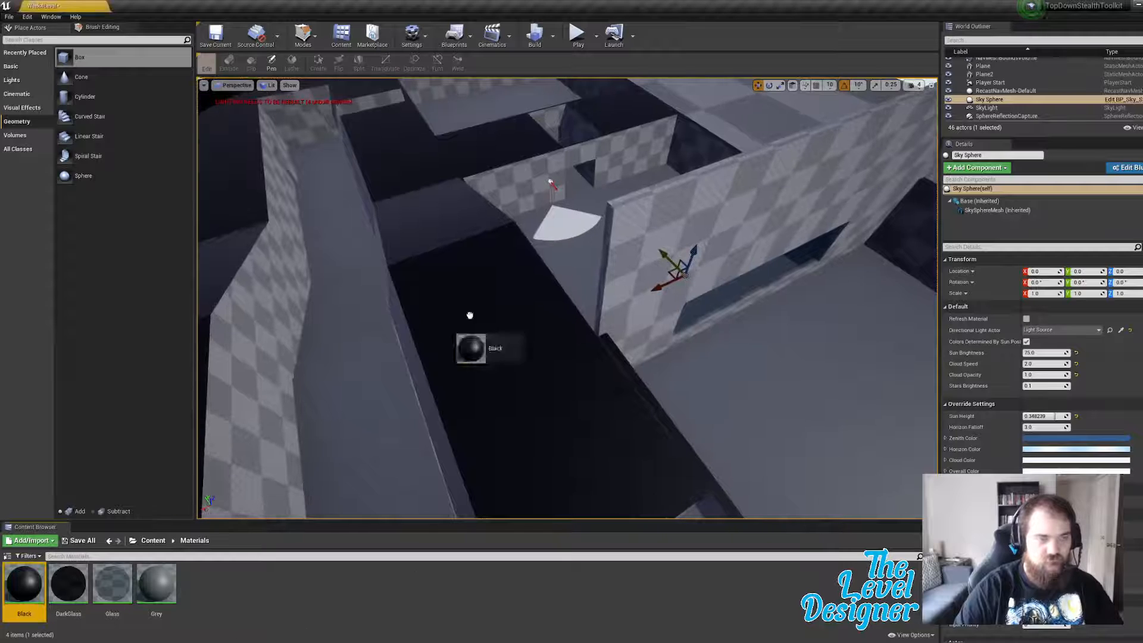
{"action": "left_click_drag", "start_coordinate": [649, 190], "coordinate": [650, 189]}
{"action": "right_click_drag", "start_coordinate": [717, 199], "coordinate": [890, 186]}
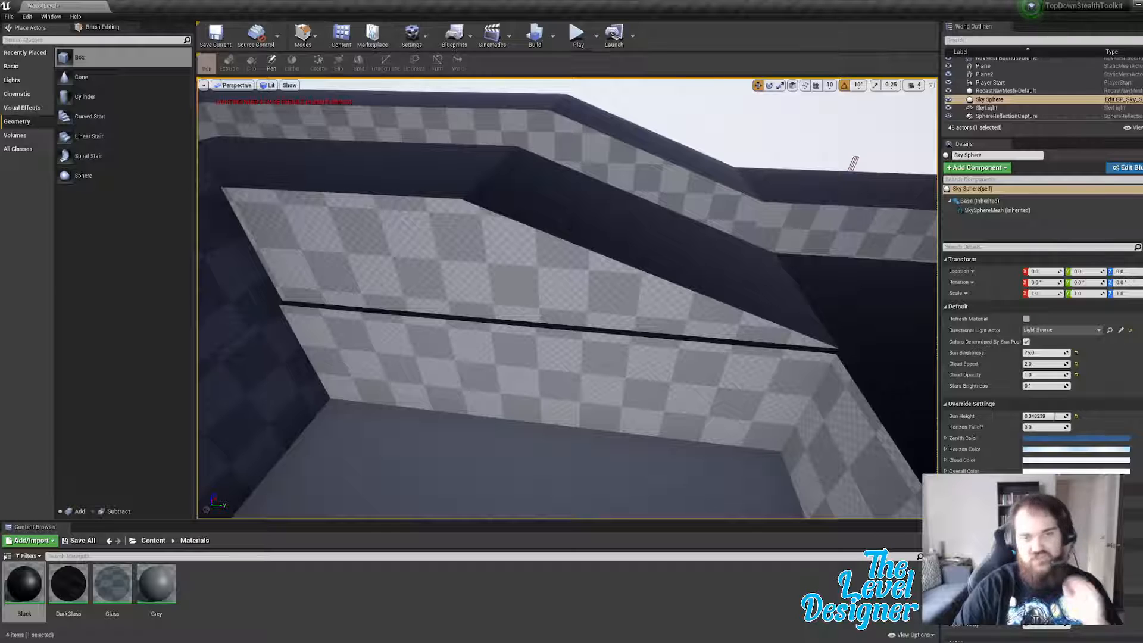
Step: Move the side face of the window room's subtractive brush slightly outward toward the sloped wall to trim the narrow ledge
{"action": "left_click", "coordinate": [517, 280]}
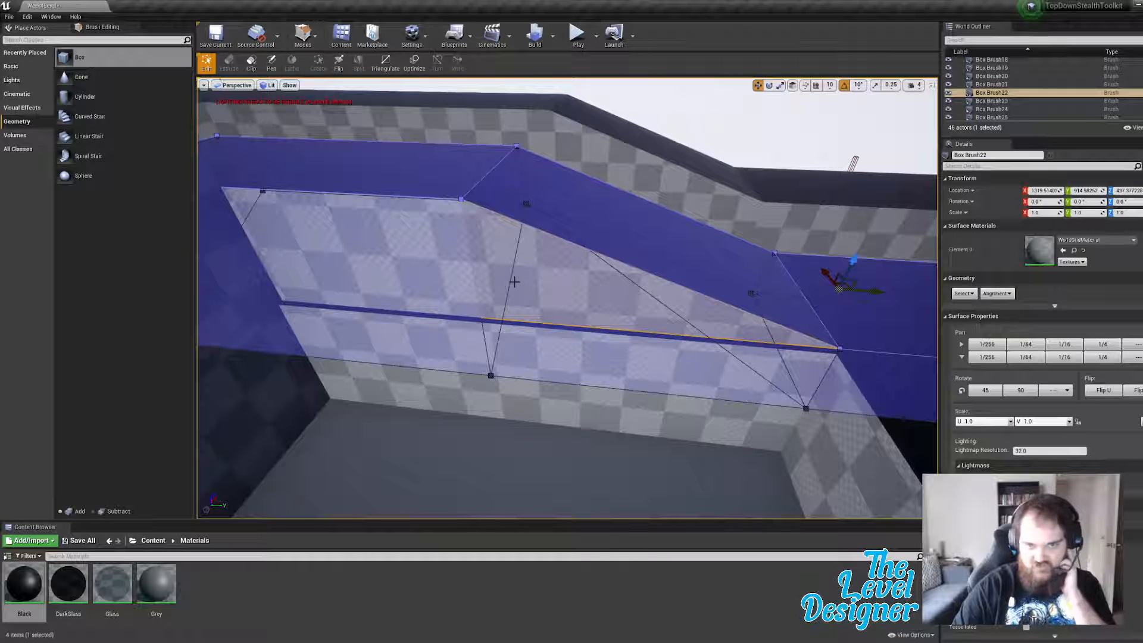
{"action": "left_click", "coordinate": [524, 393]}
{"action": "right_click_drag", "start_coordinate": [531, 392], "coordinate": [345, 398]}
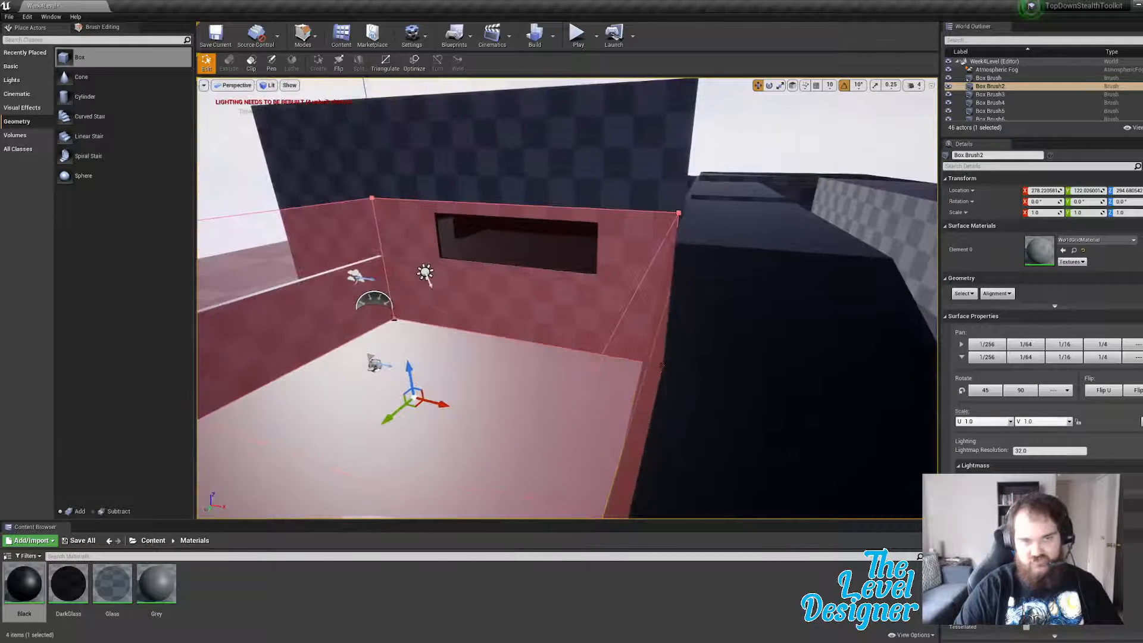
{"action": "right_click_drag", "start_coordinate": [426, 278], "coordinate": [476, 282]}
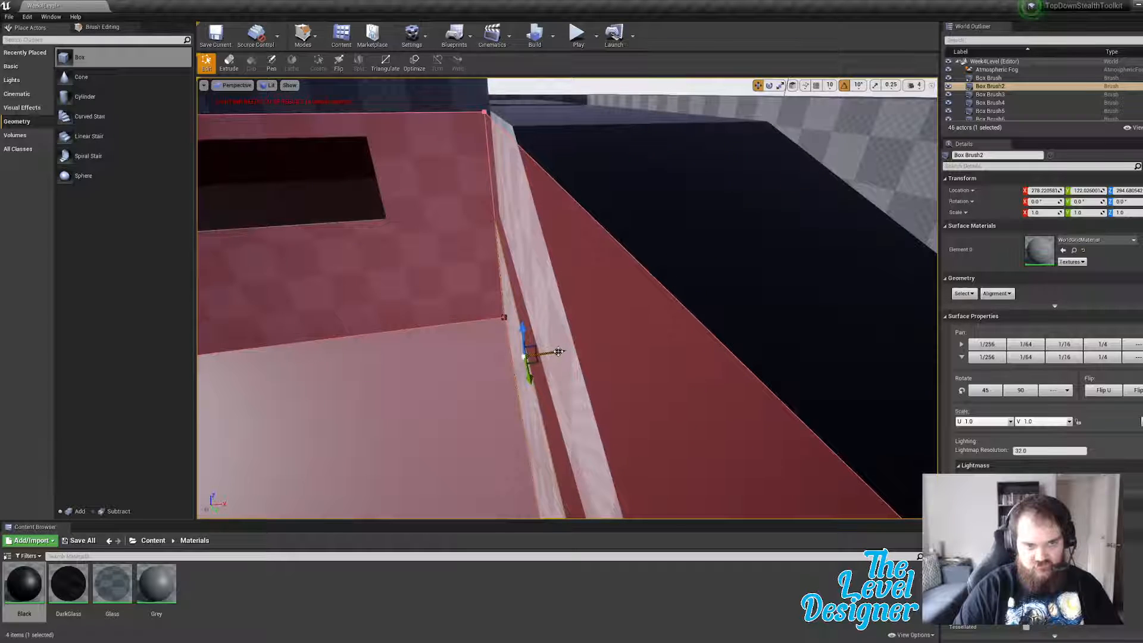
{"action": "left_click_drag", "start_coordinate": [558, 352], "coordinate": [569, 352]}
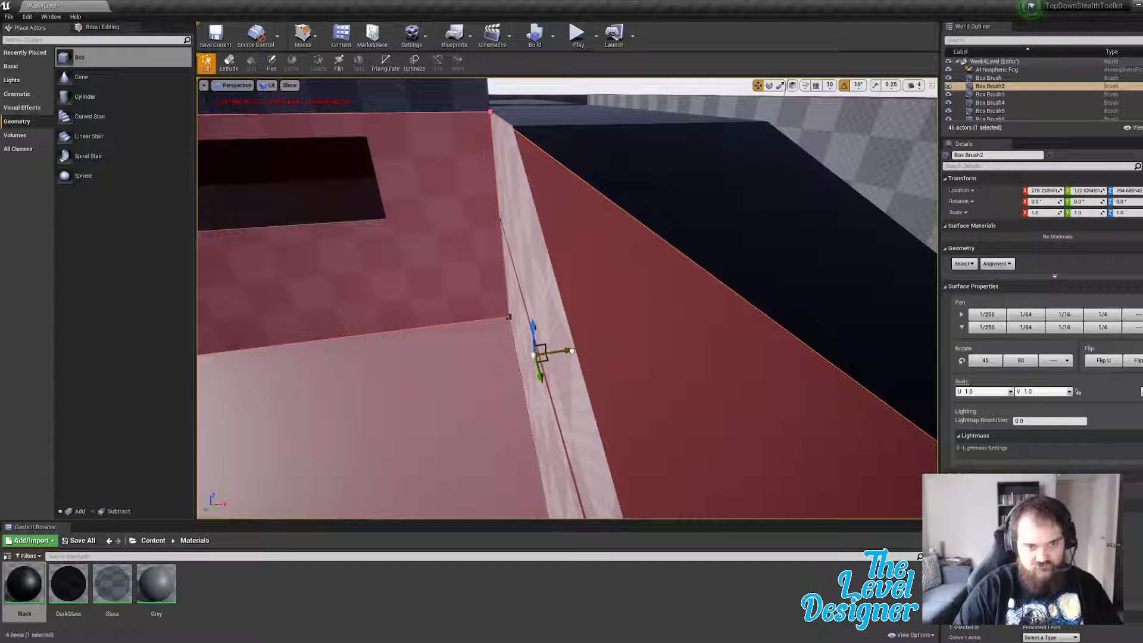
Step: Lower the top face of the raised wall brush at the end of the sloped wall slightly
{"action": "mouse_move", "coordinate": [594, 281]}
{"action": "right_mouse_down"}
{"action": "mouse_move", "coordinate": [625, 238]}
{"action": "mouse_move", "coordinate": [596, 232]}
{"action": "mouse_move", "coordinate": [607, 268]}
{"action": "mouse_move", "coordinate": [595, 280]}
{"action": "mouse_move", "coordinate": [476, 298]}
{"action": "mouse_move", "coordinate": [500, 298]}
{"action": "right_mouse_up"}
{"action": "left_click", "coordinate": [613, 224]}
{"action": "left_click", "coordinate": [544, 143]}
{"action": "right_click_drag", "start_coordinate": [544, 143], "coordinate": [573, 192]}
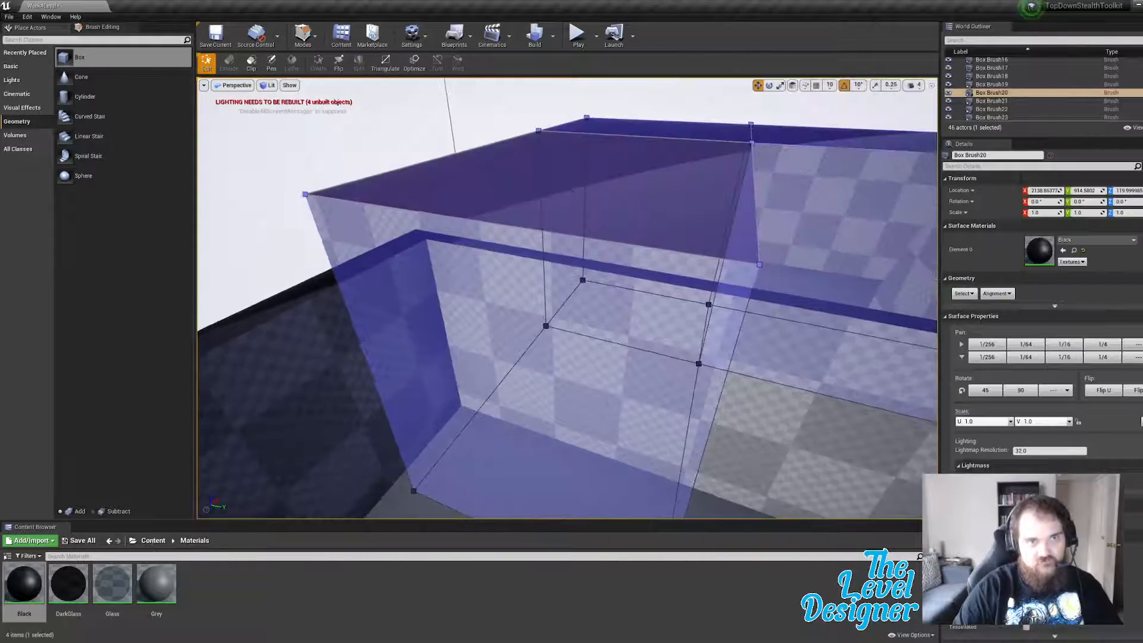
{"action": "left_click", "coordinate": [589, 174]}
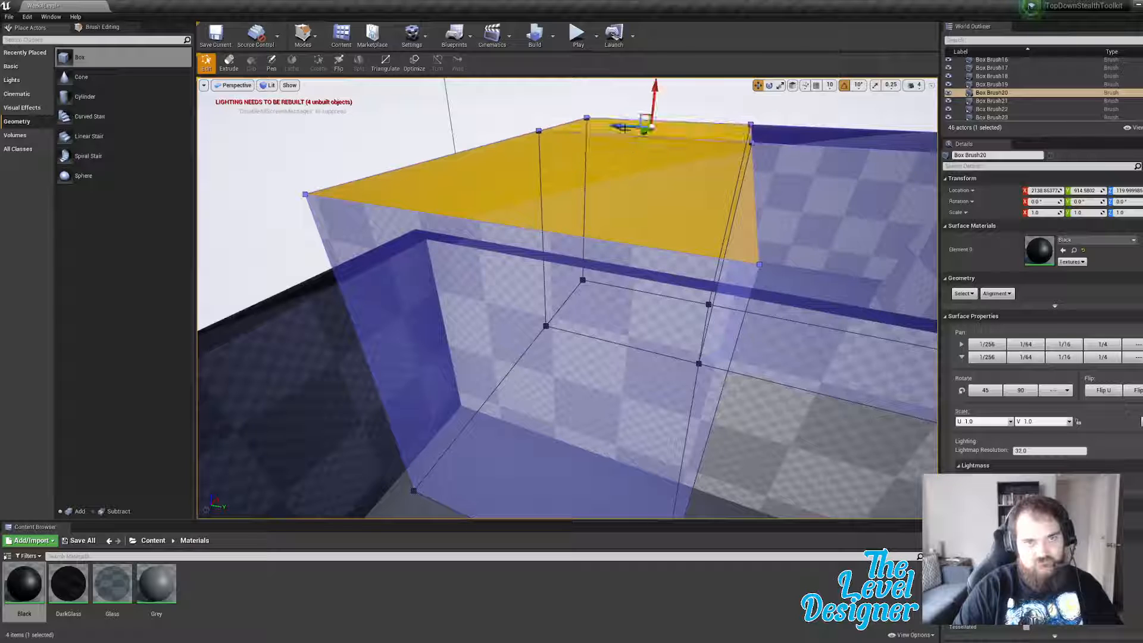
{"action": "left_click_drag", "start_coordinate": [655, 87], "coordinate": [656, 94]}
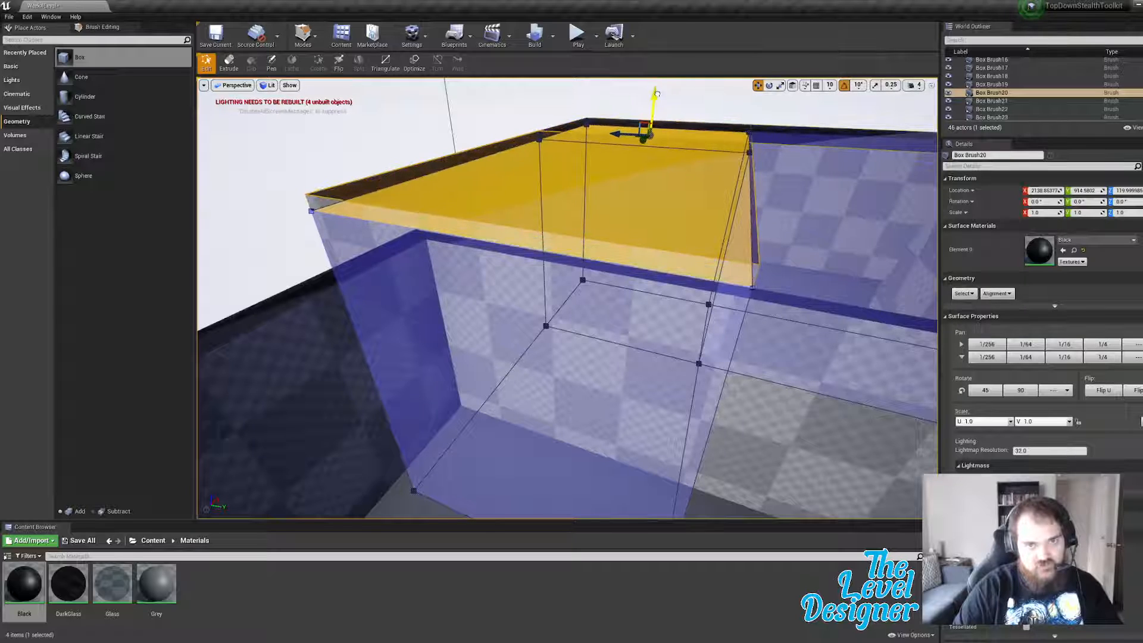
{"action": "right_click_drag", "start_coordinate": [731, 163], "coordinate": [669, 155]}
{"action": "left_click", "coordinate": [635, 209]}
{"action": "mouse_move", "coordinate": [635, 209]}
{"action": "right_mouse_down"}
{"action": "mouse_move", "coordinate": [712, 233]}
{"action": "mouse_move", "coordinate": [684, 221]}
{"action": "mouse_move", "coordinate": [711, 215]}
{"action": "mouse_move", "coordinate": [703, 208]}
{"action": "mouse_move", "coordinate": [667, 241]}
{"action": "mouse_move", "coordinate": [694, 244]}
{"action": "mouse_move", "coordinate": [640, 237]}
{"action": "right_mouse_up"}
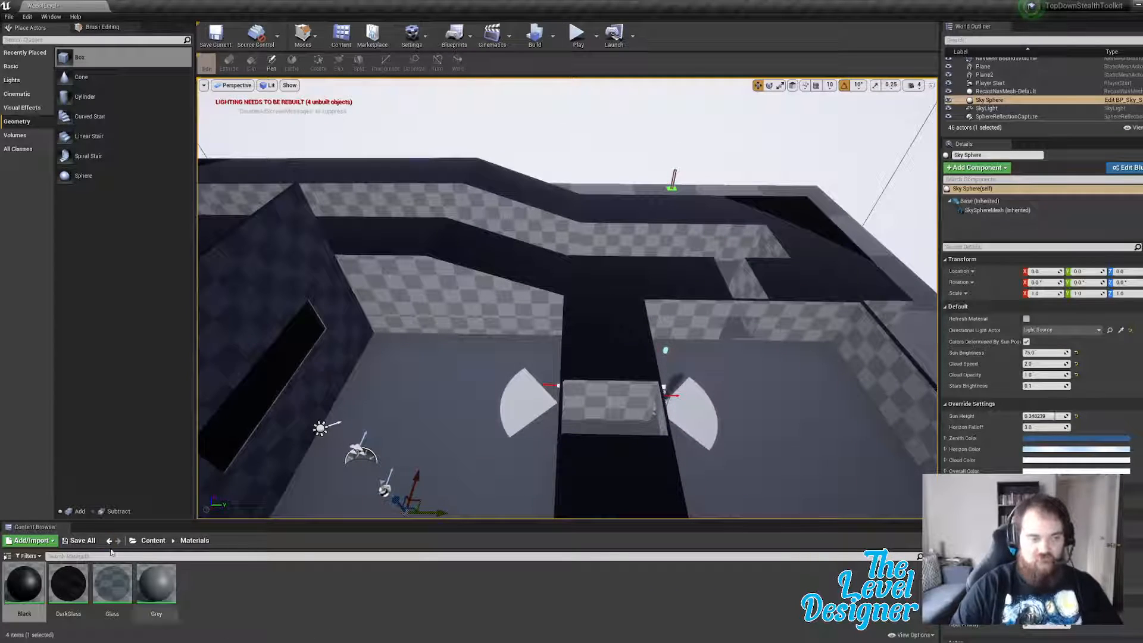
Step: Duplicate the Black material and name the copy Lightgray
{"action": "right_click", "coordinate": [35, 583]}
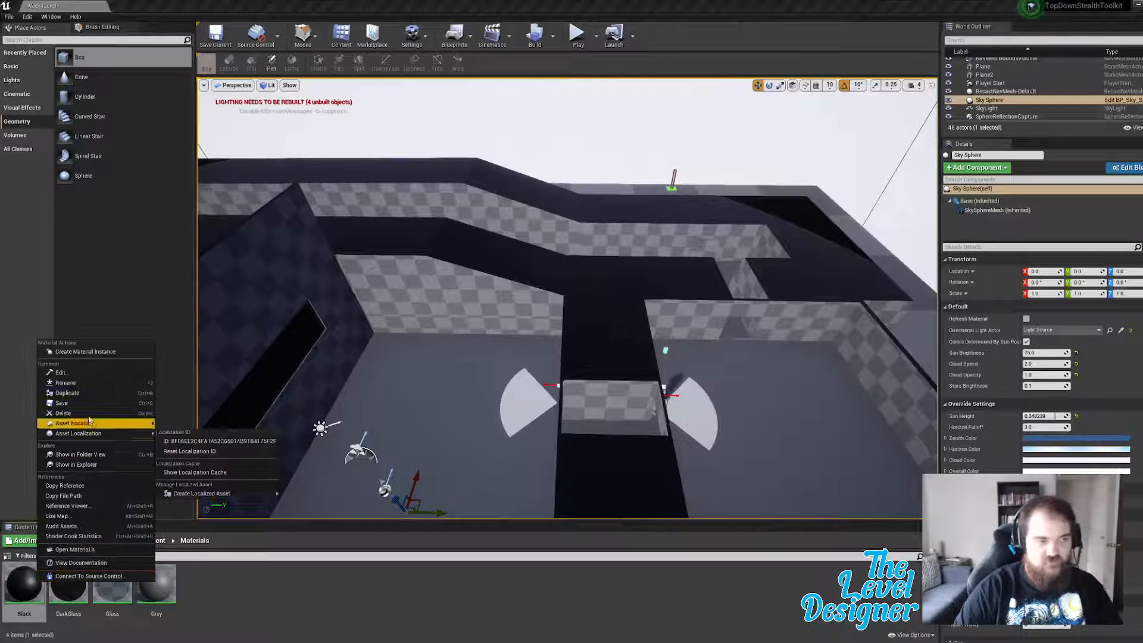
{"action": "left_click", "coordinate": [89, 393]}
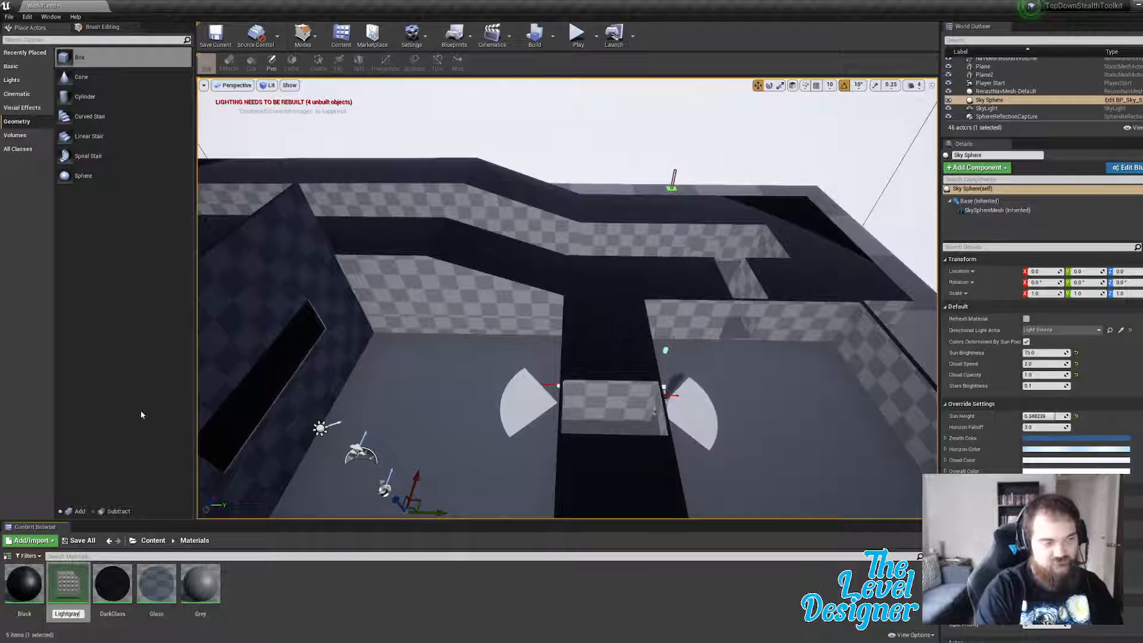
{"action": "type", "text": "Lightgray"}
{"action": "key", "text": "Return"}
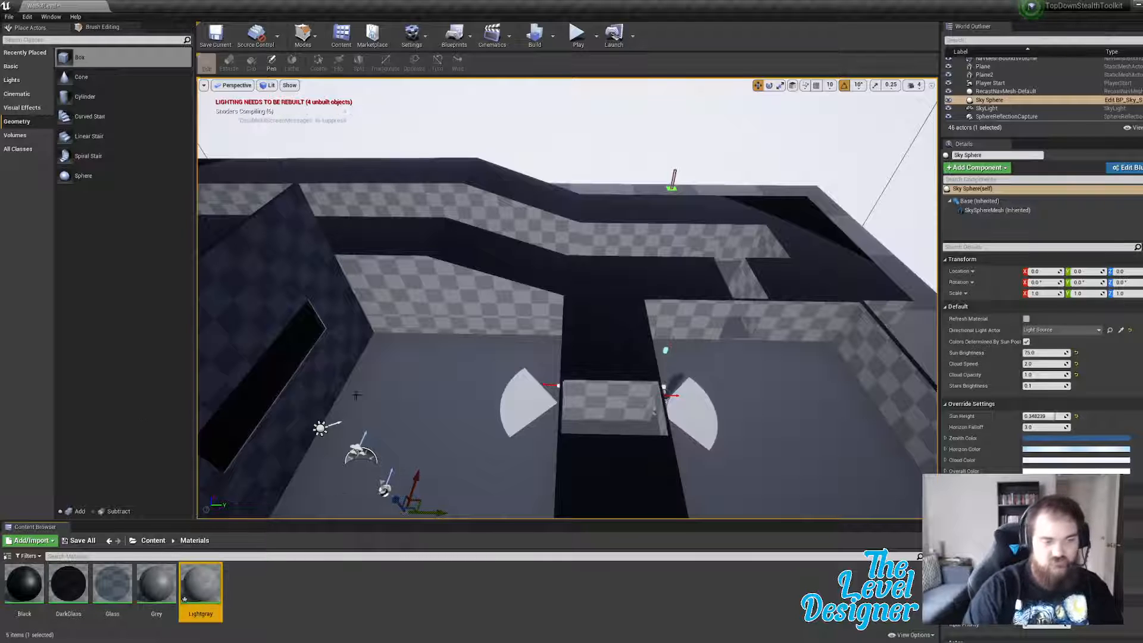
Step: Set the Lightgray material's base color constant to a grey with value 0.296875, then save and close the material
{"action": "double_click", "coordinate": [194, 581]}
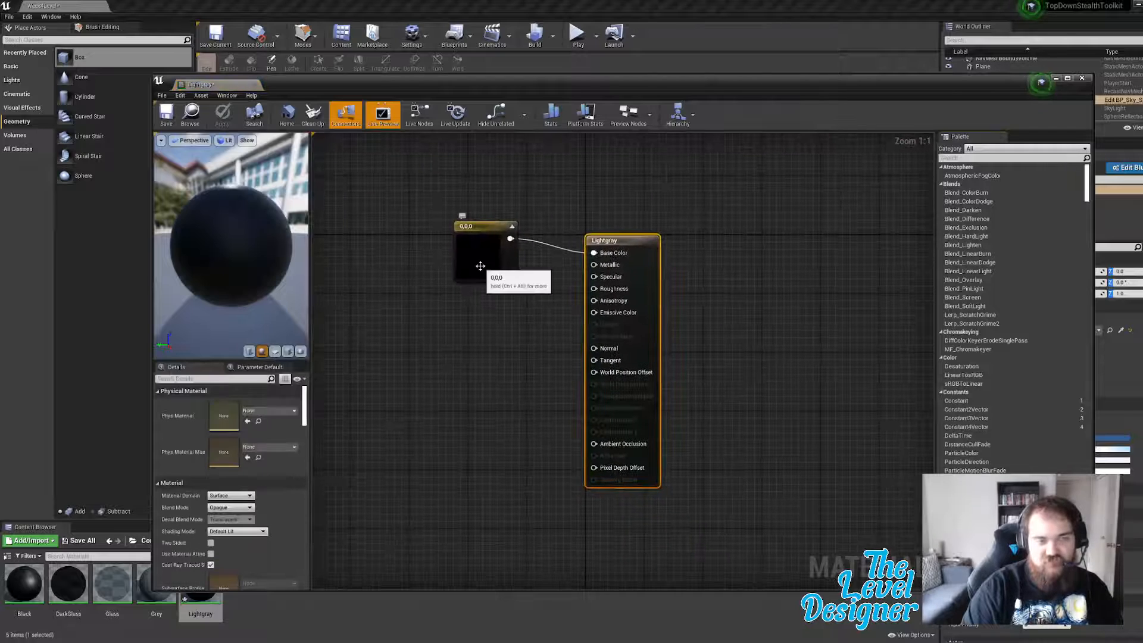
{"action": "double_click", "coordinate": [478, 266]}
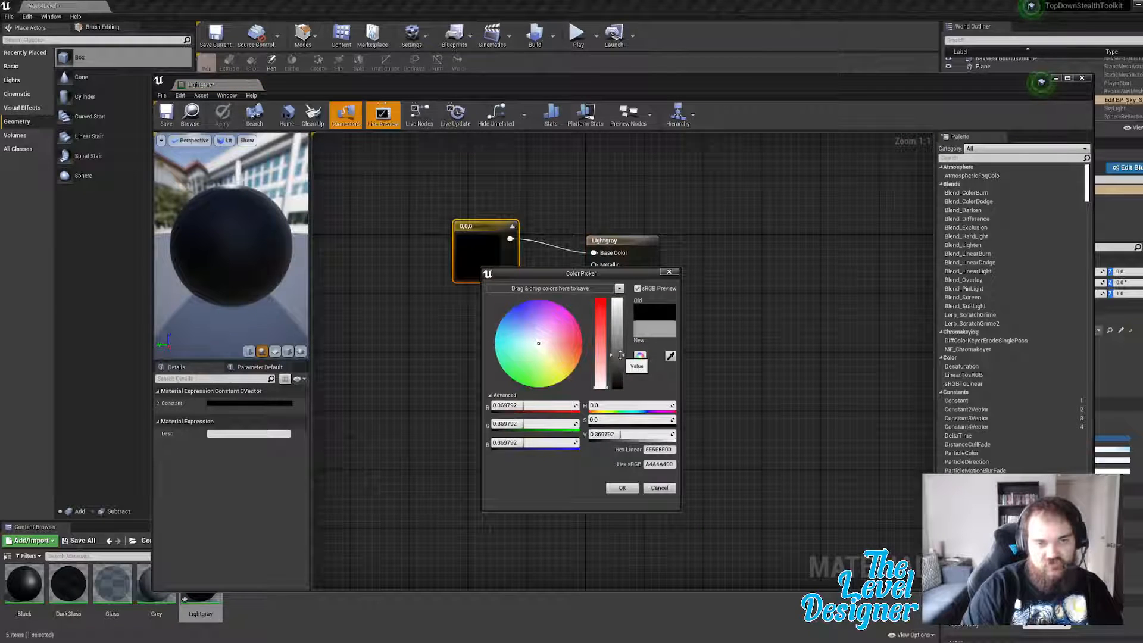
{"action": "left_click_drag", "start_coordinate": [620, 358], "coordinate": [616, 391]}
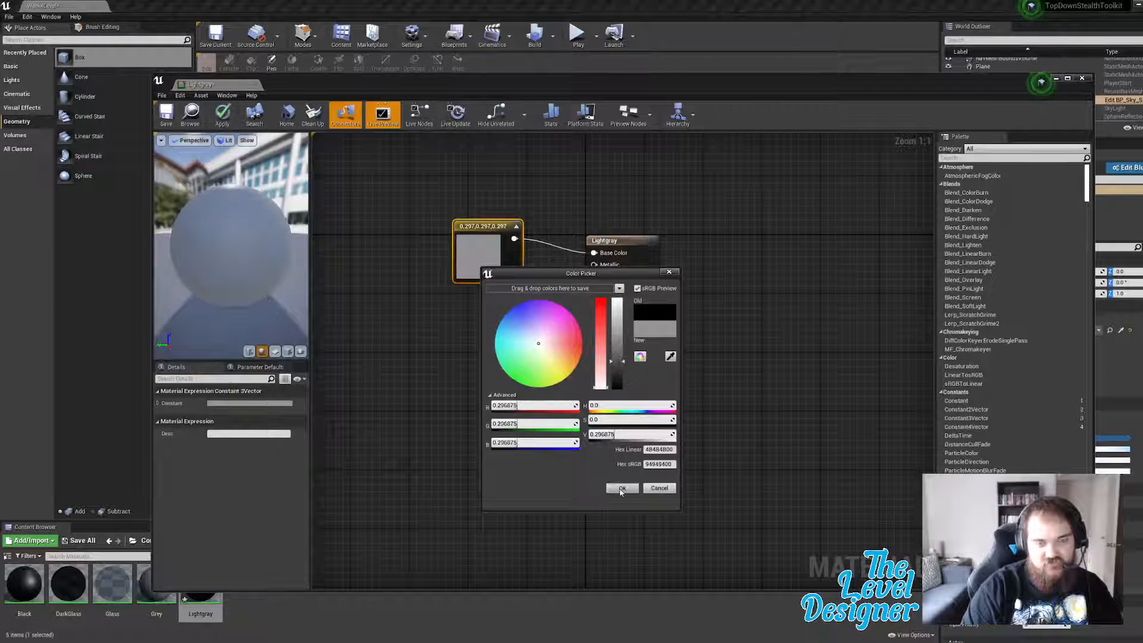
{"action": "left_click", "coordinate": [622, 489]}
{"action": "left_click", "coordinate": [166, 119]}
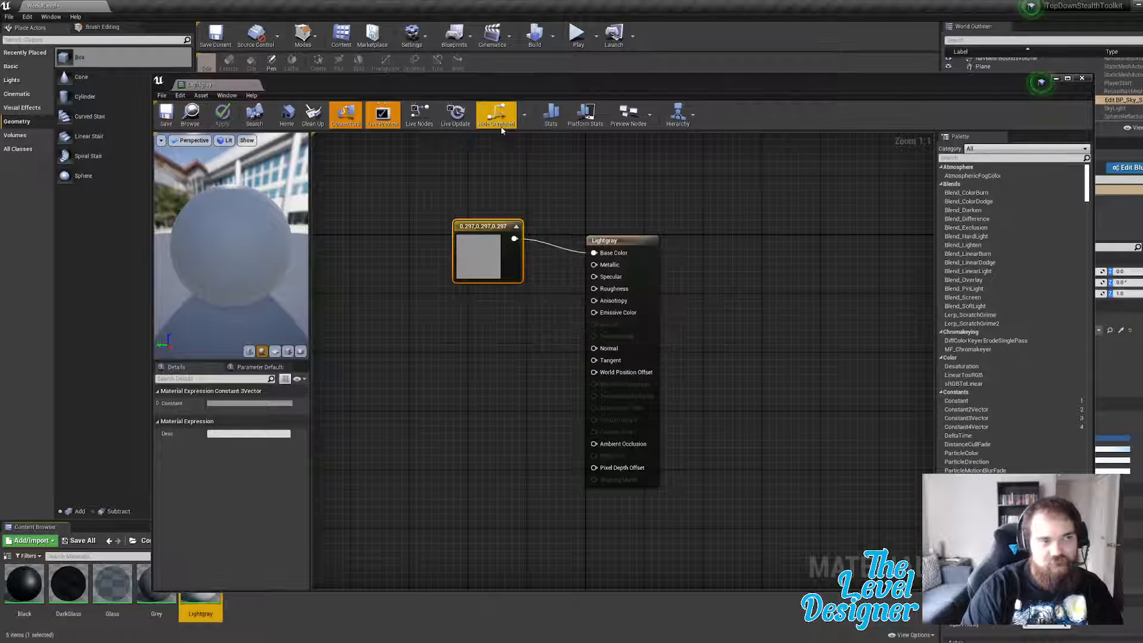
{"action": "left_click", "coordinate": [1083, 78]}
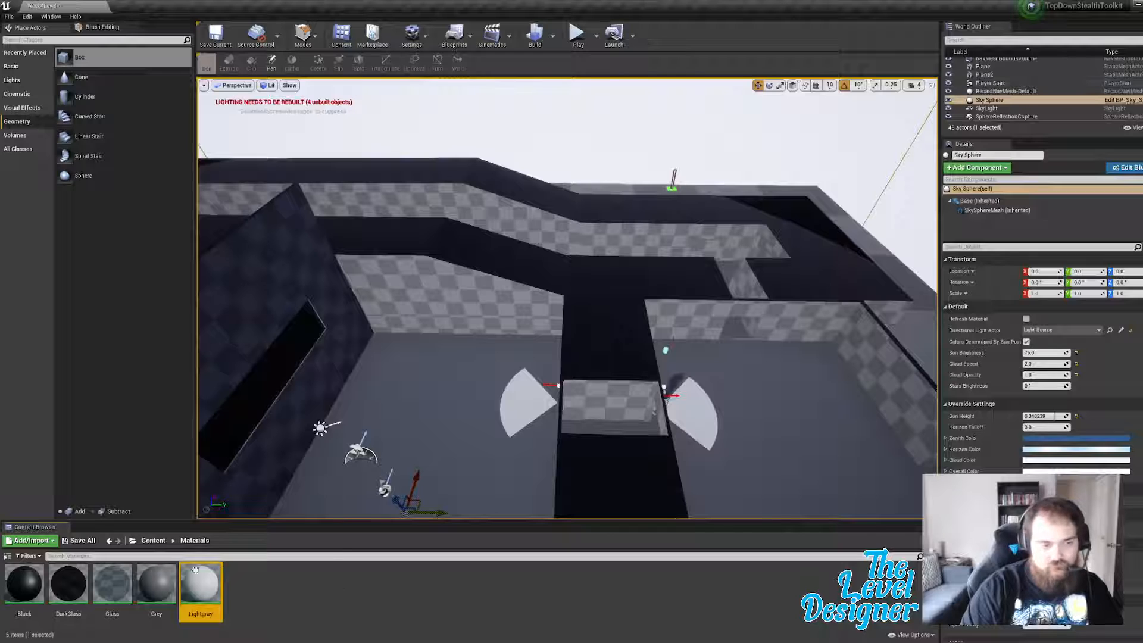
Step: Apply the Lightgray material to the room wall with the sloped top, the strip beneath it and the lower window wall
{"action": "left_click_drag", "start_coordinate": [195, 570], "coordinate": [440, 333]}
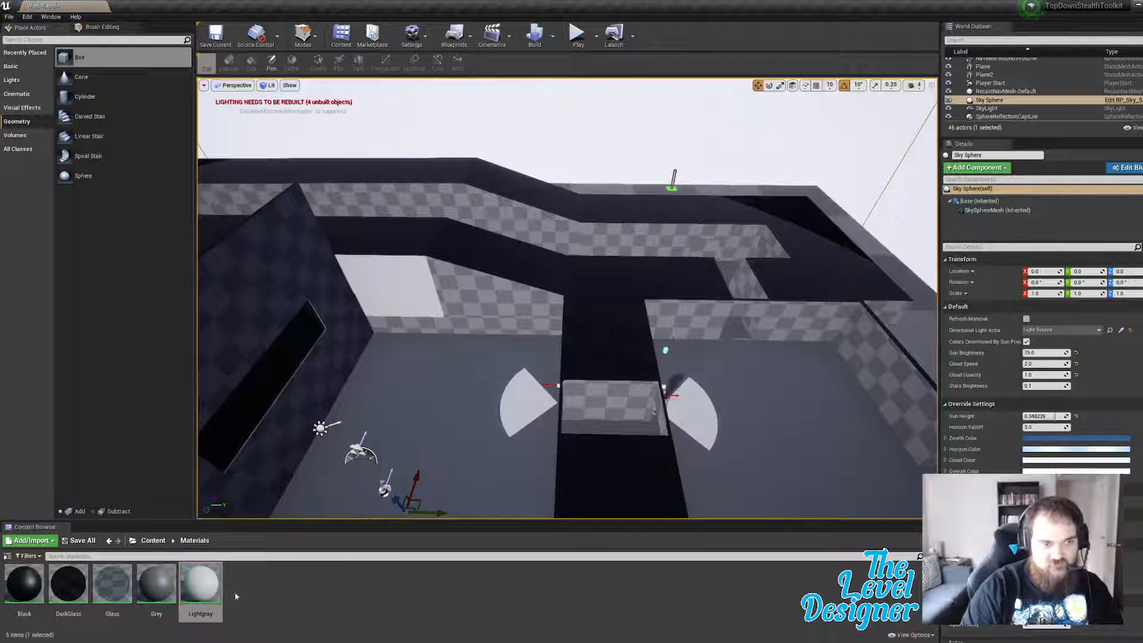
{"action": "left_click_drag", "start_coordinate": [201, 583], "coordinate": [450, 301]}
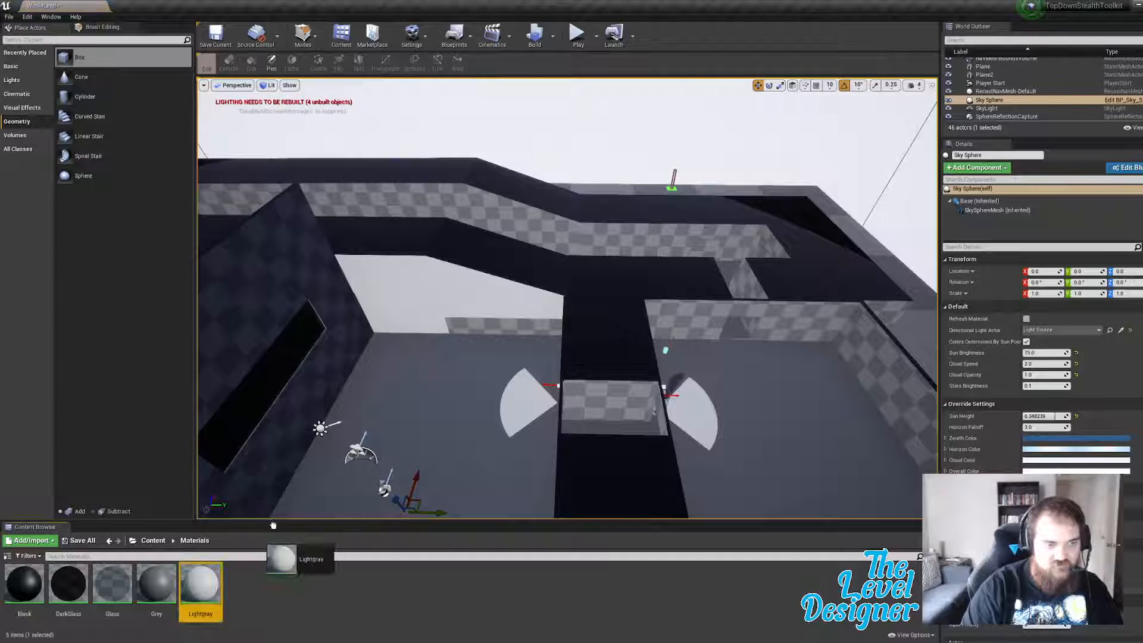
{"action": "left_click_drag", "start_coordinate": [202, 573], "coordinate": [343, 323]}
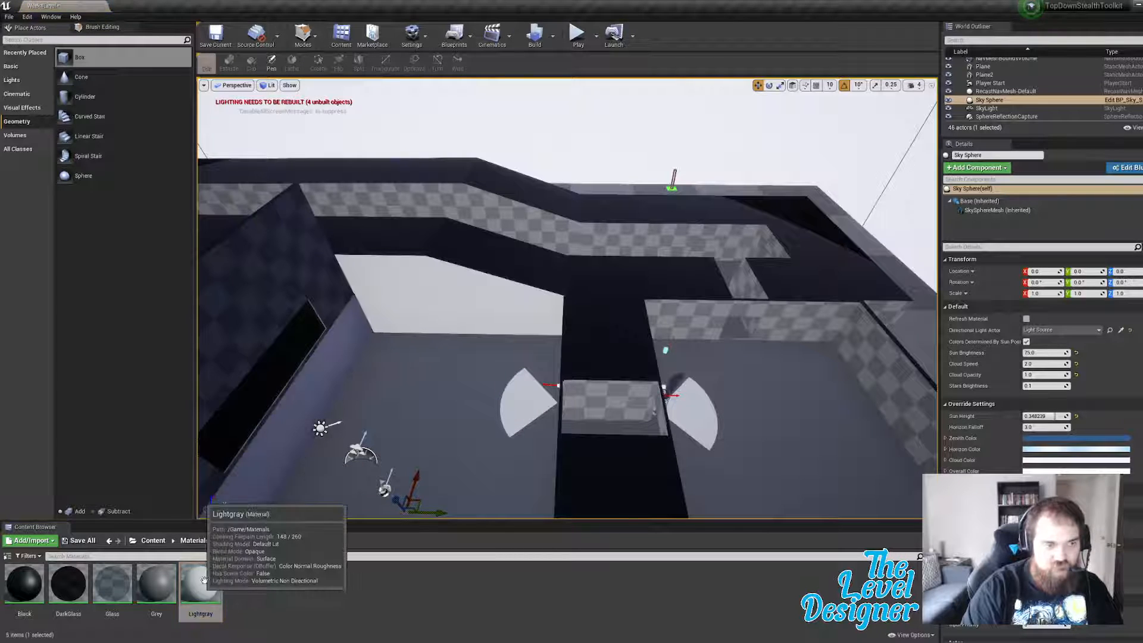
Step: Apply the Lightgray material to the remaining checkered upper surfaces of the tall window wall
{"action": "left_click_drag", "start_coordinate": [201, 585], "coordinate": [326, 291]}
{"action": "right_click_drag", "start_coordinate": [408, 317], "coordinate": [406, 376]}
{"action": "key", "text": "w"}
{"action": "key", "text": "a"}
{"action": "key", "text": "s"}
{"action": "right_click_drag", "start_coordinate": [481, 362], "coordinate": [486, 355]}
{"action": "left_click_drag", "start_coordinate": [200, 586], "coordinate": [327, 324]}
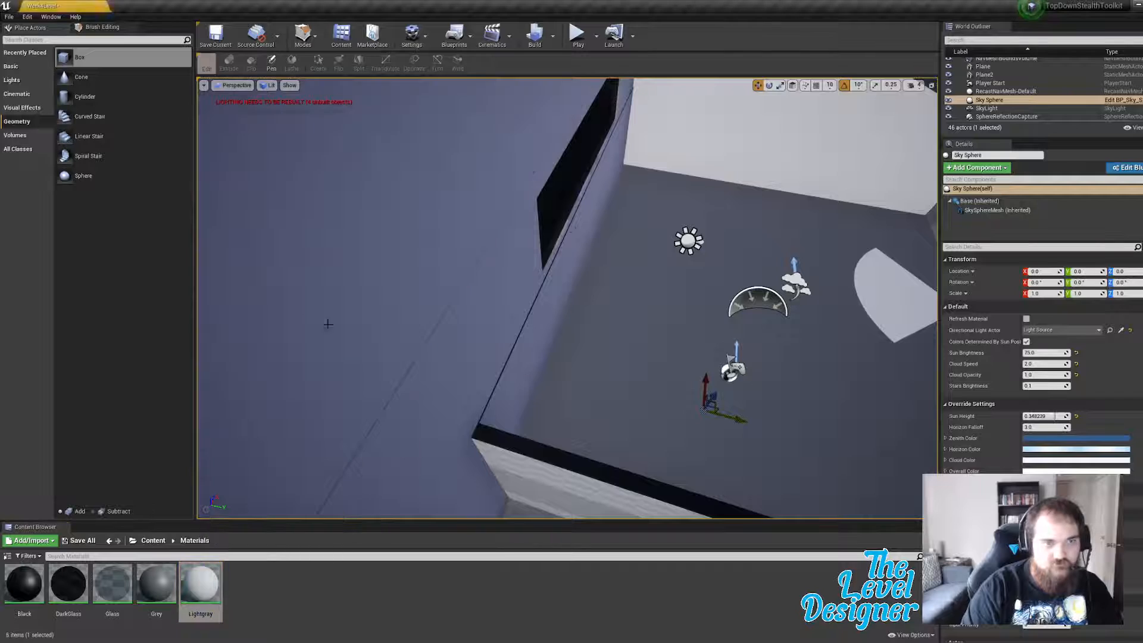
Step: Apply the Lightgray material to the window room's opposite wall around the doorway where the guard stands
{"action": "right_click_drag", "start_coordinate": [327, 324], "coordinate": [515, 324]}
{"action": "key", "text": "d"}
{"action": "key", "text": "s"}
{"action": "key", "text": "a"}
{"action": "left_click_drag", "start_coordinate": [201, 584], "coordinate": [582, 244]}
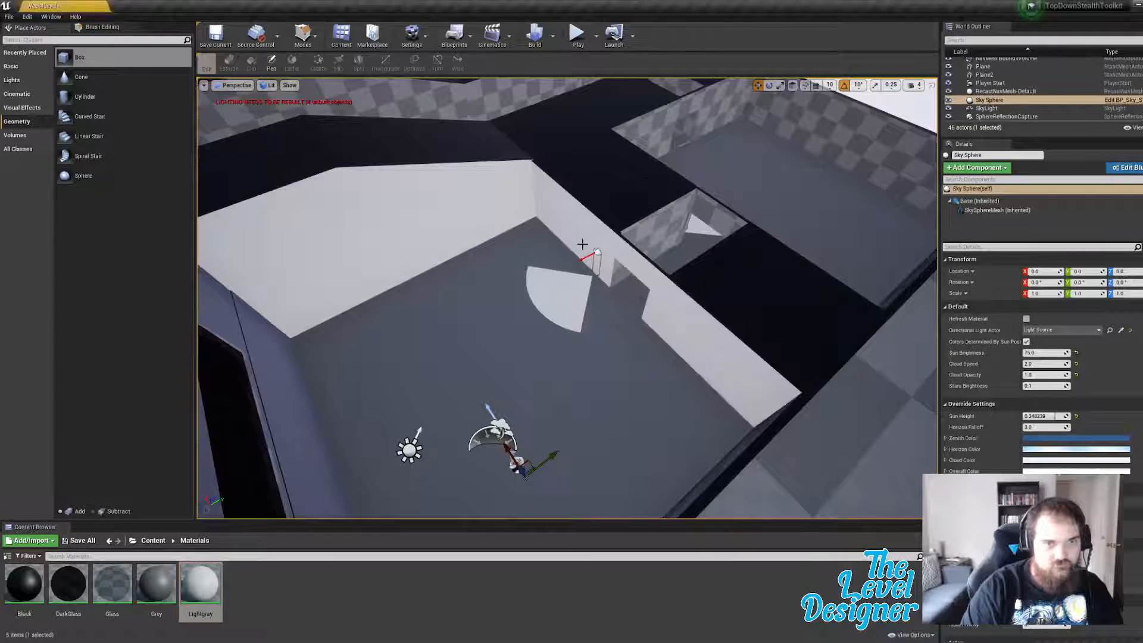
Step: Apply the Lightgray material to the walls of the short connecting passage between the two guarded rooms
{"action": "key", "text": "d"}
{"action": "right_click_drag", "start_coordinate": [439, 468], "coordinate": [366, 453]}
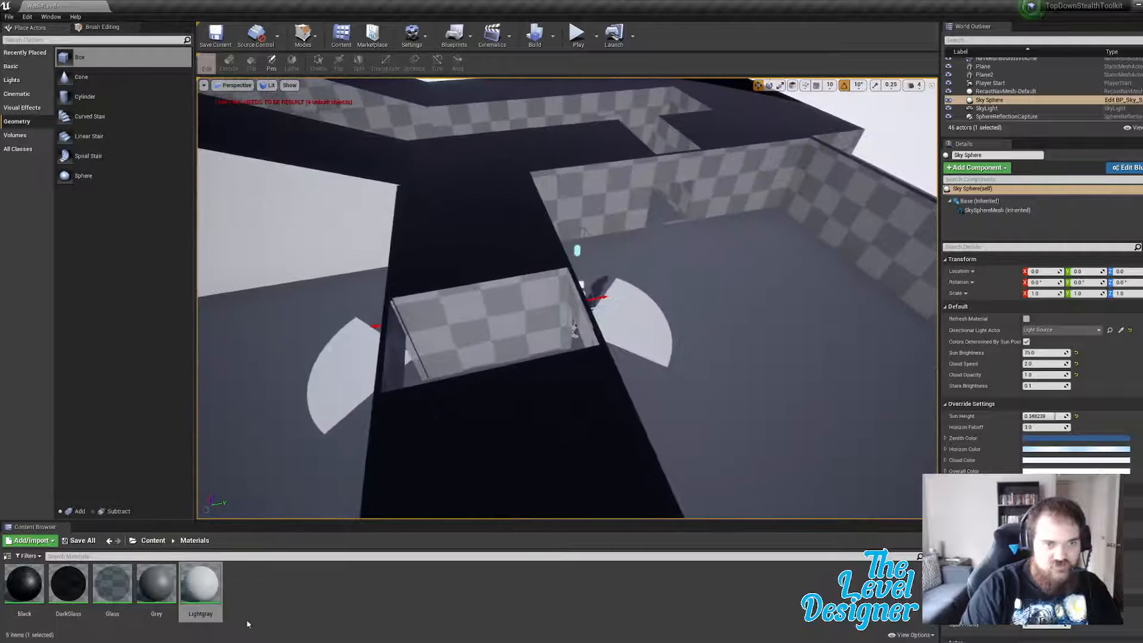
{"action": "left_click_drag", "start_coordinate": [202, 565], "coordinate": [295, 514]}
{"action": "left_click_drag", "start_coordinate": [458, 328], "coordinate": [404, 381]}
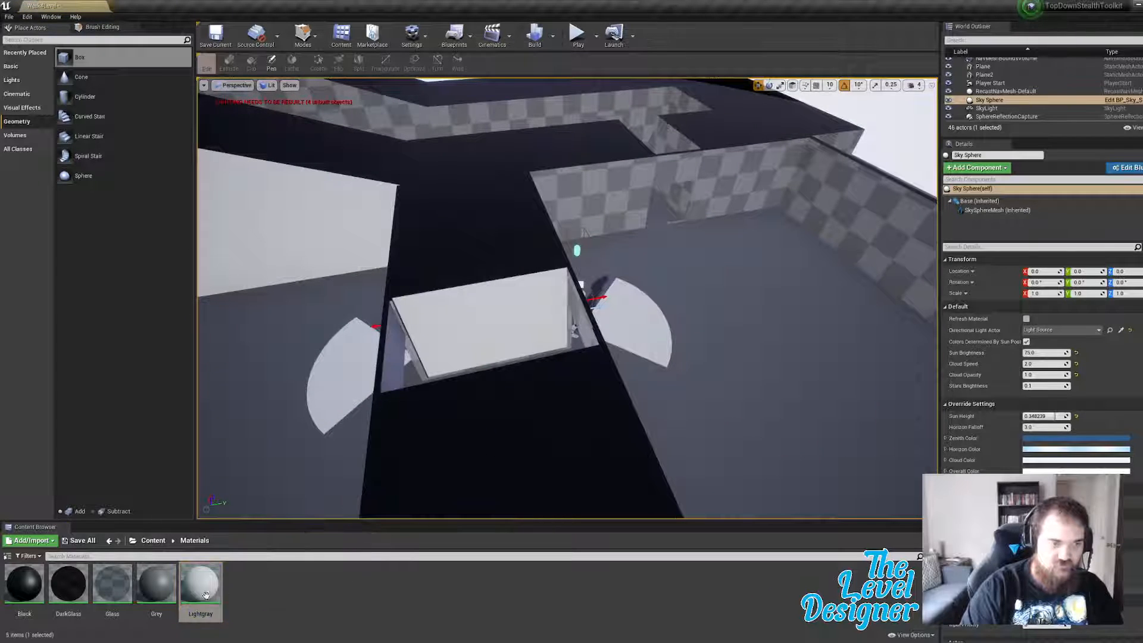
{"action": "left_click_drag", "start_coordinate": [205, 595], "coordinate": [547, 366]}
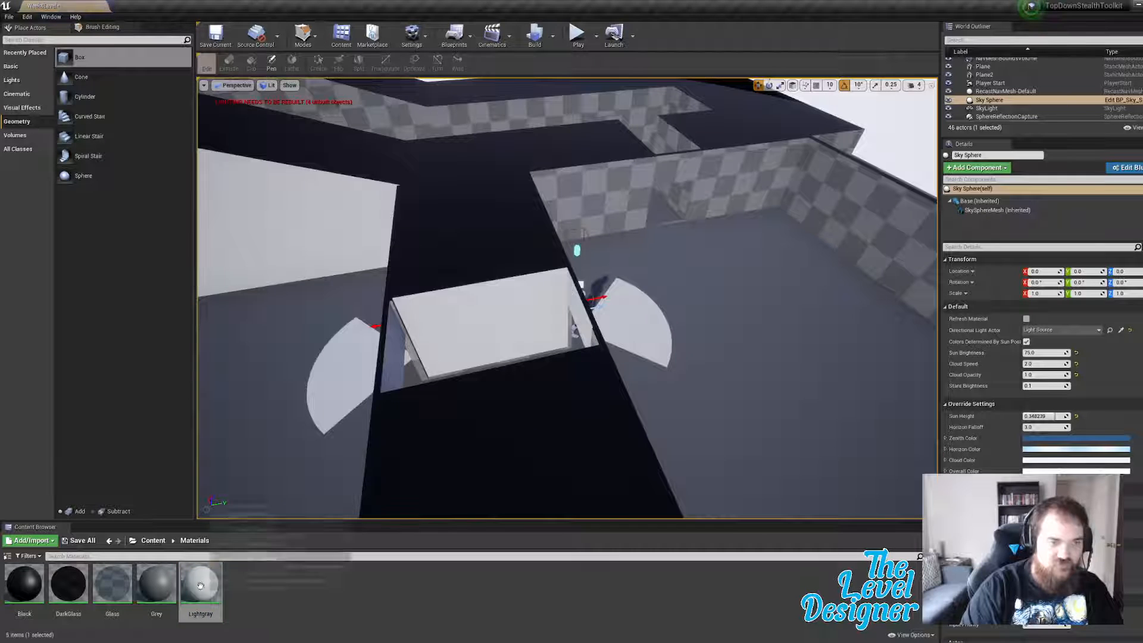
Step: Apply the Lightgray material to the second guarded room's walls and to the side passage wall beyond its doorway
{"action": "left_click_drag", "start_coordinate": [200, 586], "coordinate": [744, 191]}
{"action": "left_click_drag", "start_coordinate": [202, 575], "coordinate": [396, 454]}
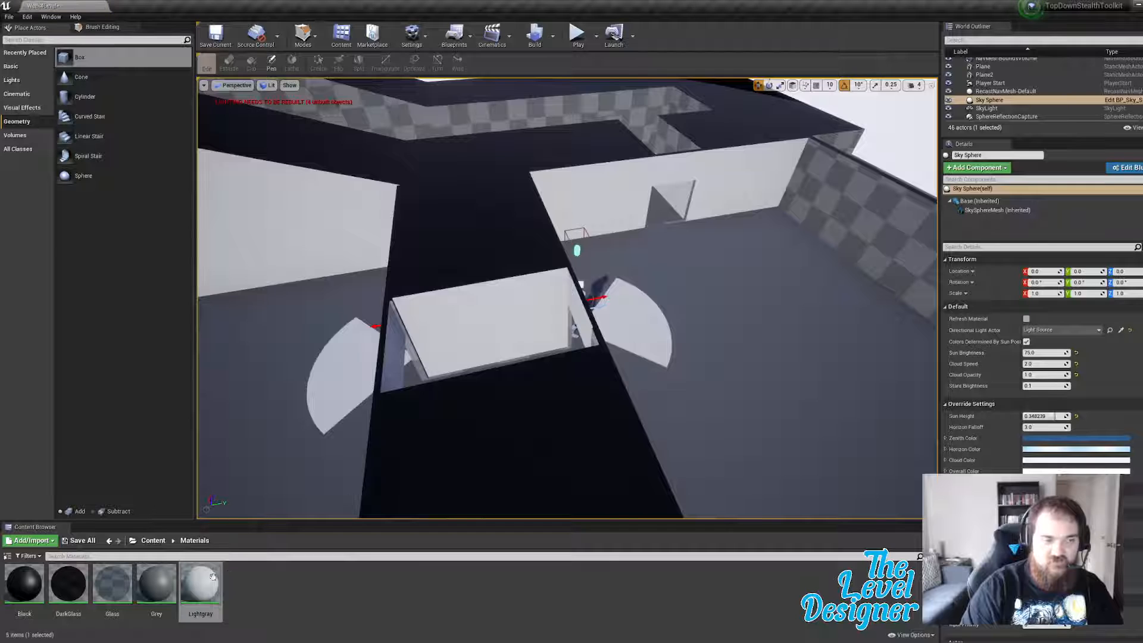
{"action": "left_click_drag", "start_coordinate": [212, 576], "coordinate": [794, 181]}
{"action": "right_click_drag", "start_coordinate": [794, 181], "coordinate": [714, 208]}
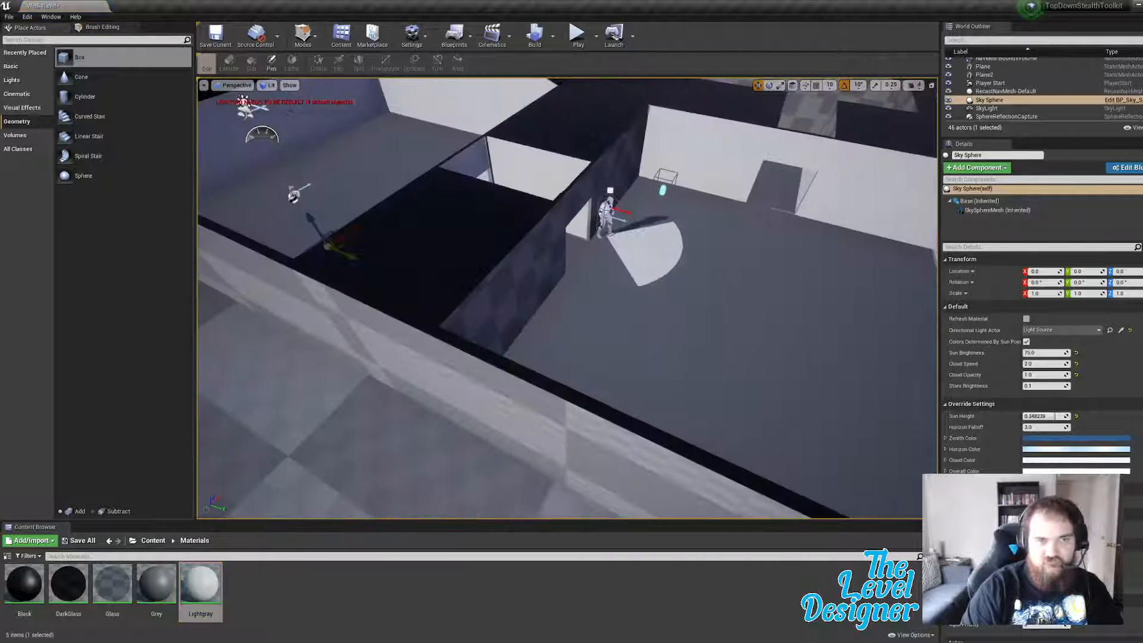
{"action": "left_click_drag", "start_coordinate": [200, 584], "coordinate": [519, 266]}
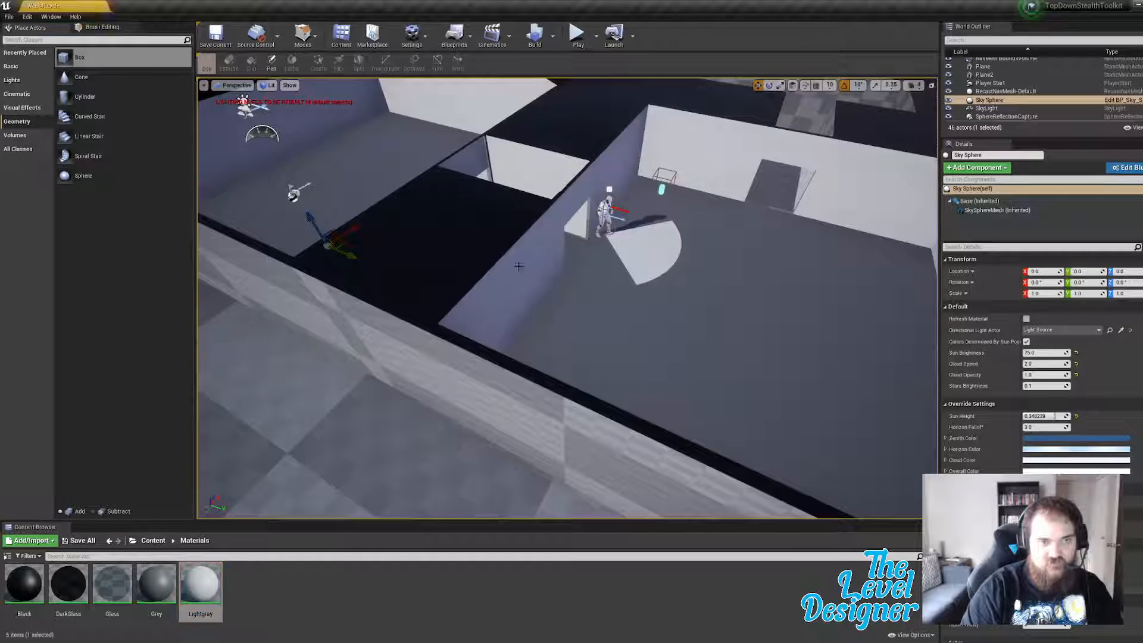
{"action": "right_click_drag", "start_coordinate": [519, 266], "coordinate": [536, 238]}
{"action": "left_click_drag", "start_coordinate": [205, 583], "coordinate": [382, 438]}
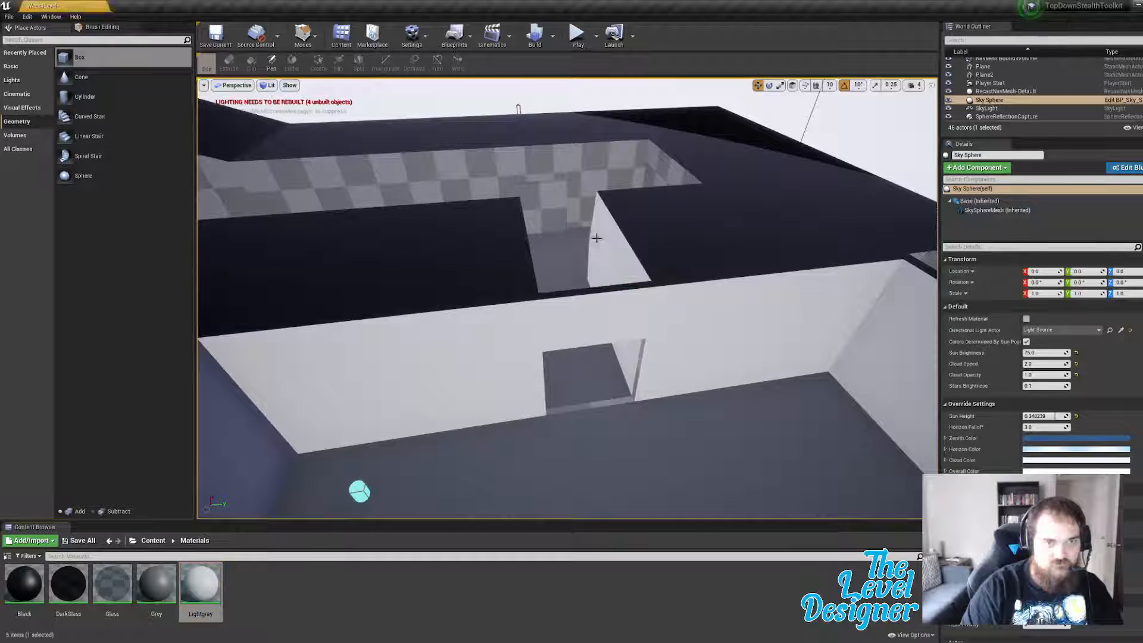
Step: Apply the Lightgray material to the checkered corridor walls beyond the guarded room's doorway
{"action": "left_click_drag", "start_coordinate": [214, 589], "coordinate": [423, 178]}
{"action": "right_click_drag", "start_coordinate": [423, 179], "coordinate": [479, 221]}
{"action": "left_click_drag", "start_coordinate": [206, 577], "coordinate": [623, 276]}
{"action": "right_click_drag", "start_coordinate": [622, 276], "coordinate": [637, 283]}
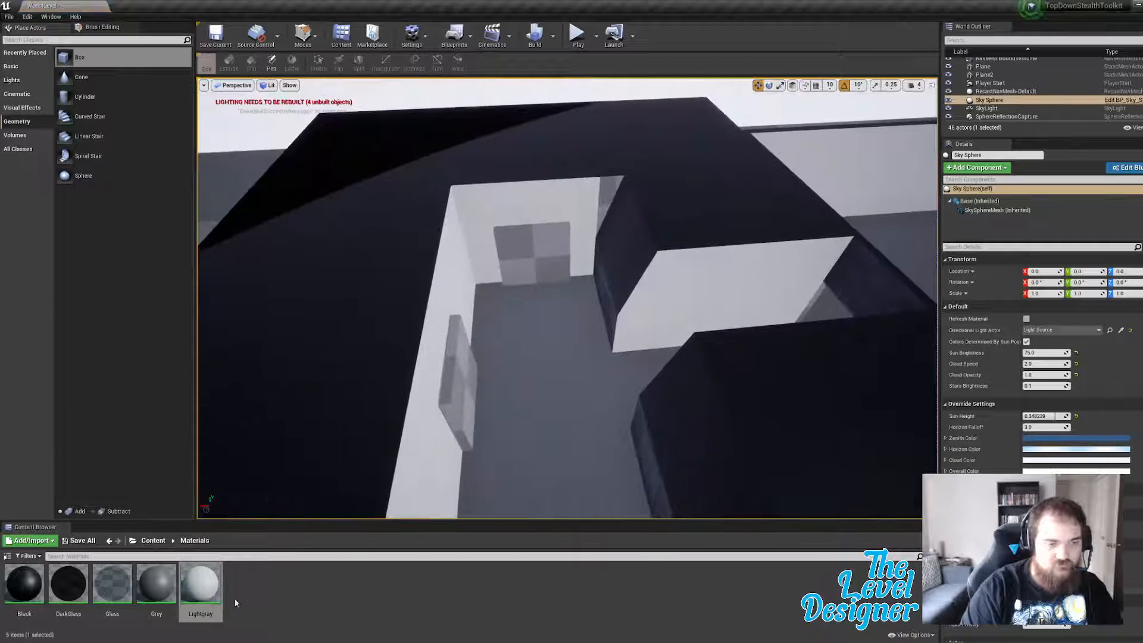
{"action": "right_click_drag", "start_coordinate": [710, 251], "coordinate": [678, 271]}
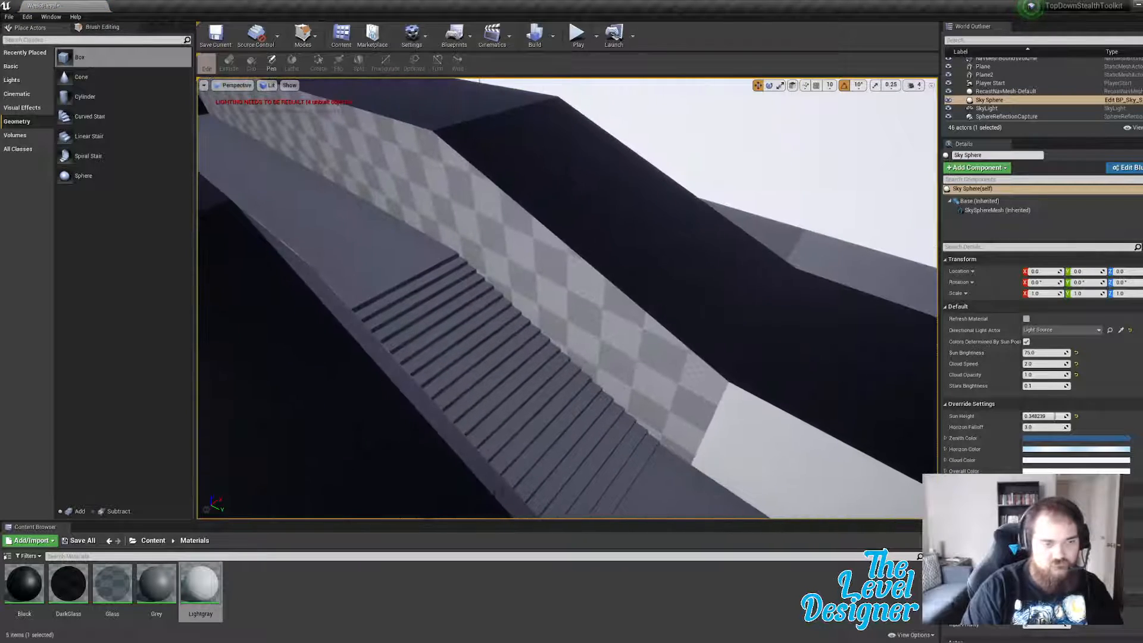
Step: Apply the Lightgray material to the checkered wall running beside the stairs and along the long corridor
{"action": "left_click_drag", "start_coordinate": [513, 334], "coordinate": [541, 300]}
{"action": "right_click_drag", "start_coordinate": [541, 301], "coordinate": [565, 308]}
{"action": "left_click_drag", "start_coordinate": [214, 592], "coordinate": [499, 390]}
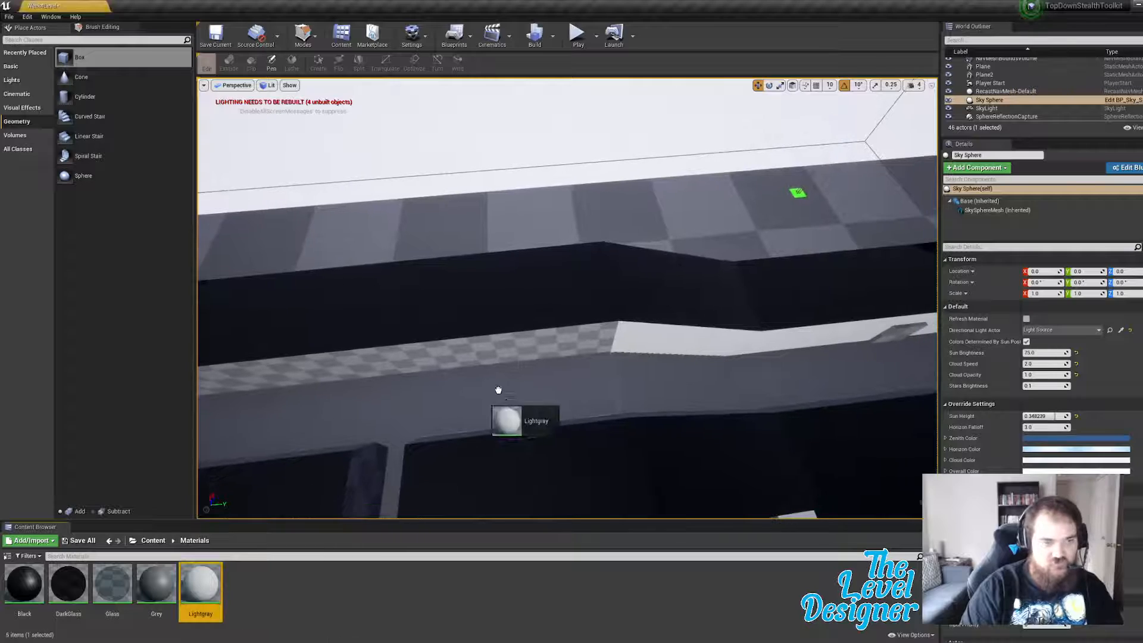
{"action": "left_click_drag", "start_coordinate": [487, 352], "coordinate": [488, 353]}
{"action": "right_click_drag", "start_coordinate": [488, 352], "coordinate": [410, 363]}
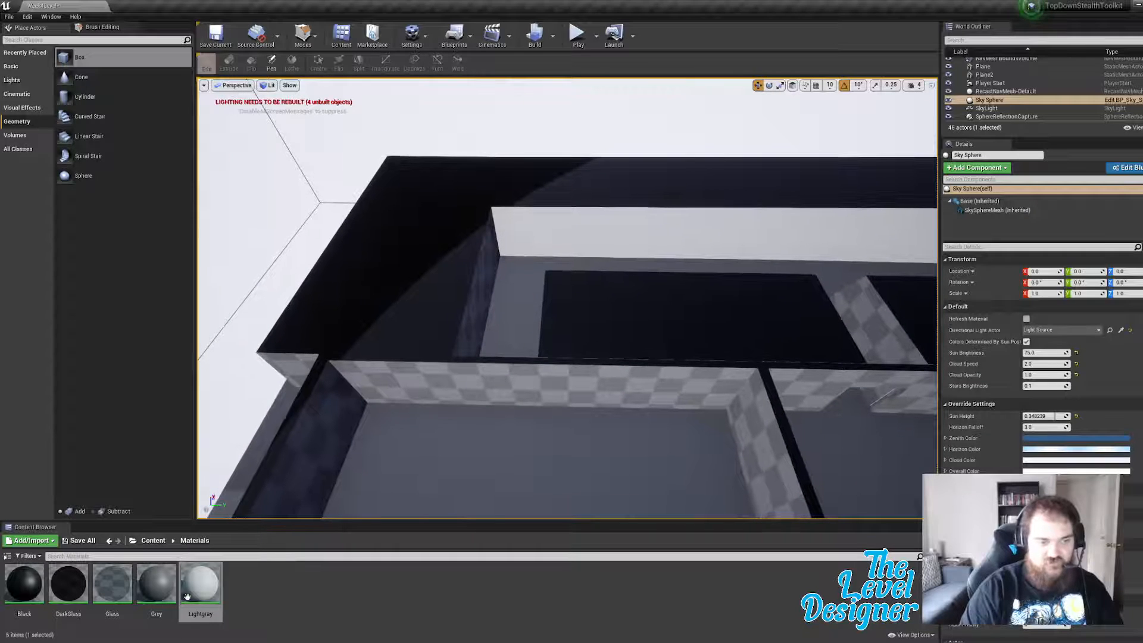
Step: Apply the Lightgray material to the long corridor's end wall and the adjoining large room's back wall
{"action": "left_click_drag", "start_coordinate": [201, 580], "coordinate": [476, 301]}
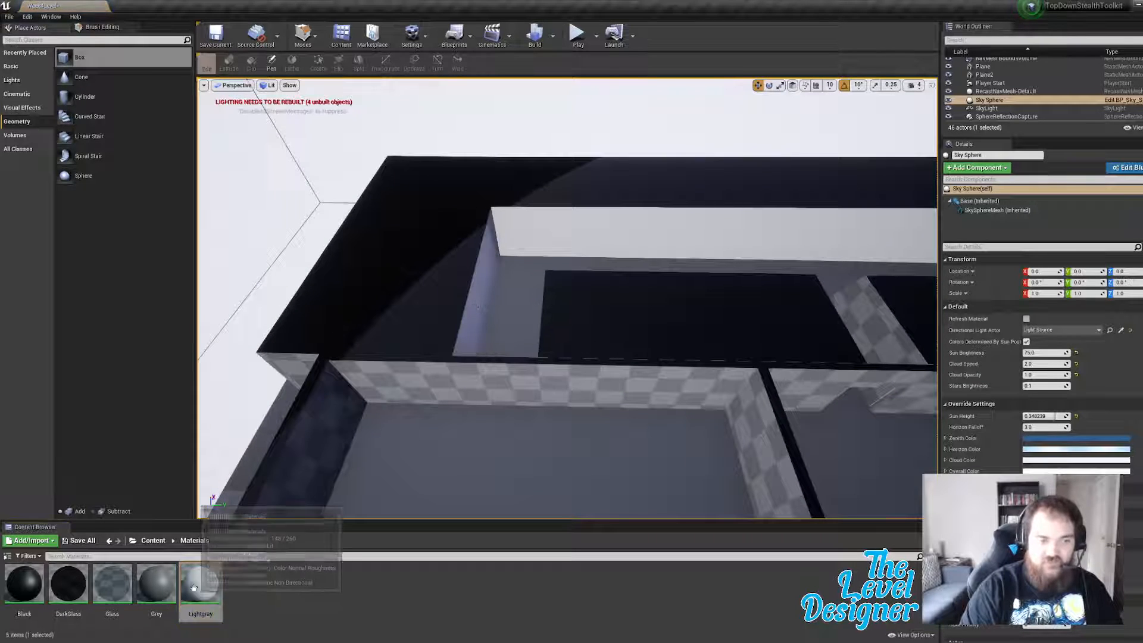
{"action": "left_click_drag", "start_coordinate": [201, 582], "coordinate": [417, 390]}
{"action": "right_click_drag", "start_coordinate": [426, 423], "coordinate": [427, 417]}
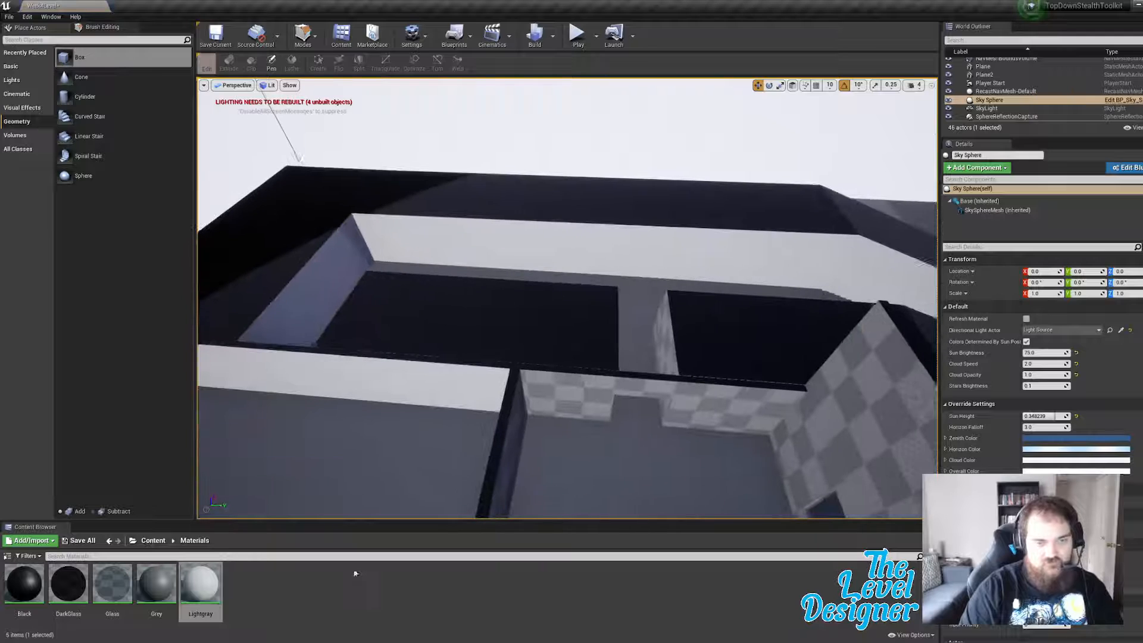
Step: Apply the Lightgray material to both sides of the short cross passage and to the window room's doorway wall
{"action": "left_click_drag", "start_coordinate": [213, 584], "coordinate": [653, 332]}
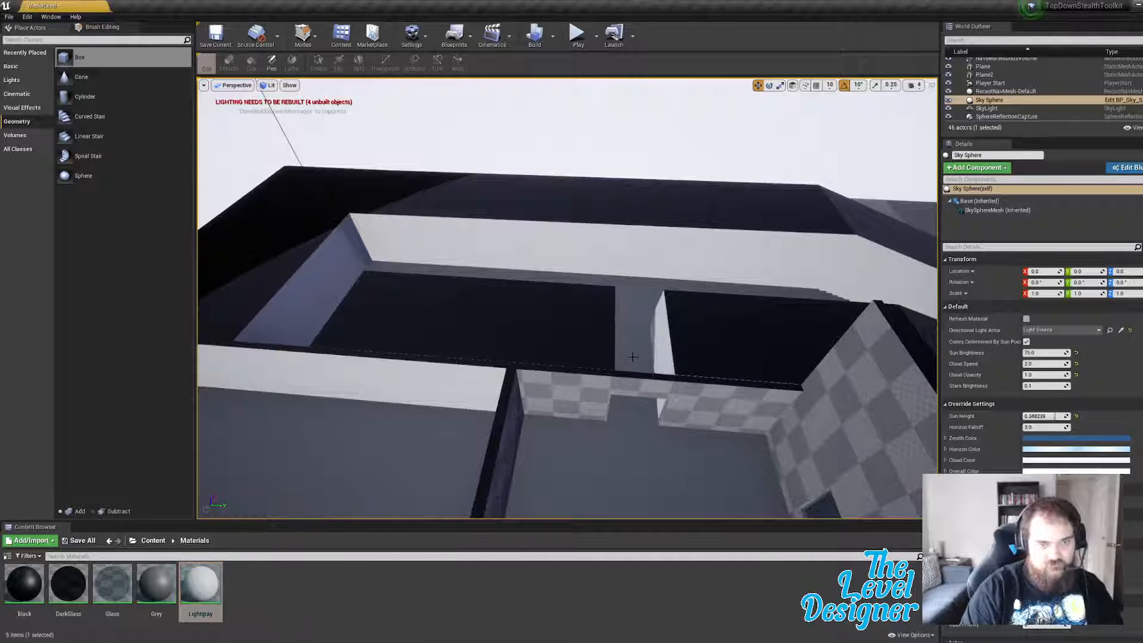
{"action": "left_click_drag", "start_coordinate": [214, 569], "coordinate": [337, 539]}
{"action": "left_click_drag", "start_coordinate": [588, 387], "coordinate": [587, 388]}
{"action": "right_click_drag", "start_coordinate": [587, 388], "coordinate": [616, 390]}
{"action": "left_click_drag", "start_coordinate": [203, 578], "coordinate": [575, 364]}
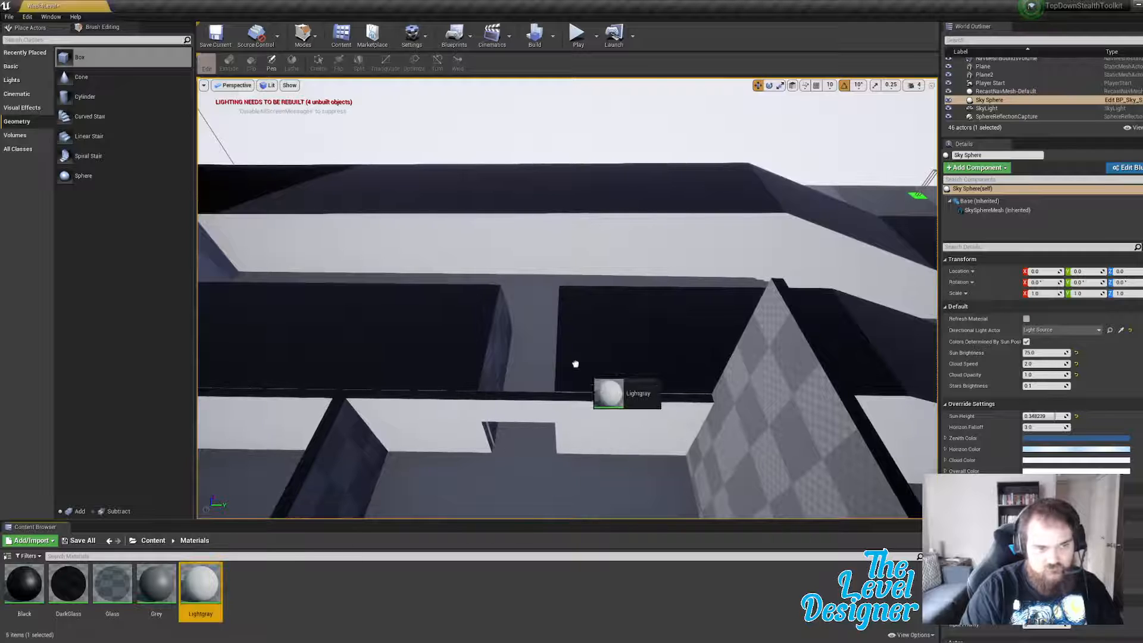
{"action": "left_click_drag", "start_coordinate": [497, 338], "coordinate": [416, 447]}
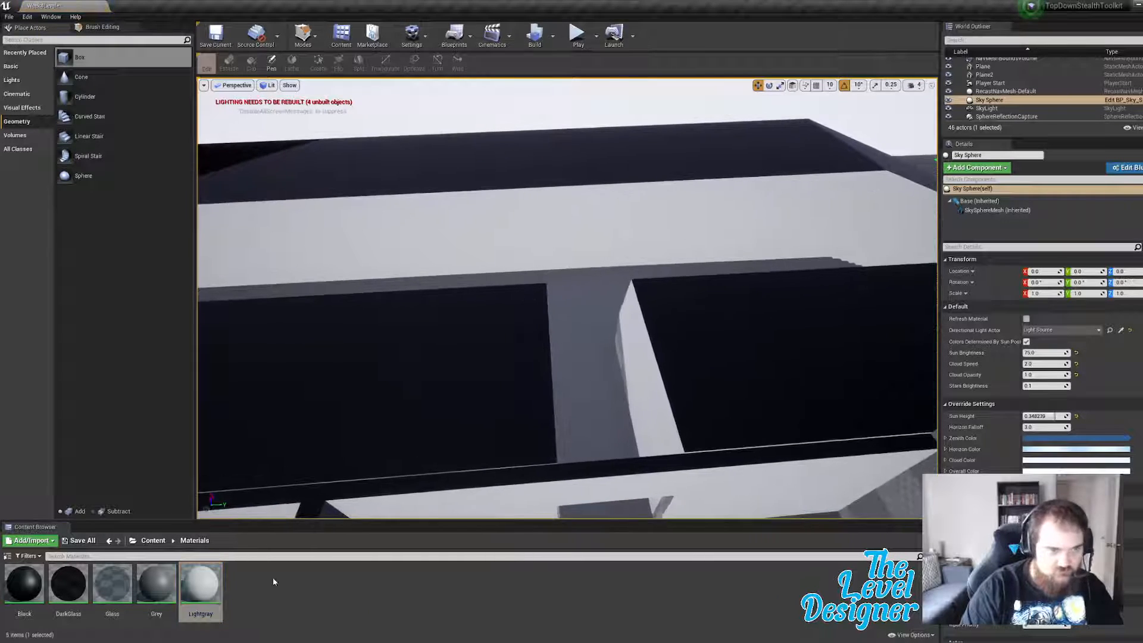
Step: Apply the Lightgray material to the side faces of the window room's doorway and the passage surfaces just behind it
{"action": "left_click_drag", "start_coordinate": [619, 344], "coordinate": [594, 447]}
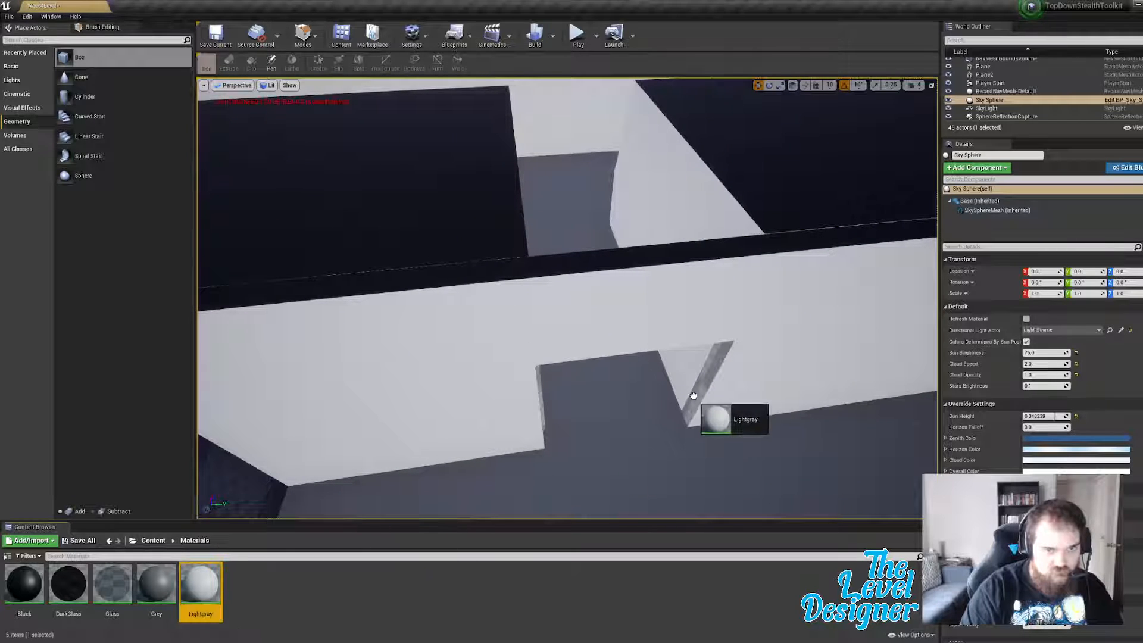
{"action": "left_click_drag", "start_coordinate": [693, 396], "coordinate": [693, 397]}
{"action": "left_click_drag", "start_coordinate": [180, 588], "coordinate": [428, 440]}
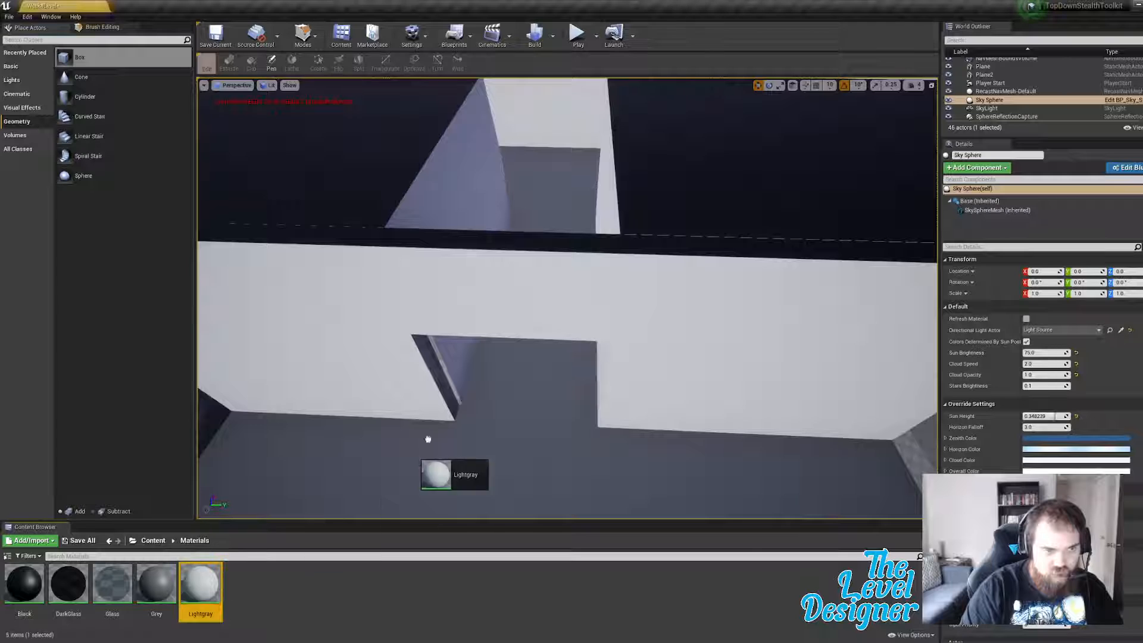
{"action": "left_click_drag", "start_coordinate": [192, 580], "coordinate": [467, 369]}
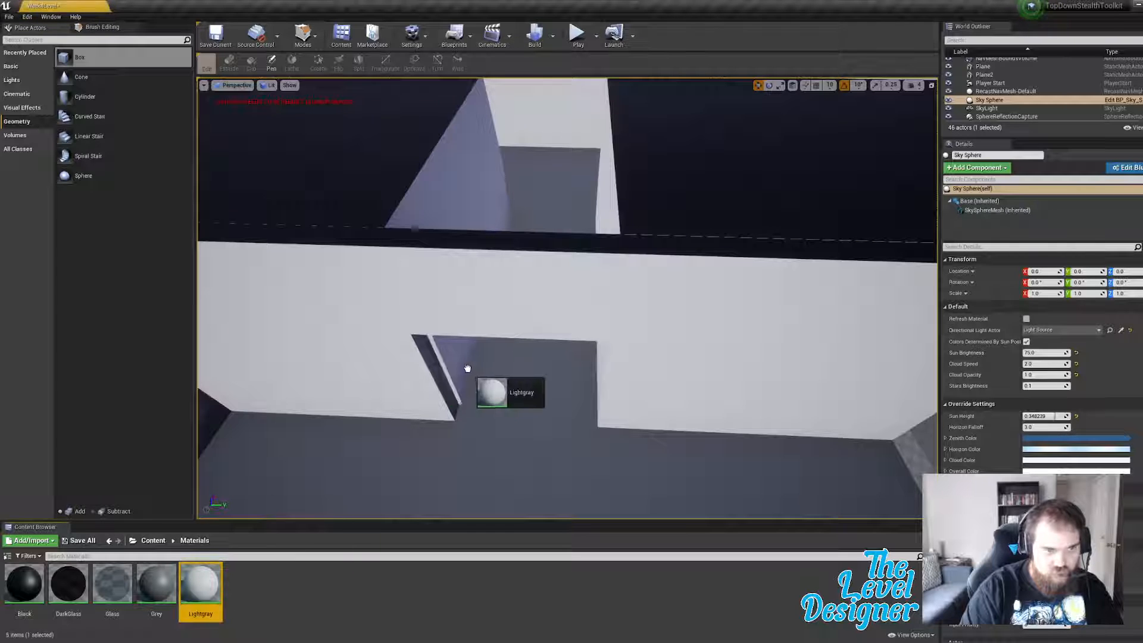
{"action": "right_click_drag", "start_coordinate": [494, 374], "coordinate": [476, 378]}
{"action": "left_click_drag", "start_coordinate": [216, 587], "coordinate": [456, 388]}
{"action": "right_click_drag", "start_coordinate": [457, 388], "coordinate": [488, 391]}
Step: Apply the Lightgray material to the tall window wall and the inner frame surfaces of its long window
{"action": "left_click_drag", "start_coordinate": [203, 582], "coordinate": [500, 245]}
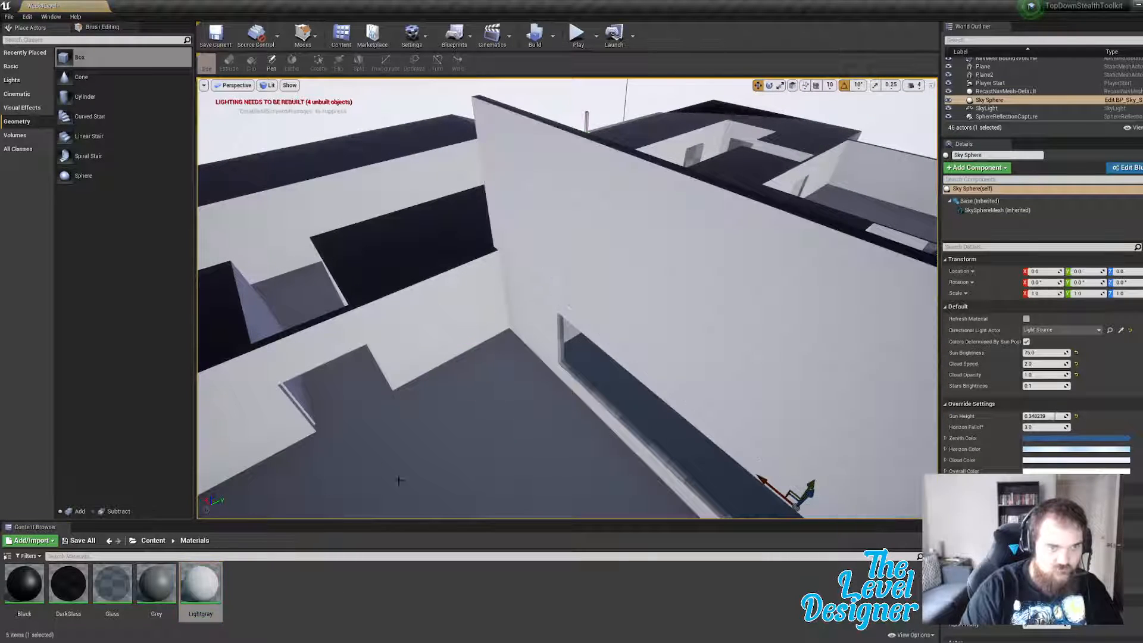
{"action": "key", "text": "w"}
{"action": "right_click_drag", "start_coordinate": [563, 431], "coordinate": [588, 458]}
{"action": "left_click_drag", "start_coordinate": [201, 585], "coordinate": [656, 244]}
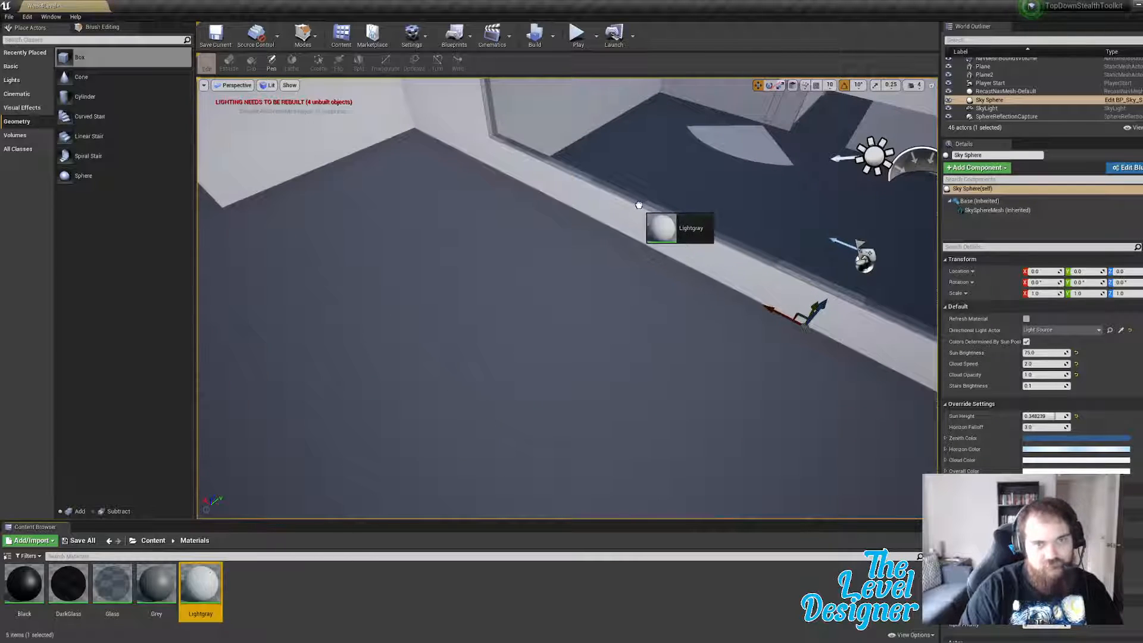
{"action": "left_click_drag", "start_coordinate": [639, 205], "coordinate": [643, 219]}
{"action": "right_click_drag", "start_coordinate": [643, 218], "coordinate": [554, 213]}
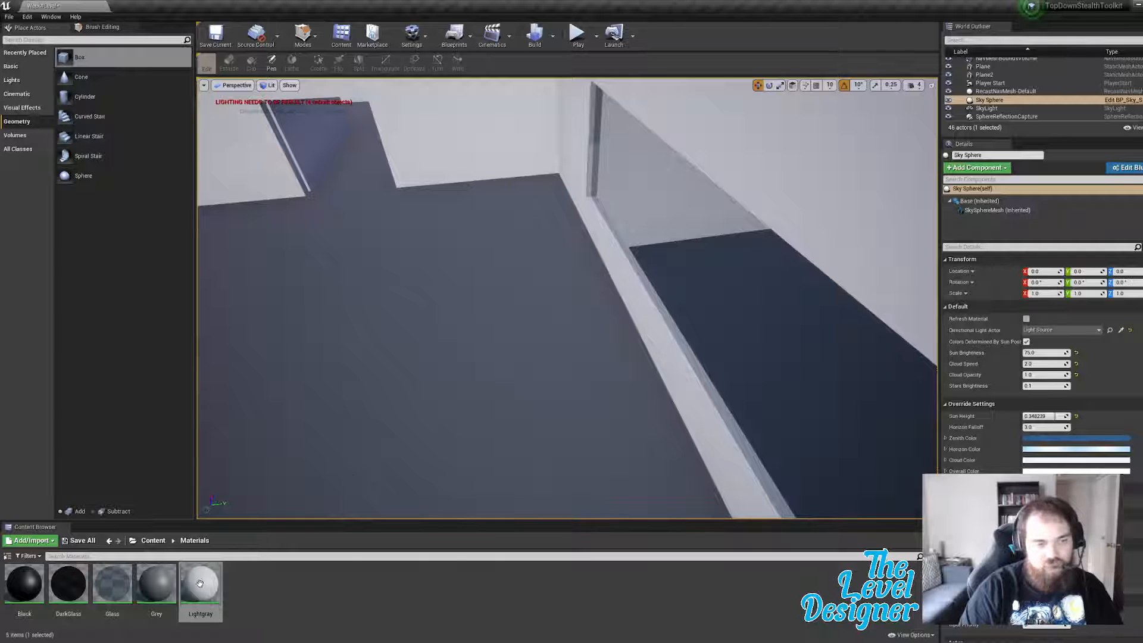
{"action": "left_click_drag", "start_coordinate": [590, 151], "coordinate": [594, 151]}
Step: Apply the Lightgray material to the large room's outer side wall and the dividing wall opposite it
{"action": "key", "text": "s"}
{"action": "right_click_drag", "start_coordinate": [598, 153], "coordinate": [543, 167]}
{"action": "key", "text": "a"}
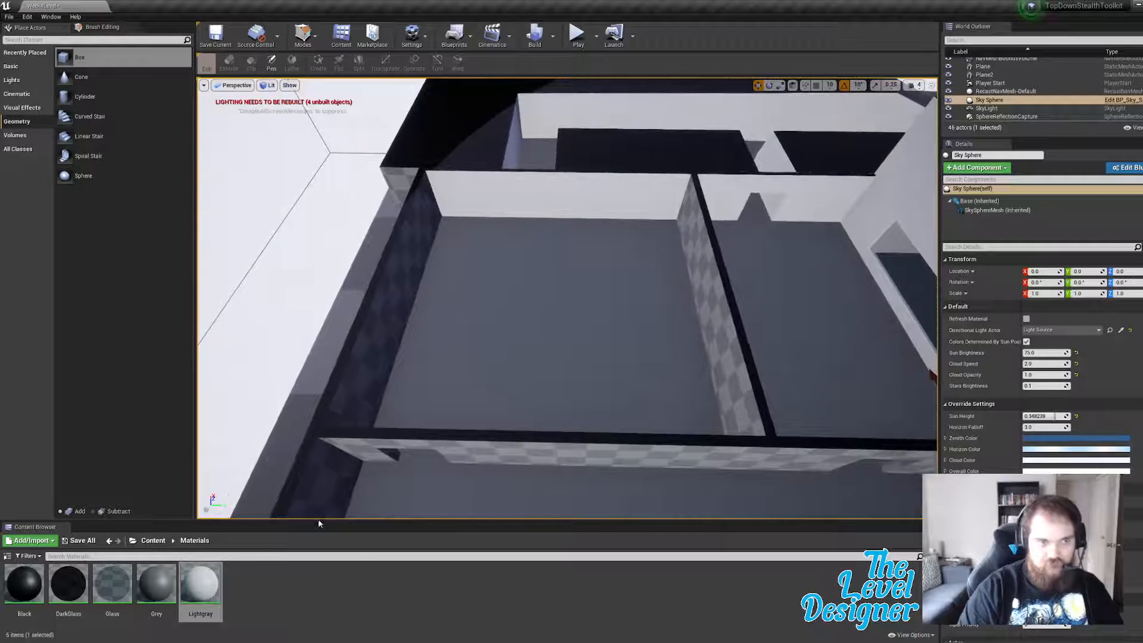
{"action": "left_click_drag", "start_coordinate": [205, 575], "coordinate": [410, 268]}
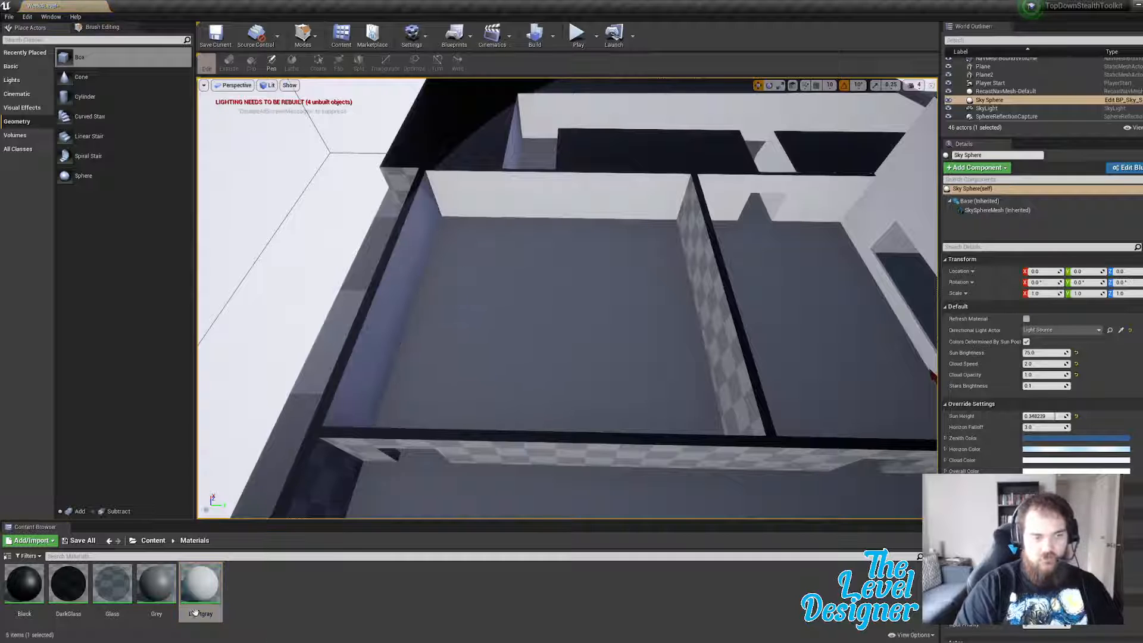
{"action": "left_click_drag", "start_coordinate": [197, 610], "coordinate": [705, 297]}
{"action": "right_click_drag", "start_coordinate": [704, 297], "coordinate": [694, 324]}
Step: Apply the Lightgray material to the outer face of the large room's front wall and its doorway's side face
{"action": "key", "text": "w"}
{"action": "left_click_drag", "start_coordinate": [208, 580], "coordinate": [522, 402]}
{"action": "right_click_drag", "start_coordinate": [522, 402], "coordinate": [516, 410]}
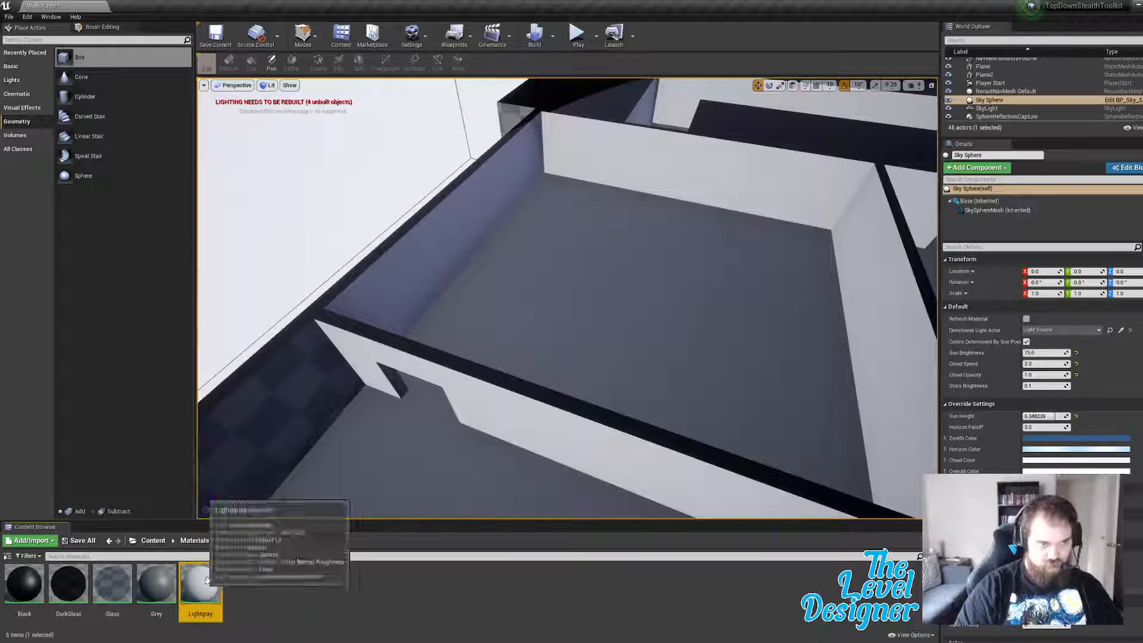
{"action": "left_click_drag", "start_coordinate": [201, 587], "coordinate": [402, 376]}
{"action": "right_click_drag", "start_coordinate": [460, 413], "coordinate": [293, 555]}
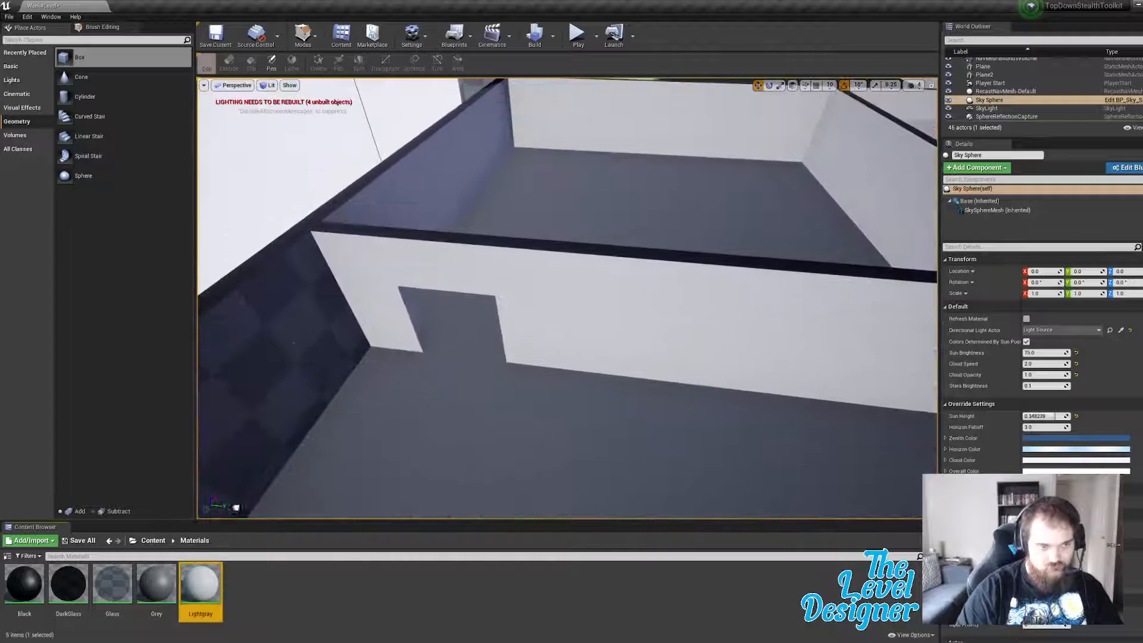
Step: Apply the Lightgray material to the dark checkered outer wall of the neighboring room and its remaining wall face
{"action": "left_click_drag", "start_coordinate": [236, 507], "coordinate": [294, 345]}
{"action": "right_click_drag", "start_coordinate": [294, 346], "coordinate": [388, 360]}
{"action": "left_click_drag", "start_coordinate": [203, 586], "coordinate": [620, 368]}
{"action": "mouse_move", "coordinate": [620, 368]}
{"action": "right_mouse_down"}
{"action": "mouse_move", "coordinate": [554, 333]}
{"action": "mouse_move", "coordinate": [441, 324]}
{"action": "mouse_move", "coordinate": [435, 334]}
{"action": "mouse_move", "coordinate": [512, 434]}
{"action": "right_mouse_up"}
{"action": "left_click", "coordinate": [512, 435]}
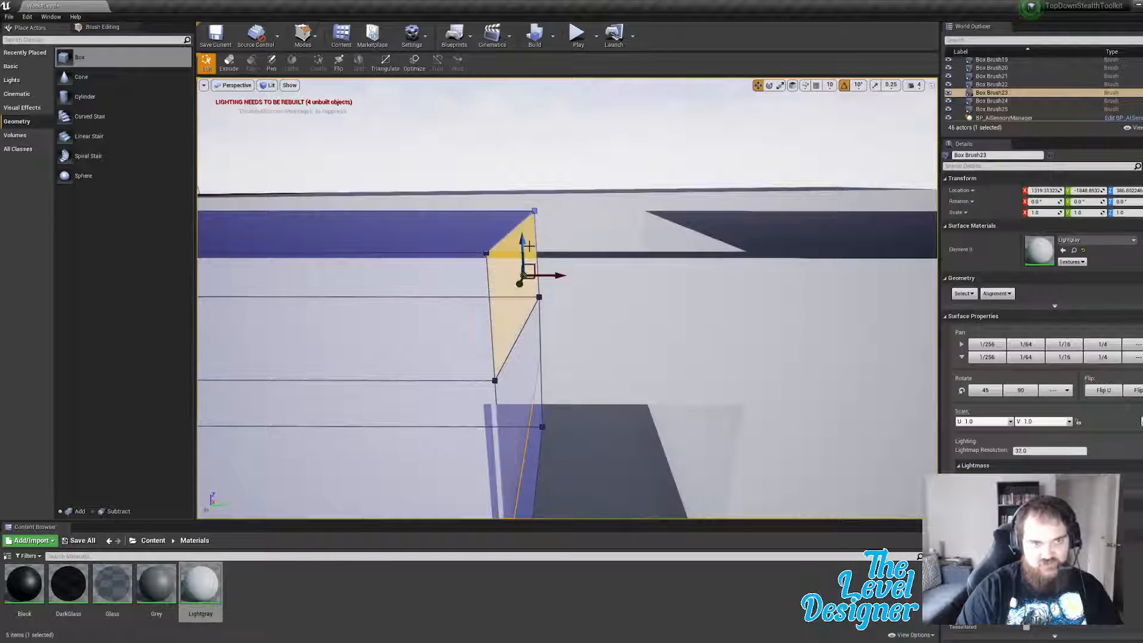
{"action": "left_click", "coordinate": [536, 444], "text": "ctrl"}
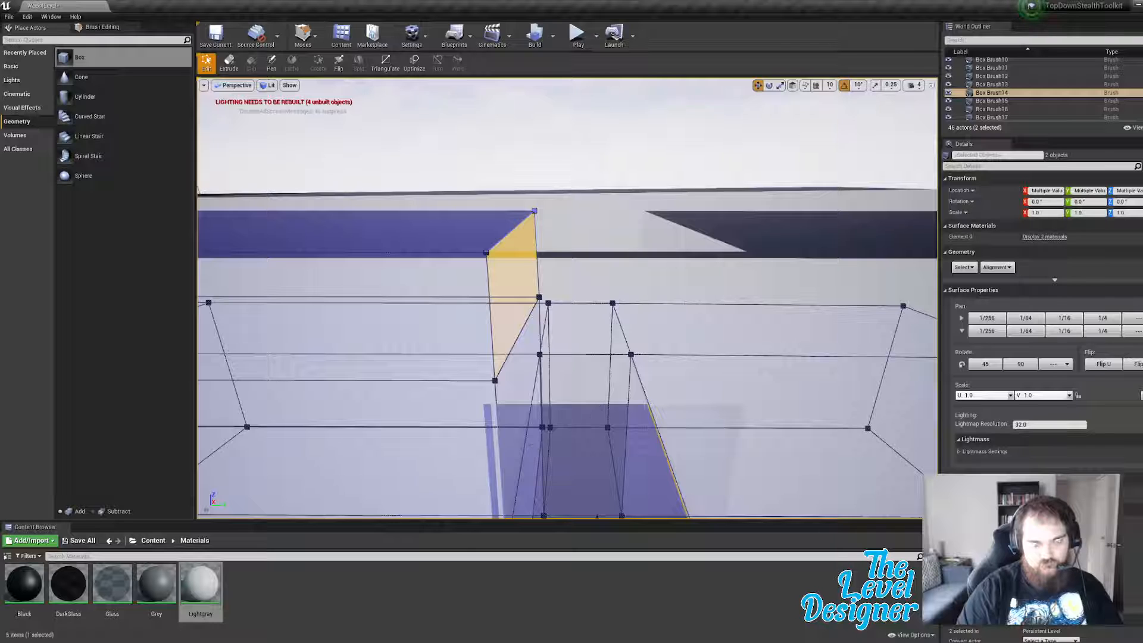
{"action": "right_click_drag", "start_coordinate": [536, 441], "coordinate": [524, 432]}
{"action": "left_click", "coordinate": [643, 173]}
Step: Select both end faces of the wall block beside the cross passage and align them with the doorway's edge
{"action": "mouse_move", "coordinate": [615, 324]}
{"action": "right_mouse_down"}
{"action": "mouse_move", "coordinate": [523, 324]}
{"action": "mouse_move", "coordinate": [571, 327]}
{"action": "right_mouse_up"}
{"action": "left_click", "coordinate": [662, 292]}
{"action": "mouse_move", "coordinate": [627, 350]}
{"action": "right_mouse_down"}
{"action": "mouse_move", "coordinate": [639, 353]}
{"action": "mouse_move", "coordinate": [542, 339]}
{"action": "mouse_move", "coordinate": [523, 313]}
{"action": "right_mouse_up"}
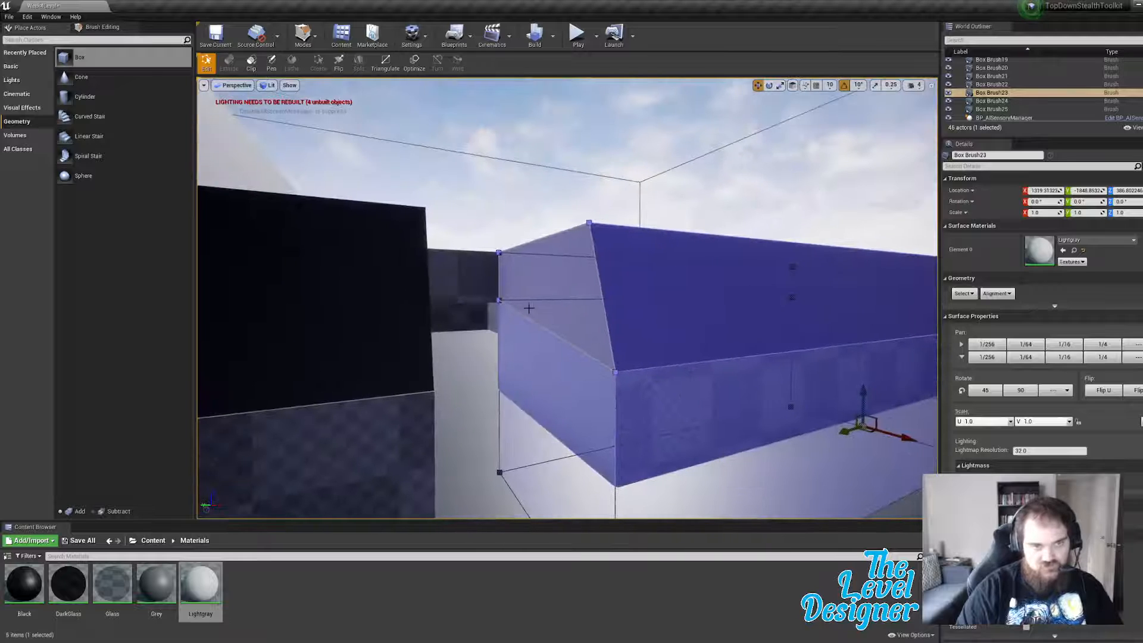
{"action": "left_click", "coordinate": [577, 250]}
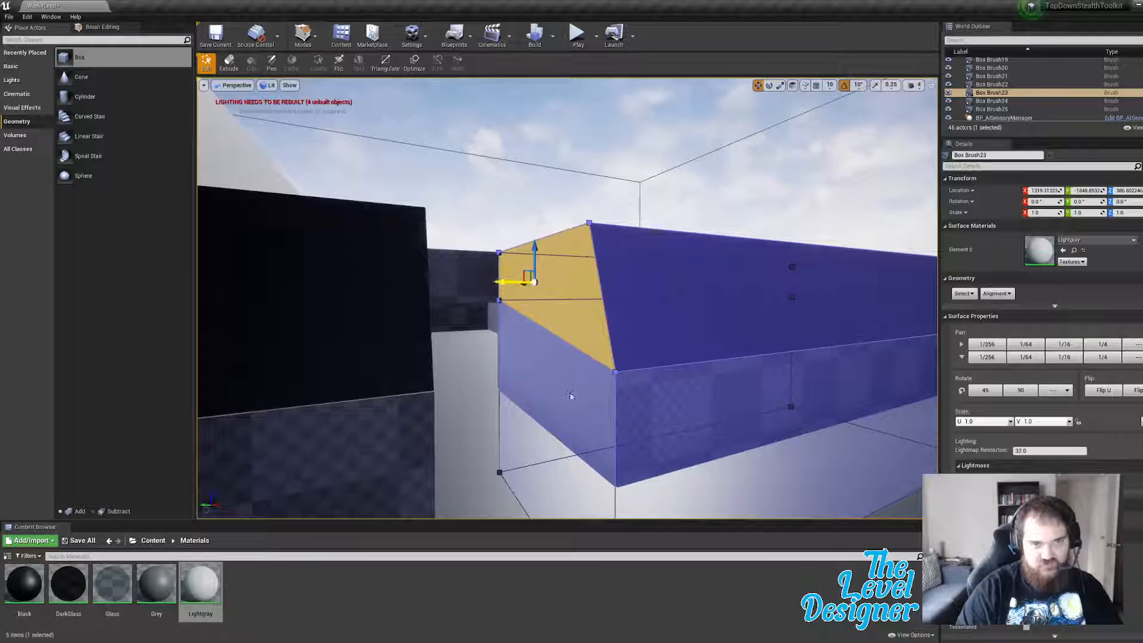
{"action": "left_click", "coordinate": [585, 414]}
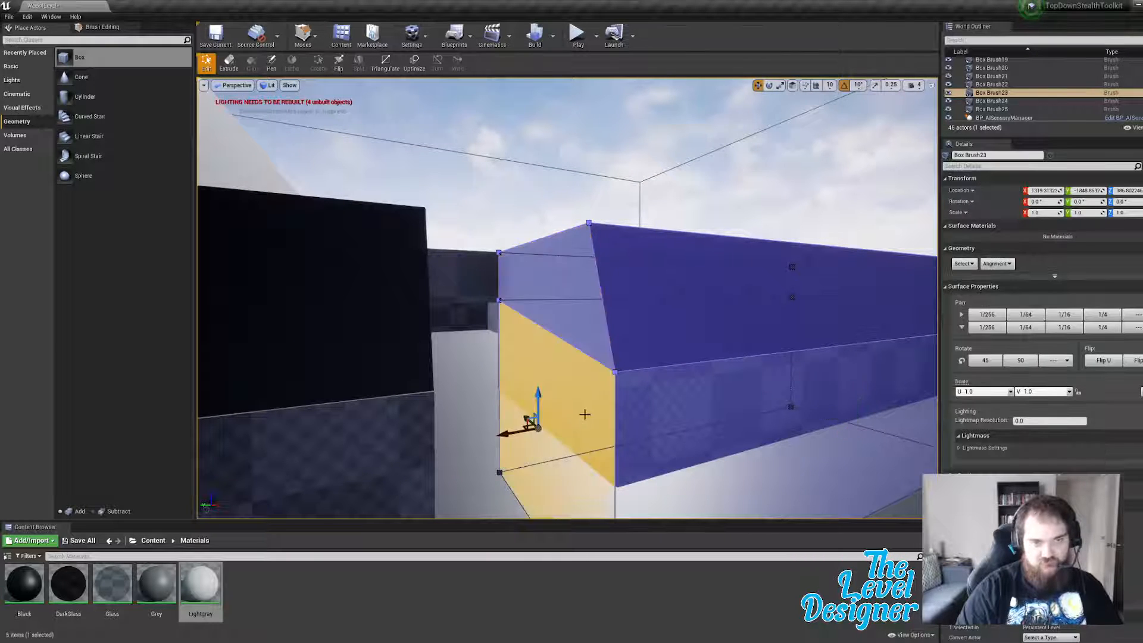
{"action": "left_click", "coordinate": [584, 265], "text": "ctrl"}
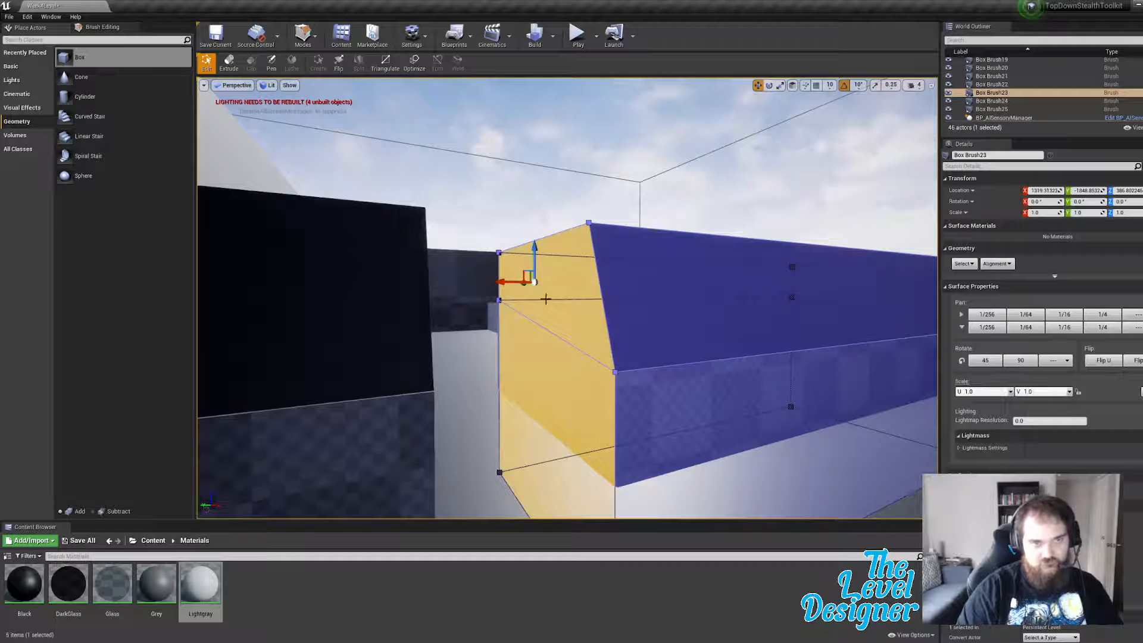
{"action": "right_click_drag", "start_coordinate": [546, 299], "coordinate": [689, 220]}
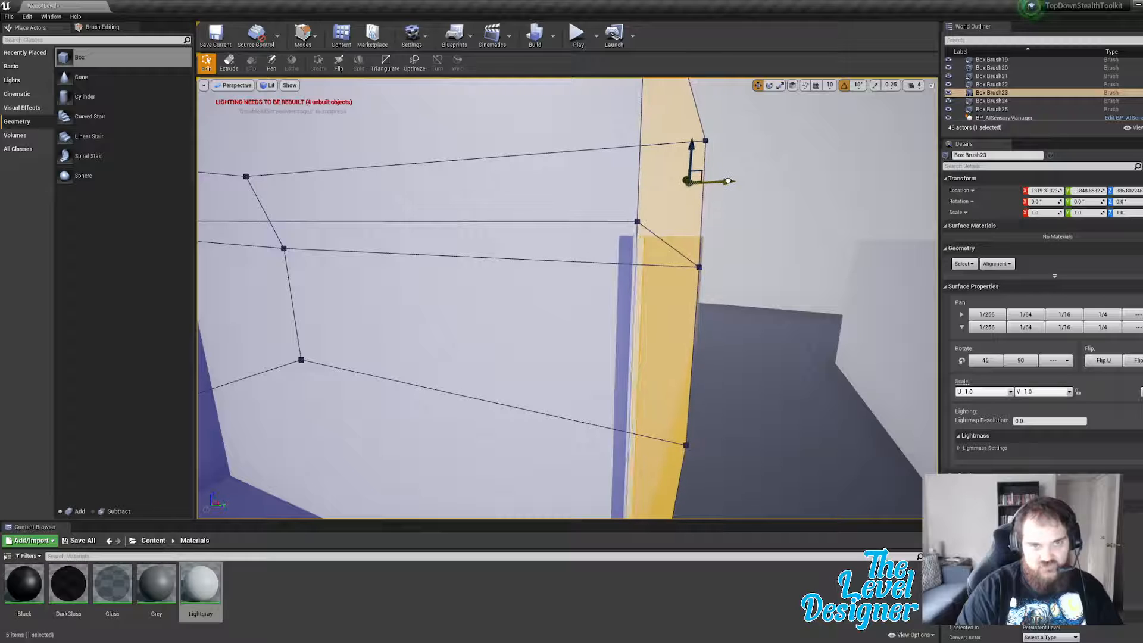
{"action": "right_click_drag", "start_coordinate": [736, 228], "coordinate": [711, 198]}
{"action": "left_click", "coordinate": [627, 162]}
Step: Move the side face of the window room's subtractive doorway brush flush with the cross passage wall
{"action": "mouse_move", "coordinate": [628, 162]}
{"action": "right_mouse_down"}
{"action": "mouse_move", "coordinate": [652, 196]}
{"action": "mouse_move", "coordinate": [646, 230]}
{"action": "mouse_move", "coordinate": [681, 237]}
{"action": "mouse_move", "coordinate": [583, 306]}
{"action": "mouse_move", "coordinate": [658, 260]}
{"action": "mouse_move", "coordinate": [434, 304]}
{"action": "right_mouse_up"}
{"action": "left_click", "coordinate": [561, 291]}
{"action": "left_click", "coordinate": [663, 259]}
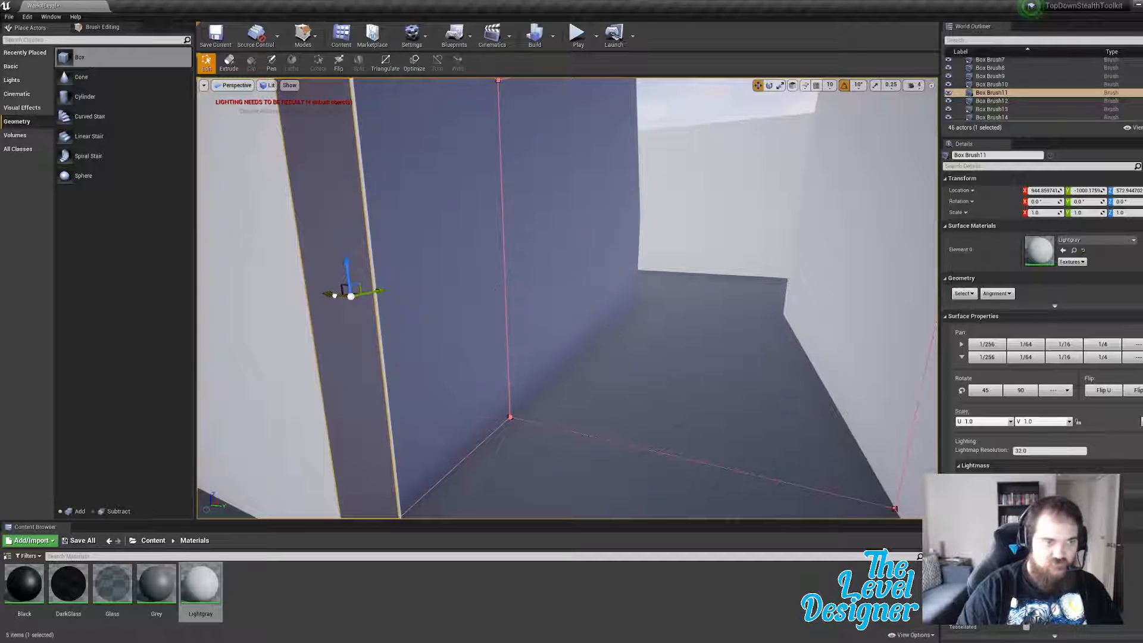
{"action": "left_click_drag", "start_coordinate": [337, 296], "coordinate": [340, 295]}
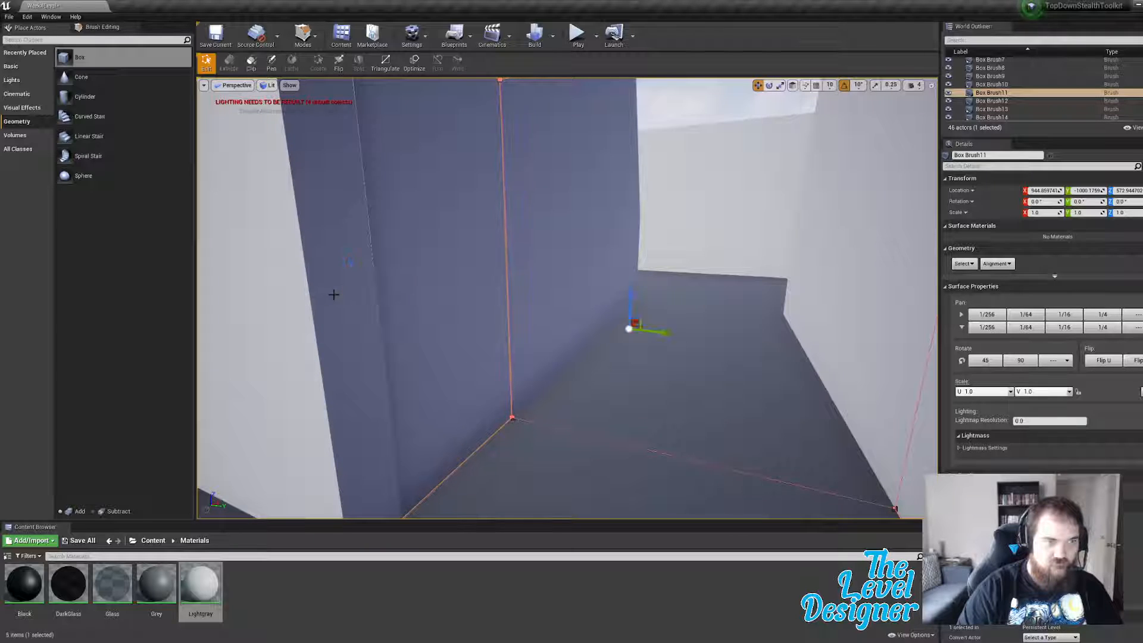
{"action": "mouse_move", "coordinate": [373, 308]}
{"action": "right_mouse_down"}
{"action": "mouse_move", "coordinate": [549, 274]}
{"action": "mouse_move", "coordinate": [503, 319]}
{"action": "mouse_move", "coordinate": [613, 332]}
{"action": "mouse_move", "coordinate": [504, 319]}
{"action": "mouse_move", "coordinate": [493, 301]}
{"action": "right_mouse_up"}
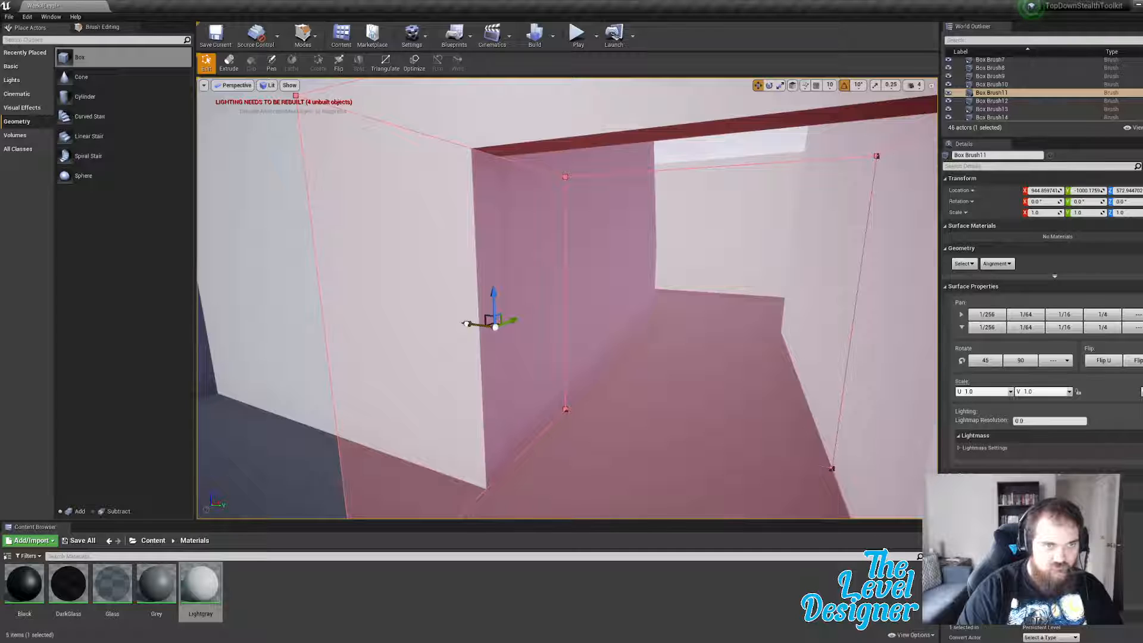
{"action": "left_click", "coordinate": [466, 323]}
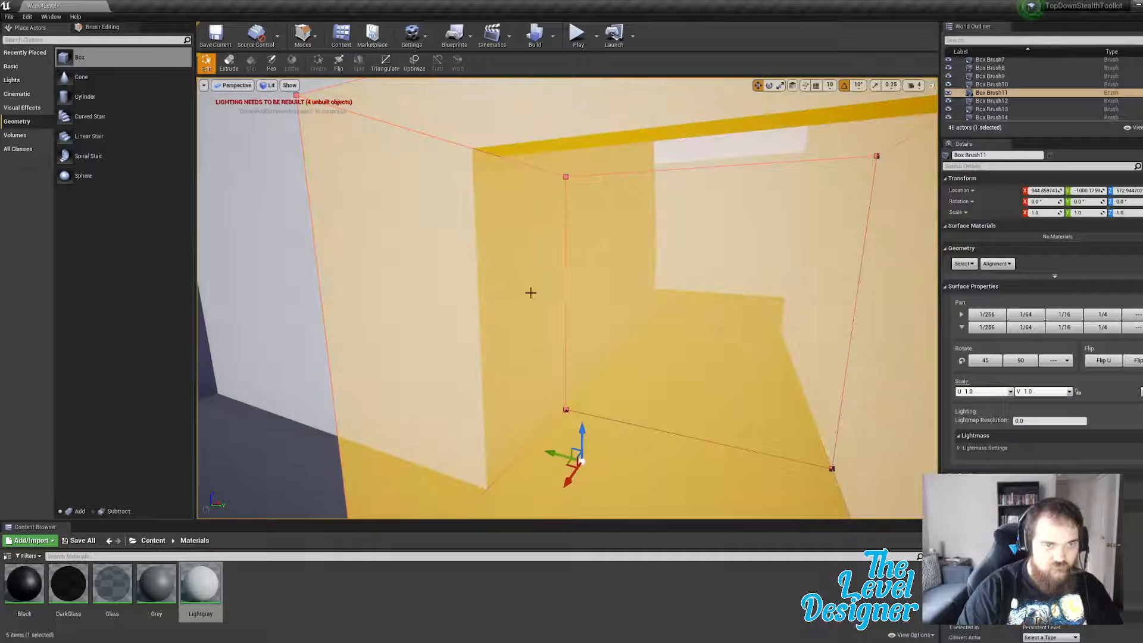
{"action": "right_click_drag", "start_coordinate": [531, 293], "coordinate": [556, 242]}
{"action": "left_click", "coordinate": [516, 156]}
Step: Apply the Grey material to the floor threshold of the guarded room's doorway
{"action": "mouse_move", "coordinate": [516, 156]}
{"action": "right_mouse_down"}
{"action": "mouse_move", "coordinate": [539, 197]}
{"action": "mouse_move", "coordinate": [554, 280]}
{"action": "mouse_move", "coordinate": [518, 292]}
{"action": "mouse_move", "coordinate": [558, 289]}
{"action": "right_mouse_up"}
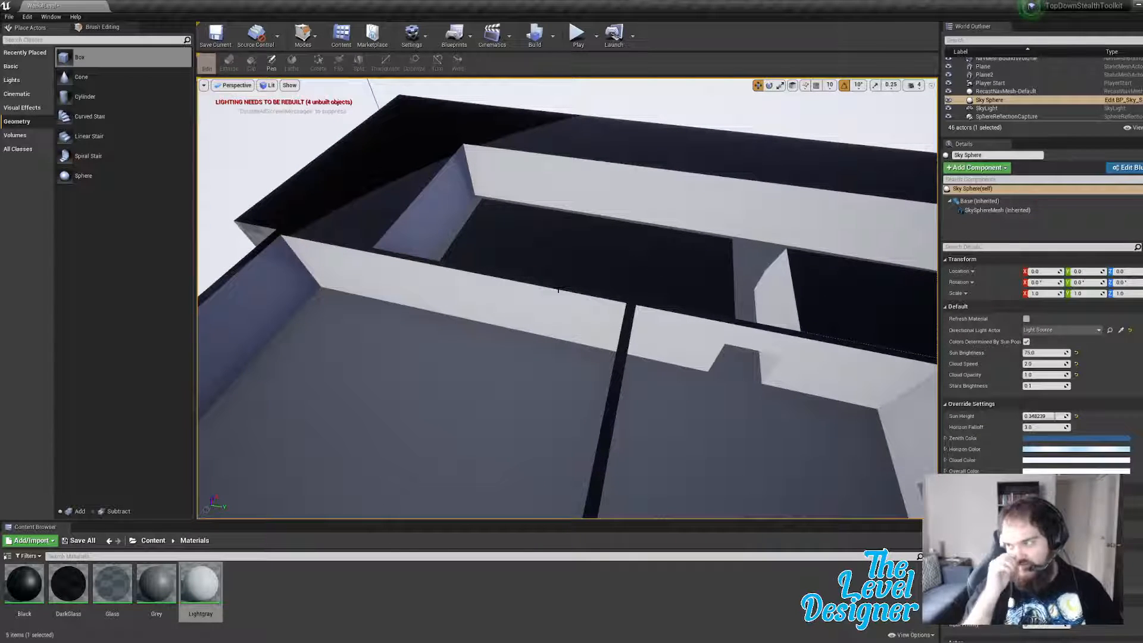
{"action": "right_click_drag", "start_coordinate": [564, 288], "coordinate": [705, 313]}
{"action": "left_click_drag", "start_coordinate": [159, 586], "coordinate": [673, 271]}
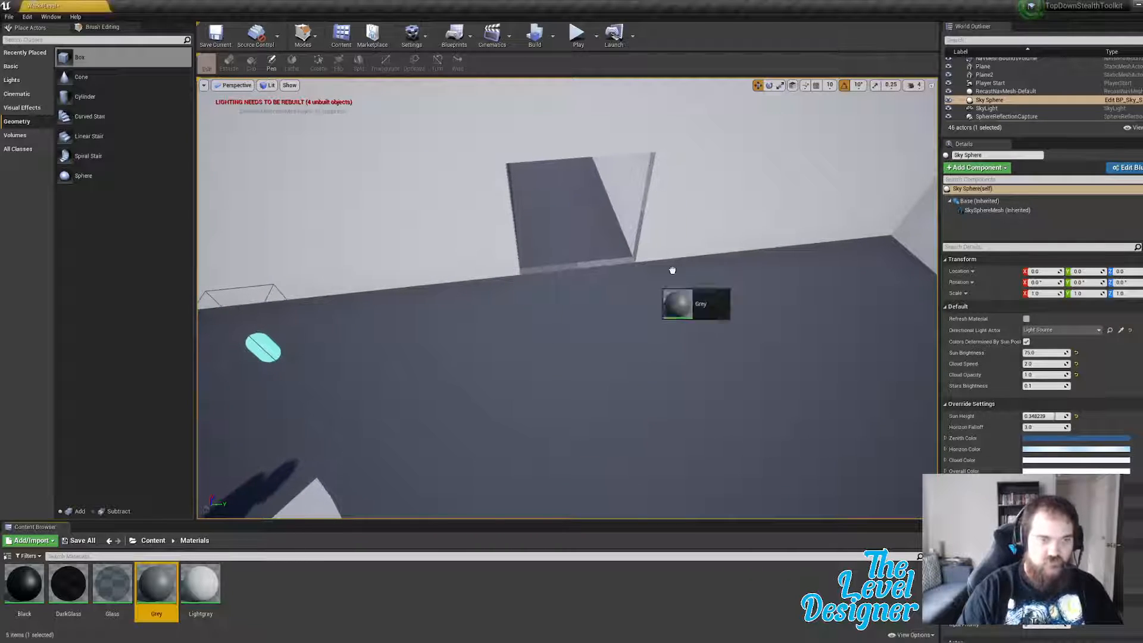
{"action": "left_click_drag", "start_coordinate": [592, 261], "coordinate": [593, 263]}
{"action": "right_click_drag", "start_coordinate": [593, 263], "coordinate": [494, 271]}
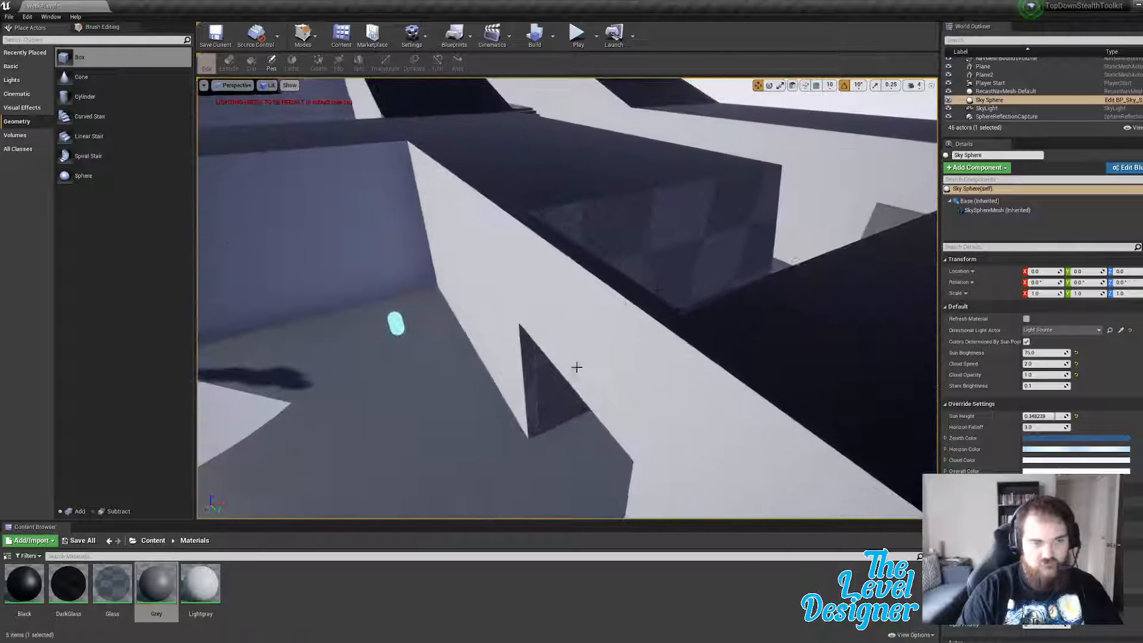
Step: Apply the Lightgray material to the checkered passage wall behind the guarded room's doorway
{"action": "left_click_drag", "start_coordinate": [201, 587], "coordinate": [451, 438]}
{"action": "left_click_drag", "start_coordinate": [542, 393], "coordinate": [543, 392]}
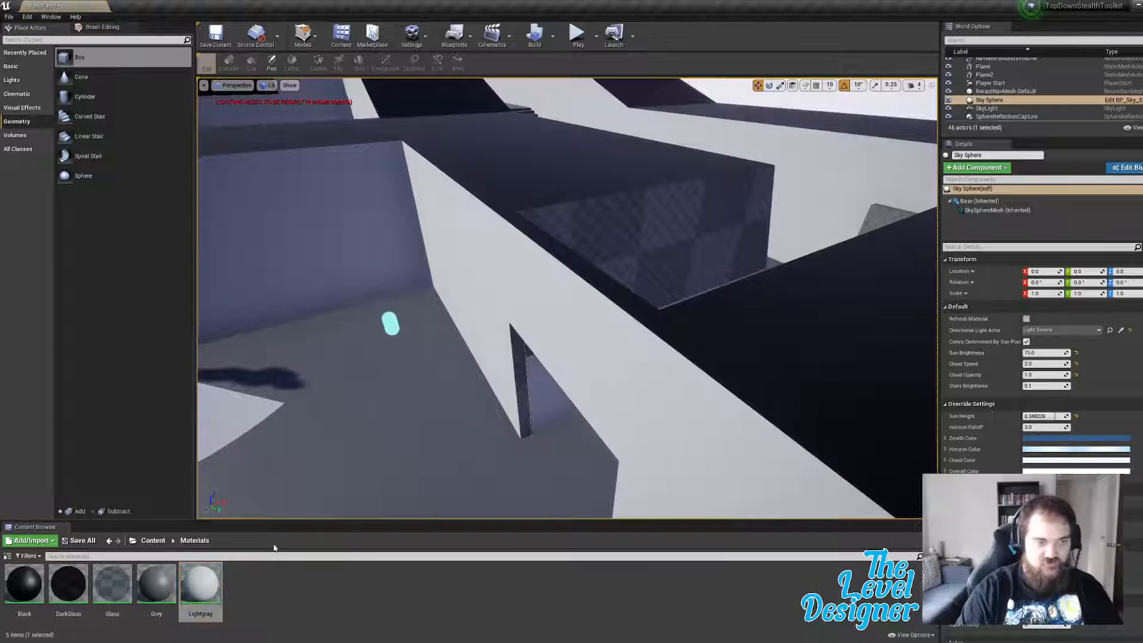
{"action": "left_click_drag", "start_coordinate": [200, 586], "coordinate": [643, 225]}
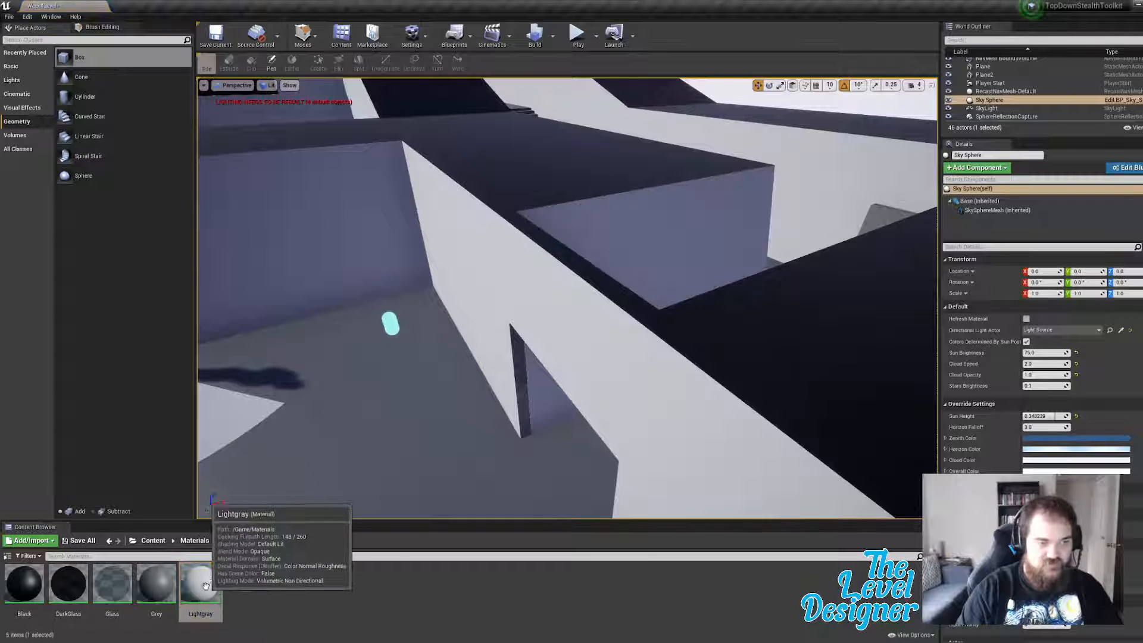
Step: Apply the Lightgray material to the unpainted side faces of the doorway opening in the guarded room
{"action": "left_click_drag", "start_coordinate": [200, 587], "coordinate": [522, 377]}
{"action": "right_click_drag", "start_coordinate": [523, 377], "coordinate": [623, 388]}
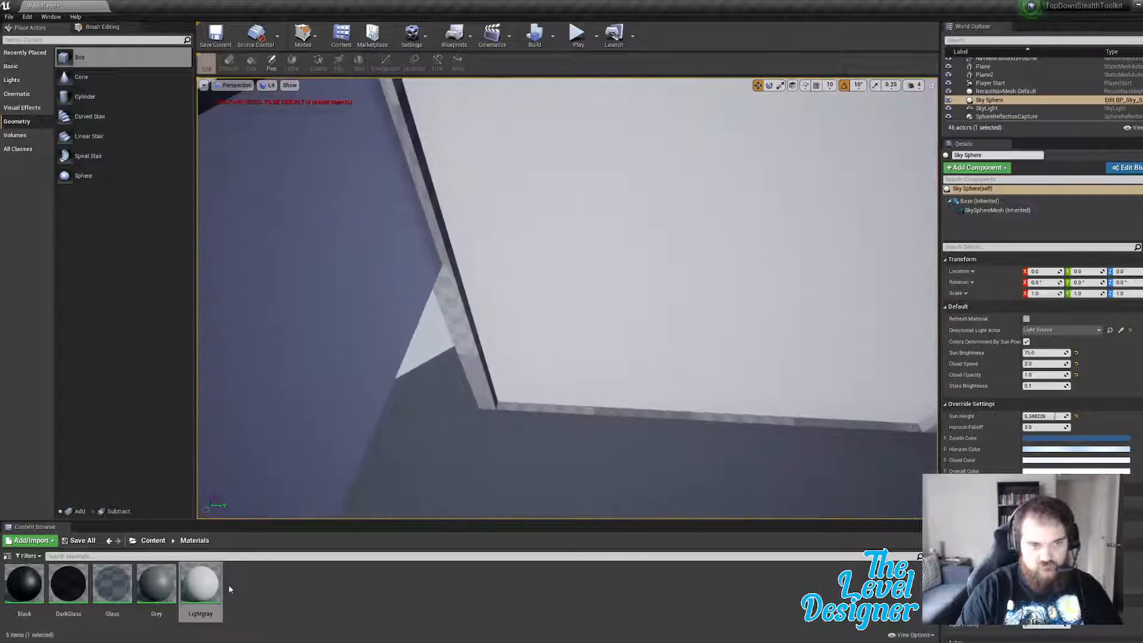
{"action": "left_click_drag", "start_coordinate": [201, 587], "coordinate": [463, 367]}
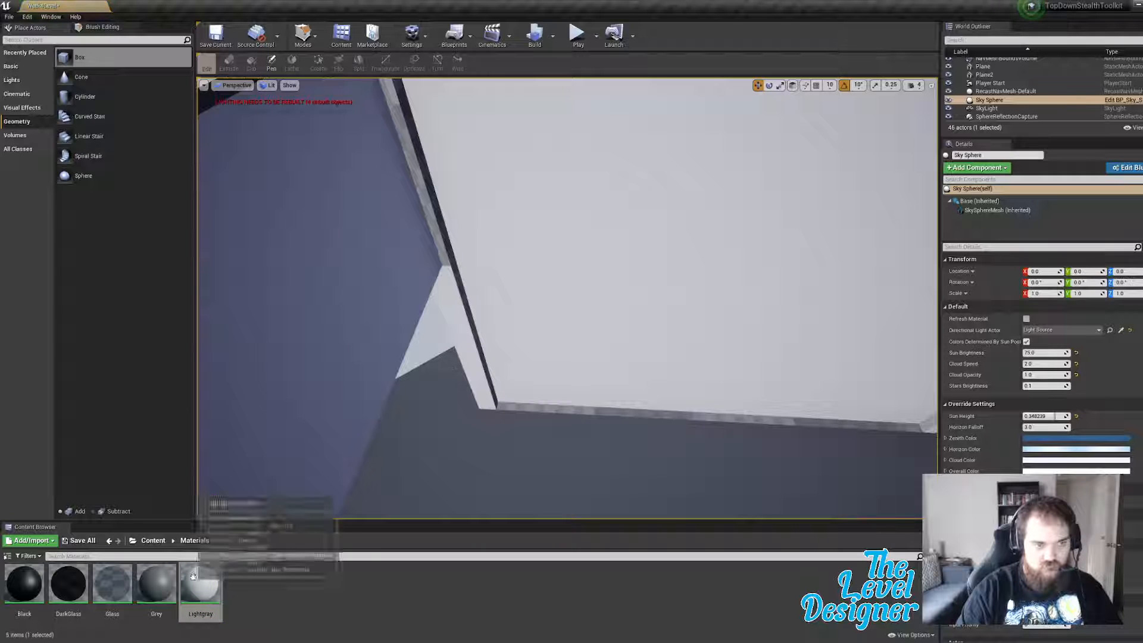
{"action": "left_click_drag", "start_coordinate": [200, 586], "coordinate": [298, 477]}
{"action": "left_click_drag", "start_coordinate": [430, 213], "coordinate": [432, 216]}
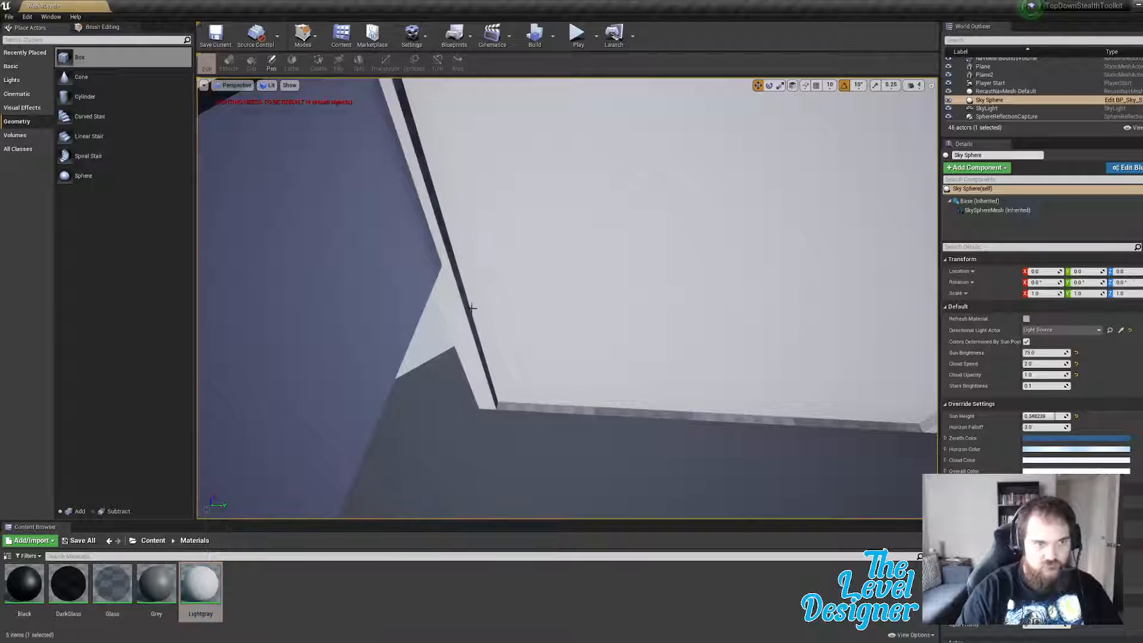
Step: Apply the Grey material to the checkered strip at the foot of the white wall, and Black to the adjoining wall block
{"action": "left_click_drag", "start_coordinate": [170, 589], "coordinate": [581, 409]}
{"action": "right_click_drag", "start_coordinate": [581, 410], "coordinate": [551, 445]}
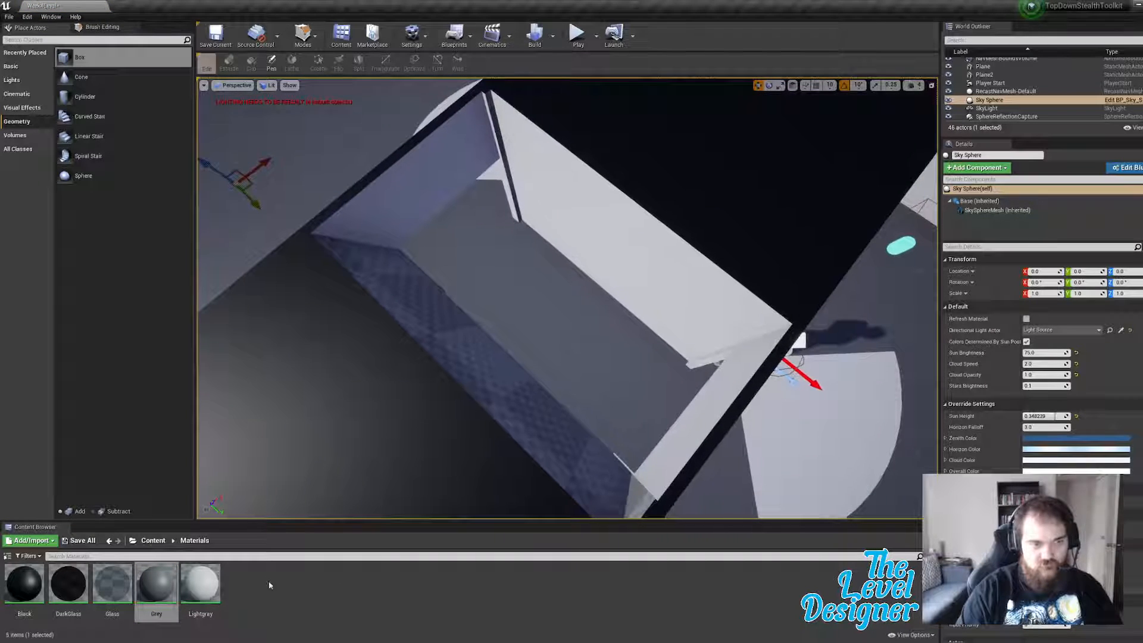
{"action": "left_click_drag", "start_coordinate": [24, 581], "coordinate": [555, 378]}
{"action": "right_click_drag", "start_coordinate": [555, 378], "coordinate": [583, 361]}
{"action": "mouse_move", "coordinate": [681, 304]}
{"action": "right_mouse_down"}
{"action": "mouse_move", "coordinate": [681, 282]}
{"action": "mouse_move", "coordinate": [714, 276]}
{"action": "mouse_move", "coordinate": [681, 301]}
{"action": "right_mouse_up"}
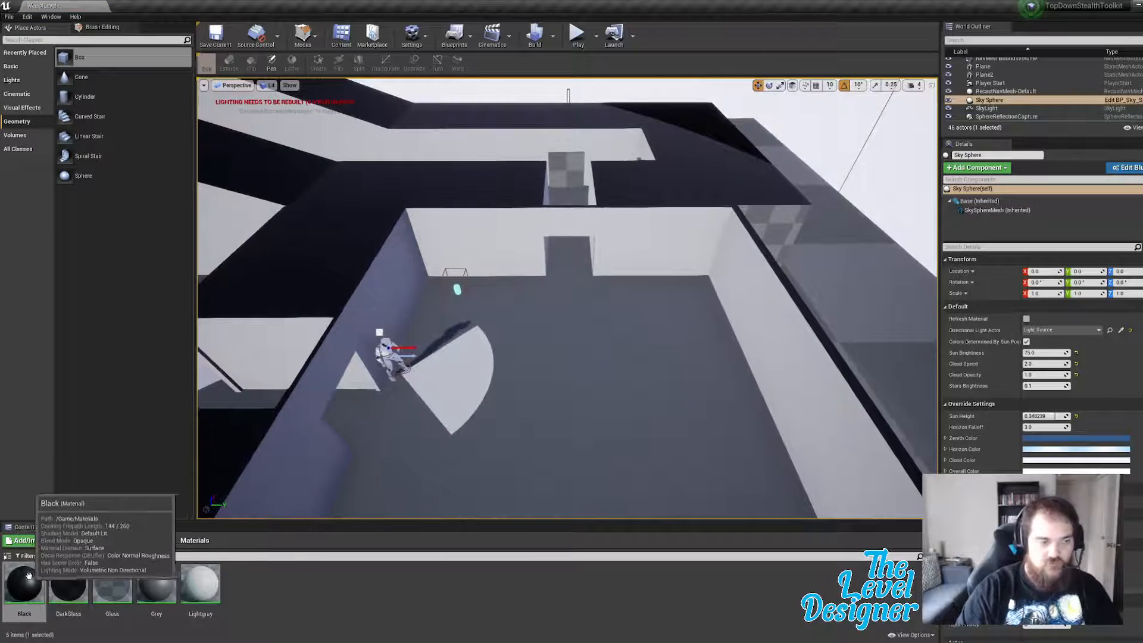
Step: Duplicate the Lightgray material as Red and open the copy in the material editor
{"action": "right_click", "coordinate": [196, 590]}
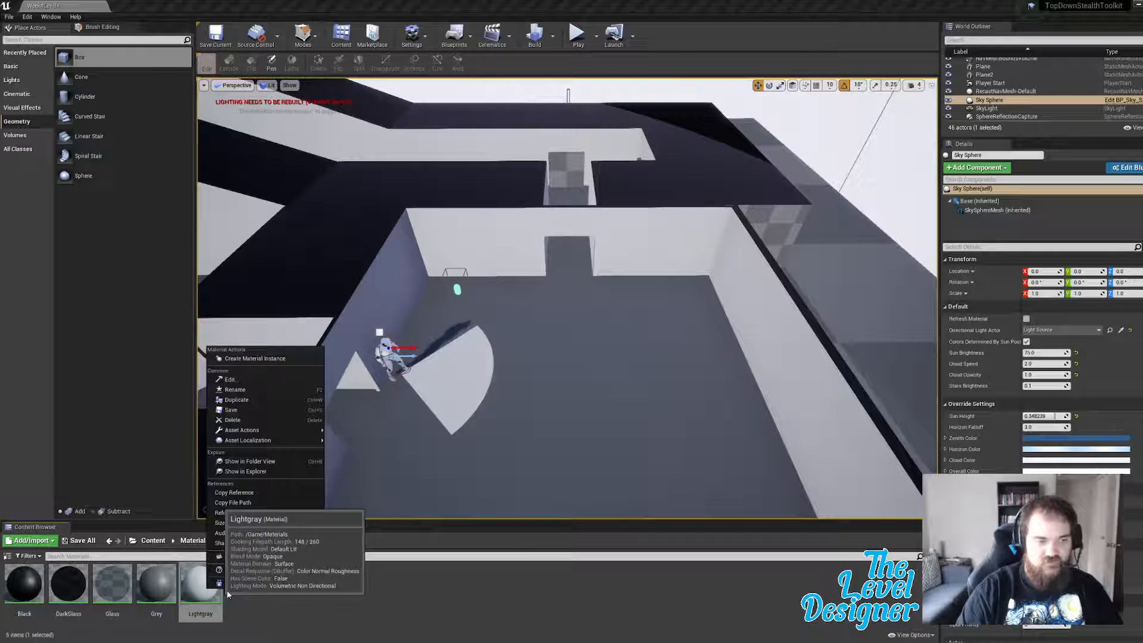
{"action": "left_click", "coordinate": [258, 399]}
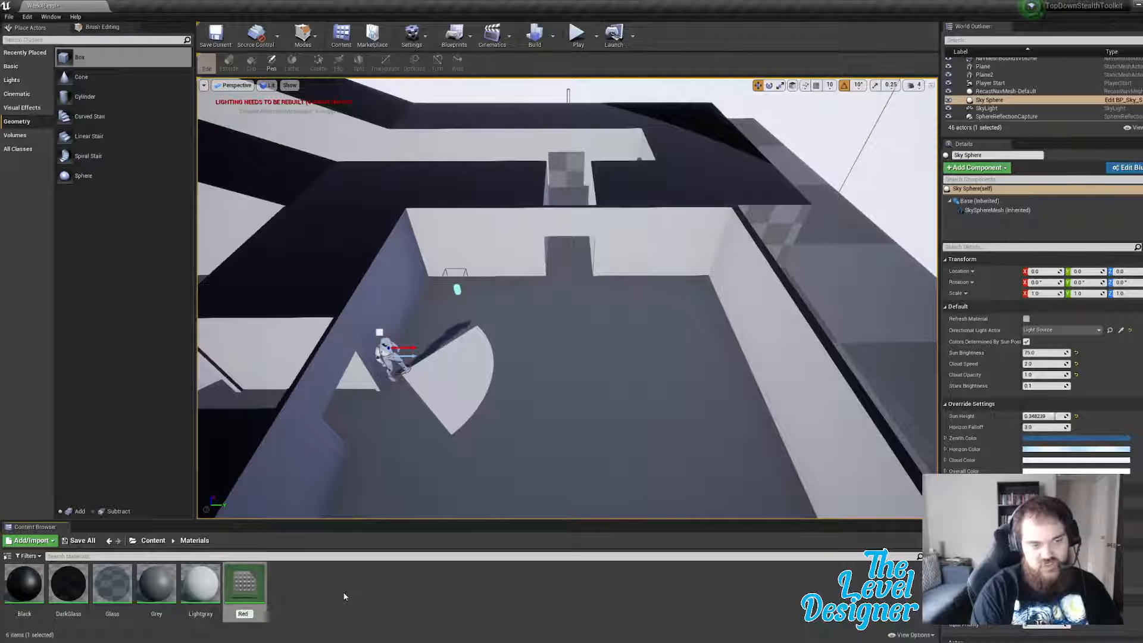
{"action": "double_click", "coordinate": [244, 580]}
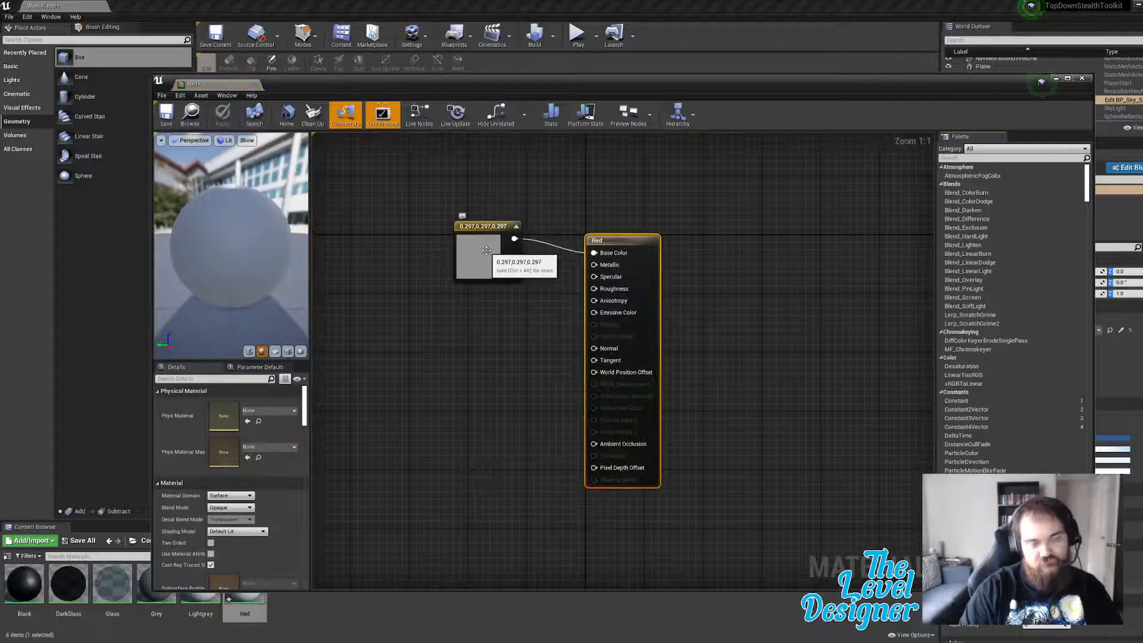
Step: Set the green and blue values of the Red material's base color constant to 0, save the material and close its editor
{"action": "left_click", "coordinate": [487, 250]}
{"action": "double_click", "coordinate": [486, 255]}
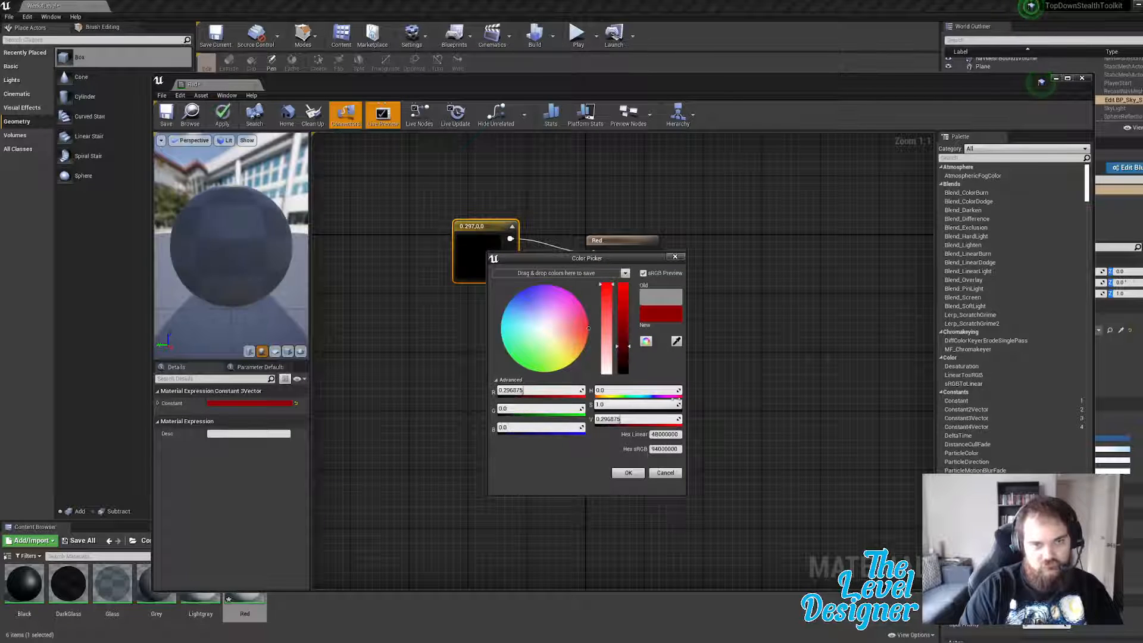
{"action": "left_click", "coordinate": [628, 472]}
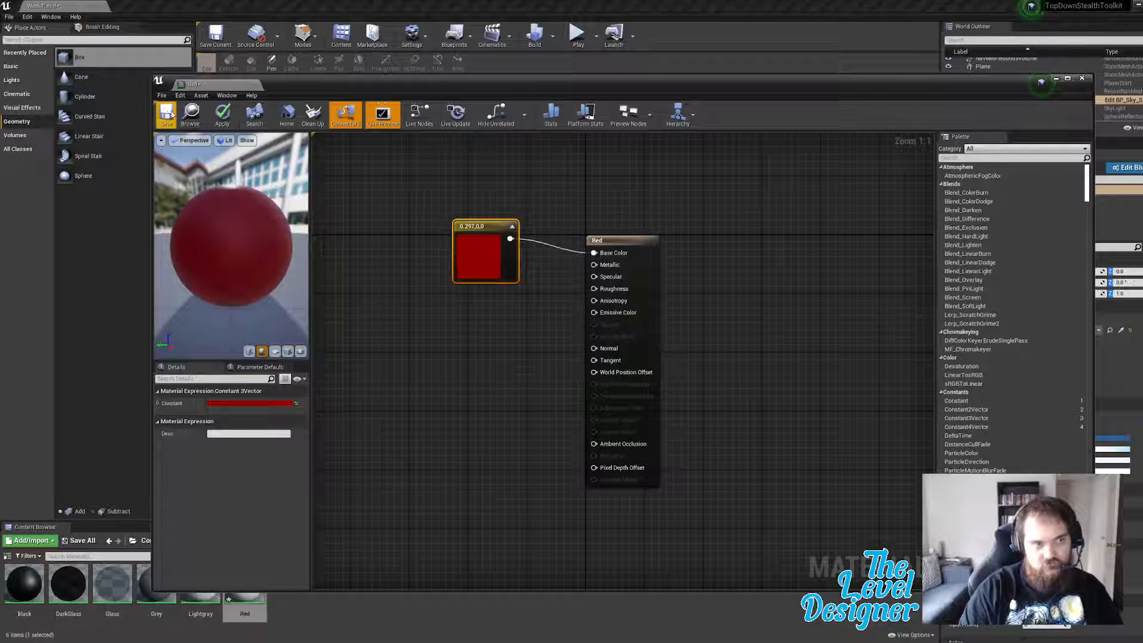
{"action": "left_click", "coordinate": [158, 404]}
{"action": "left_click", "coordinate": [159, 403]}
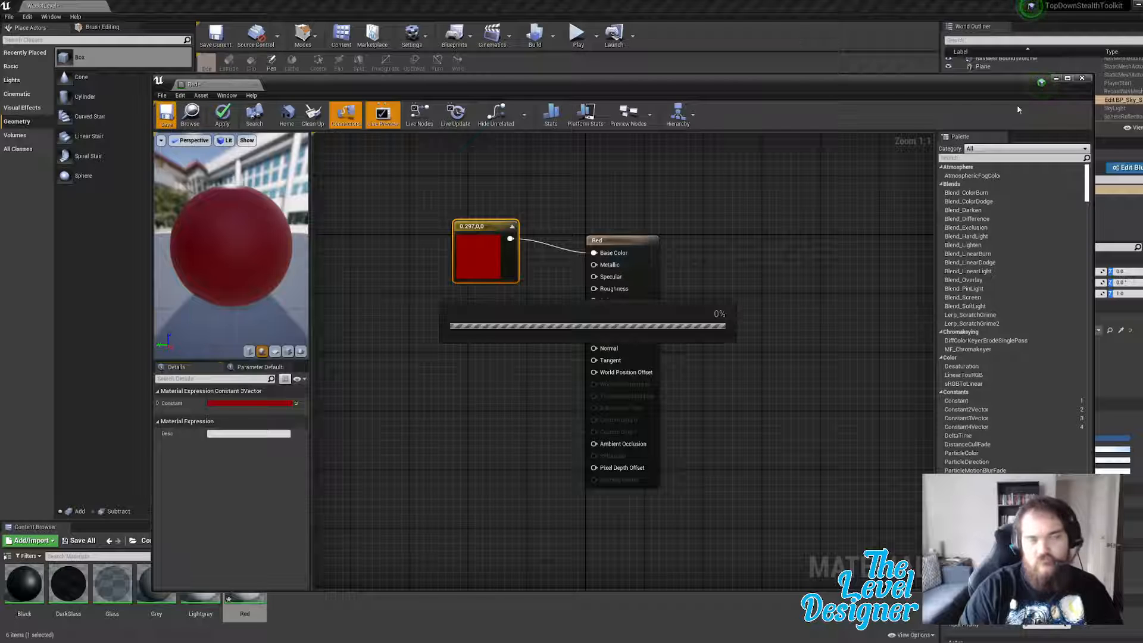
{"action": "left_click", "coordinate": [1085, 79]}
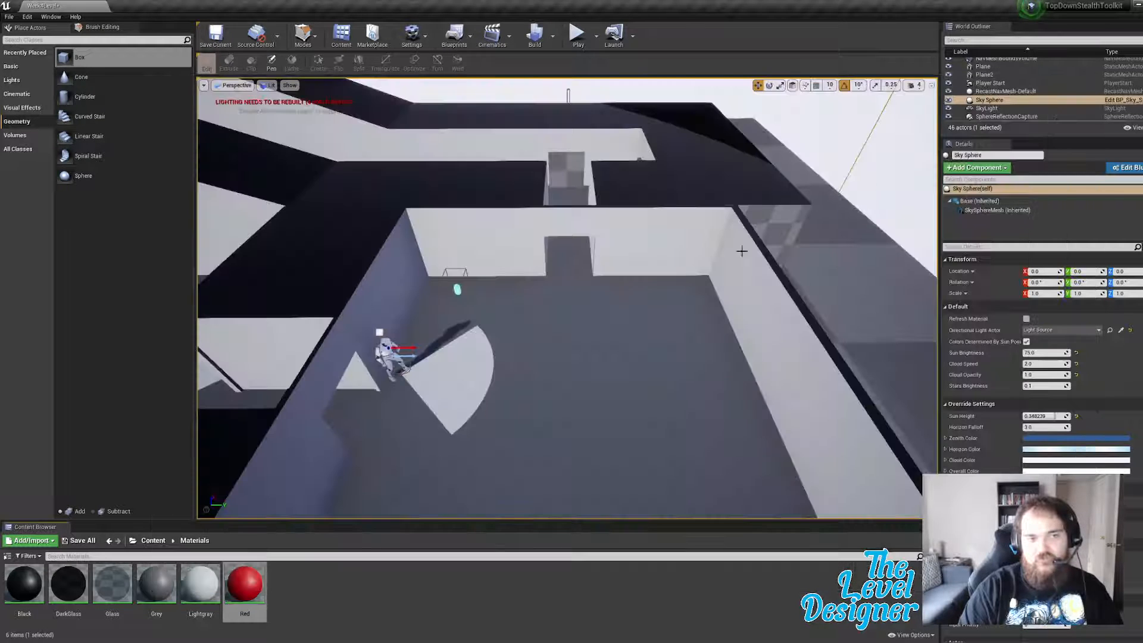
Step: Apply the Red material to the checkered front faces of the two door panels at the corridor's end and the second panel's edge
{"action": "key", "text": "w"}
{"action": "mouse_move", "coordinate": [740, 251]}
{"action": "right_mouse_down"}
{"action": "mouse_move", "coordinate": [755, 197]}
{"action": "mouse_move", "coordinate": [740, 251]}
{"action": "right_mouse_up"}
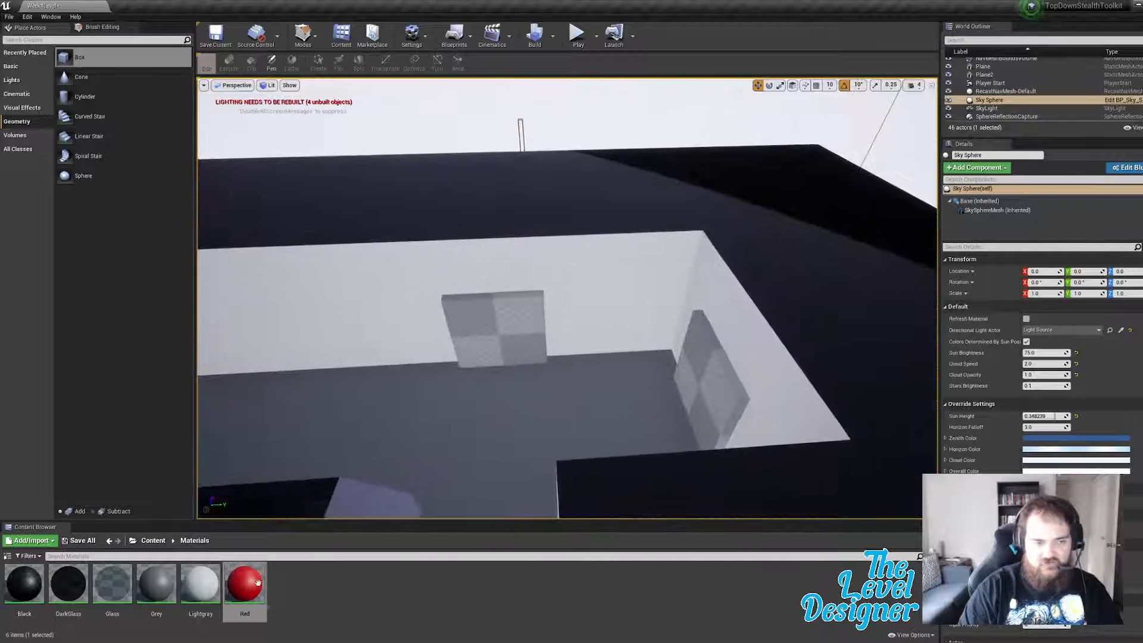
{"action": "left_click_drag", "start_coordinate": [248, 582], "coordinate": [499, 341]}
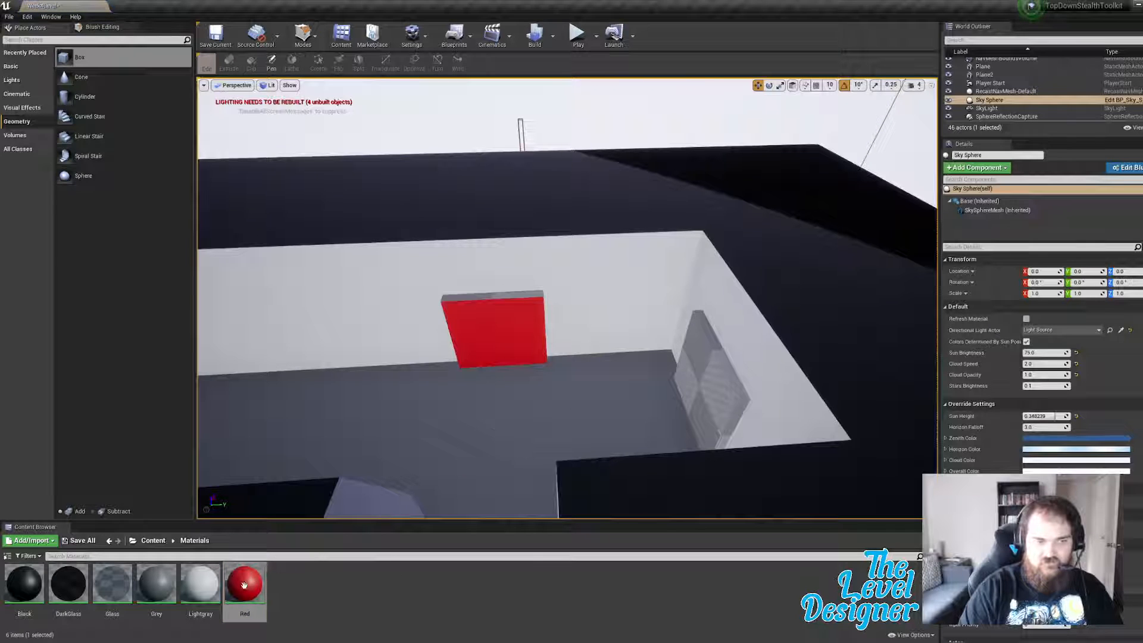
{"action": "left_click_drag", "start_coordinate": [684, 373], "coordinate": [686, 375]}
{"action": "left_click_drag", "start_coordinate": [245, 575], "coordinate": [727, 373]}
{"action": "left_click_drag", "start_coordinate": [245, 584], "coordinate": [831, 463]}
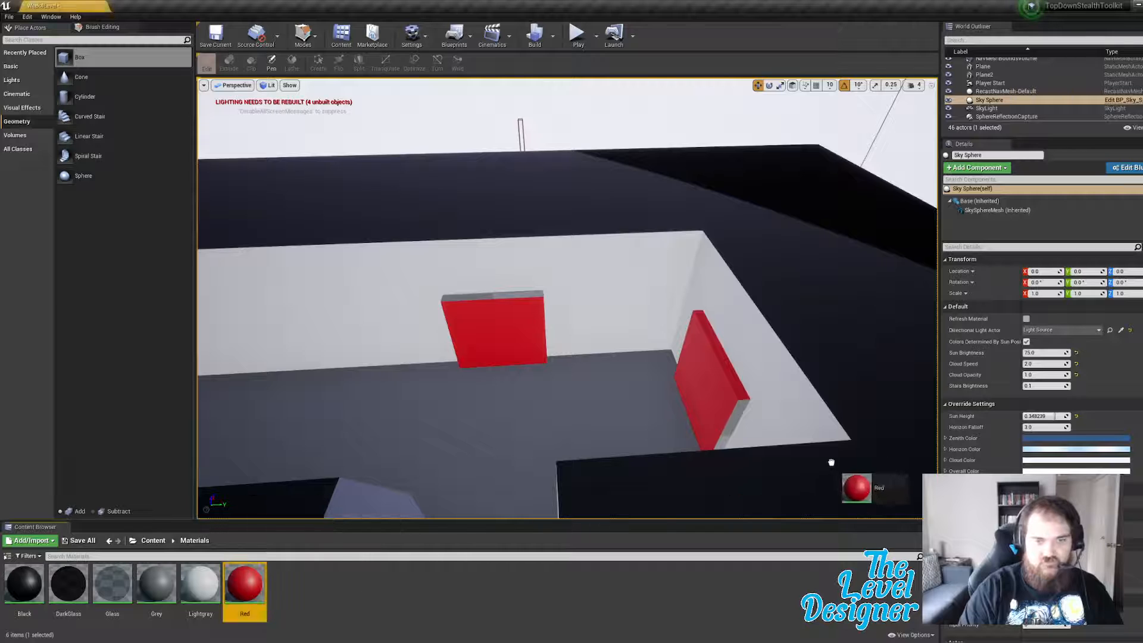
Step: Apply the Red material to the top and the exposed side edge of the door panel on the long corridor wall
{"action": "key", "text": "a"}
{"action": "right_click_drag", "start_coordinate": [674, 400], "coordinate": [780, 397]}
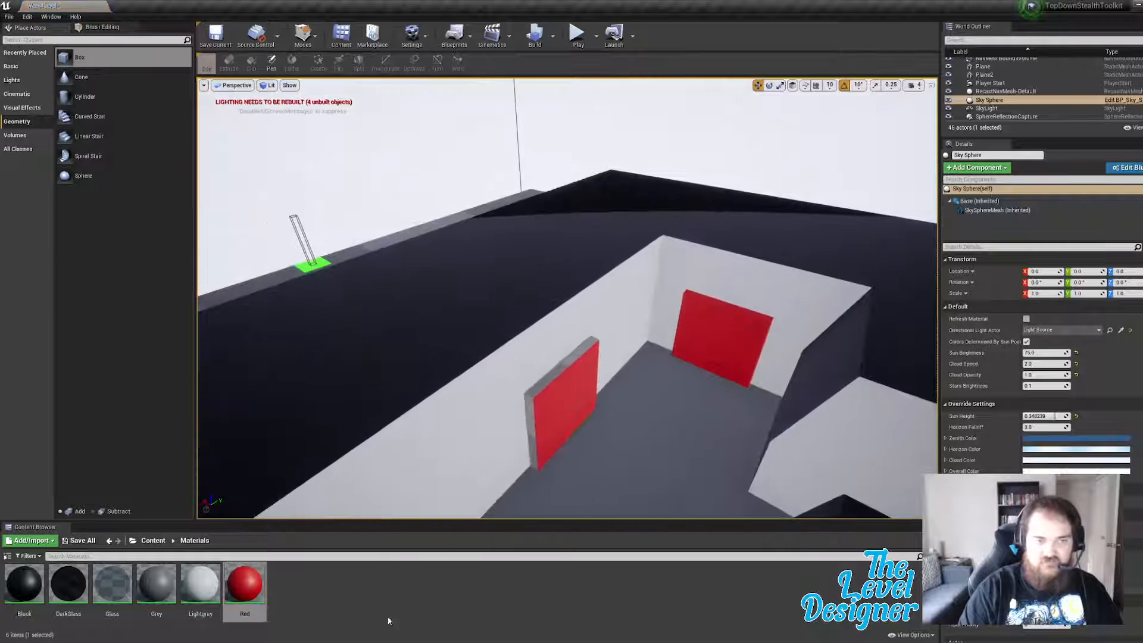
{"action": "left_click_drag", "start_coordinate": [249, 578], "coordinate": [542, 388]}
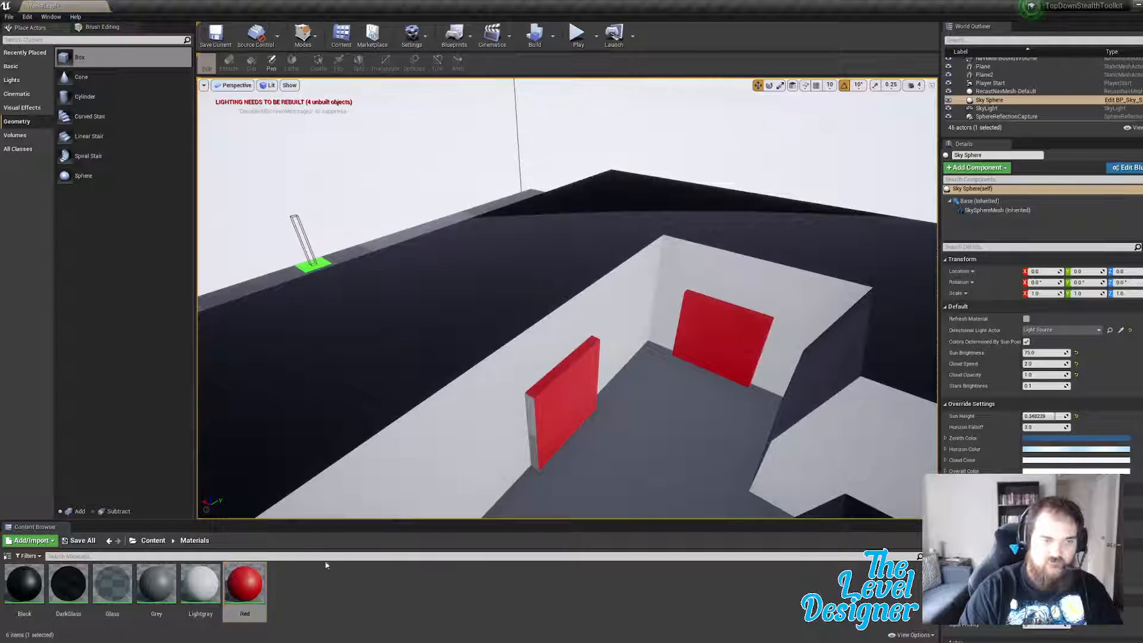
{"action": "left_click_drag", "start_coordinate": [245, 584], "coordinate": [531, 428]}
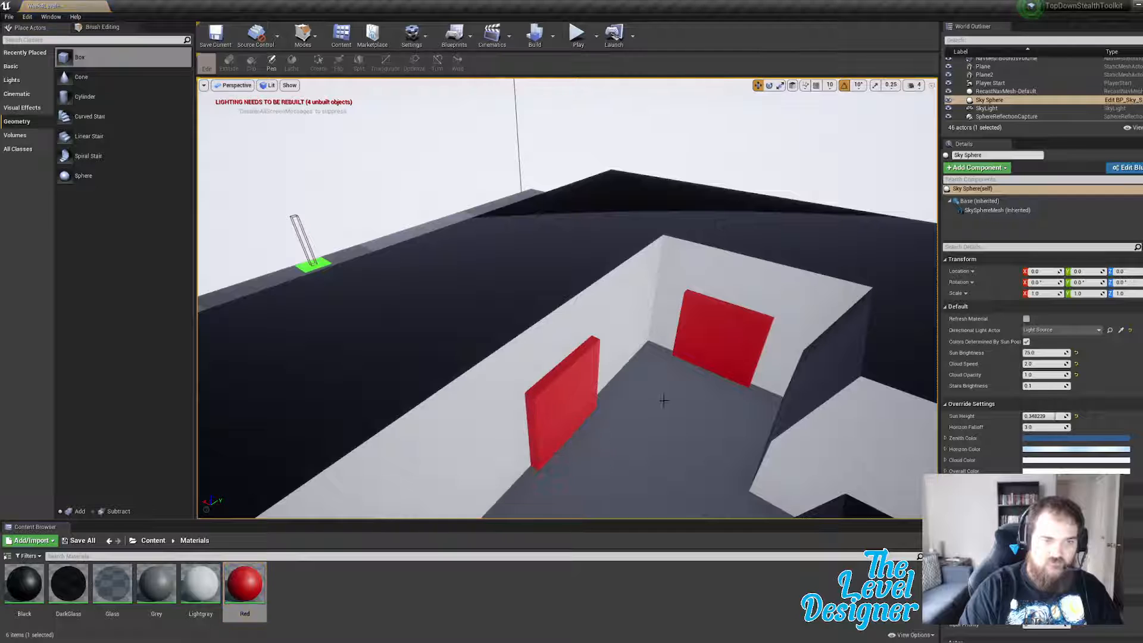
{"action": "key", "text": "s"}
{"action": "mouse_move", "coordinate": [664, 400]}
{"action": "right_mouse_down"}
{"action": "mouse_move", "coordinate": [690, 396]}
{"action": "mouse_move", "coordinate": [554, 405]}
{"action": "mouse_move", "coordinate": [535, 429]}
{"action": "mouse_move", "coordinate": [664, 397]}
{"action": "right_mouse_up"}
{"action": "key", "text": "w"}
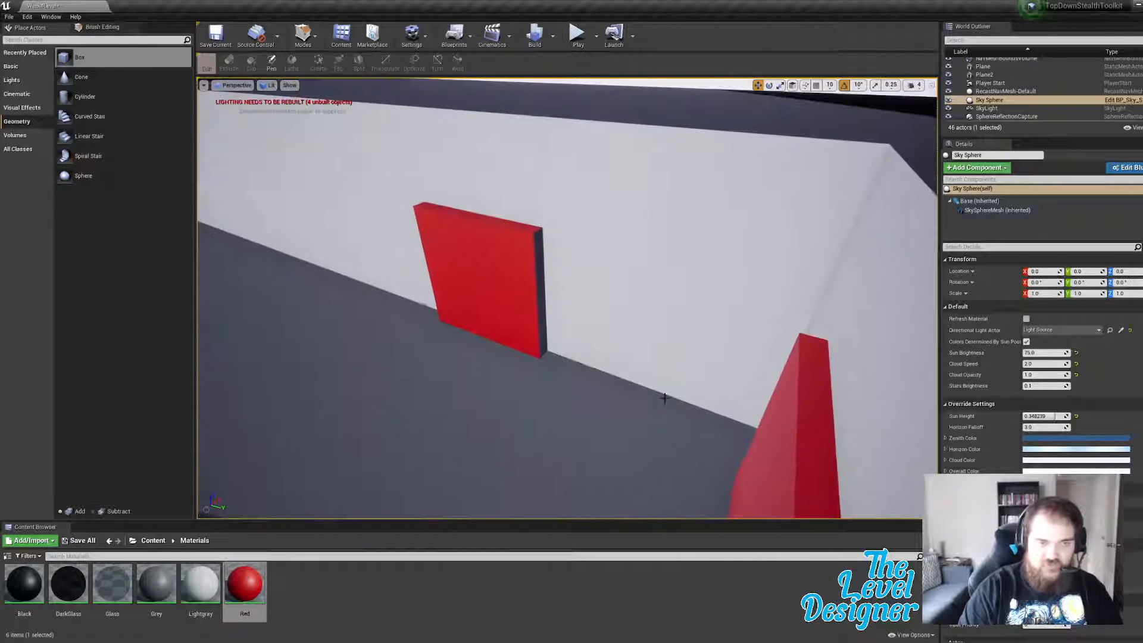
Step: Apply the Red material to the remaining dark side edges of both door panels
{"action": "left_click_drag", "start_coordinate": [244, 583], "coordinate": [542, 290]}
{"action": "right_click_drag", "start_coordinate": [541, 290], "coordinate": [487, 362]}
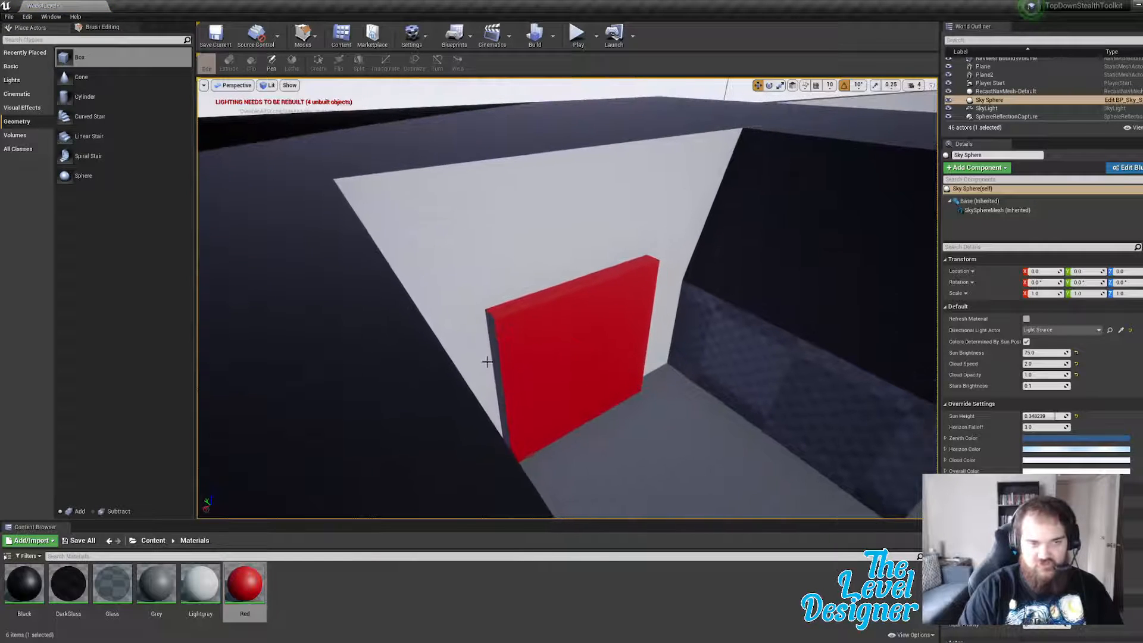
{"action": "left_click_drag", "start_coordinate": [239, 587], "coordinate": [487, 382]}
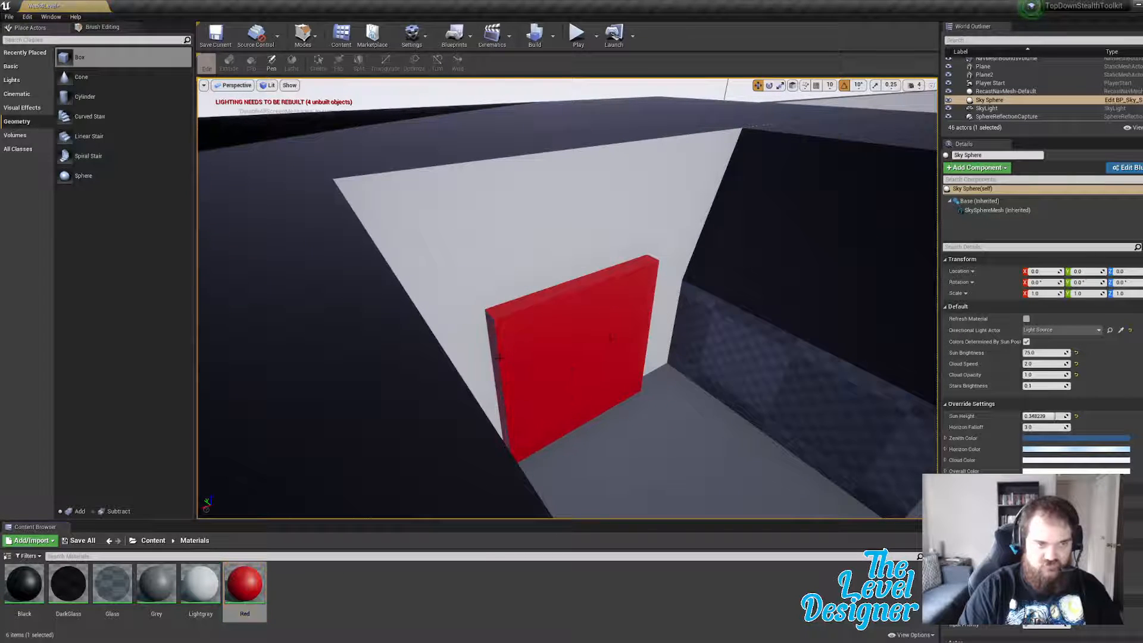
{"action": "right_click_drag", "start_coordinate": [499, 358], "coordinate": [677, 251]}
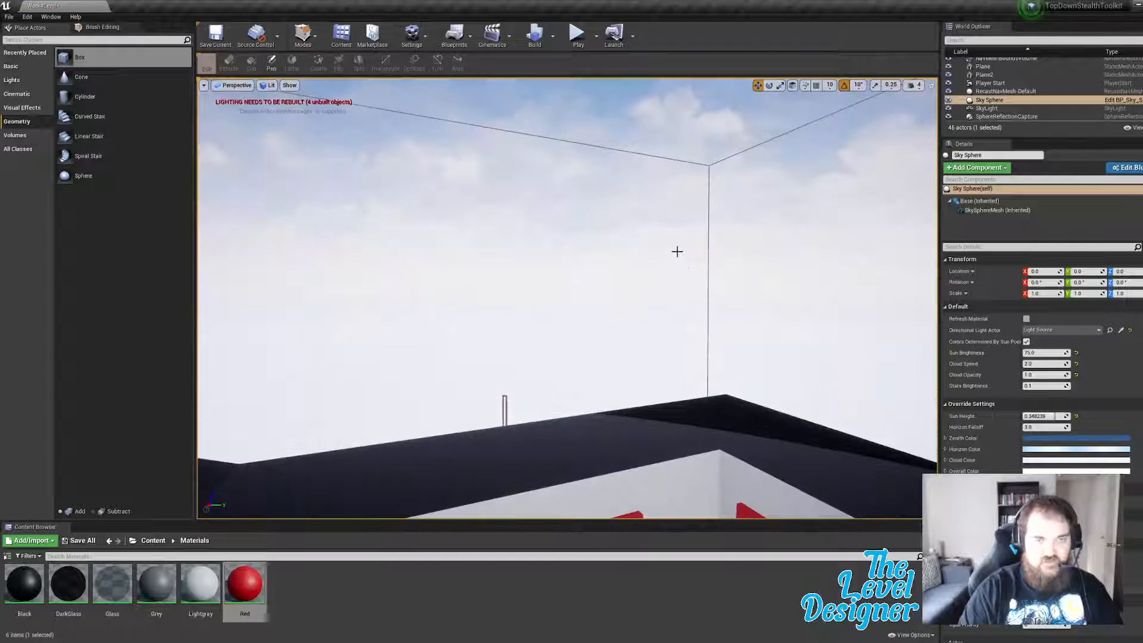
Step: Duplicate the red door panel on the long corridor wall and move the copy past the stairs onto the raised corridor section
{"action": "right_click_drag", "start_coordinate": [692, 120], "coordinate": [548, 363]}
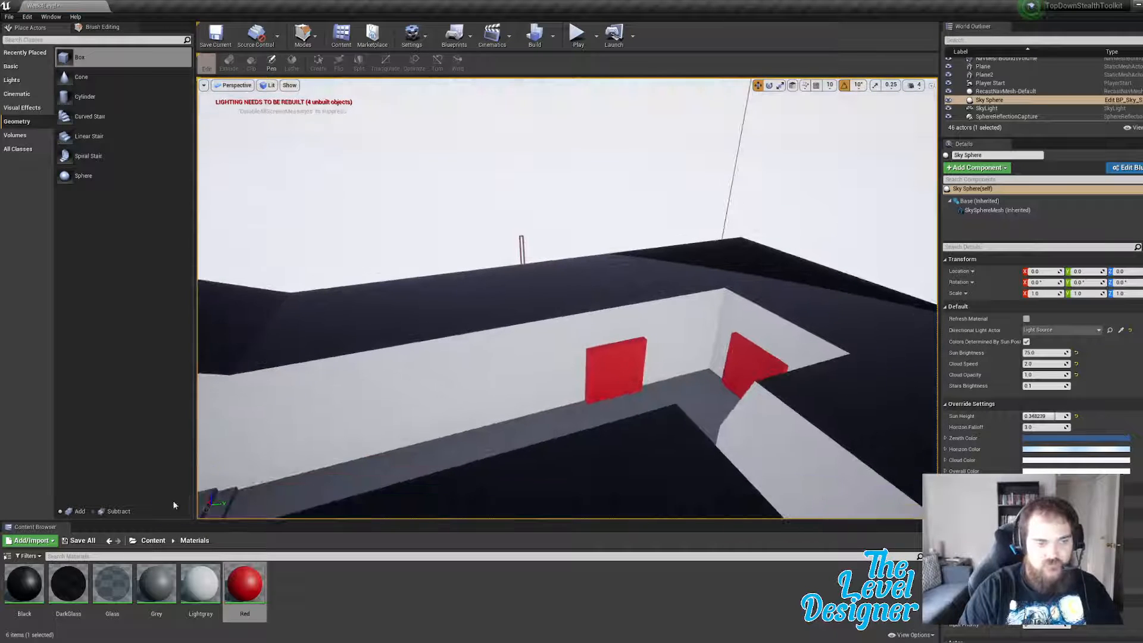
{"action": "left_click", "coordinate": [154, 540]}
{"action": "left_click", "coordinate": [613, 369]}
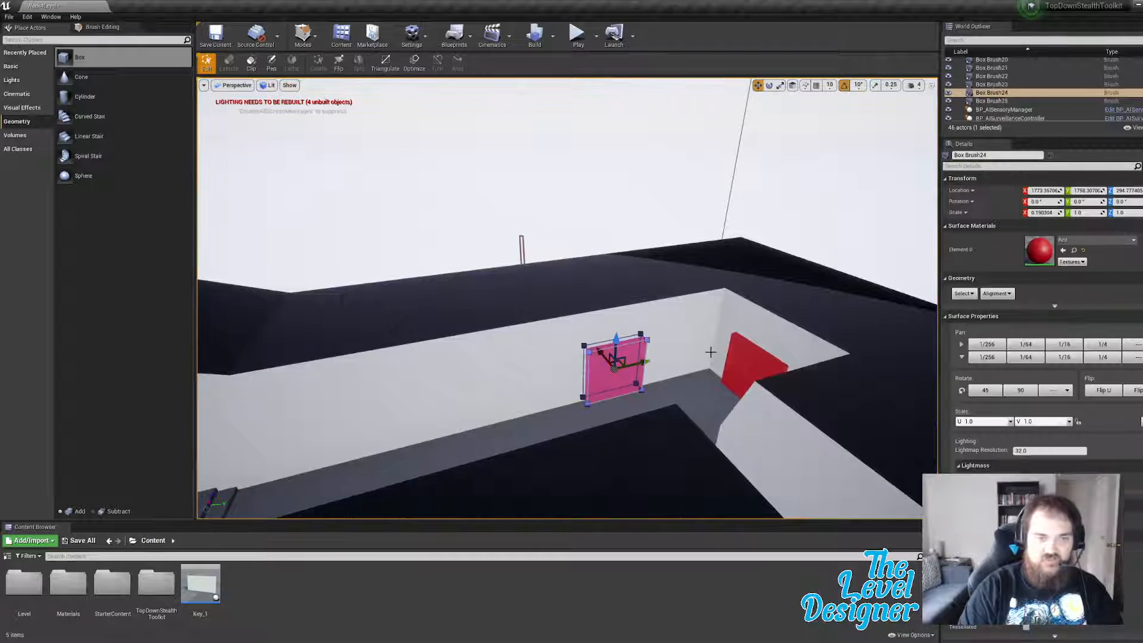
{"action": "right_click_drag", "start_coordinate": [613, 369], "coordinate": [605, 444]}
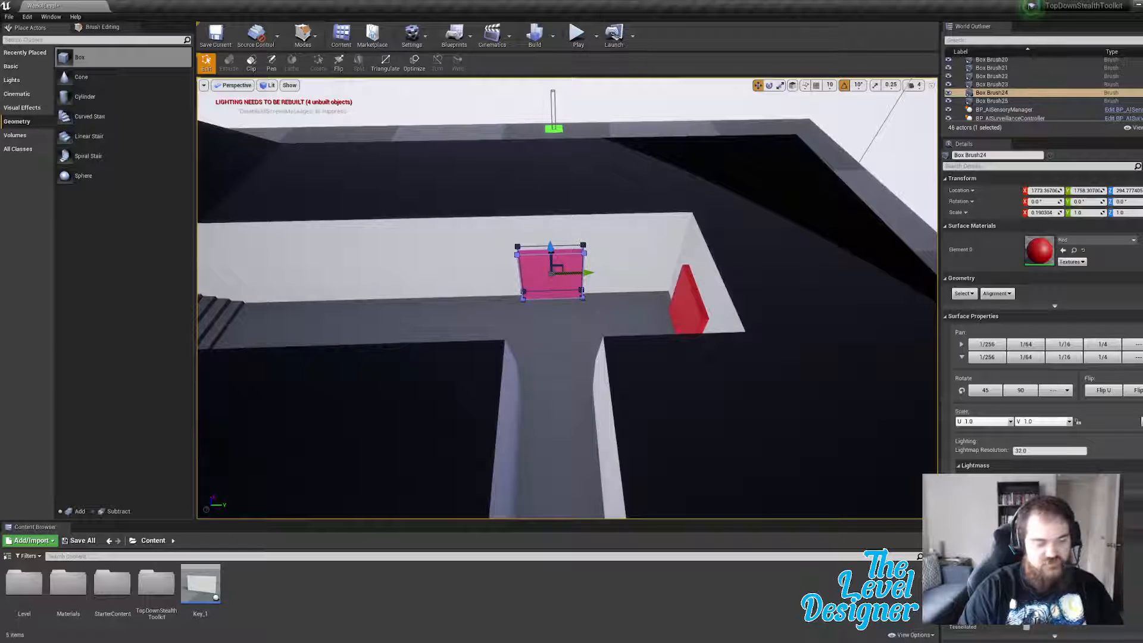
{"action": "key", "text": "ctrl+w"}
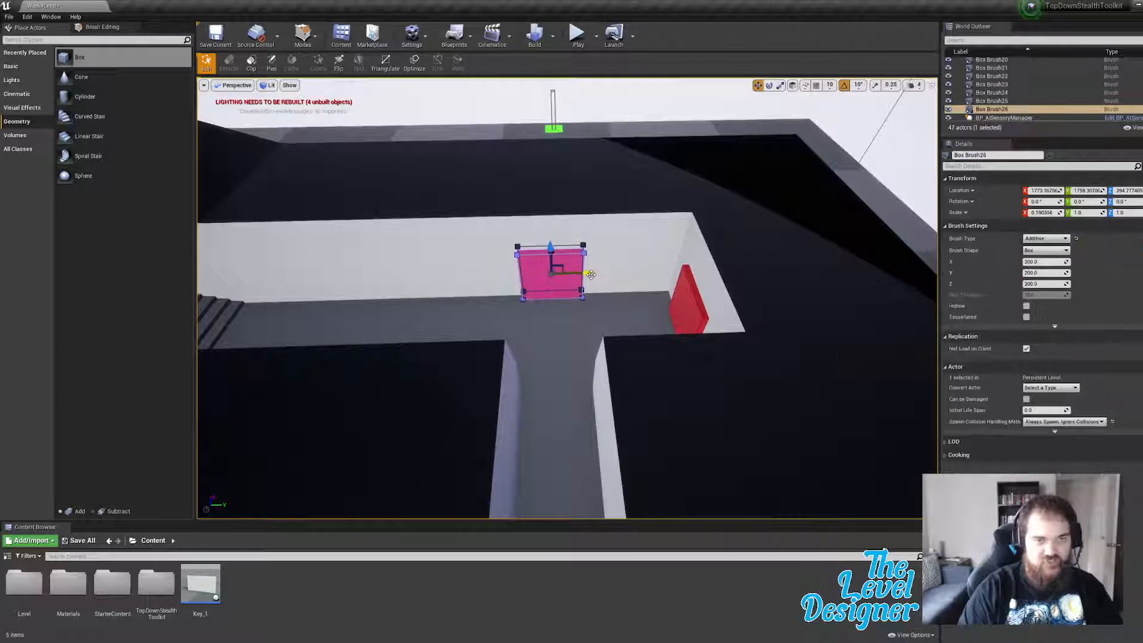
{"action": "left_click_drag", "start_coordinate": [290, 254], "coordinate": [256, 256]}
{"action": "mouse_move", "coordinate": [256, 256]}
{"action": "right_mouse_down"}
{"action": "mouse_move", "coordinate": [498, 298]}
{"action": "mouse_move", "coordinate": [985, 316]}
{"action": "right_mouse_up"}
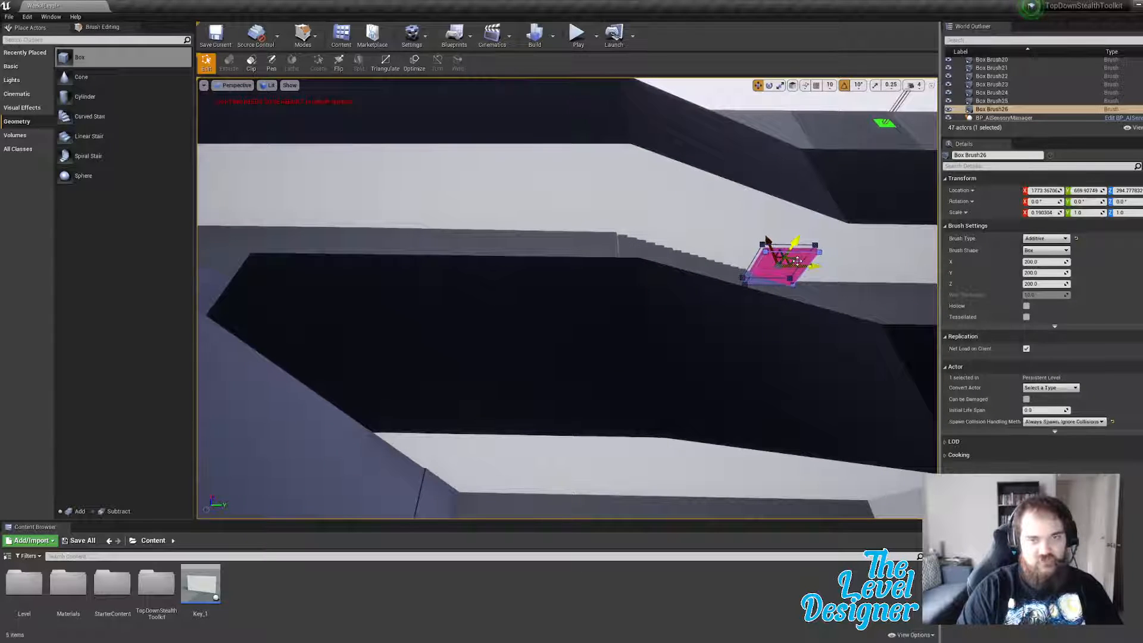
{"action": "left_click_drag", "start_coordinate": [541, 209], "coordinate": [530, 206]}
{"action": "key", "text": "a"}
{"action": "right_click_drag", "start_coordinate": [530, 205], "coordinate": [545, 205]}
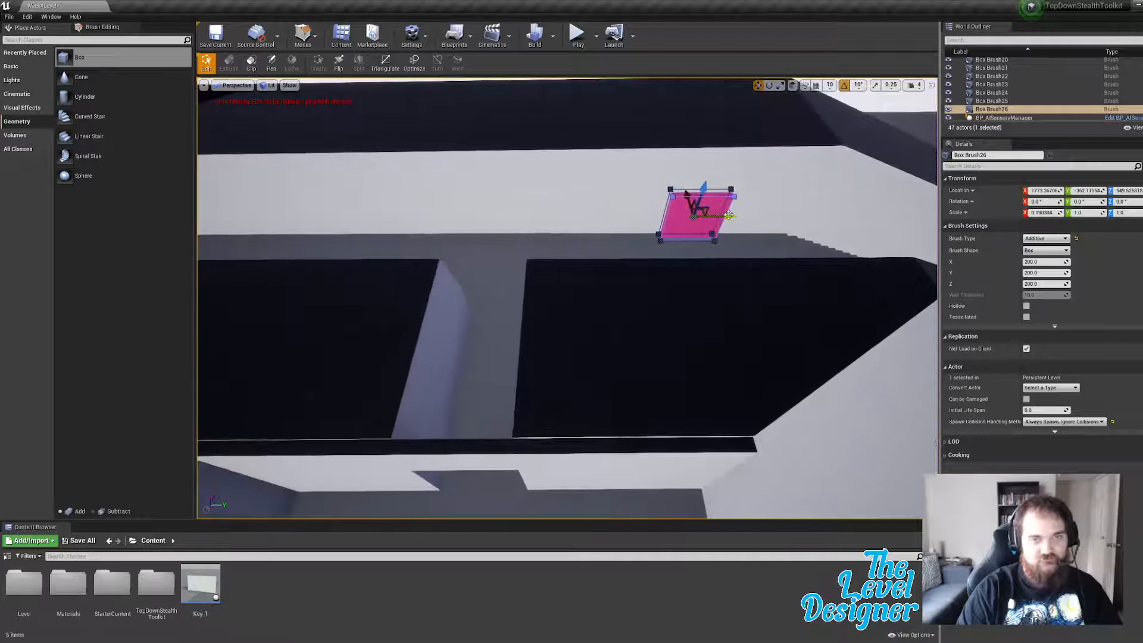
Step: Move the copied door panel along the corridor and into the thin wall beside the large room, at about X 946, Y -2297
{"action": "left_click_drag", "start_coordinate": [730, 216], "coordinate": [280, 218]}
{"action": "mouse_move", "coordinate": [280, 218]}
{"action": "right_mouse_down"}
{"action": "mouse_move", "coordinate": [250, 217]}
{"action": "mouse_move", "coordinate": [303, 218]}
{"action": "right_mouse_up"}
{"action": "key", "text": "a"}
{"action": "mouse_move", "coordinate": [635, 200]}
{"action": "left_mouse_down"}
{"action": "mouse_move", "coordinate": [535, 205]}
{"action": "mouse_move", "coordinate": [476, 303]}
{"action": "mouse_move", "coordinate": [462, 384]}
{"action": "left_mouse_up"}
{"action": "key", "text": "a"}
{"action": "right_click_drag", "start_coordinate": [462, 384], "coordinate": [536, 372]}
Step: Thicken the copied door panel to an X scale of about 0.24, center it in the thin wall and duplicate it in place
{"action": "key", "text": "e"}
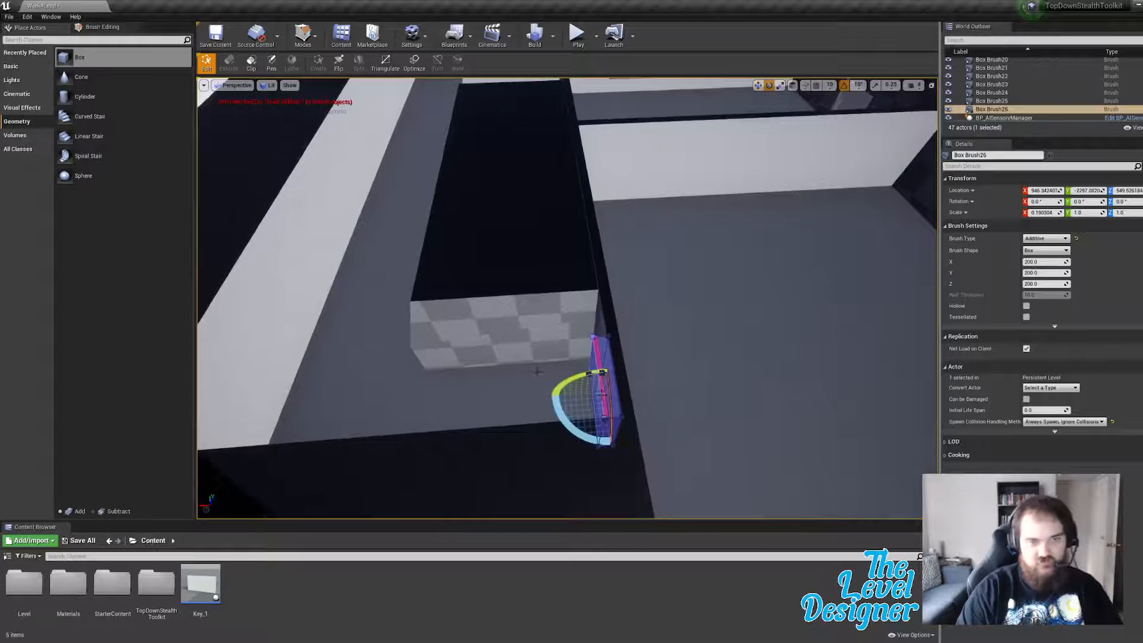
{"action": "key", "text": "r"}
{"action": "left_click_drag", "start_coordinate": [572, 397], "coordinate": [571, 397]}
{"action": "key", "text": "w"}
{"action": "right_click_drag", "start_coordinate": [582, 371], "coordinate": [452, 324]}
{"action": "right_click_drag", "start_coordinate": [618, 367], "coordinate": [199, 174]}
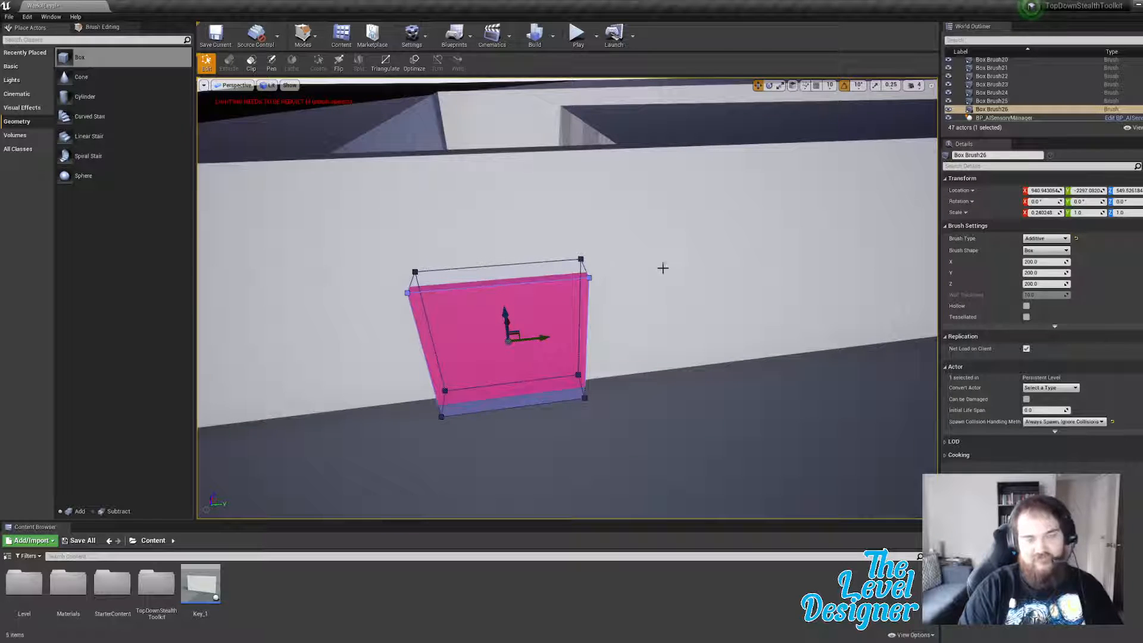
{"action": "key", "text": "ctrl+w"}
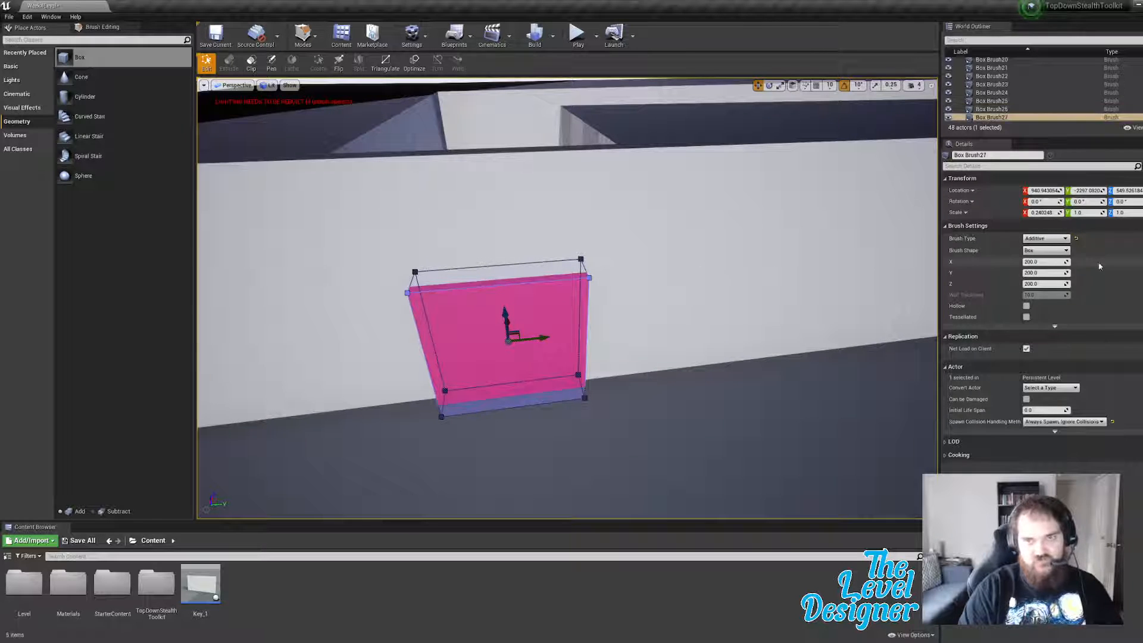
{"action": "left_click", "coordinate": [1066, 238]}
{"action": "left_click", "coordinate": [1042, 265]}
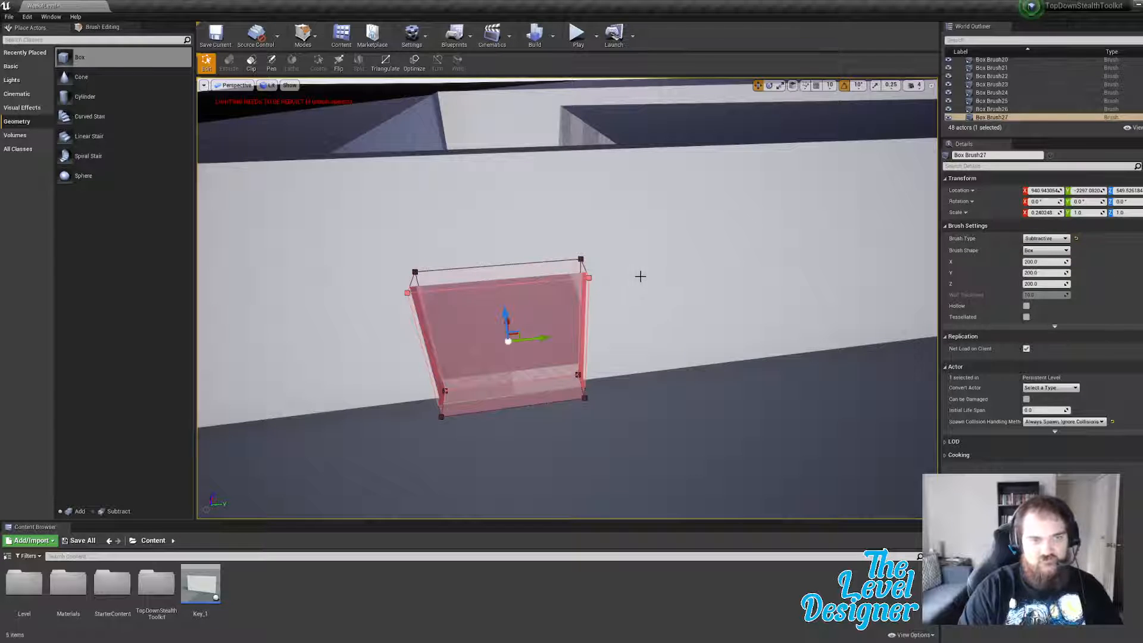
{"action": "key", "text": "ctrl+z"}
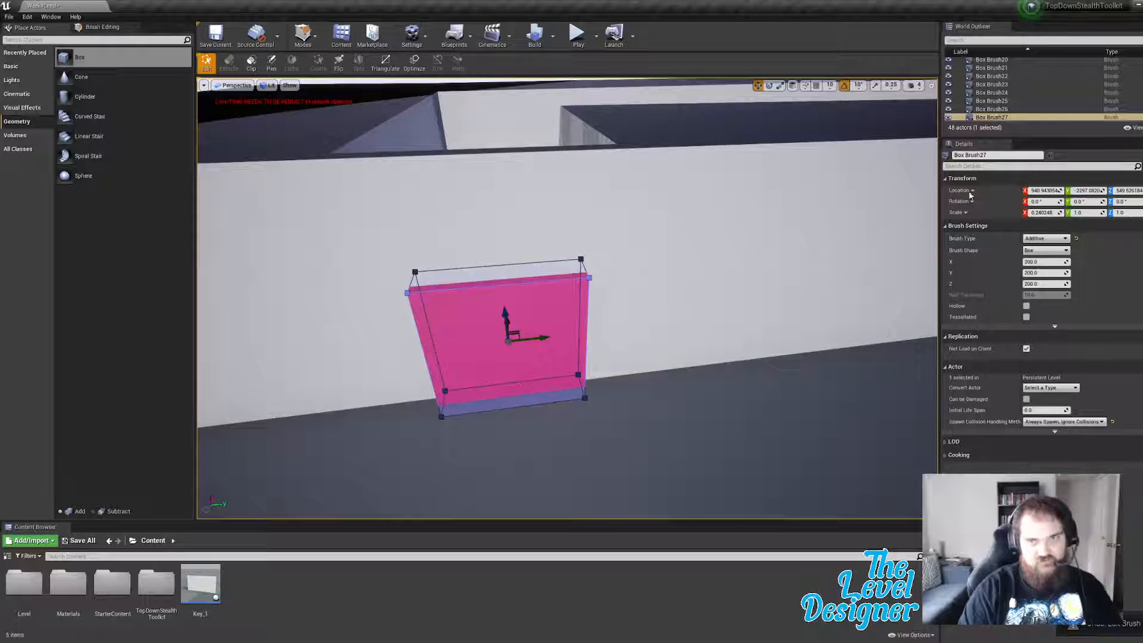
Step: Change the brush type of Box Brush26, the first of the two overlapping door panels, to Subtractive
{"action": "left_click", "coordinate": [991, 109]}
{"action": "left_click", "coordinate": [1065, 238]}
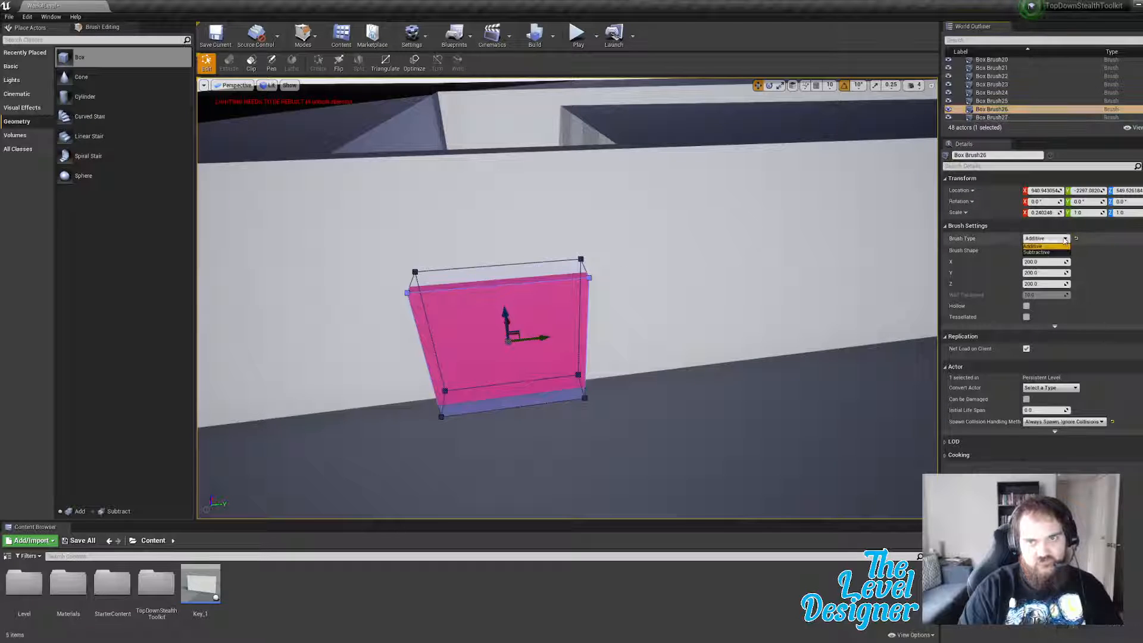
{"action": "left_click", "coordinate": [1039, 252]}
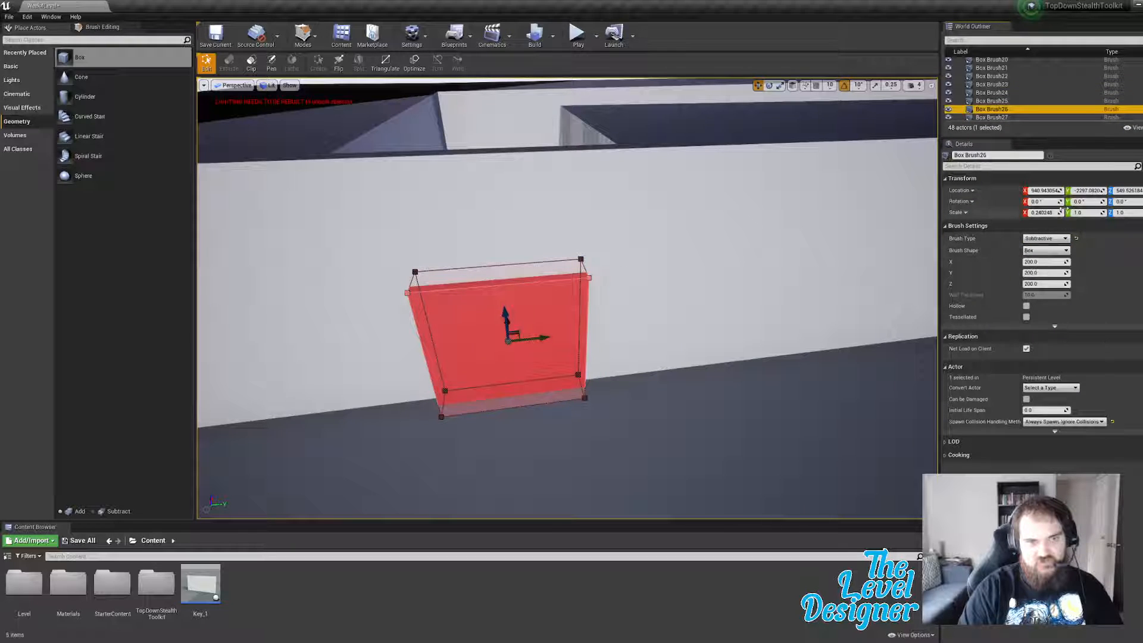
Step: Move the additive red door brush (Box Brush27) straight up so it clears the doorway opening in the wall
{"action": "left_click", "coordinate": [1012, 117]}
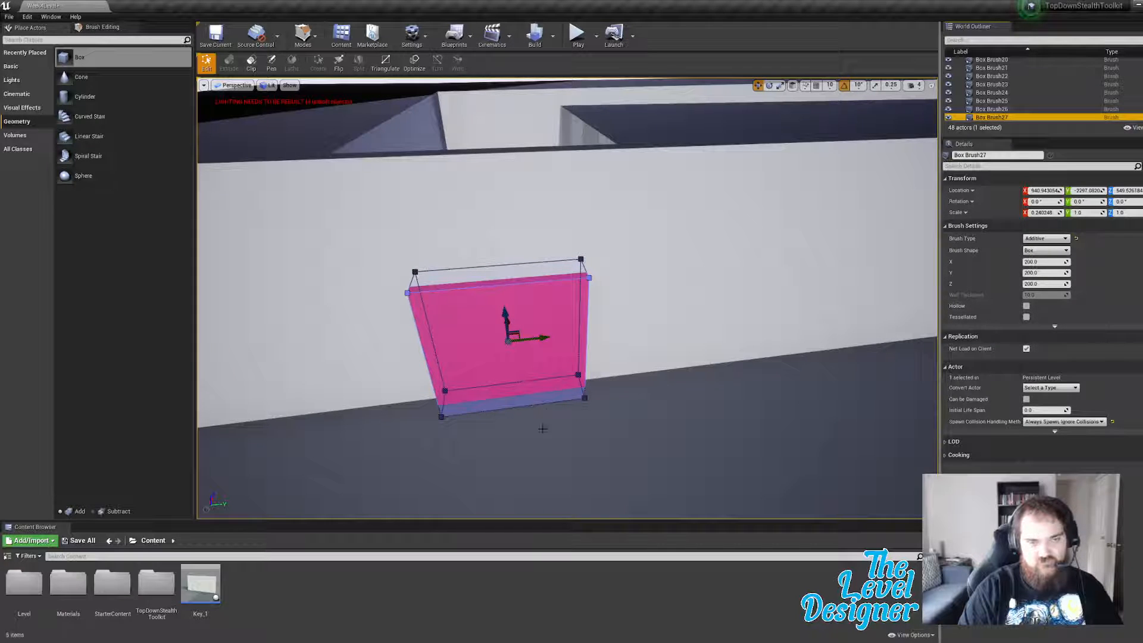
{"action": "right_click_drag", "start_coordinate": [541, 426], "coordinate": [538, 309]}
{"action": "left_click", "coordinate": [539, 166]}
{"action": "right_click_drag", "start_coordinate": [539, 232], "coordinate": [596, 298]}
{"action": "left_click", "coordinate": [578, 349]}
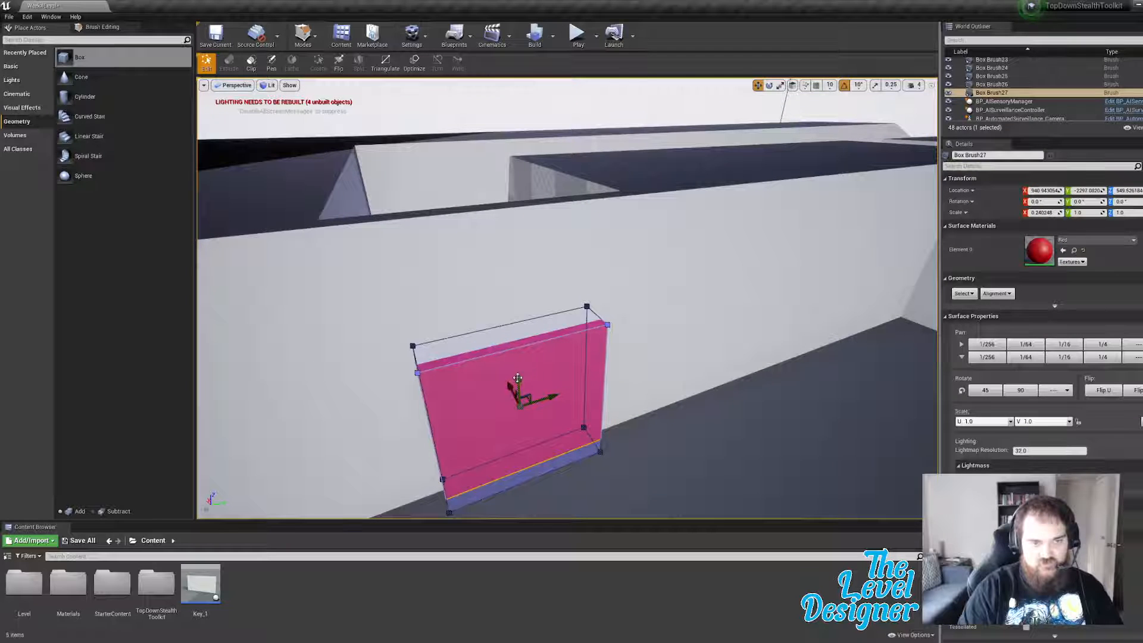
{"action": "mouse_move", "coordinate": [629, 367]}
{"action": "right_mouse_down"}
{"action": "mouse_move", "coordinate": [628, 348]}
{"action": "mouse_move", "coordinate": [625, 372]}
{"action": "mouse_move", "coordinate": [608, 351]}
{"action": "right_mouse_up"}
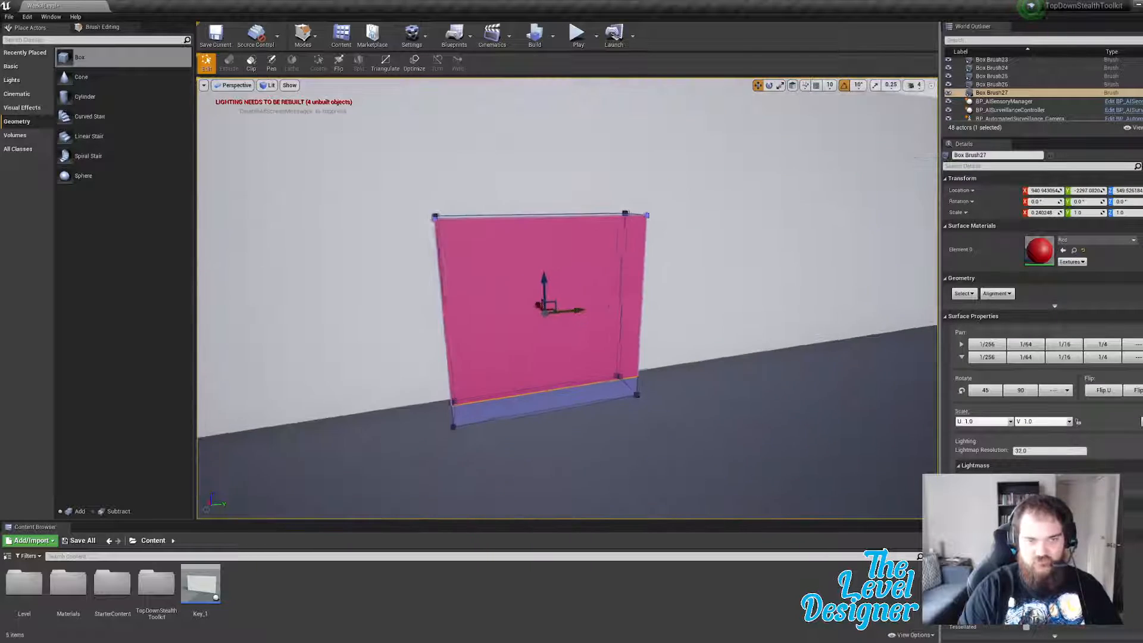
{"action": "right_click_drag", "start_coordinate": [609, 306], "coordinate": [563, 328]}
{"action": "left_click_drag", "start_coordinate": [546, 280], "coordinate": [528, 90]}
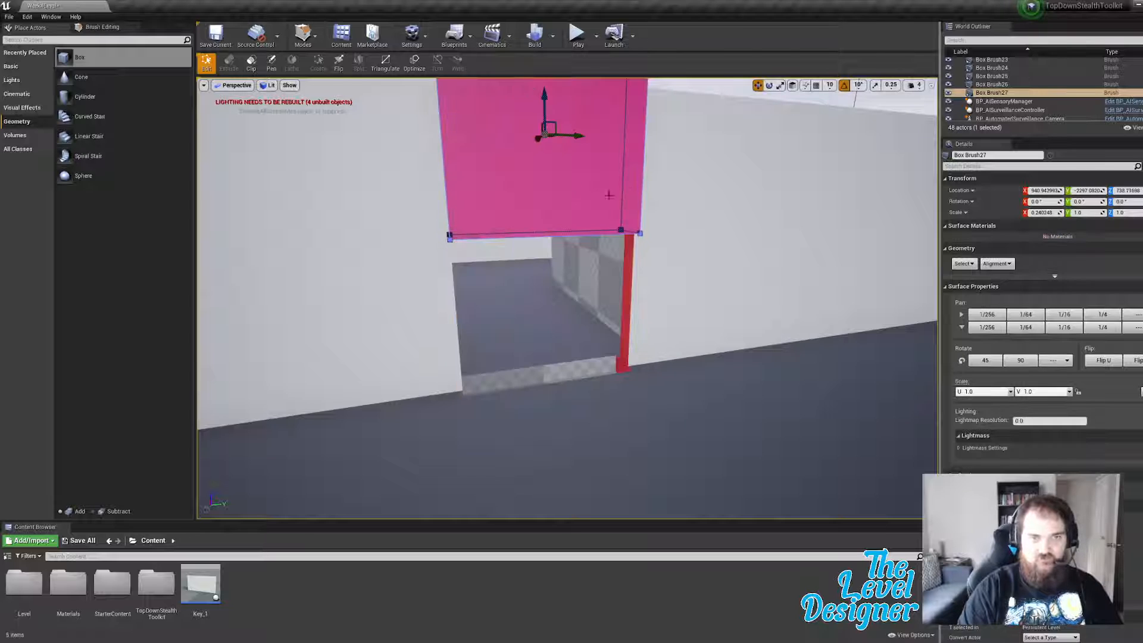
Step: Try to raise the whole subtractive doorway brush (Box Brush26) to floor level
{"action": "mouse_move", "coordinate": [653, 202]}
{"action": "right_mouse_down"}
{"action": "mouse_move", "coordinate": [679, 229]}
{"action": "mouse_move", "coordinate": [669, 314]}
{"action": "right_mouse_up"}
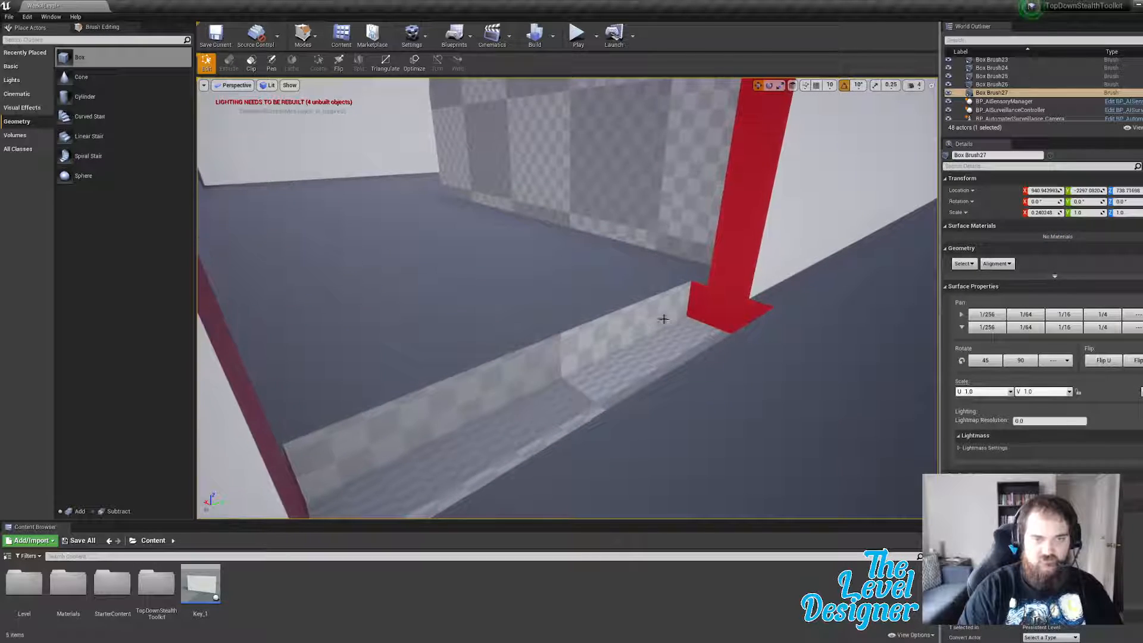
{"action": "left_click", "coordinate": [664, 318]}
{"action": "key", "text": "f"}
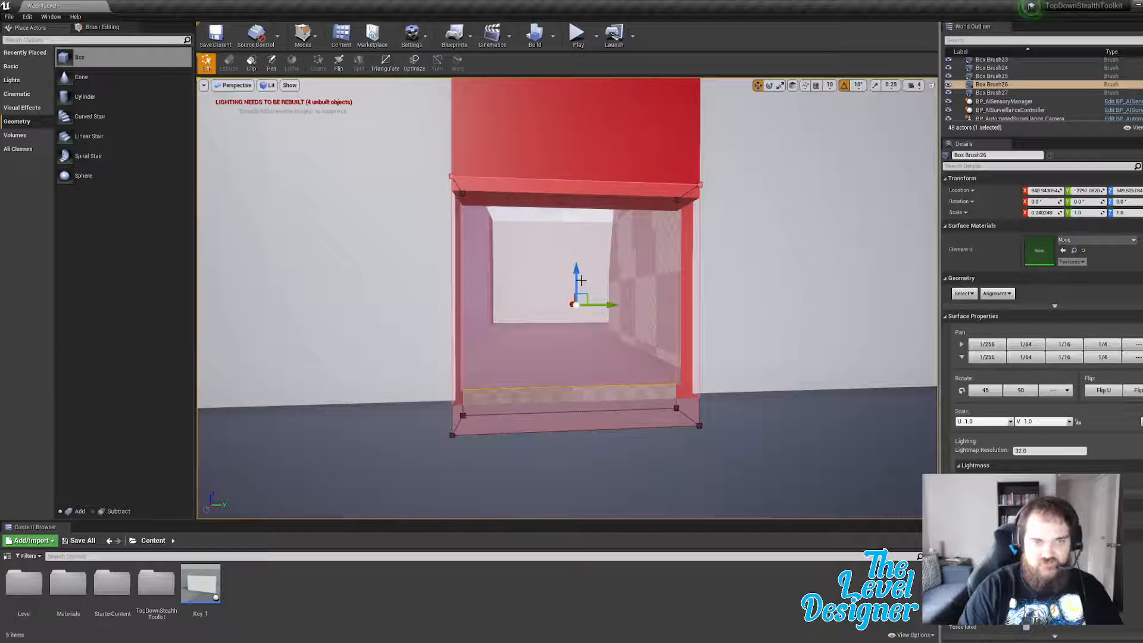
{"action": "left_click_drag", "start_coordinate": [577, 272], "coordinate": [580, 244]}
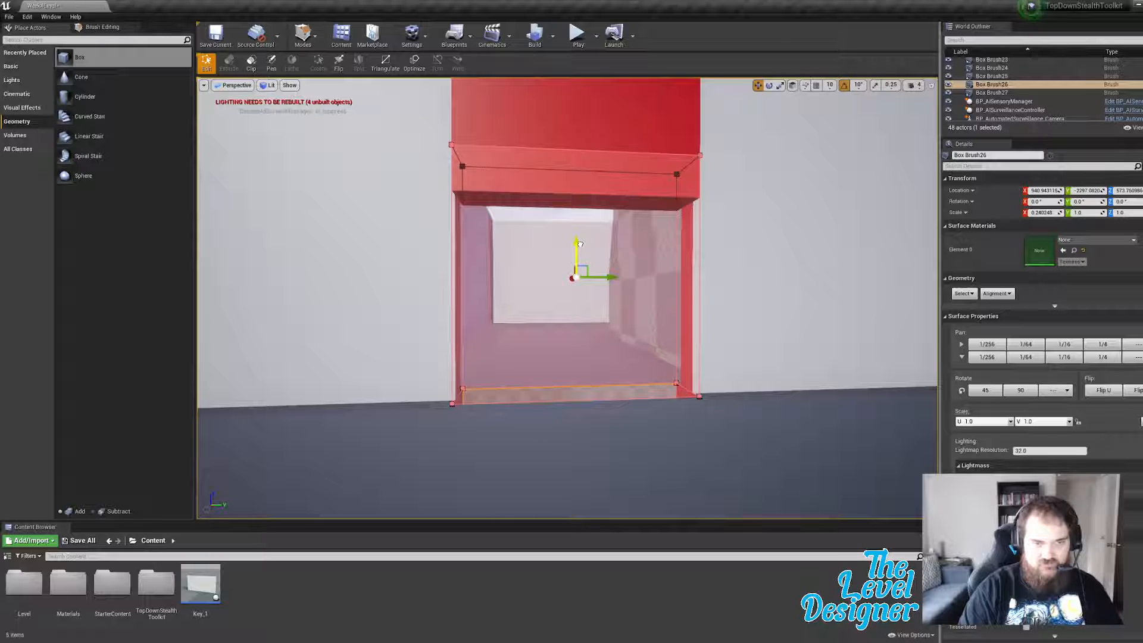
{"action": "key", "text": "ctrl+z"}
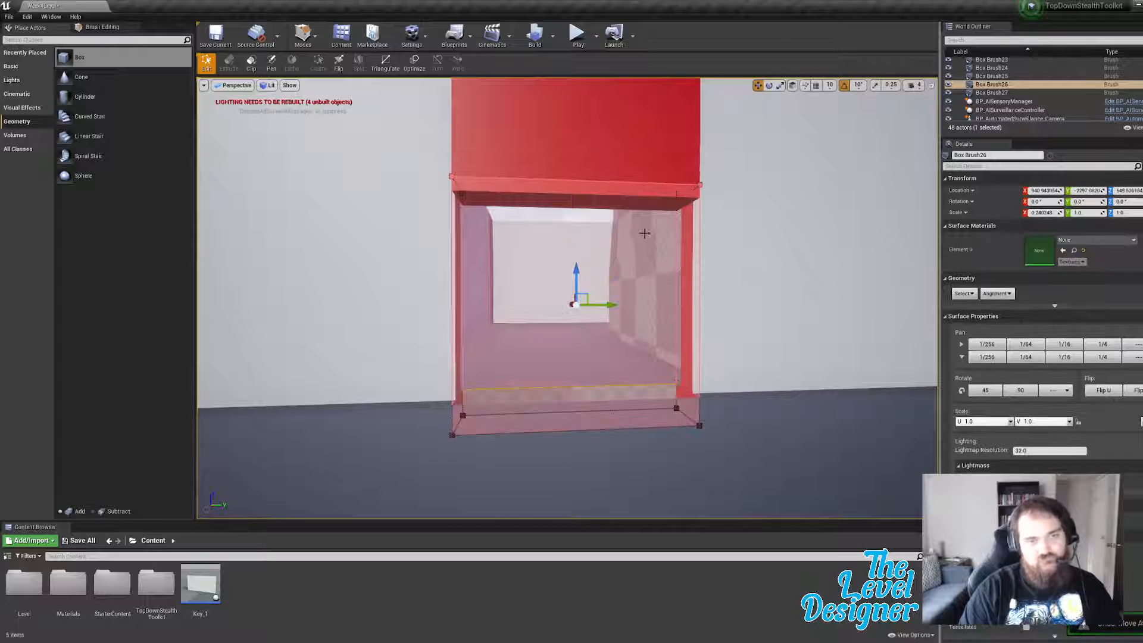
Step: Raise only the bottom face of the subtractive doorway brush (Box Brush26) to floor level
{"action": "right_click_drag", "start_coordinate": [662, 418], "coordinate": [662, 375]}
{"action": "key", "text": "q"}
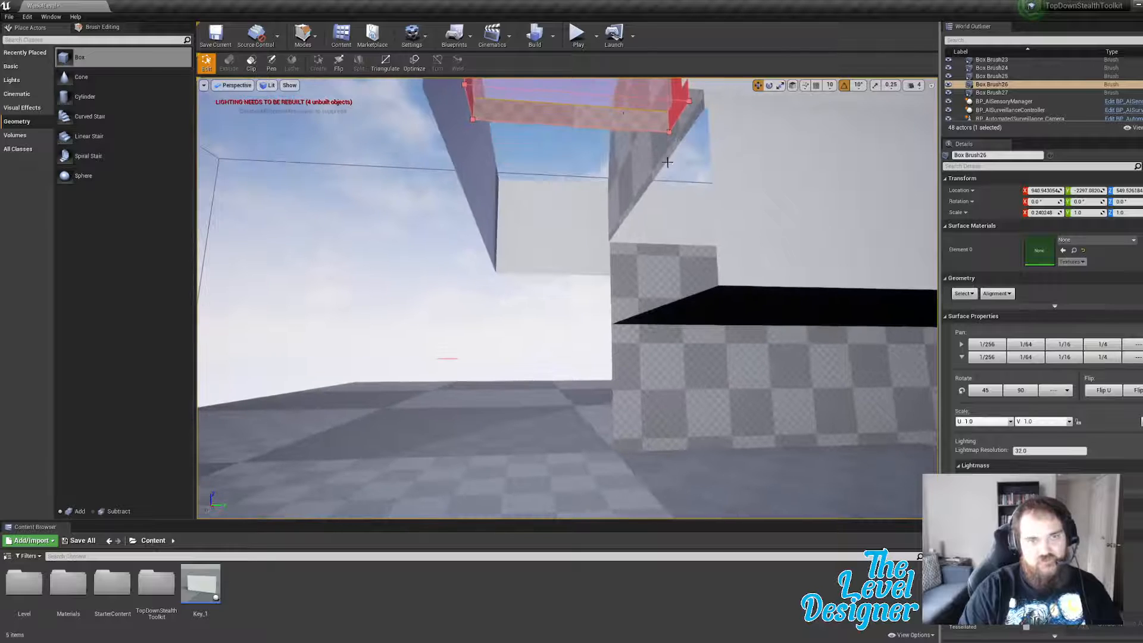
{"action": "left_click", "coordinate": [623, 118]}
{"action": "key", "text": "f"}
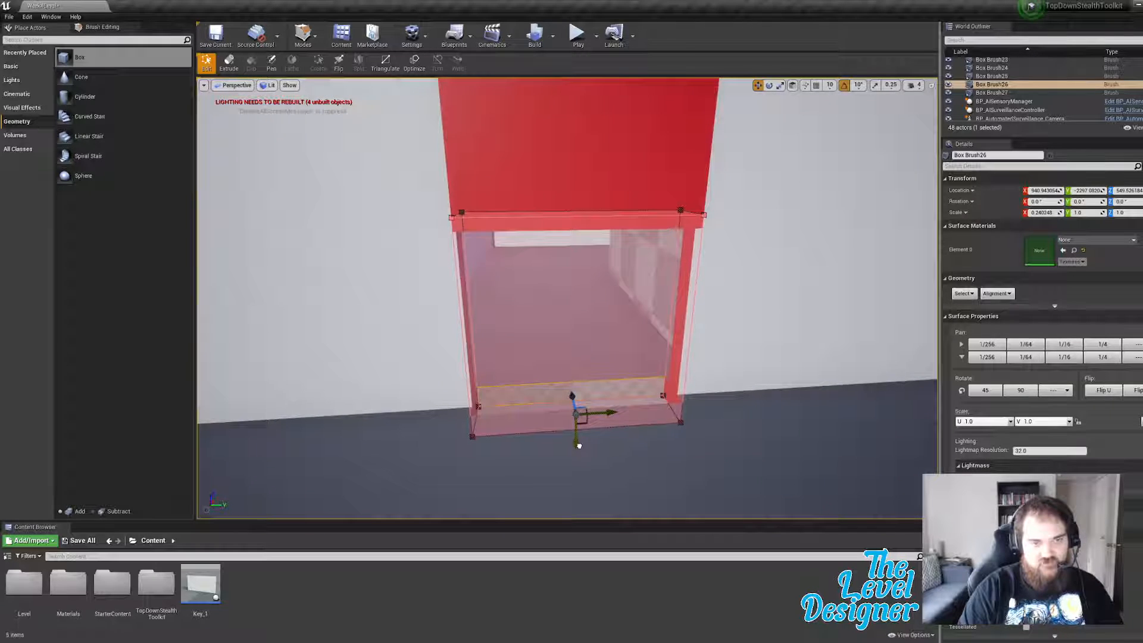
{"action": "left_click_drag", "start_coordinate": [579, 445], "coordinate": [581, 427]}
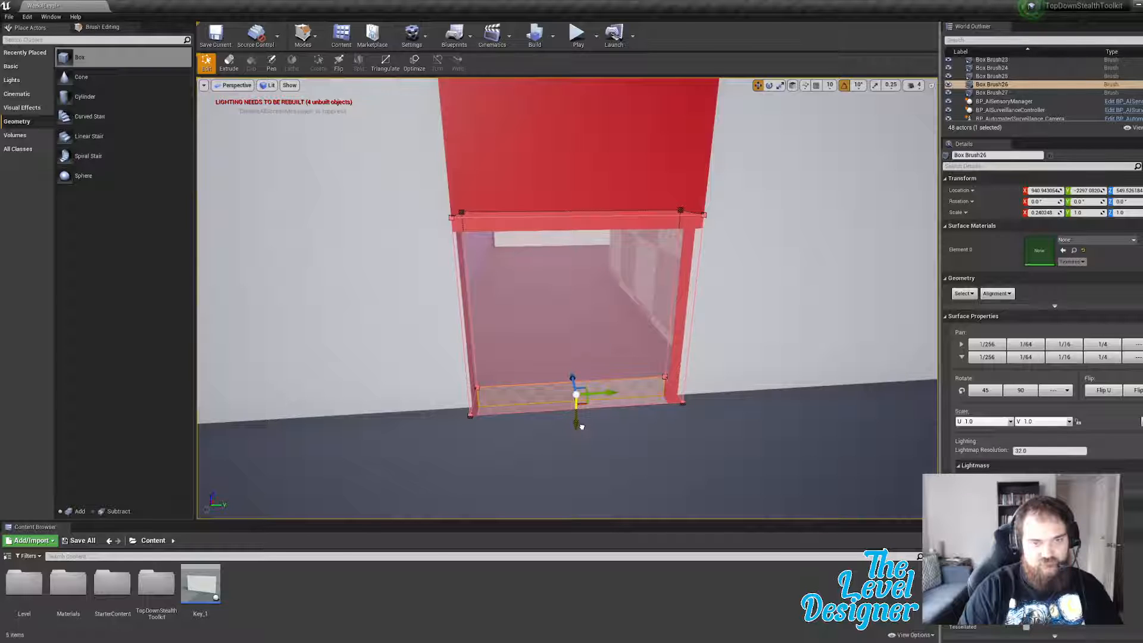
{"action": "left_click_drag", "start_coordinate": [582, 426], "coordinate": [581, 426]}
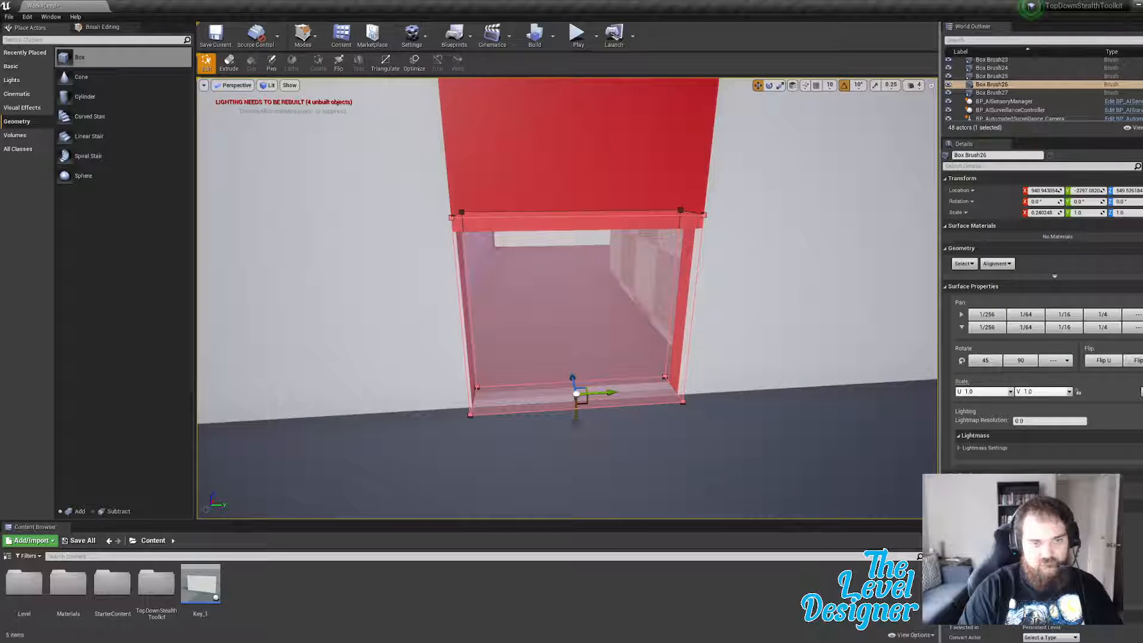
{"action": "left_click", "coordinate": [578, 423]}
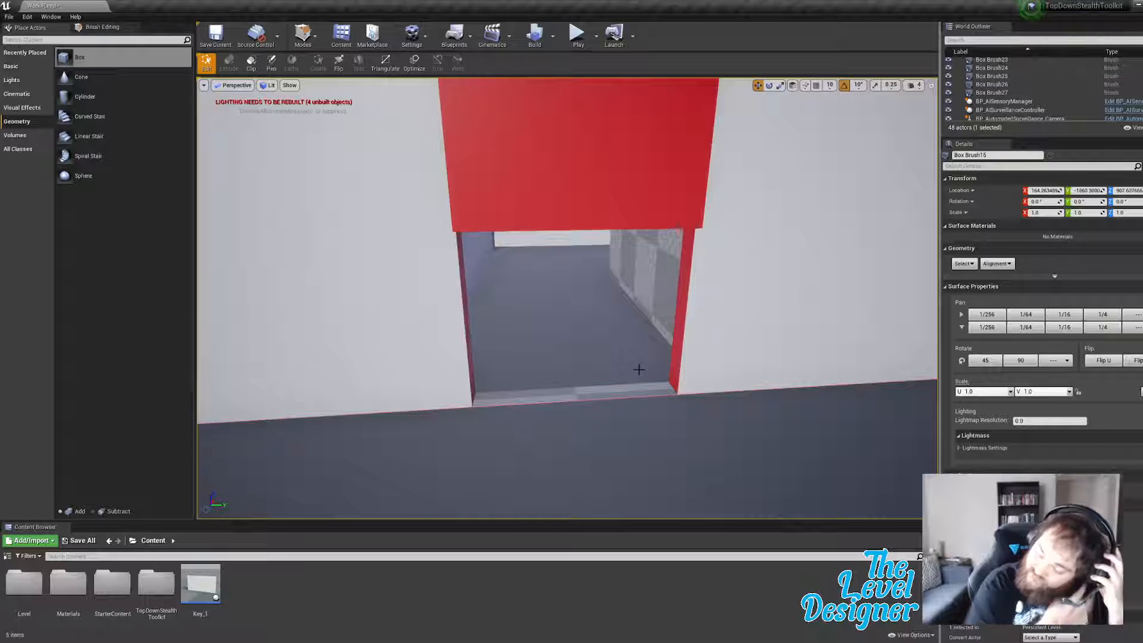
Step: Fine-tune the bottom face of the subtractive doorway brush against the floor and deselect the brush
{"action": "left_click", "coordinate": [643, 391]}
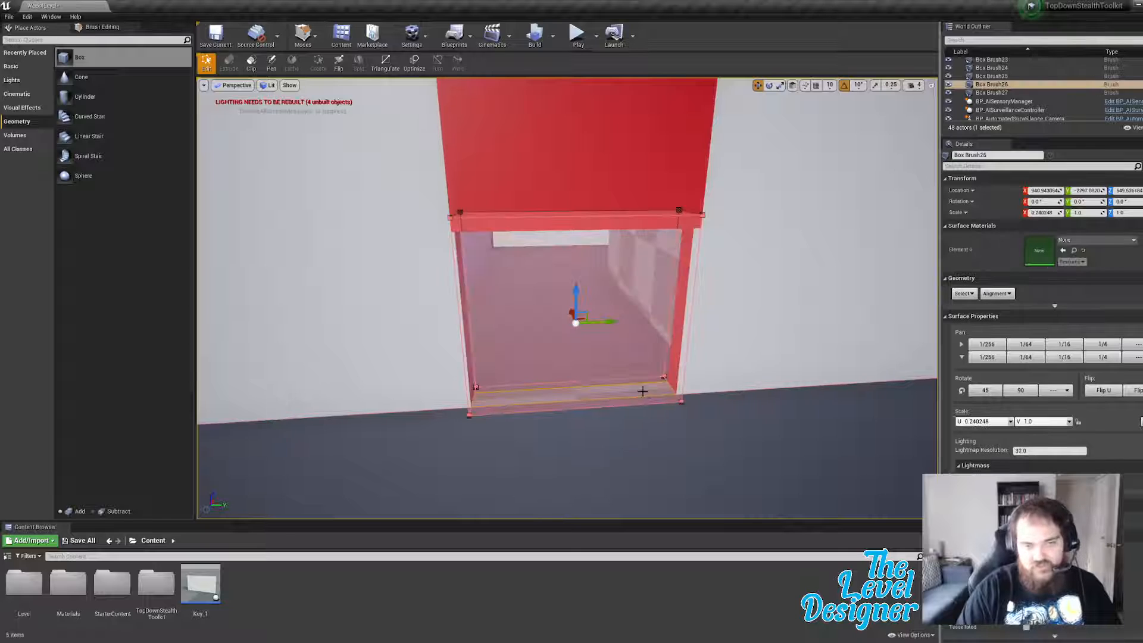
{"action": "right_click_drag", "start_coordinate": [665, 397], "coordinate": [669, 392]}
{"action": "left_click", "coordinate": [620, 227]}
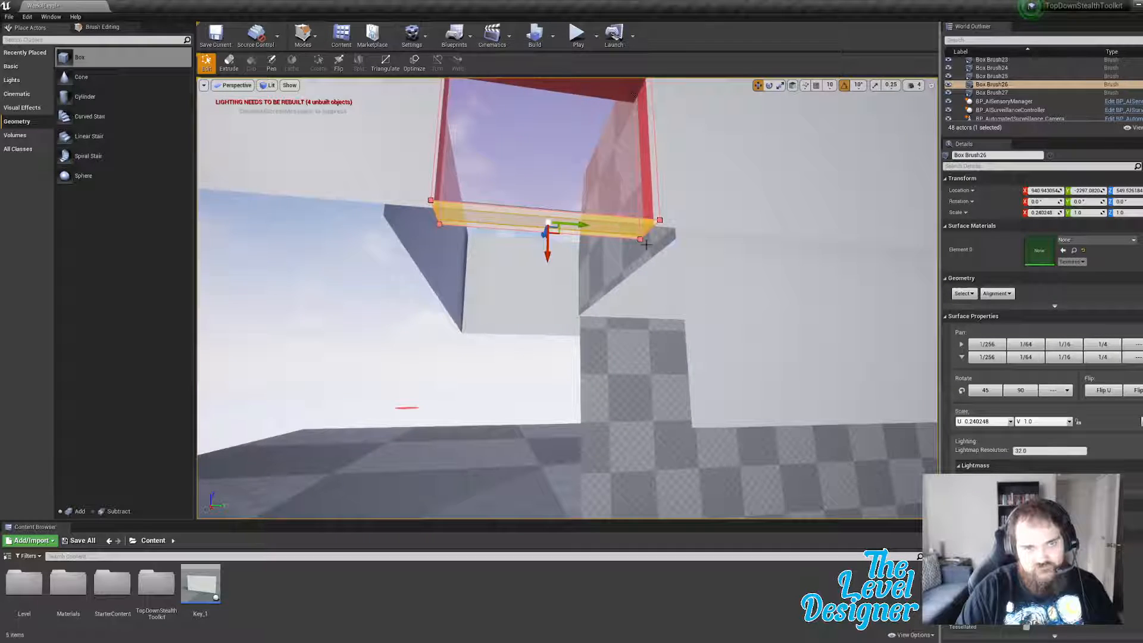
{"action": "right_click_drag", "start_coordinate": [646, 244], "coordinate": [646, 246]}
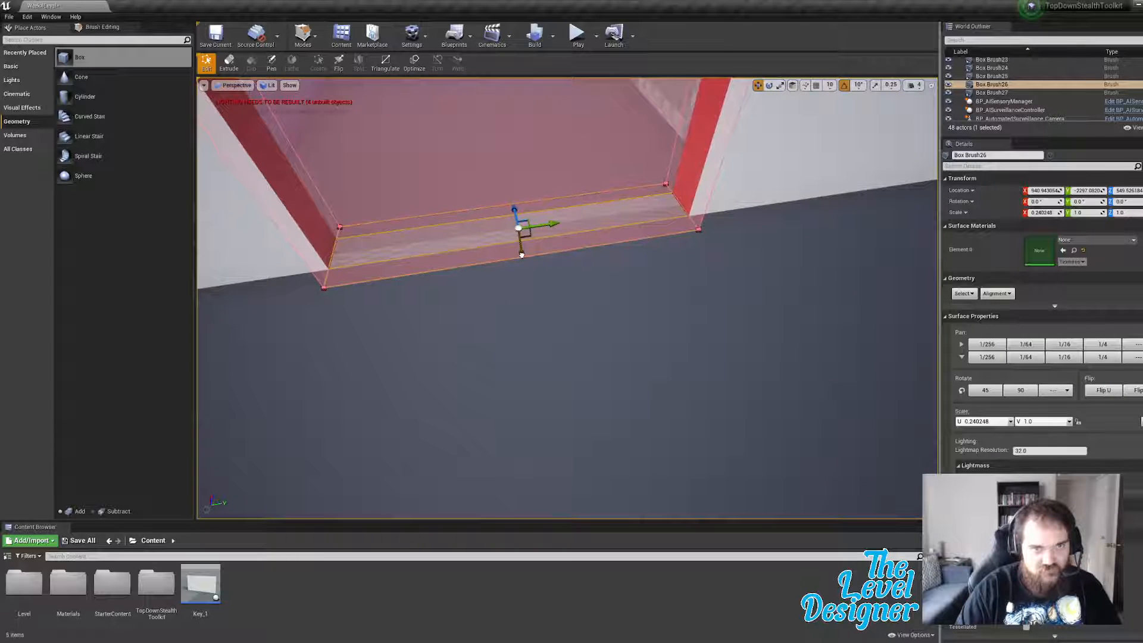
{"action": "left_click", "coordinate": [522, 254]}
{"action": "right_click_drag", "start_coordinate": [523, 254], "coordinate": [522, 254]}
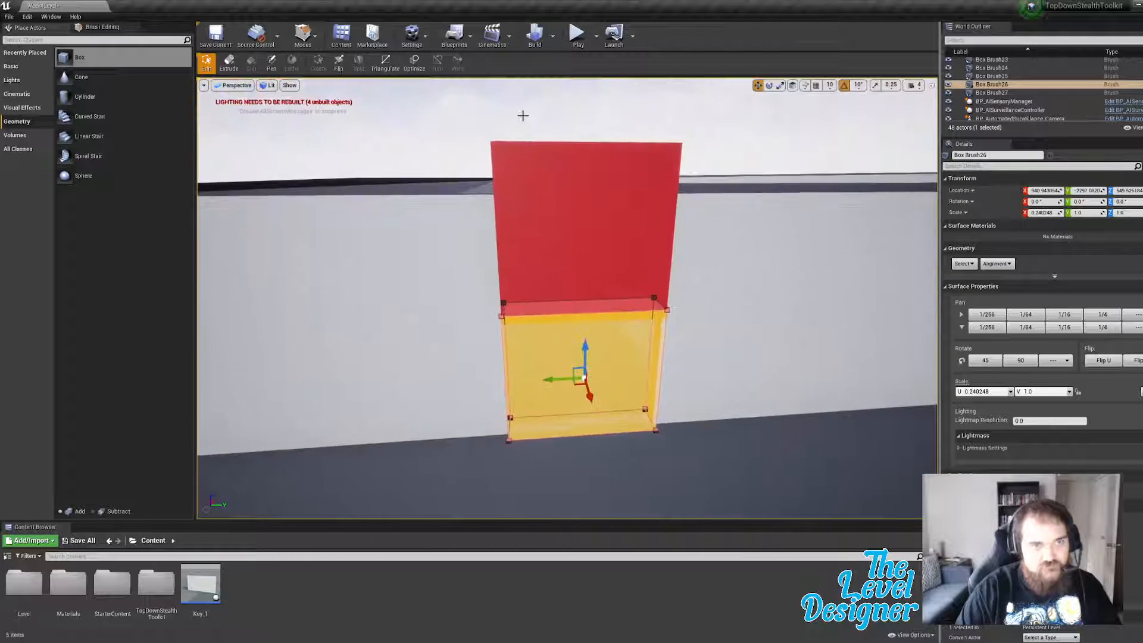
{"action": "left_click", "coordinate": [523, 115]}
Step: Apply the Grey material to the doorway's sill and the Lightgray material to its side faces
{"action": "right_click_drag", "start_coordinate": [588, 431], "coordinate": [588, 431]}
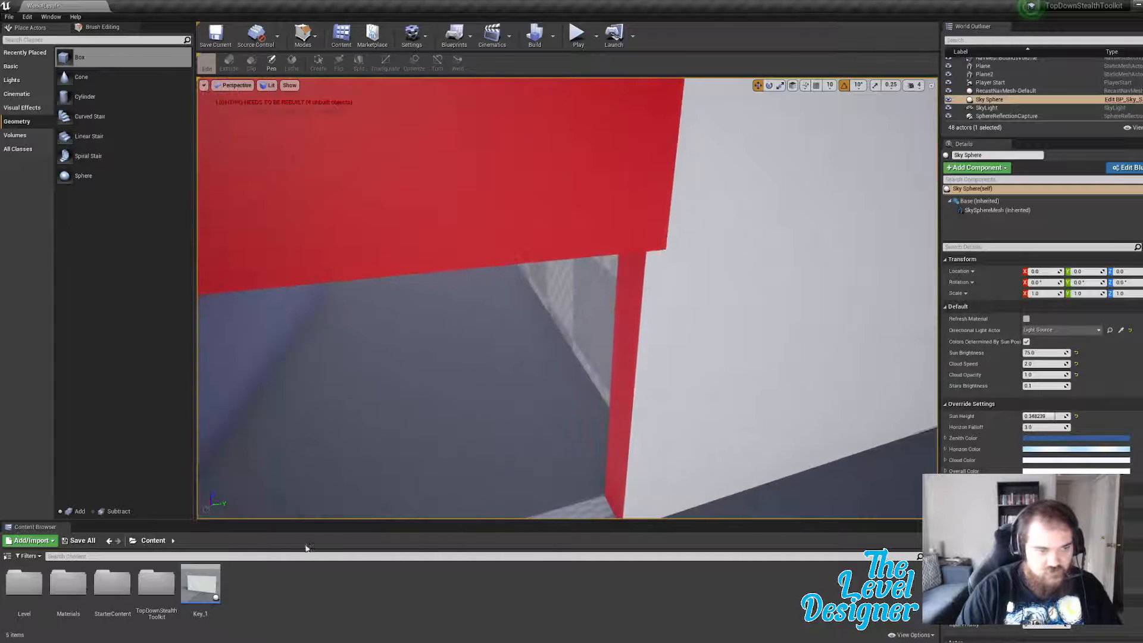
{"action": "double_click", "coordinate": [67, 584]}
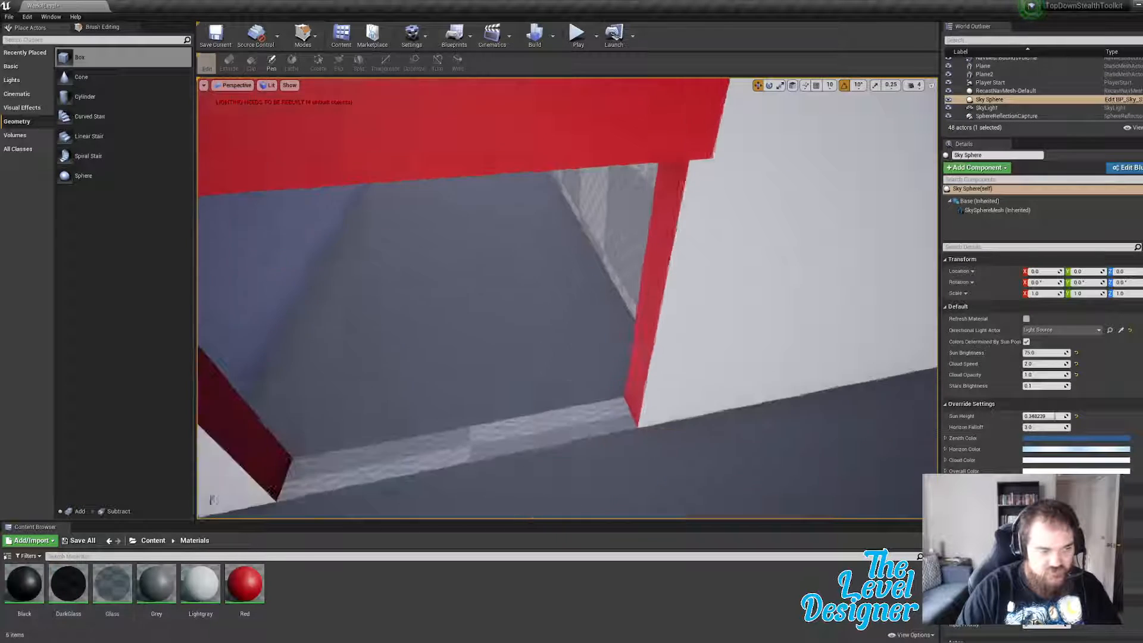
{"action": "left_click_drag", "start_coordinate": [156, 590], "coordinate": [495, 436]}
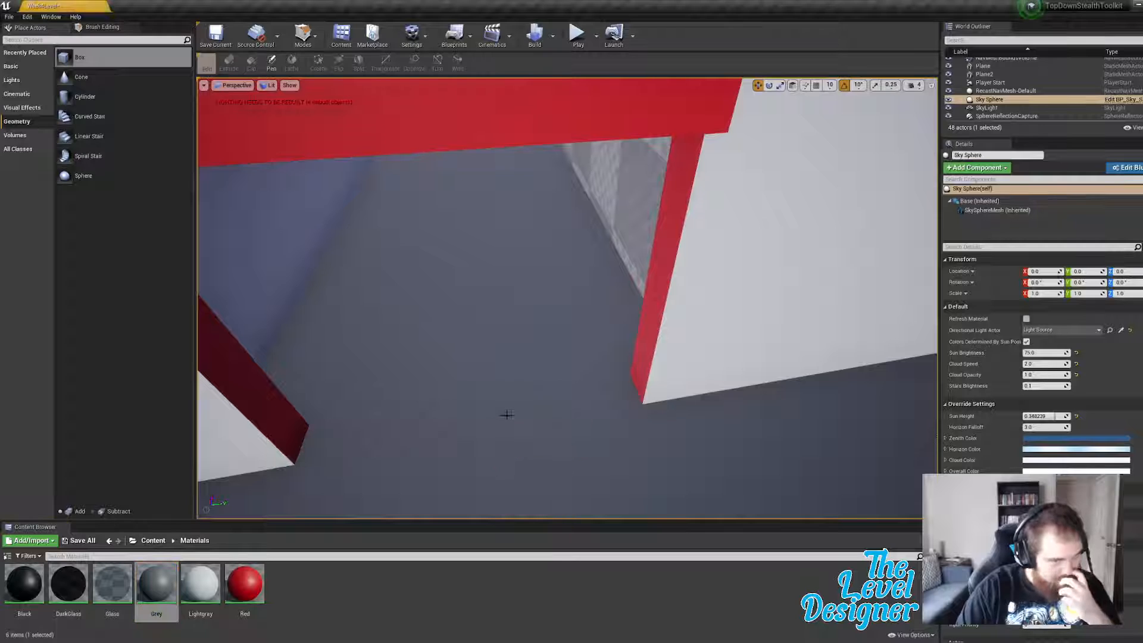
{"action": "left_click_drag", "start_coordinate": [210, 570], "coordinate": [649, 324]}
Step: Lower the red door brush (Box Brush27) back into the doorway opening and deselect it
{"action": "key", "text": "s"}
{"action": "right_click_drag", "start_coordinate": [665, 328], "coordinate": [659, 207]}
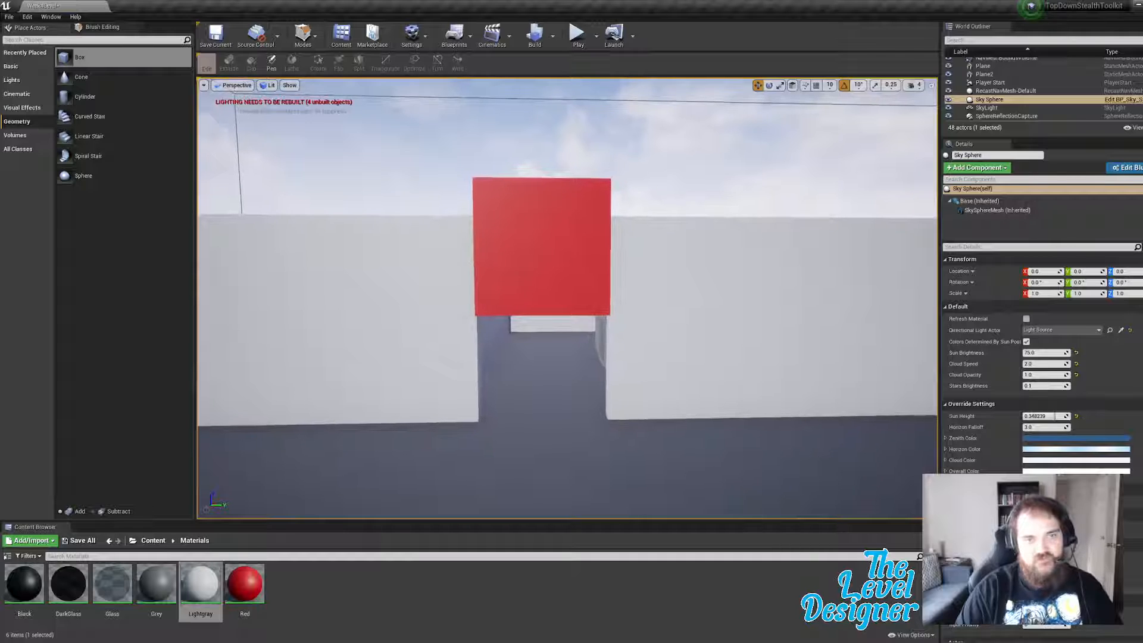
{"action": "left_click", "coordinate": [592, 210]}
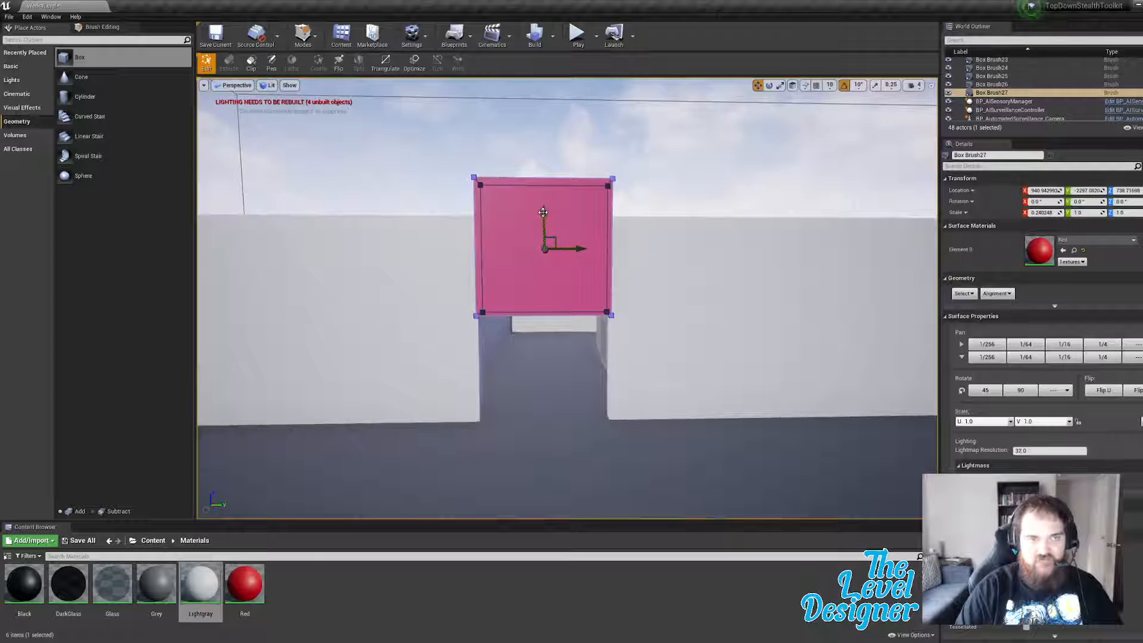
{"action": "left_click_drag", "start_coordinate": [544, 212], "coordinate": [545, 321]}
{"action": "left_click", "coordinate": [592, 188]}
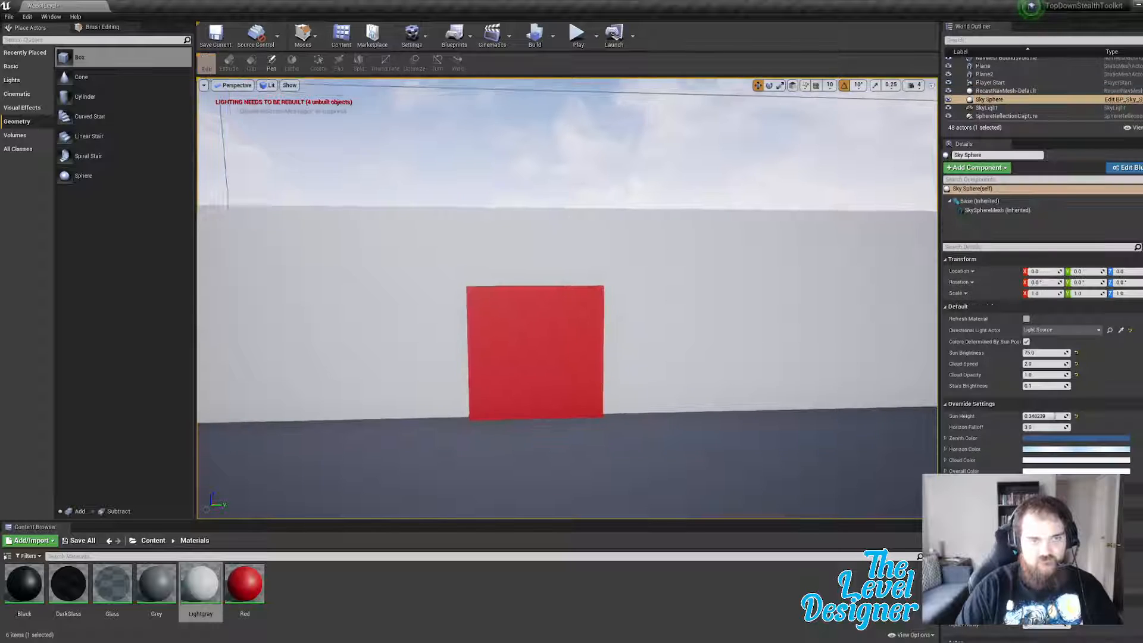
Step: Examine the level's room layout from above, including the rooms' openings and red doors
{"action": "mouse_move", "coordinate": [592, 189]}
{"action": "right_mouse_down"}
{"action": "mouse_move", "coordinate": [607, 298]}
{"action": "mouse_move", "coordinate": [572, 305]}
{"action": "right_mouse_up"}
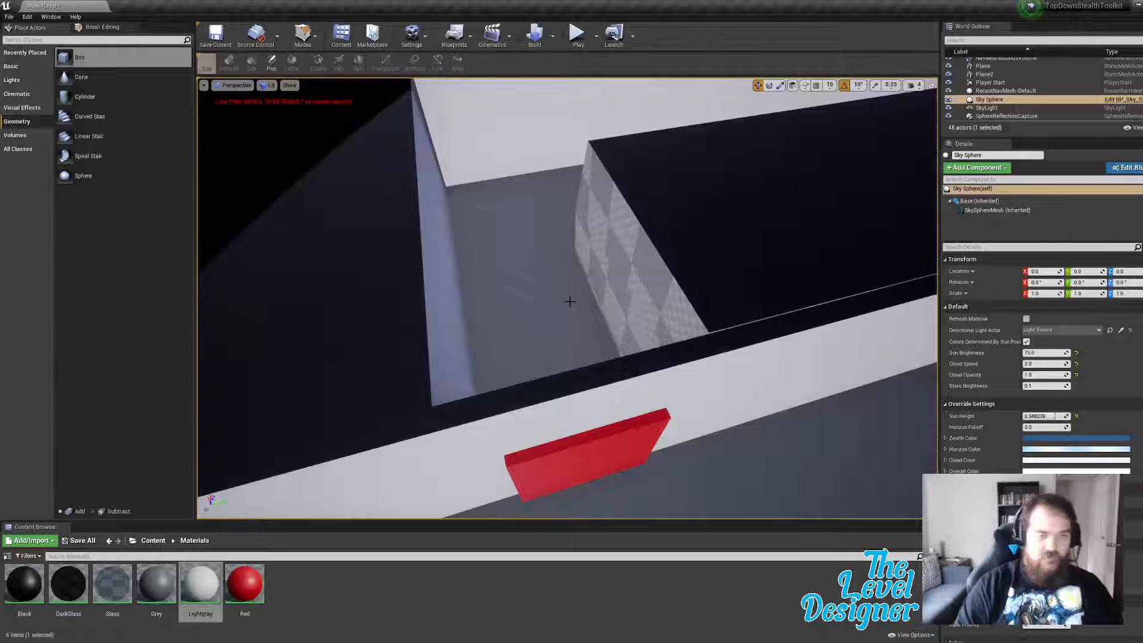
{"action": "key", "text": "s"}
{"action": "right_click_drag", "start_coordinate": [662, 273], "coordinate": [631, 301]}
{"action": "key", "text": "w"}
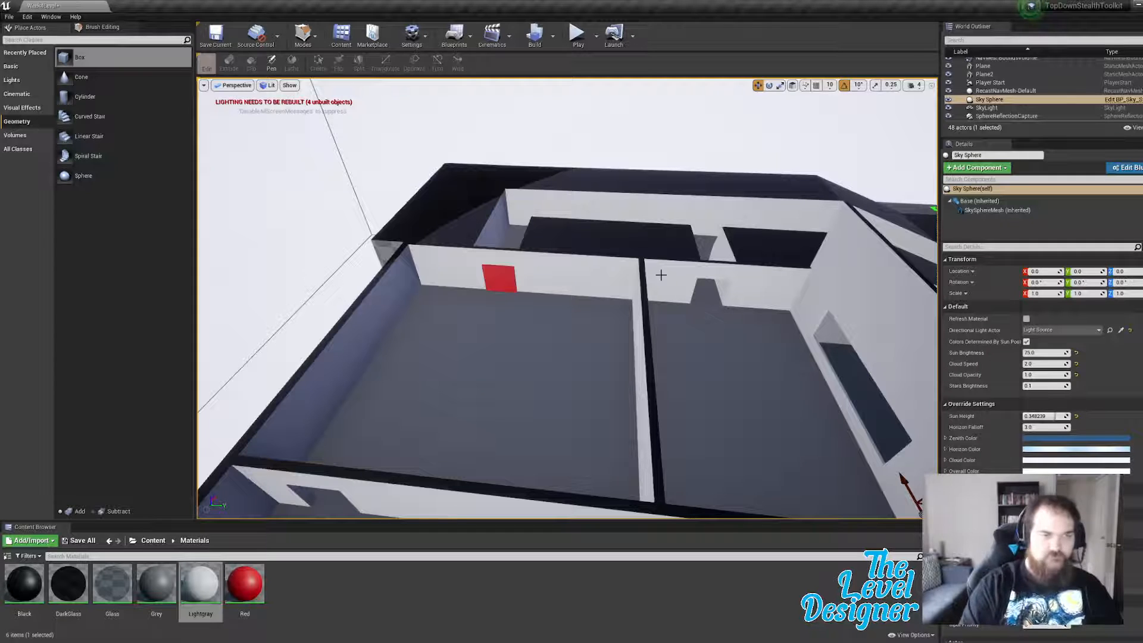
{"action": "key", "text": "s"}
{"action": "mouse_move", "coordinate": [556, 306]}
{"action": "right_mouse_down"}
{"action": "mouse_move", "coordinate": [616, 310]}
{"action": "mouse_move", "coordinate": [619, 324]}
{"action": "mouse_move", "coordinate": [551, 306]}
{"action": "right_mouse_up"}
{"action": "key", "text": "w"}
{"action": "key", "text": "s"}
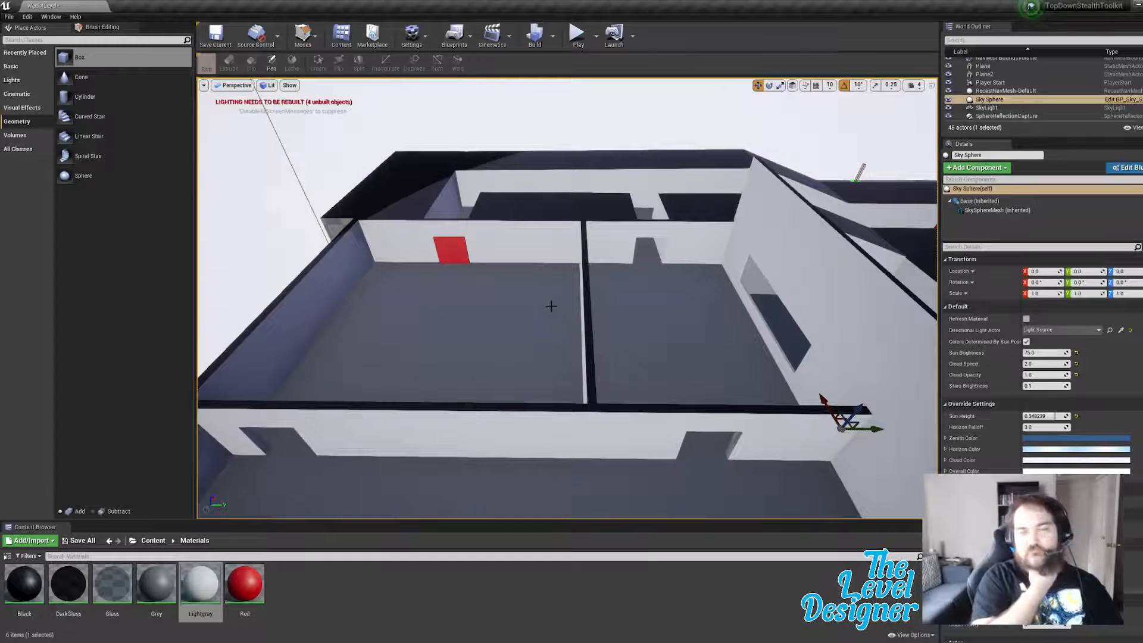
{"action": "right_click_drag", "start_coordinate": [706, 256], "coordinate": [731, 256]}
{"action": "key", "text": "d"}
{"action": "key", "text": "w"}
{"action": "key", "text": "s"}
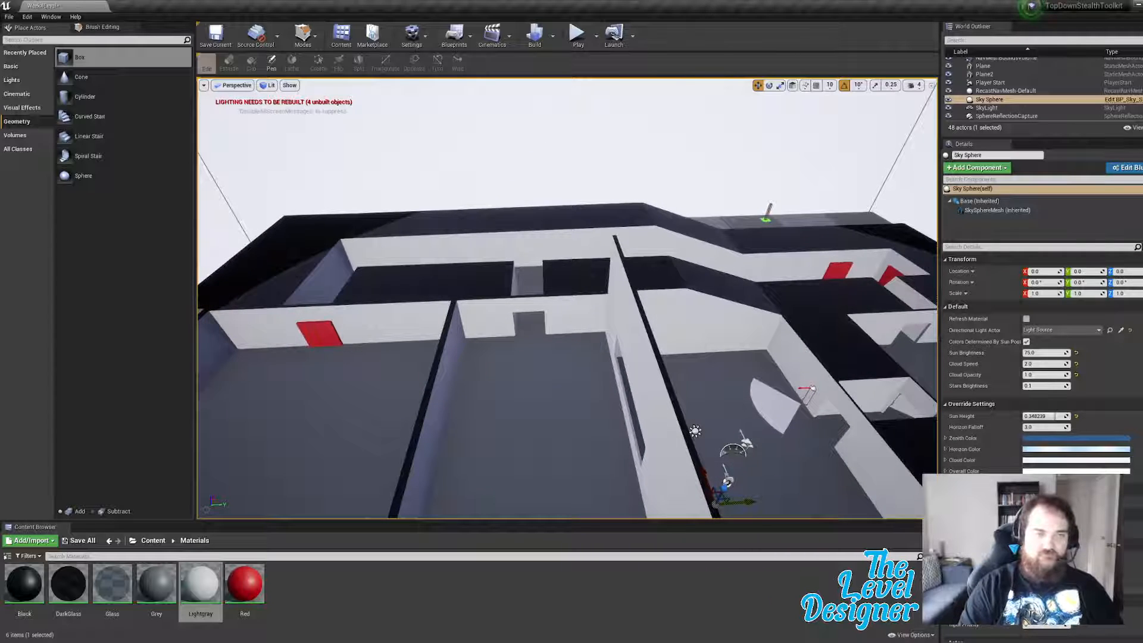
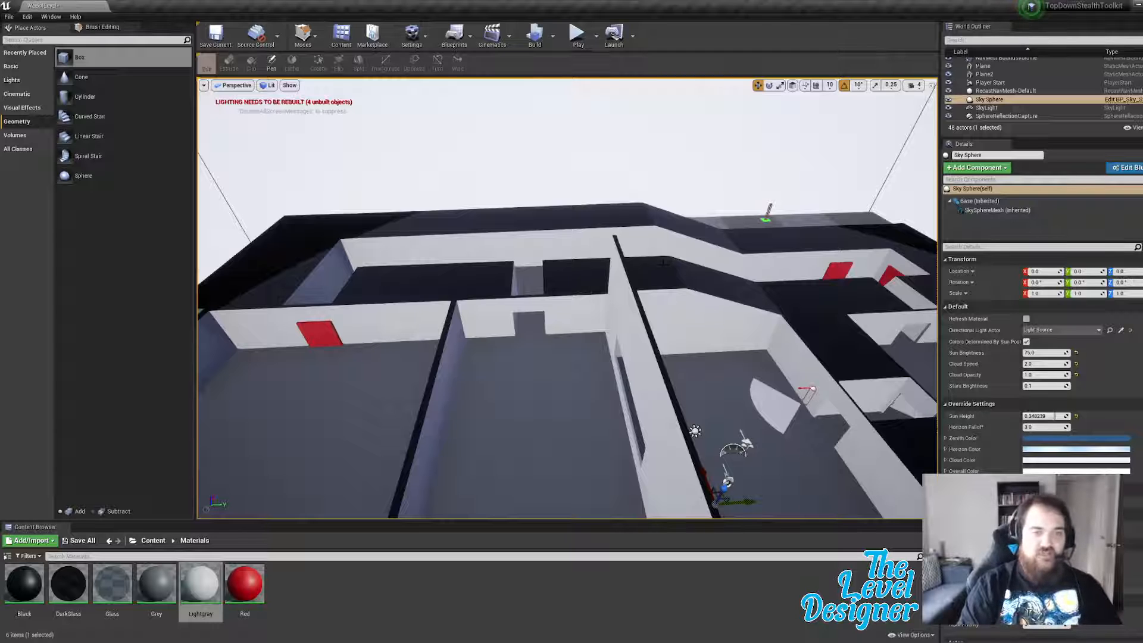
{"action": "key", "text": "d"}
{"action": "right_click_drag", "start_coordinate": [562, 172], "coordinate": [562, 167]}
{"action": "key", "text": "a"}
{"action": "key", "text": "w"}
{"action": "right_click_drag", "start_coordinate": [722, 314], "coordinate": [712, 321]}
{"action": "key", "text": "a"}
{"action": "key", "text": "a"}
{"action": "right_click_drag", "start_coordinate": [627, 352], "coordinate": [638, 363]}
{"action": "key", "text": "s"}
{"action": "key", "text": "d"}
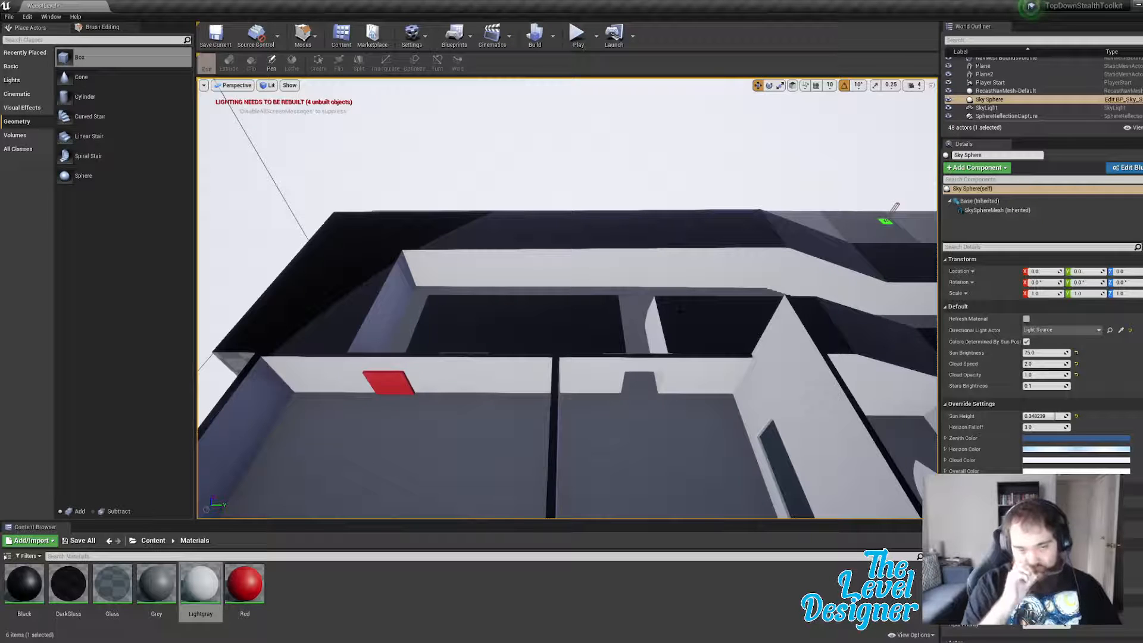
{"action": "scroll", "coordinate": [671, 438], "scroll_direction": "down", "scroll_amount": 10}
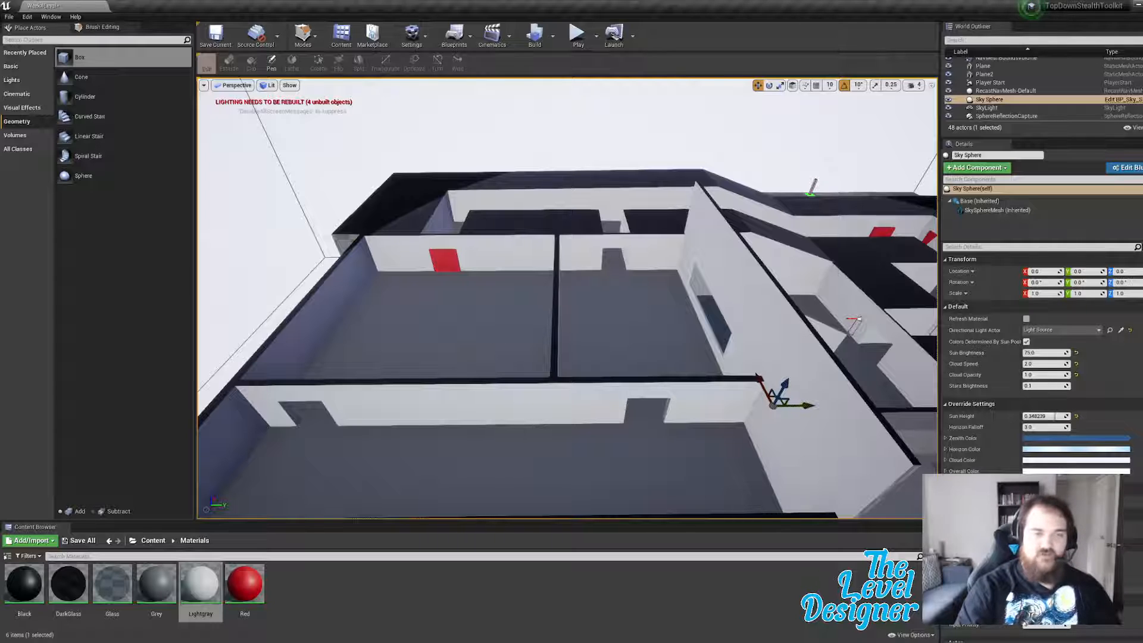
{"action": "scroll", "coordinate": [610, 325], "scroll_direction": "up", "scroll_amount": 10}
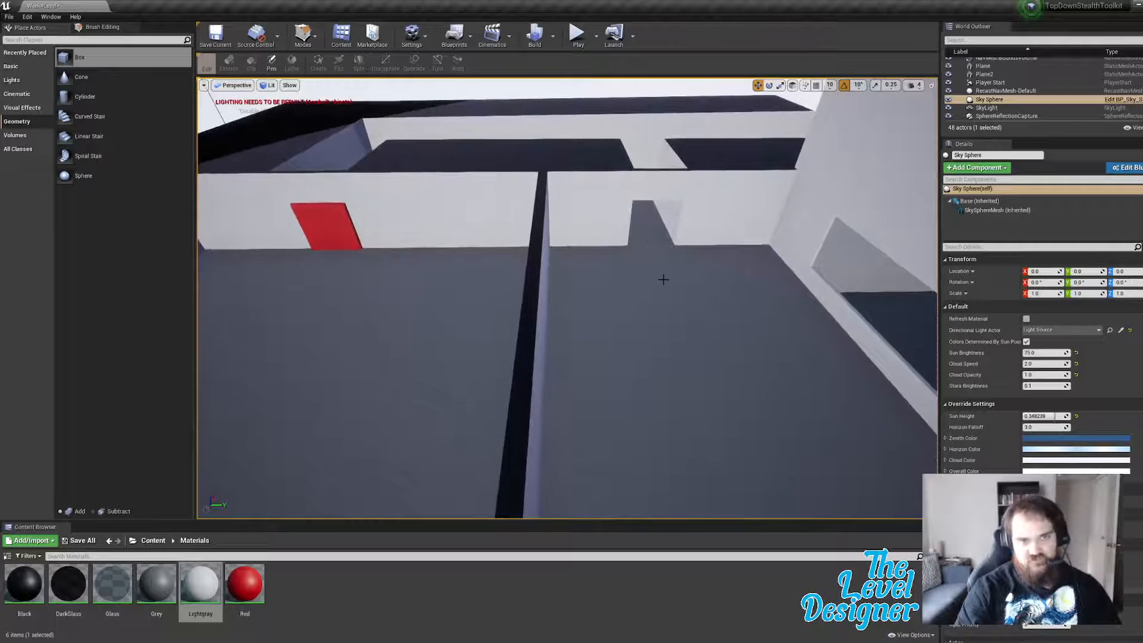
Step: Duplicate the red door brush (Box Brush27) in the room beside the one with the open doorway
{"action": "key", "text": "d"}
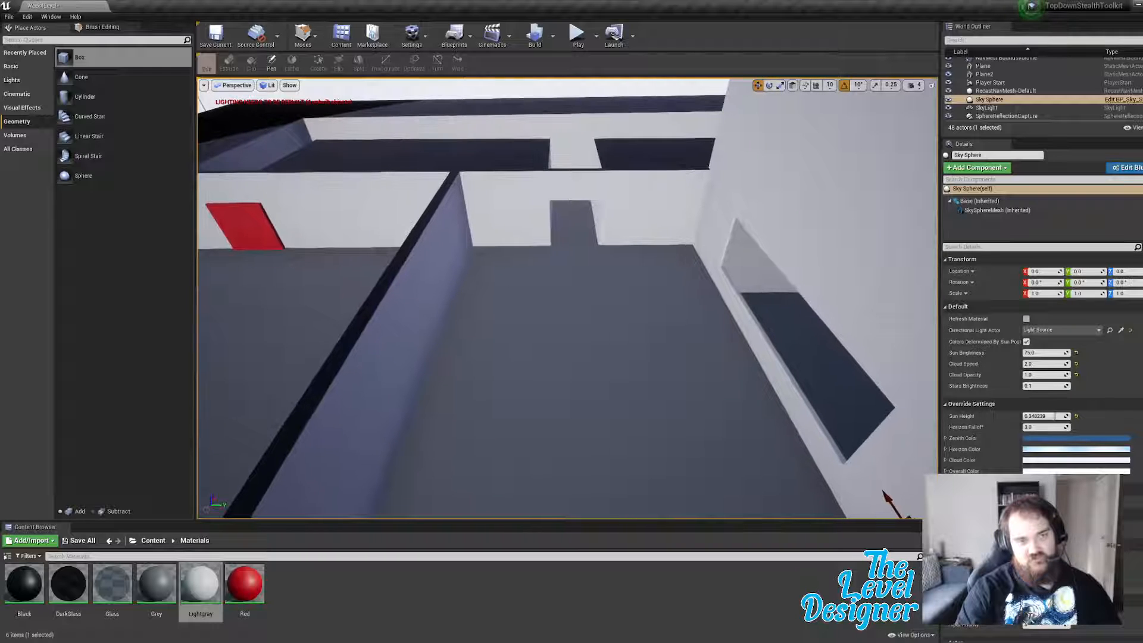
{"action": "key", "text": "w"}
{"action": "key", "text": "e"}
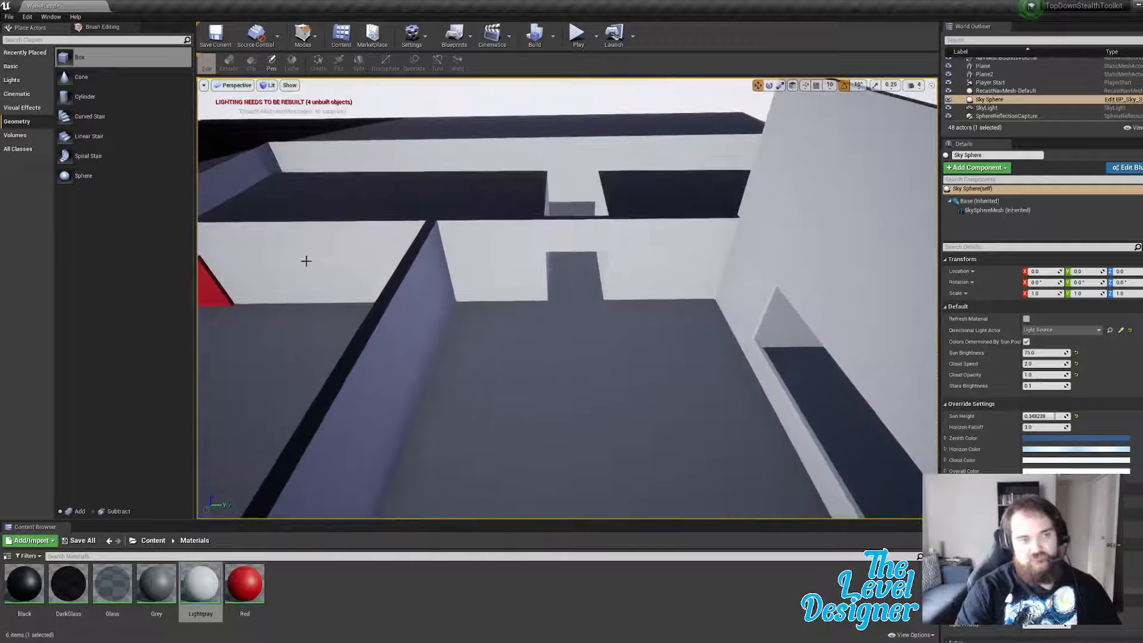
{"action": "key", "text": "a"}
{"action": "left_click", "coordinate": [289, 272]}
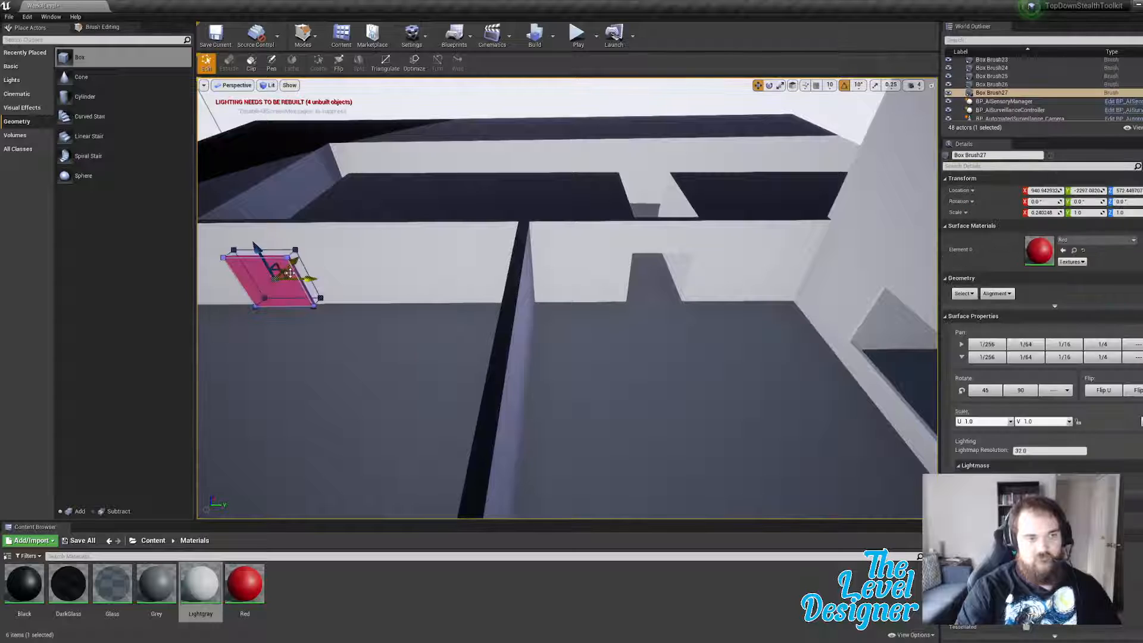
{"action": "key", "text": "ctrl+w"}
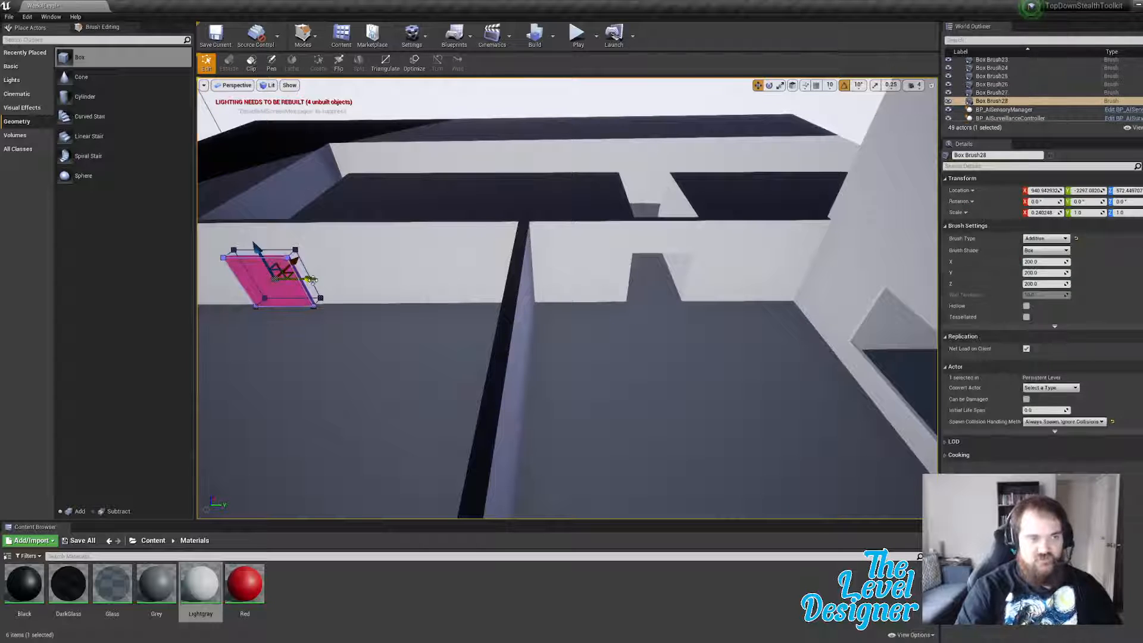
Step: Move the duplicated red door brush (Box Brush28) sideways into the neighbouring room's doorway opening and deselect it
{"action": "left_click_drag", "start_coordinate": [312, 279], "coordinate": [694, 275]}
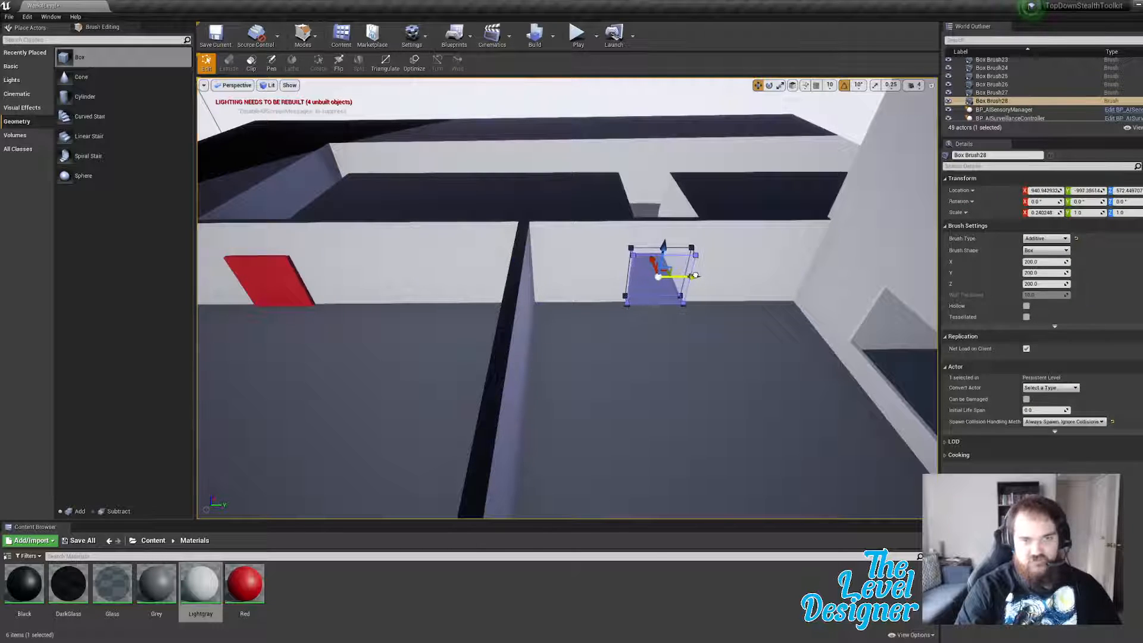
{"action": "key", "text": "w"}
{"action": "key", "text": "d"}
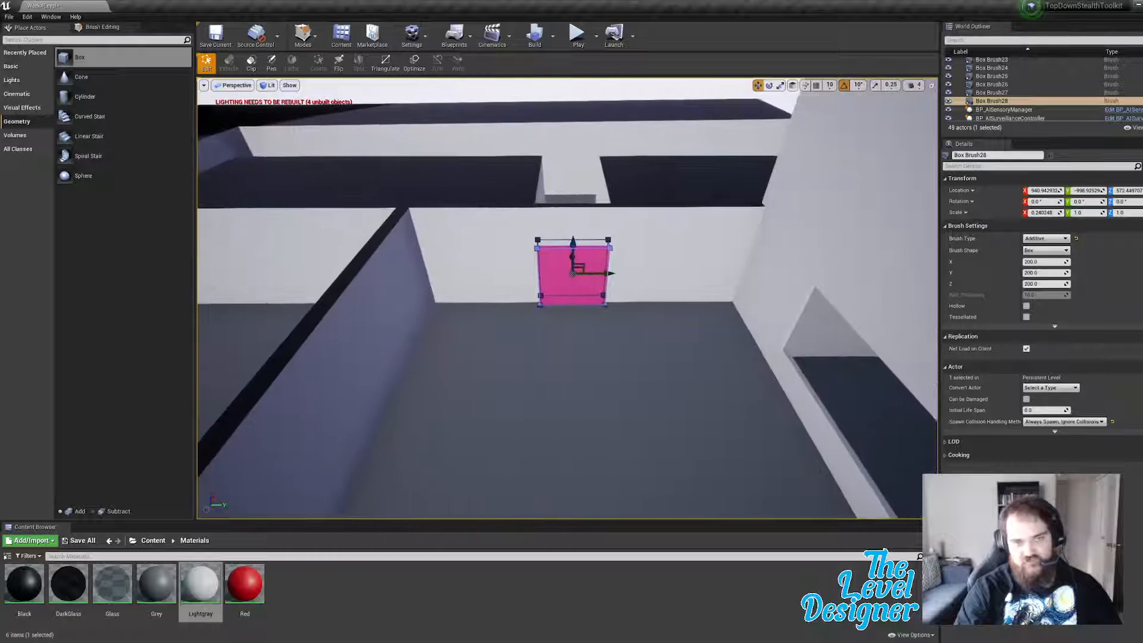
{"action": "right_click_drag", "start_coordinate": [695, 274], "coordinate": [693, 244]}
{"action": "left_click", "coordinate": [595, 163]}
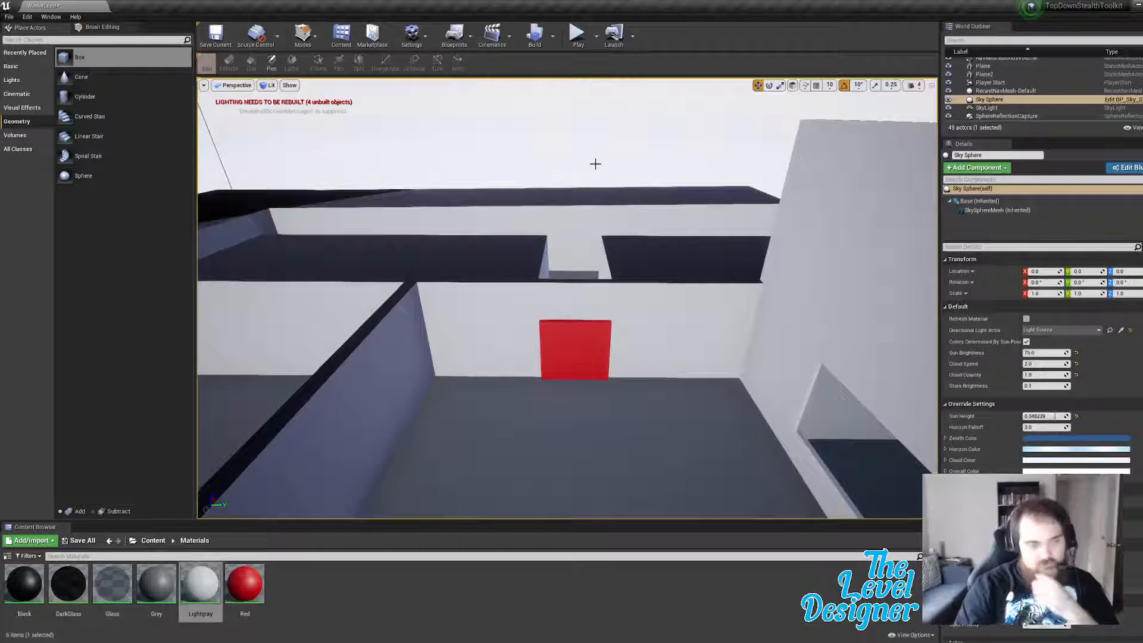
Step: Raise the red door brush (Box Brush27) above its doorway opening so that the character can pass underneath
{"action": "right_click_drag", "start_coordinate": [641, 314], "coordinate": [535, 328]}
{"action": "left_click", "coordinate": [487, 312]}
{"action": "mouse_move", "coordinate": [486, 310]}
{"action": "left_mouse_down"}
{"action": "mouse_move", "coordinate": [478, 234]}
{"action": "mouse_move", "coordinate": [480, 258]}
{"action": "mouse_move", "coordinate": [530, 253]}
{"action": "left_mouse_up"}
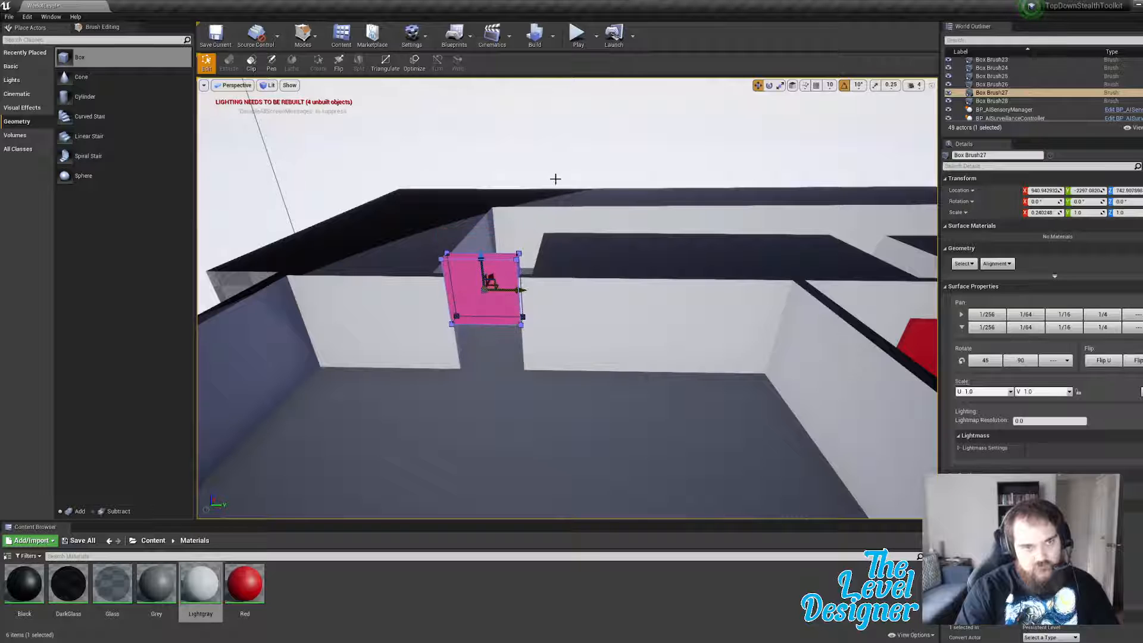
{"action": "left_click", "coordinate": [556, 178]}
{"action": "right_click_drag", "start_coordinate": [579, 284], "coordinate": [608, 282]}
{"action": "mouse_move", "coordinate": [485, 298]}
{"action": "right_mouse_down"}
{"action": "mouse_move", "coordinate": [464, 297]}
{"action": "mouse_move", "coordinate": [477, 296]}
{"action": "right_mouse_up"}
{"action": "key", "text": "w"}
{"action": "left_click", "coordinate": [428, 282]}
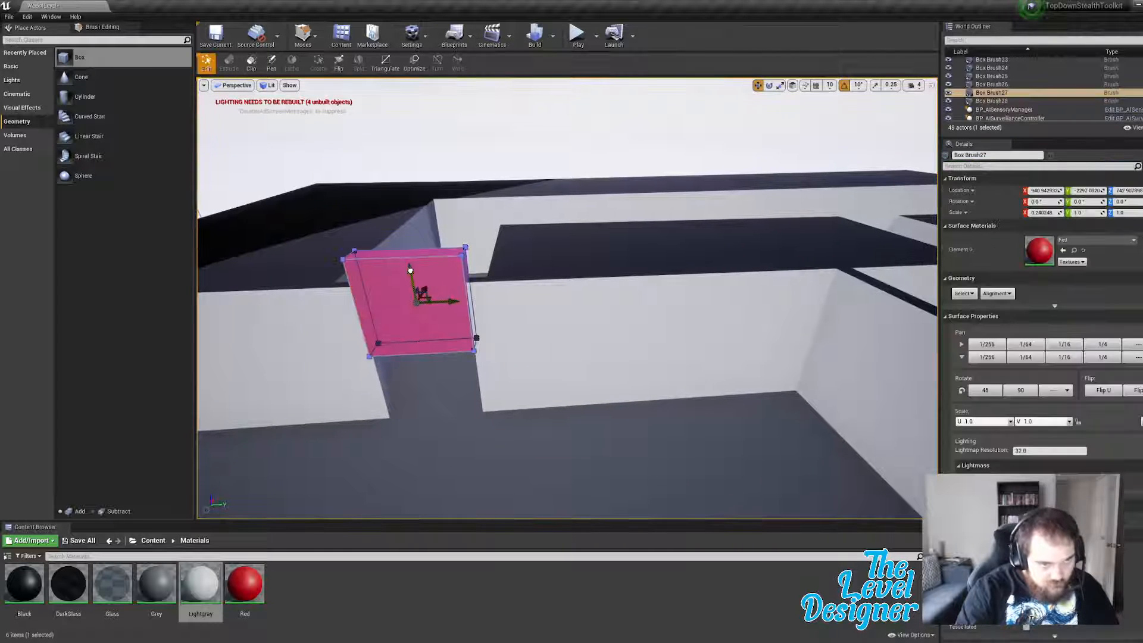
{"action": "key", "text": "q"}
{"action": "right_click_drag", "start_coordinate": [411, 266], "coordinate": [396, 223]}
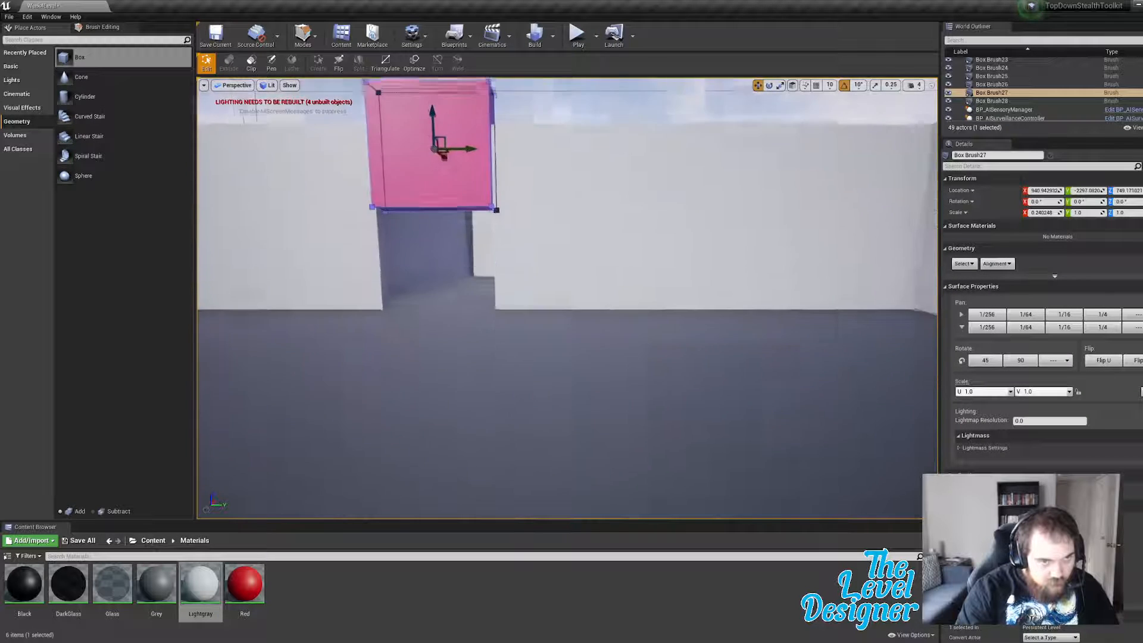
{"action": "key", "text": "e"}
{"action": "right_click_drag", "start_coordinate": [590, 225], "coordinate": [586, 250]}
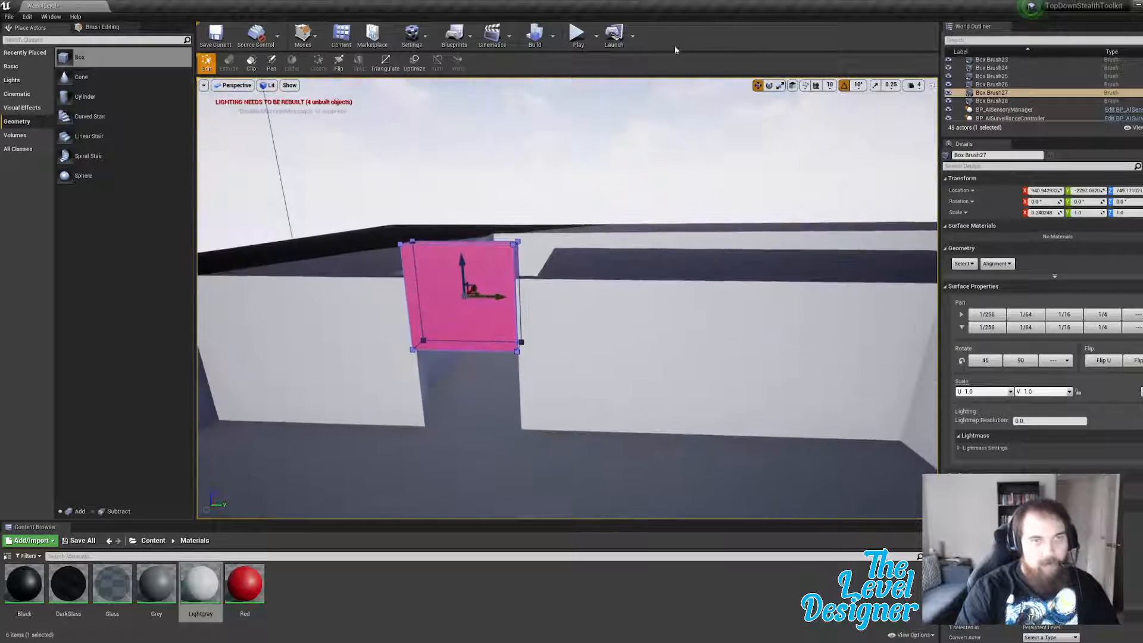
Step: Playtest the level with the SHG loadout, running from the starting room through the guard's room into the passage towards the red doors
{"action": "left_click", "coordinate": [576, 37]}
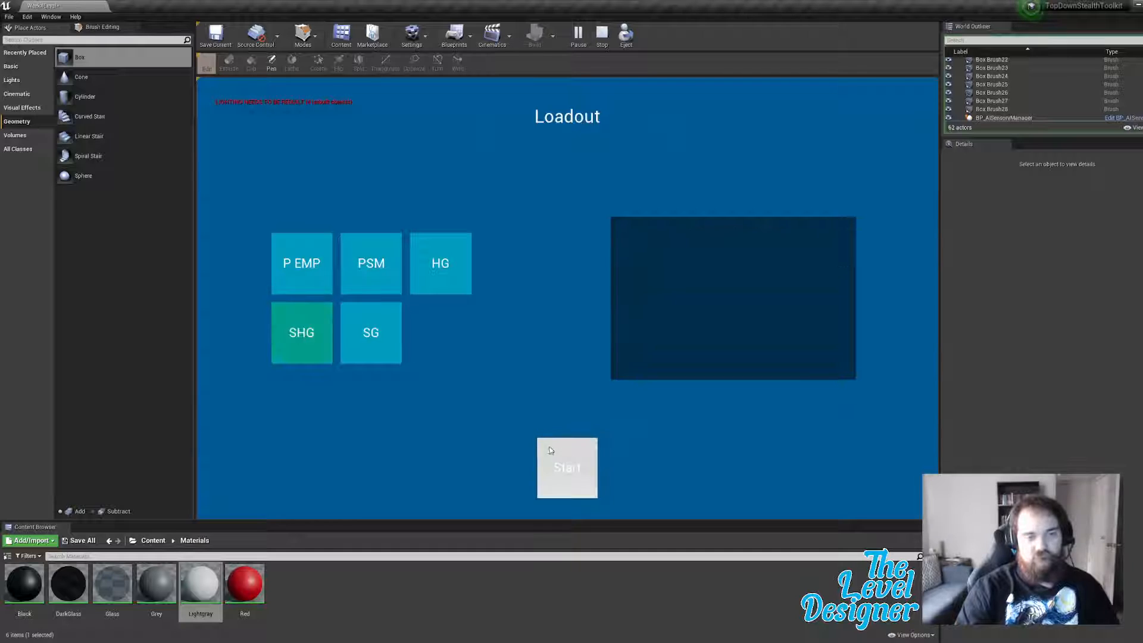
{"action": "left_click", "coordinate": [550, 450]}
{"action": "key", "text": "w"}
{"action": "key", "text": "d"}
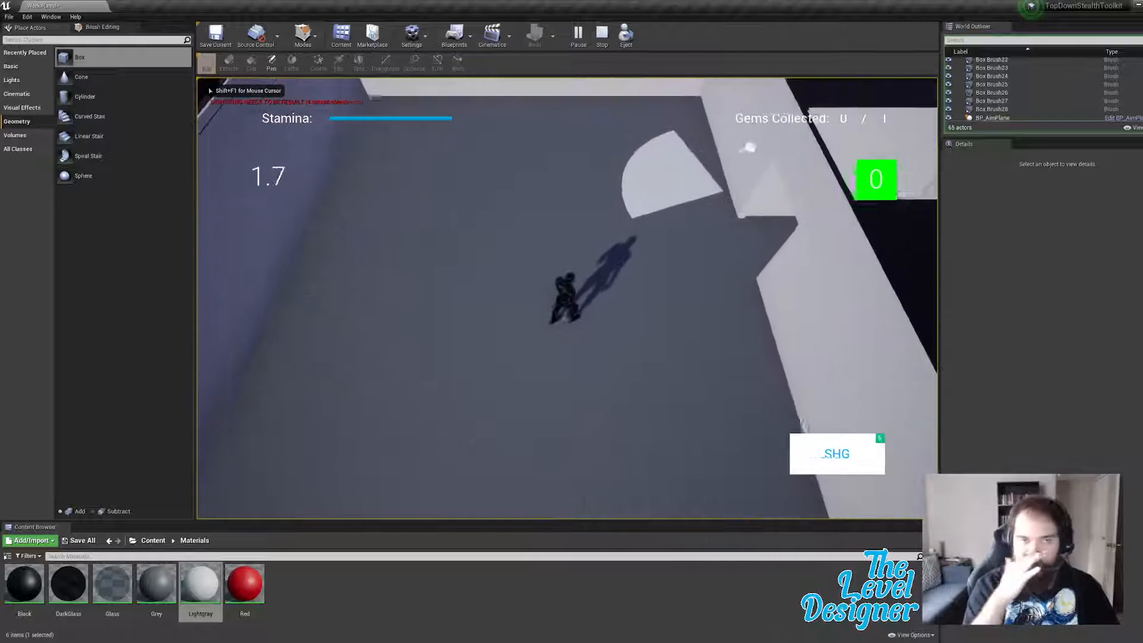
{"action": "key", "text": "d"}
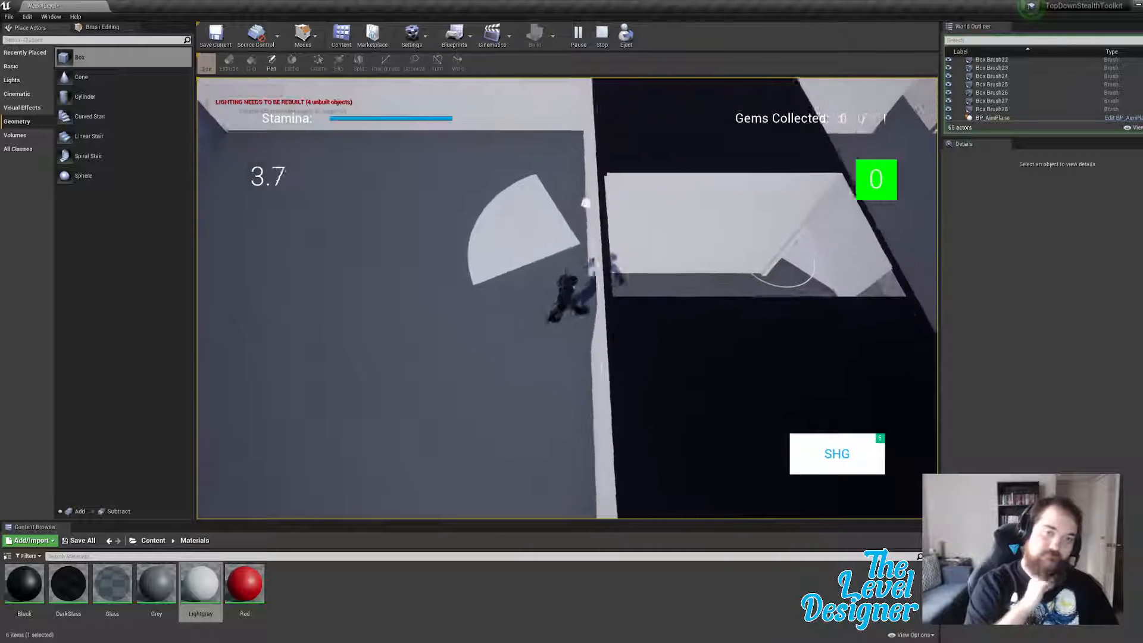
{"action": "key", "text": "d"}
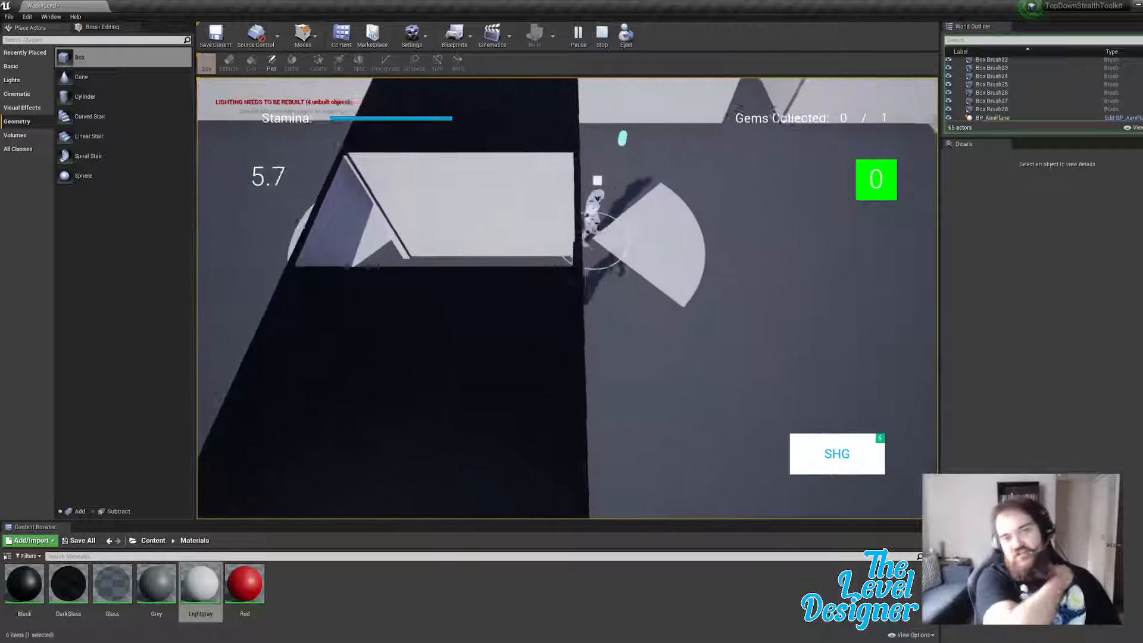
{"action": "key", "text": "s"}
{"action": "key", "text": "d"}
{"action": "key", "text": "w"}
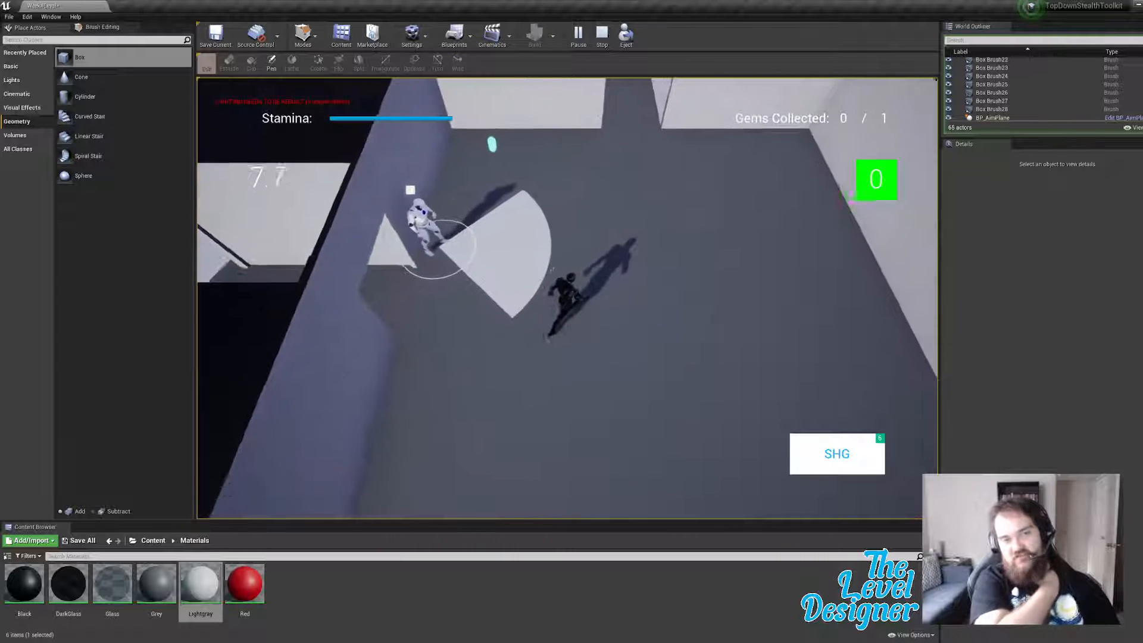
{"action": "key", "text": "w"}
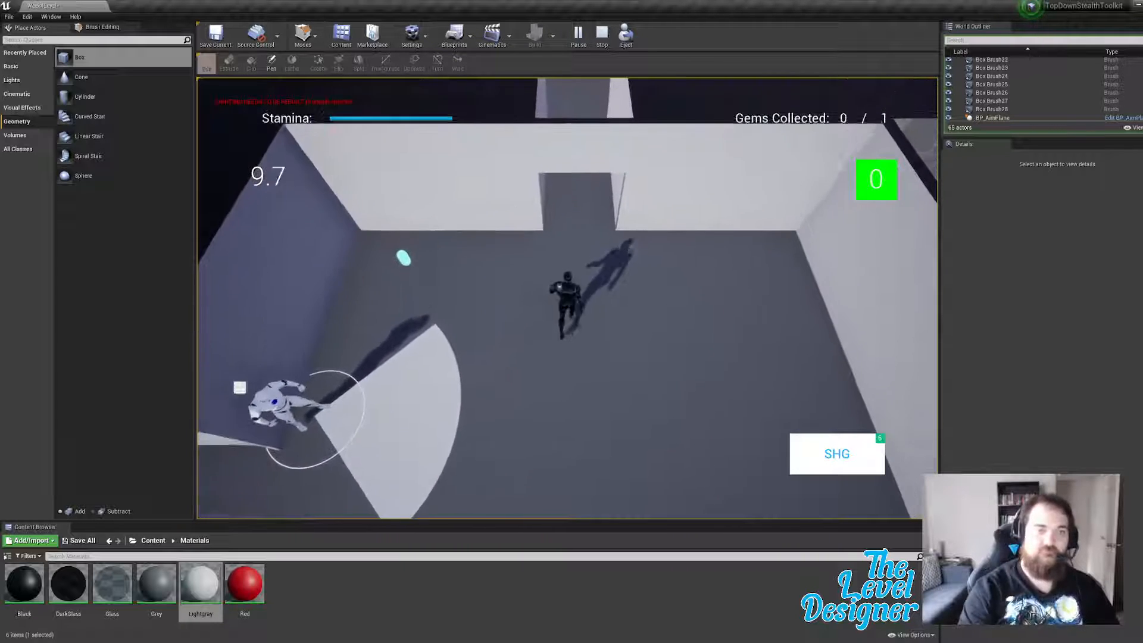
{"action": "key", "text": "w"}
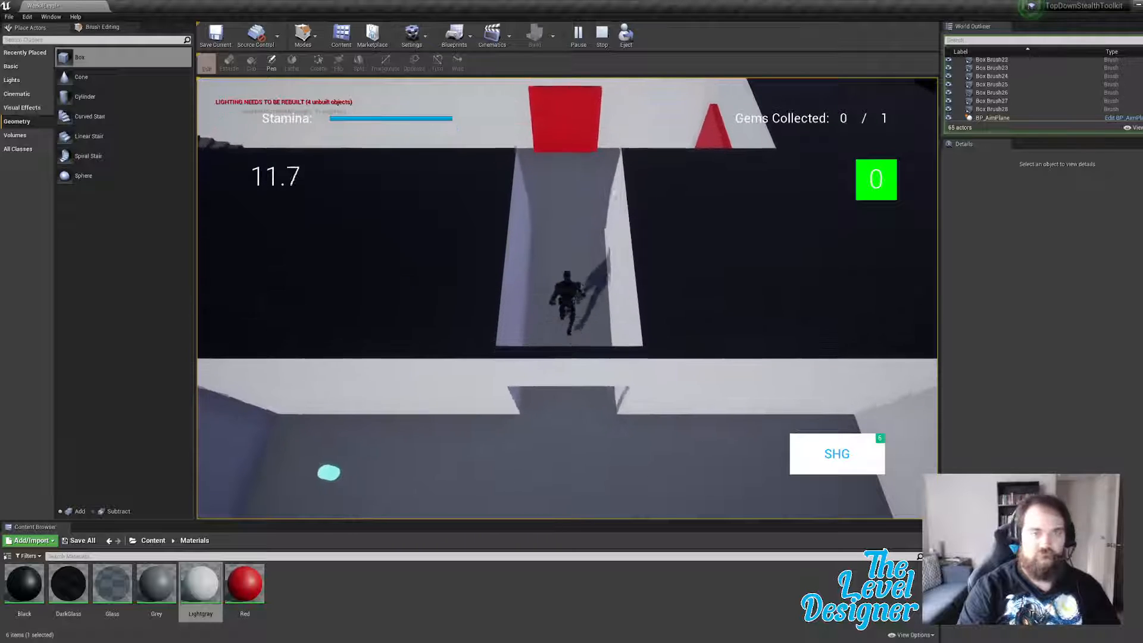
Step: Run the character up the stairs, test stepping from the top stair onto the upper floor, and end the playtest
{"action": "key", "text": "w"}
{"action": "key", "text": "a"}
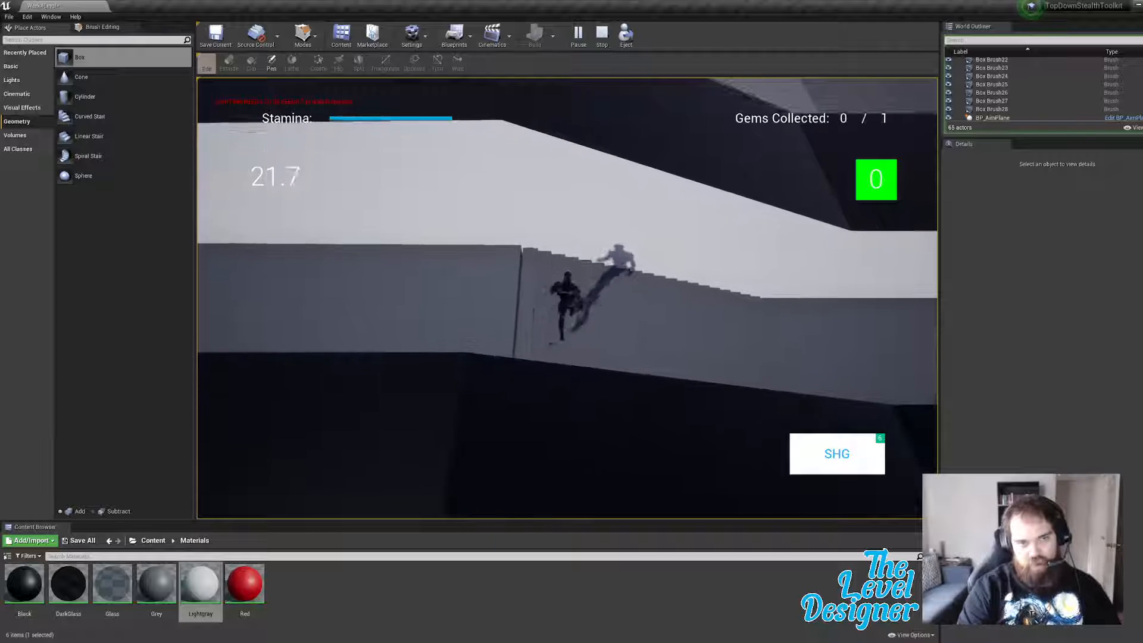
{"action": "key", "text": "a"}
{"action": "key", "text": "s"}
{"action": "key", "text": "d"}
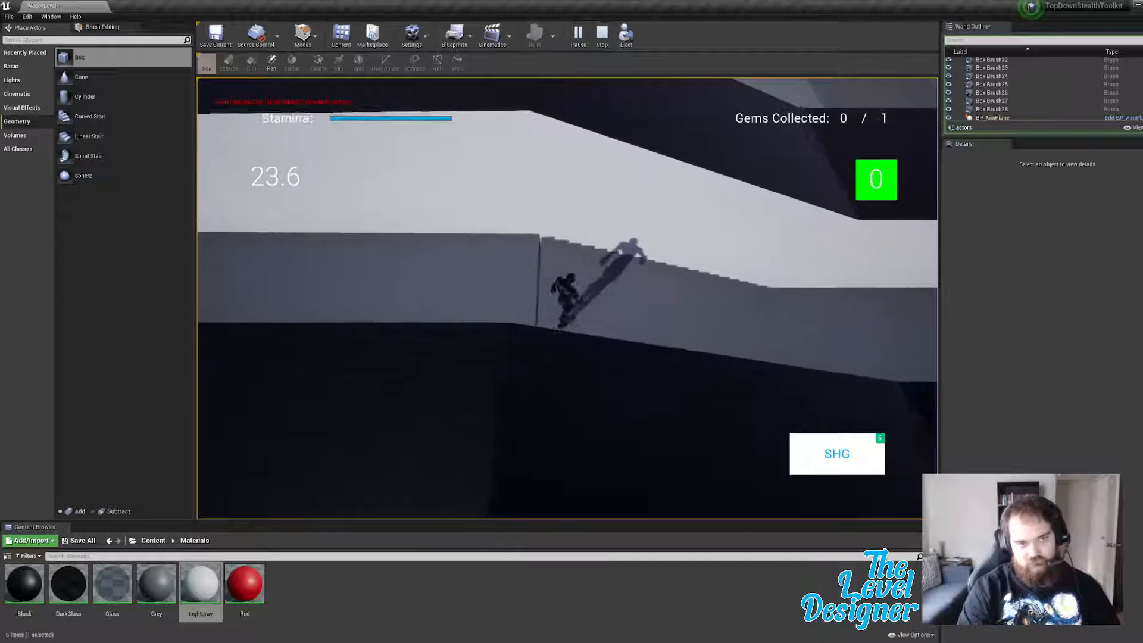
{"action": "key", "text": "w"}
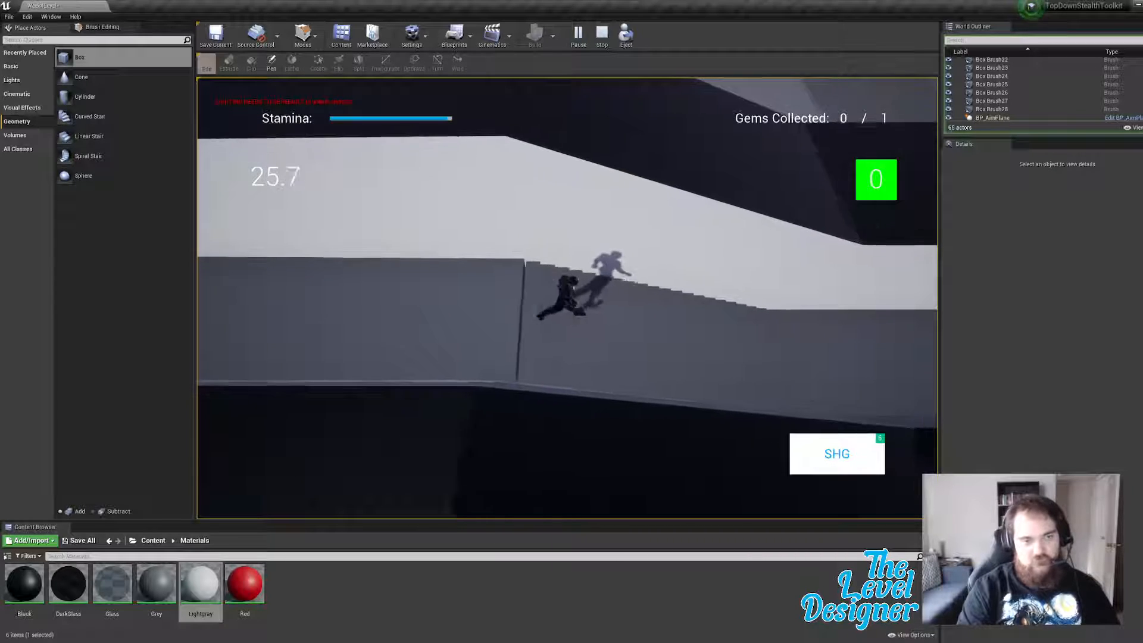
{"action": "key", "text": "Escape"}
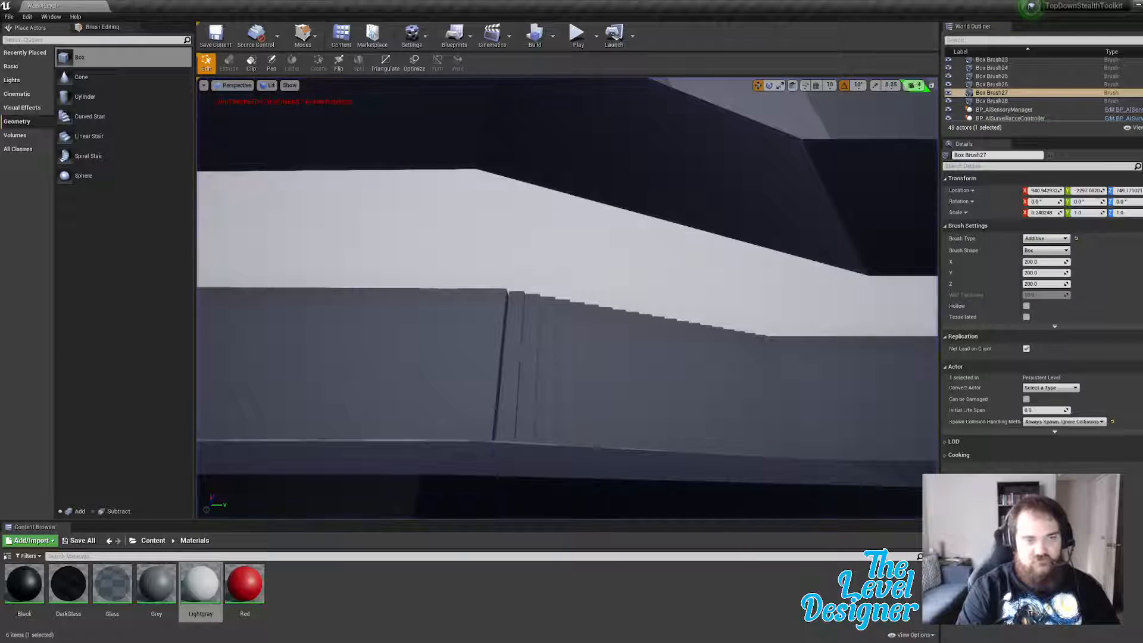
{"action": "left_click", "coordinate": [729, 370]}
{"action": "right_click", "coordinate": [731, 374]}
{"action": "mouse_move", "coordinate": [774, 365]}
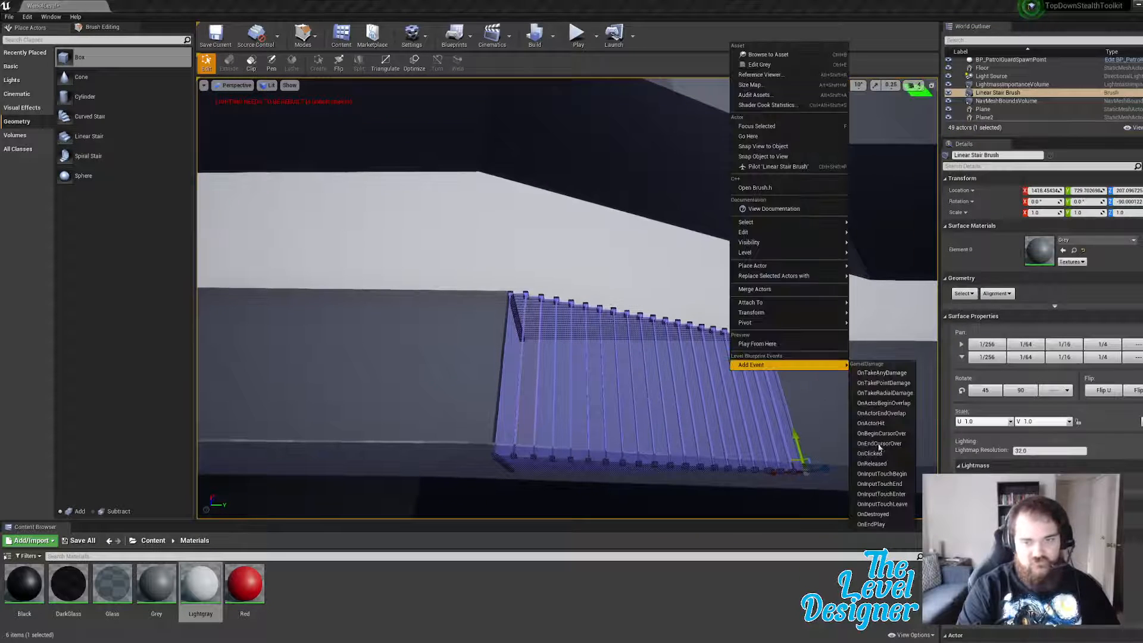
{"action": "right_click_drag", "start_coordinate": [625, 146], "coordinate": [625, 236]}
{"action": "left_click", "coordinate": [625, 145]}
Step: Move the upper floor brush (Box Brush14) slightly so that its edge meets the top step of the stairs, and deselect it
{"action": "left_click", "coordinate": [595, 301]}
{"action": "left_click", "coordinate": [459, 296]}
{"action": "mouse_move", "coordinate": [459, 296]}
{"action": "right_mouse_down"}
{"action": "mouse_move", "coordinate": [363, 369]}
{"action": "mouse_move", "coordinate": [426, 280]}
{"action": "right_mouse_up"}
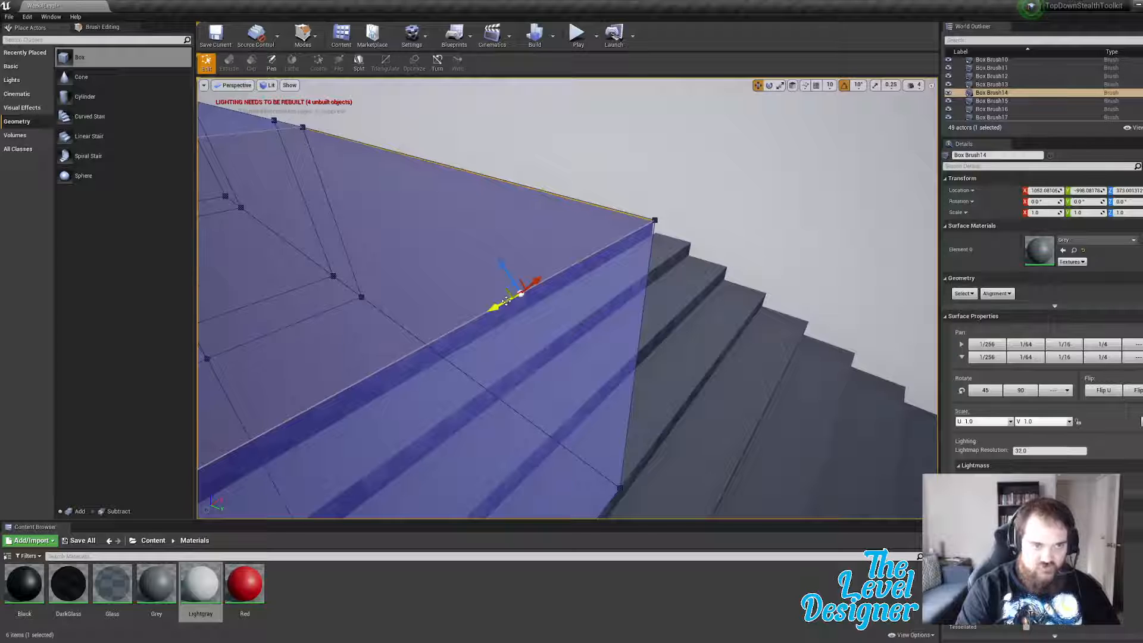
{"action": "right_click_drag", "start_coordinate": [503, 304], "coordinate": [577, 302]}
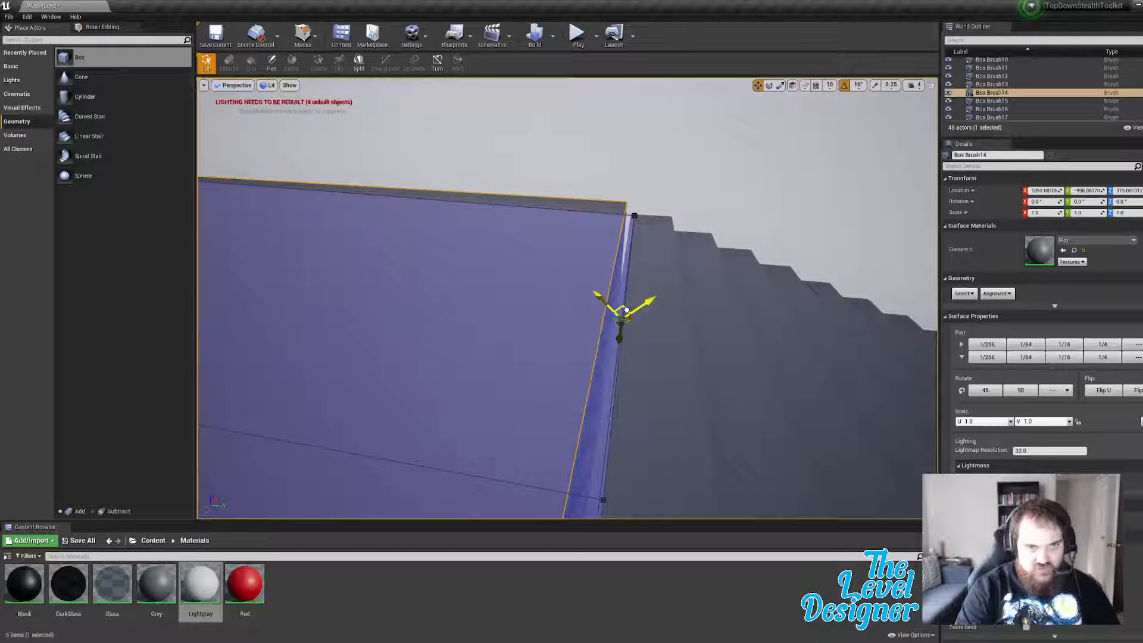
{"action": "left_click_drag", "start_coordinate": [626, 309], "coordinate": [626, 311]}
{"action": "right_click_drag", "start_coordinate": [644, 308], "coordinate": [655, 310]}
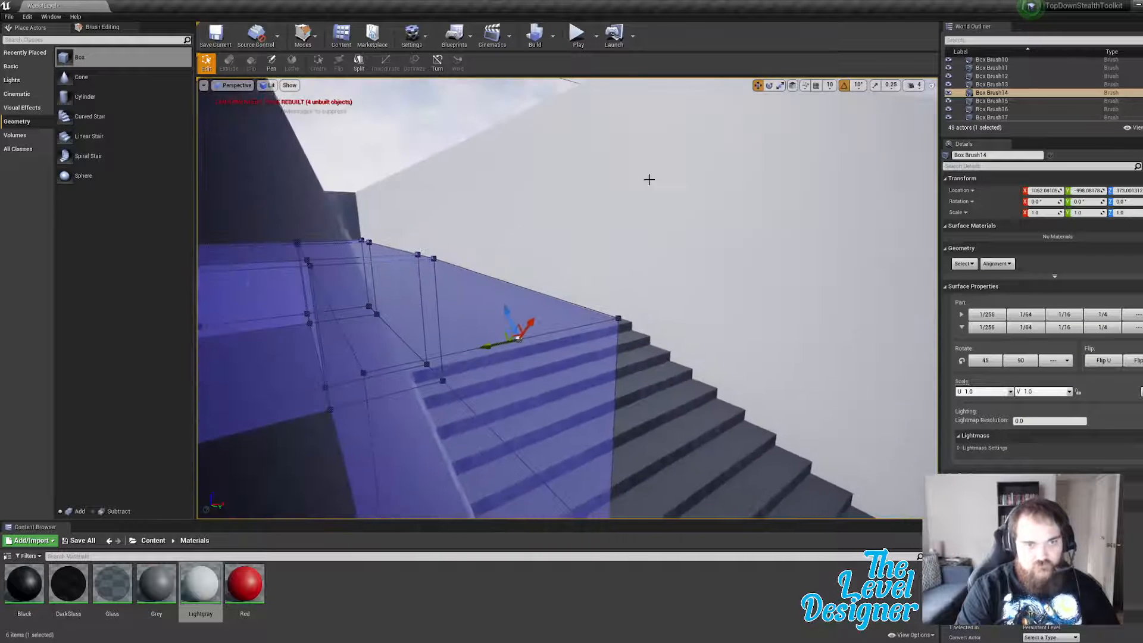
{"action": "right_click_drag", "start_coordinate": [630, 200], "coordinate": [628, 143]}
{"action": "left_click", "coordinate": [631, 200]}
{"action": "right_click_drag", "start_coordinate": [549, 147], "coordinate": [549, 261]}
Step: Start another playtest with the SHG loadout and run through the guard's room to the corridor with the two red doors
{"action": "left_click", "coordinate": [578, 35]}
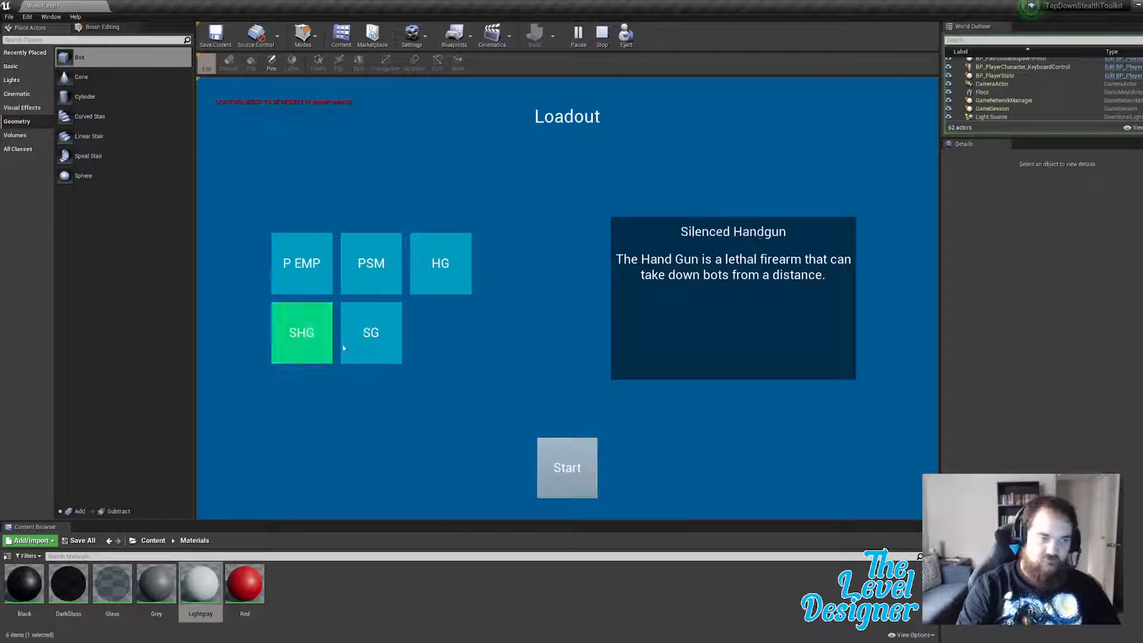
{"action": "left_click", "coordinate": [576, 469]}
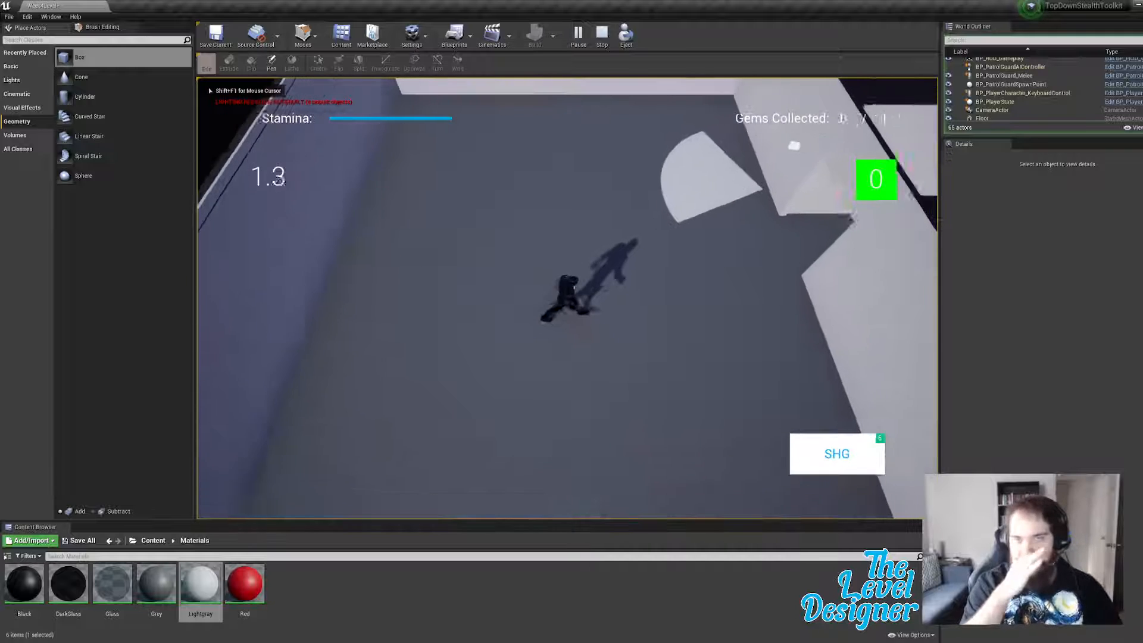
{"action": "key", "text": "w"}
{"action": "key", "text": "d"}
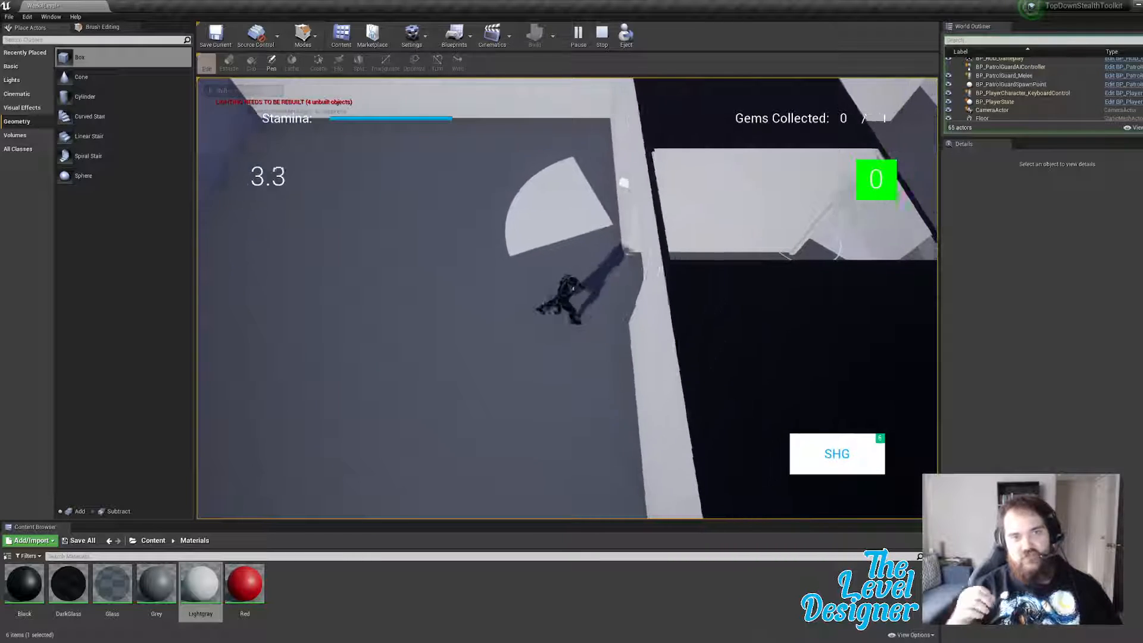
{"action": "key", "text": "d"}
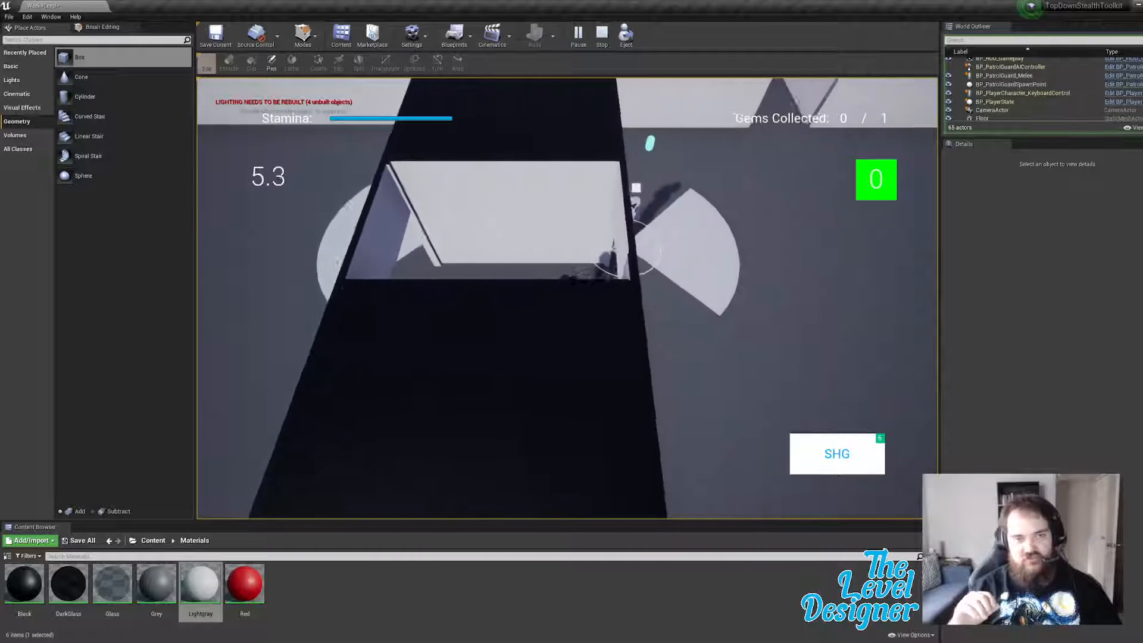
{"action": "key", "text": "d"}
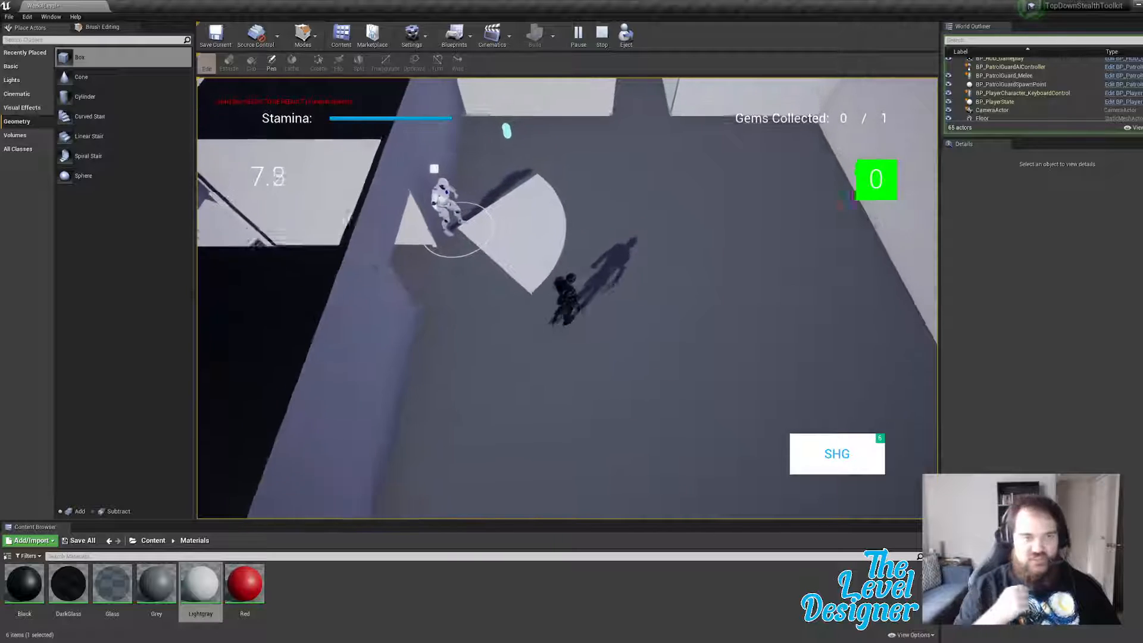
{"action": "key", "text": "w"}
{"action": "key", "text": "d"}
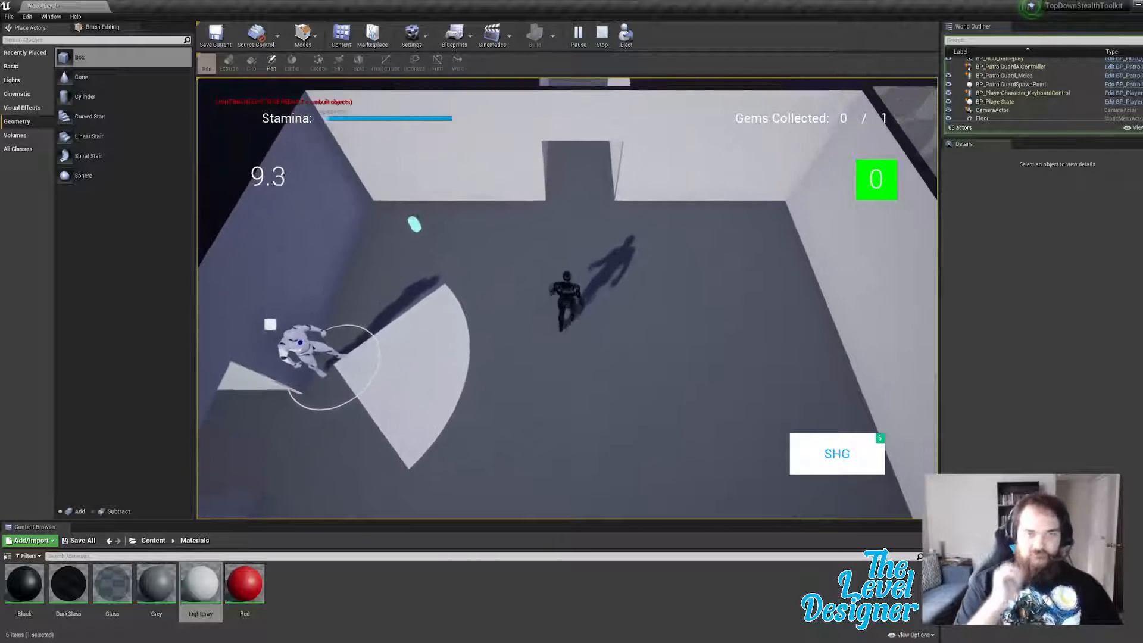
{"action": "key", "text": "w"}
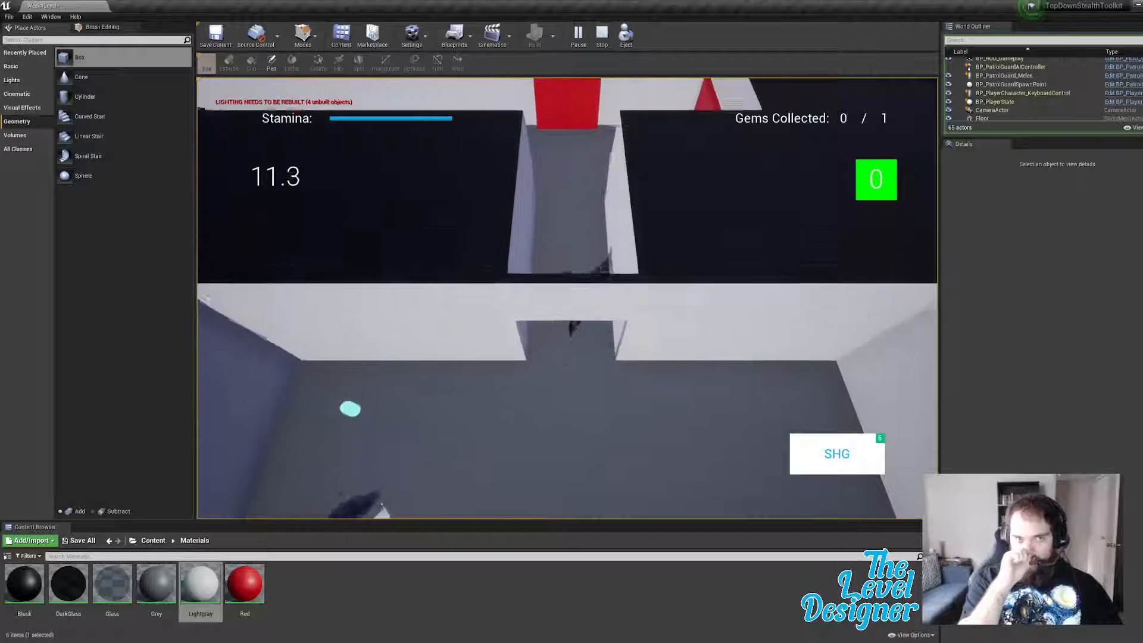
{"action": "key", "text": "w"}
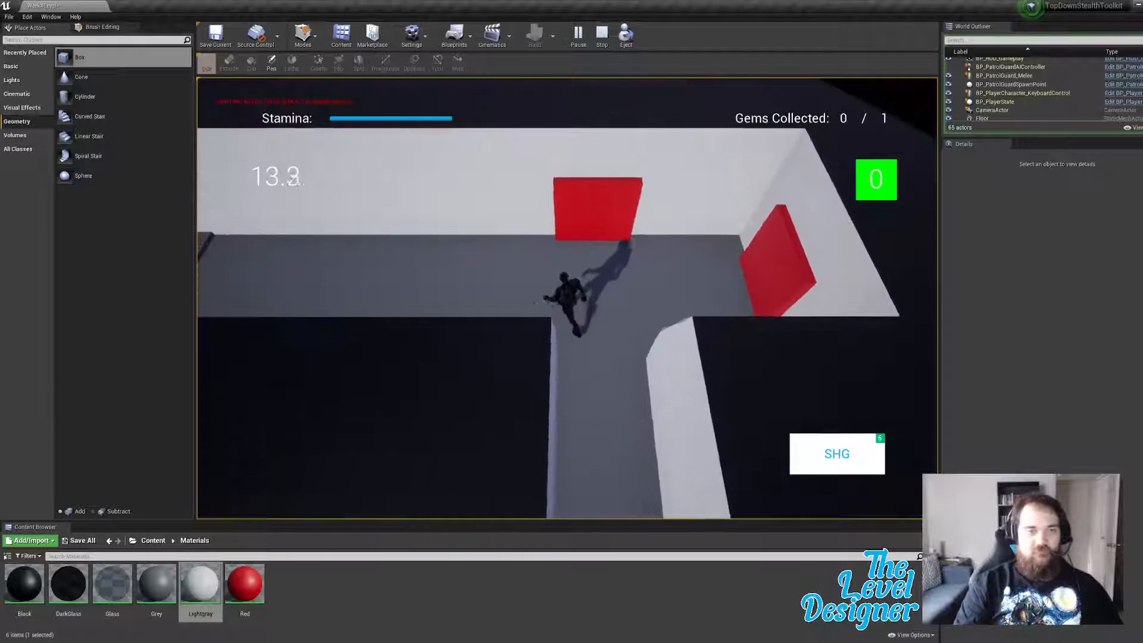
Step: Run the character along the upper corridor, test the side passage towards the red door, and return to the corridor
{"action": "key", "text": "a"}
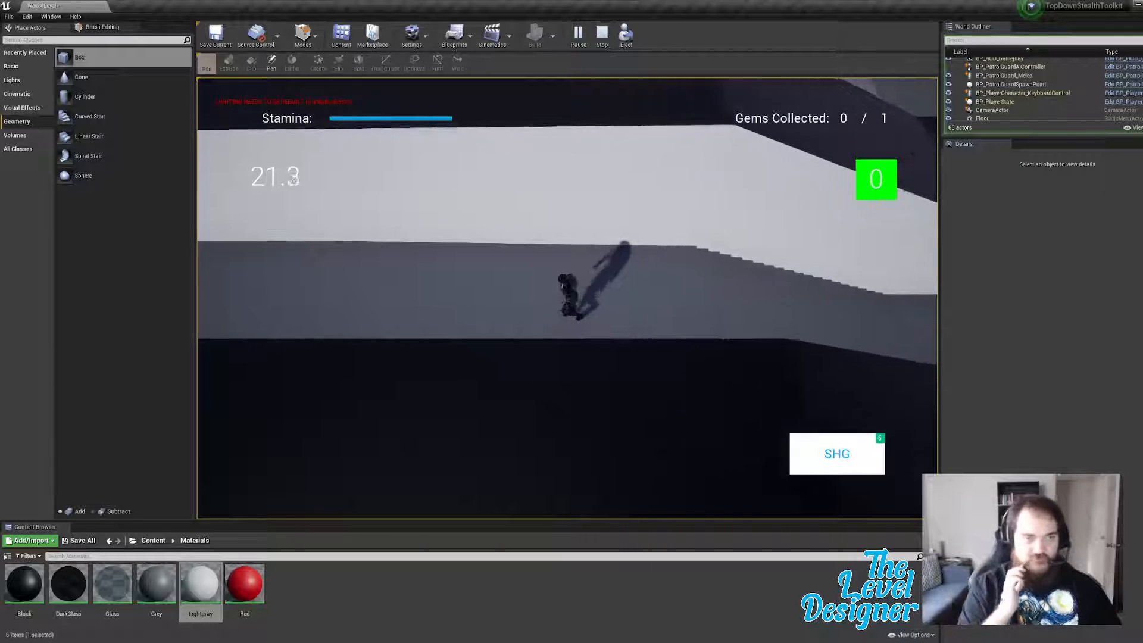
{"action": "key", "text": "a"}
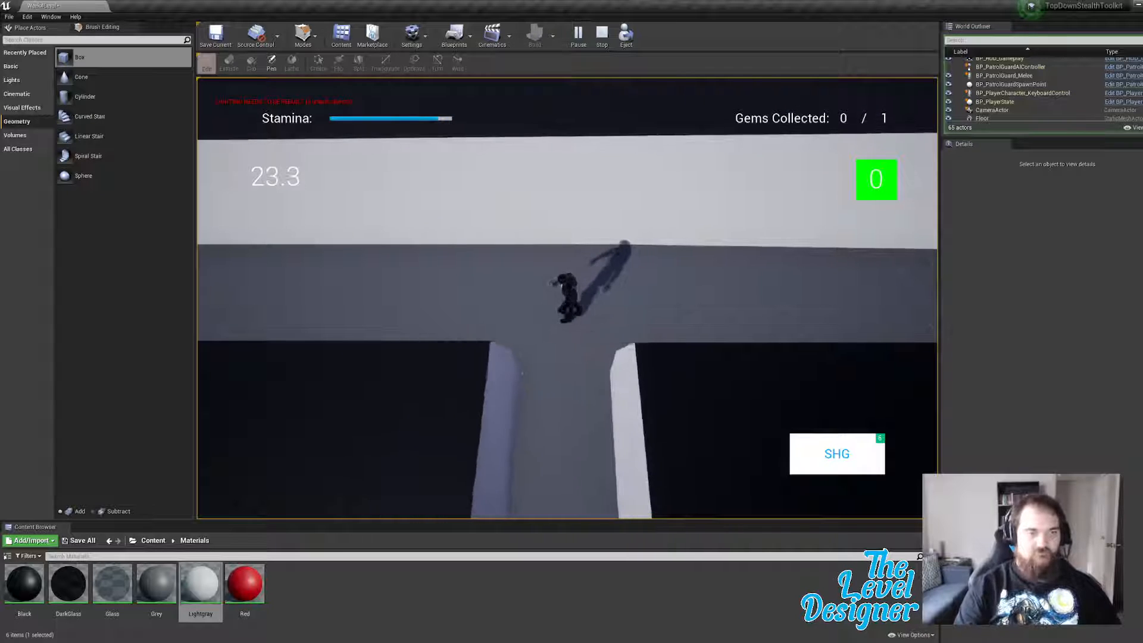
{"action": "key", "text": "s"}
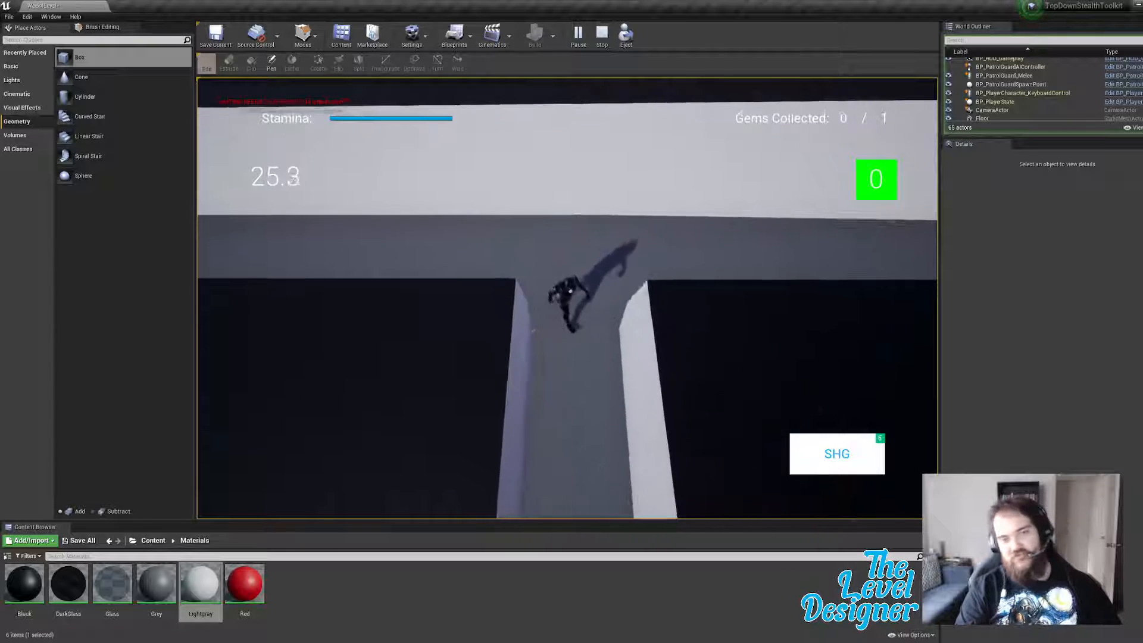
{"action": "key", "text": "s"}
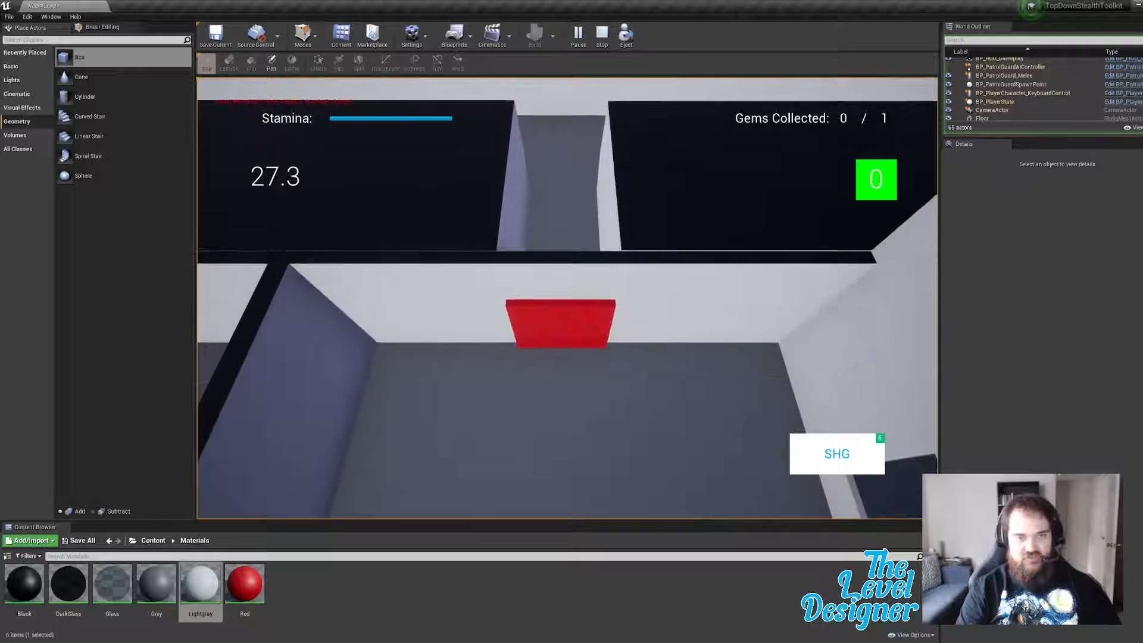
{"action": "key", "text": "w"}
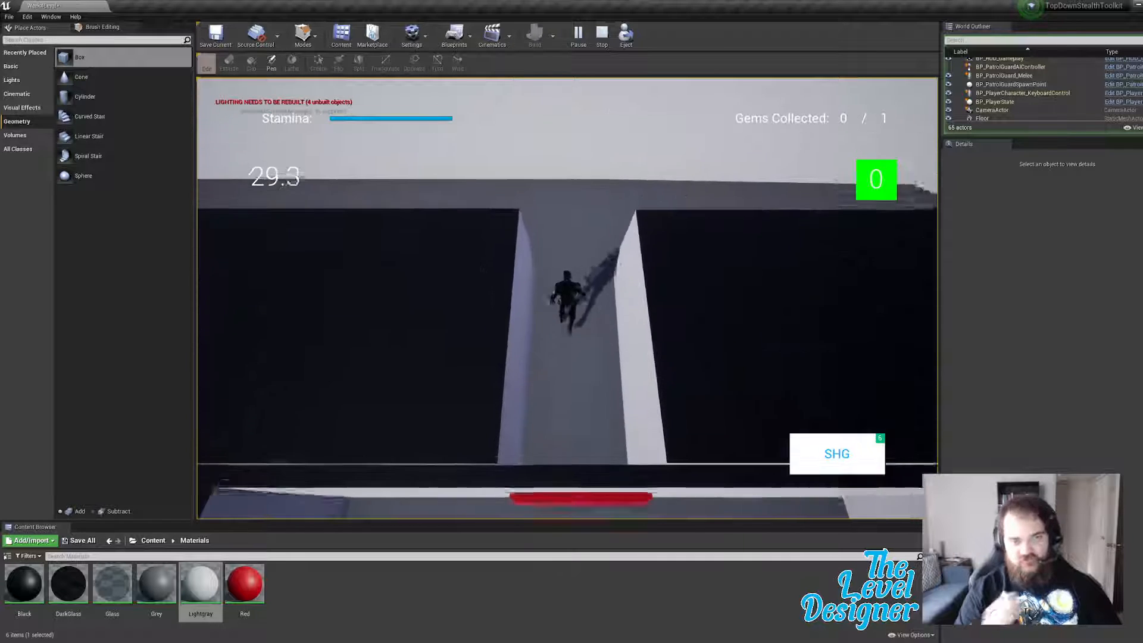
{"action": "key", "text": "w"}
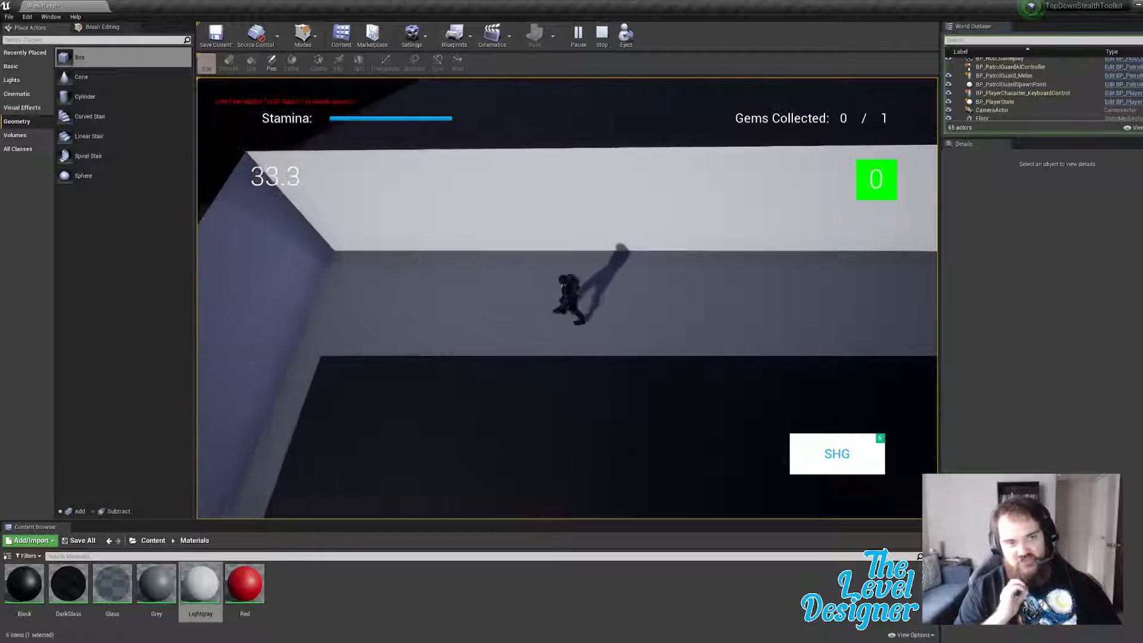
Step: Run to the corridor's far end, test walking under the raised red door into the room beyond, and end the playtest
{"action": "key", "text": "a"}
{"action": "key", "text": "s"}
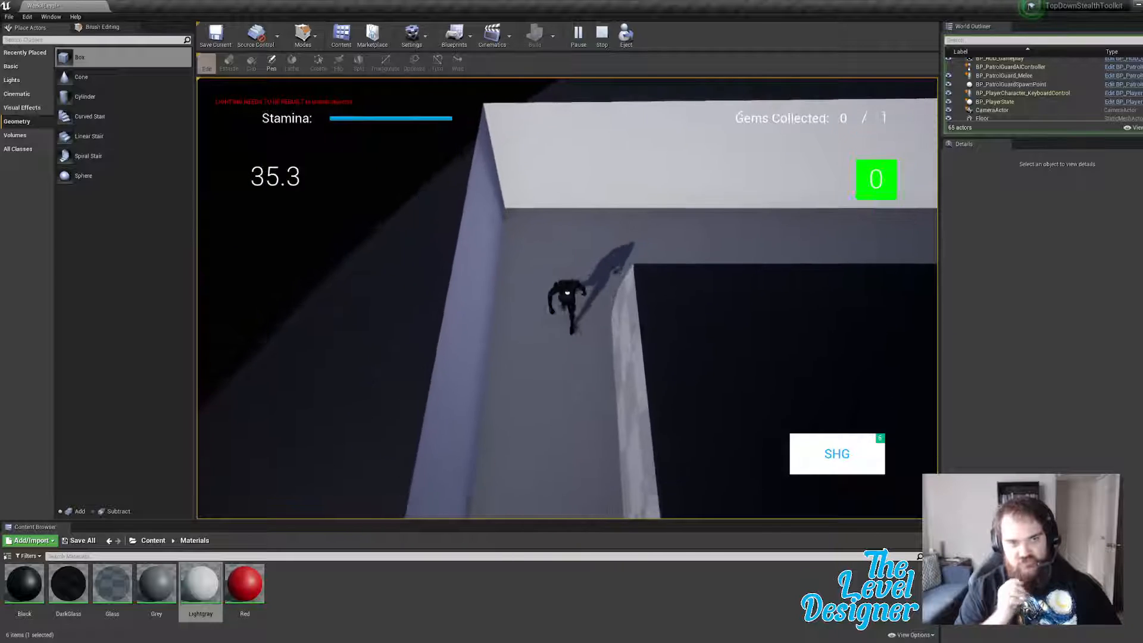
{"action": "key", "text": "s"}
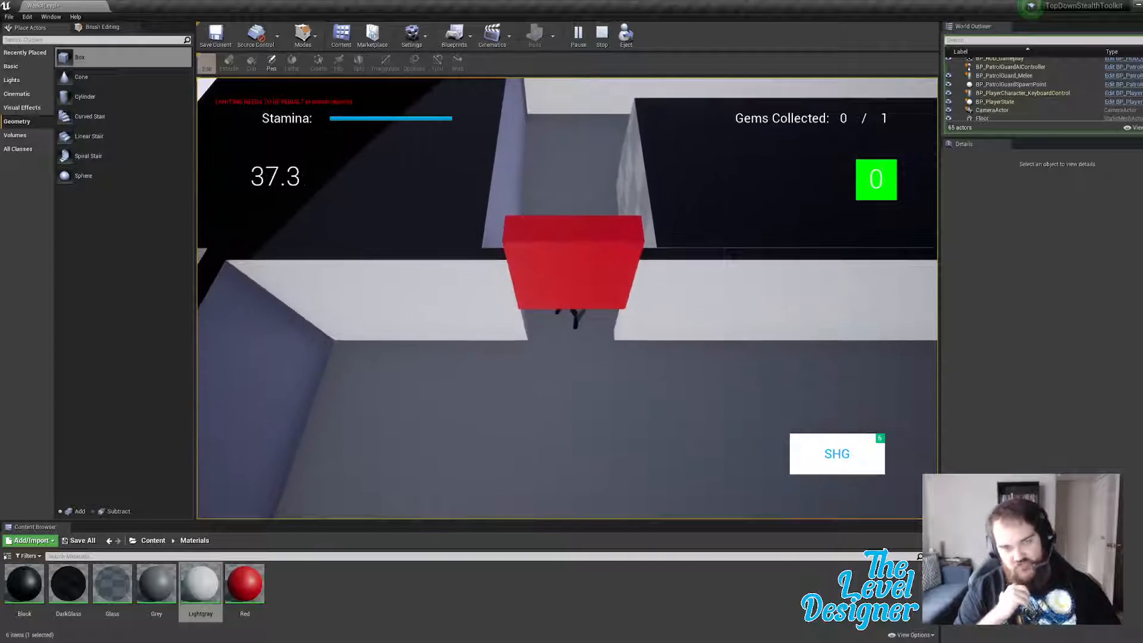
{"action": "key", "text": "w"}
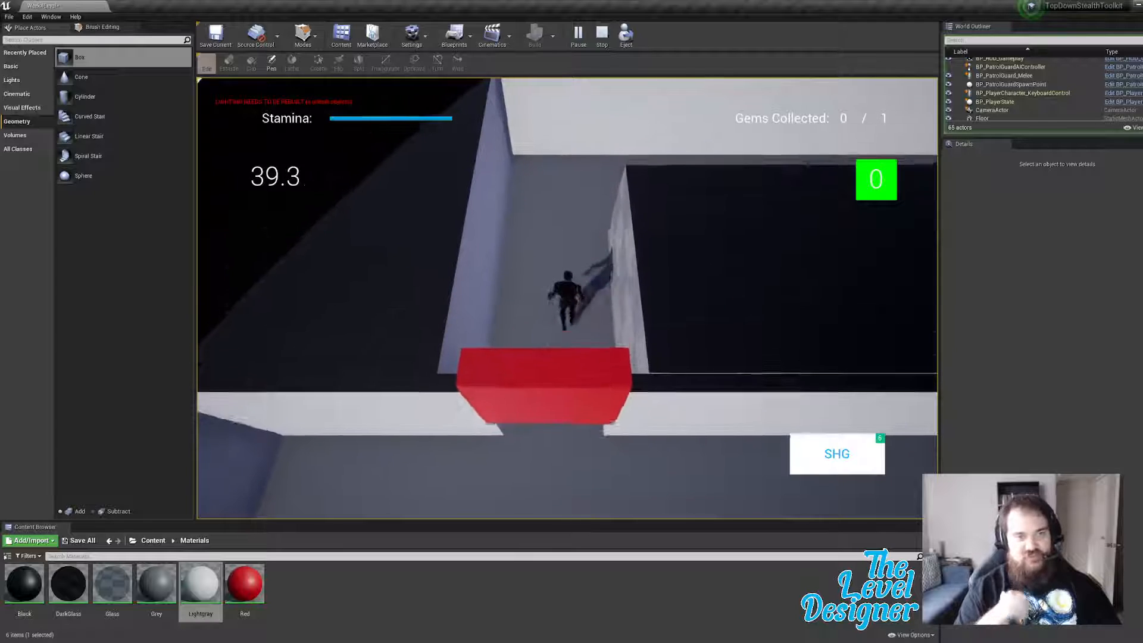
{"action": "key", "text": "s"}
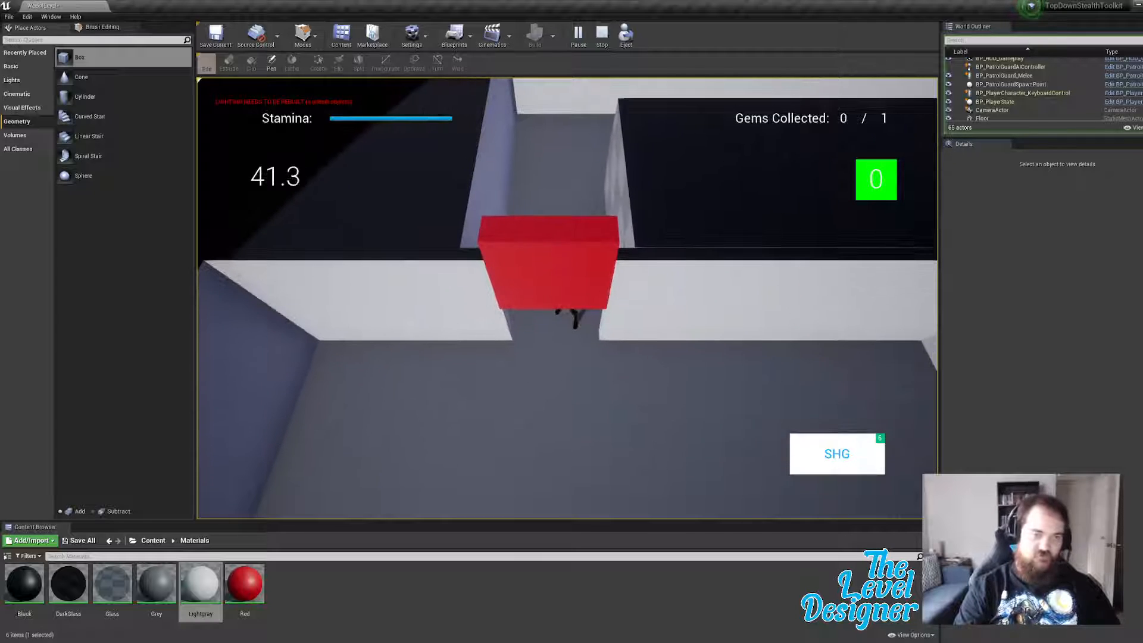
{"action": "key", "text": "Escape"}
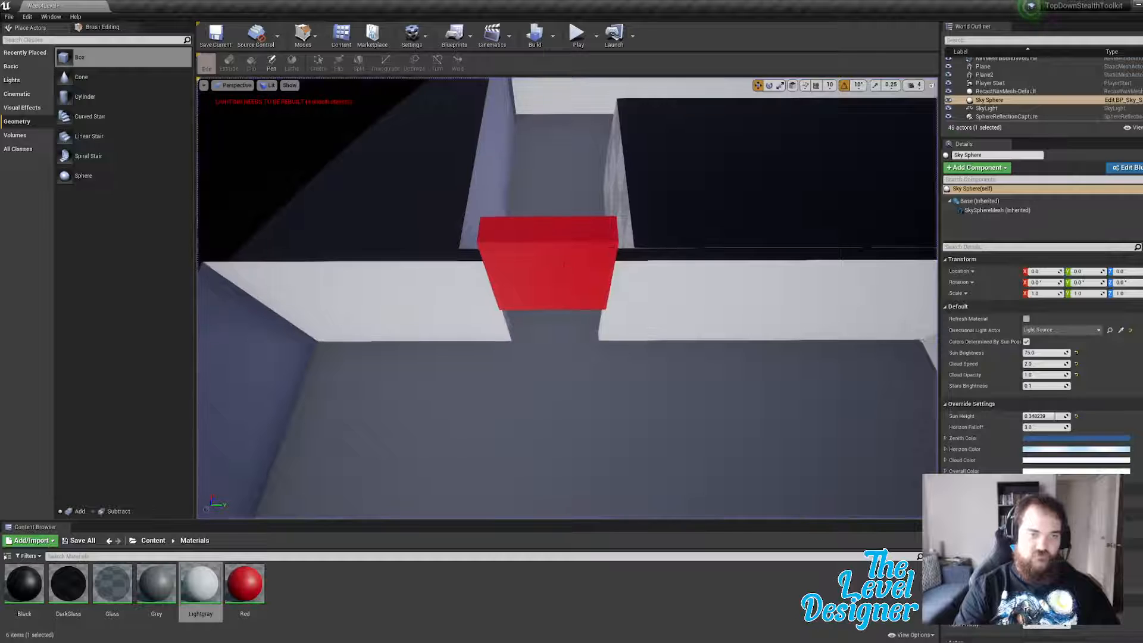
Step: Raise the red door brush (Box Brush27) slightly above its opening at the end of the passage
{"action": "left_click", "coordinate": [563, 263]}
{"action": "mouse_move", "coordinate": [564, 263]}
{"action": "right_mouse_down"}
{"action": "mouse_move", "coordinate": [631, 268]}
{"action": "mouse_move", "coordinate": [613, 256]}
{"action": "right_mouse_up"}
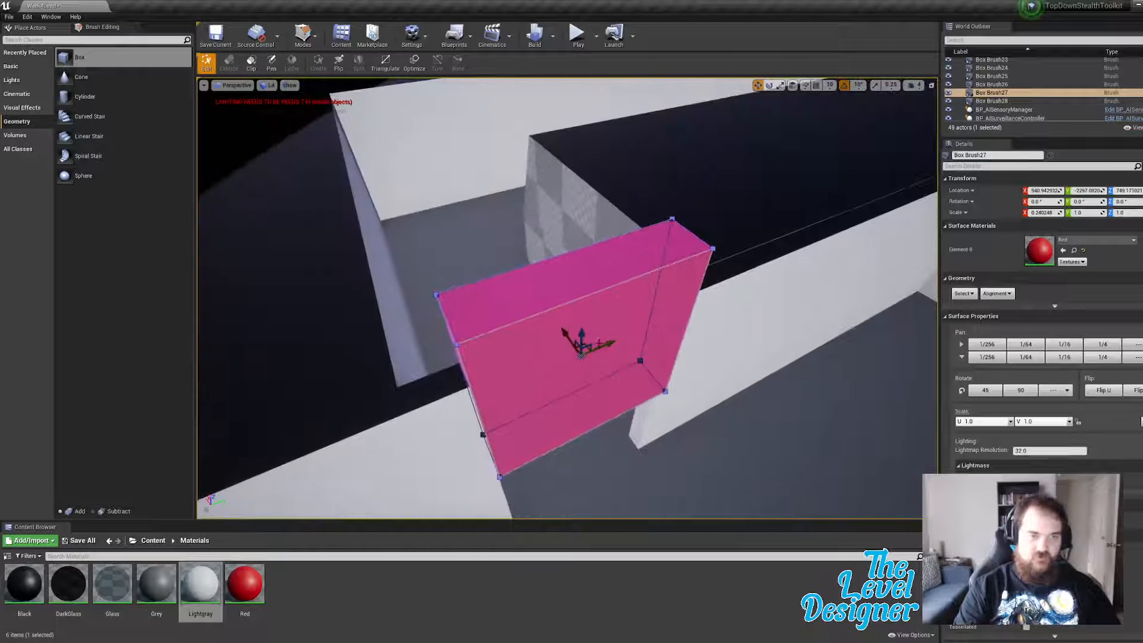
{"action": "left_click_drag", "start_coordinate": [580, 309], "coordinate": [580, 309]}
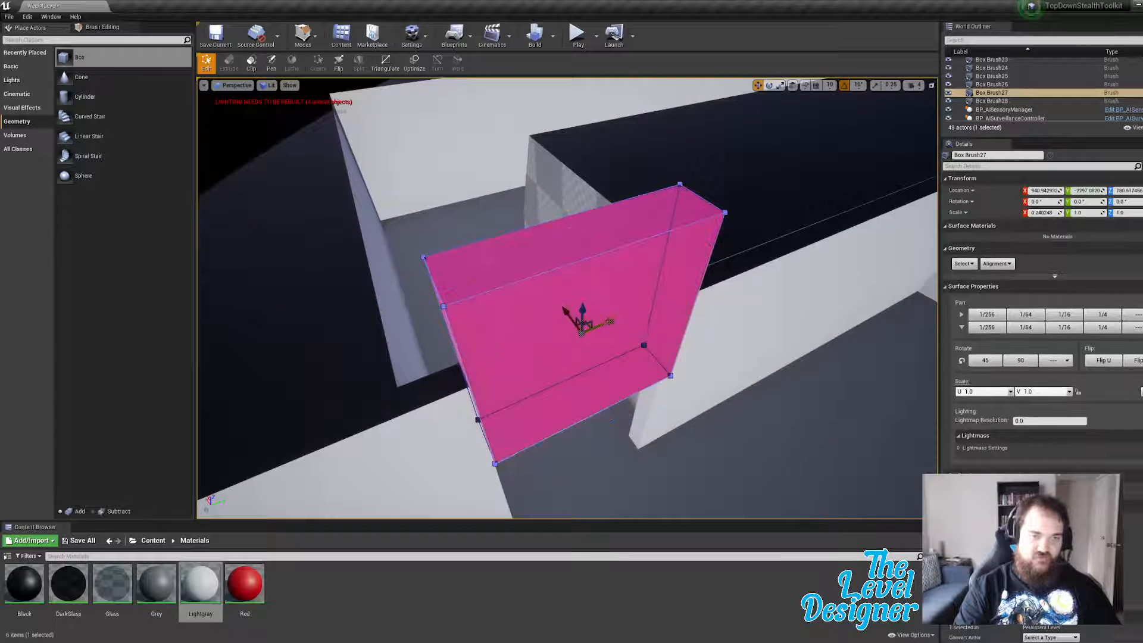
{"action": "mouse_move", "coordinate": [580, 309]}
{"action": "right_mouse_down"}
{"action": "mouse_move", "coordinate": [524, 235]}
{"action": "mouse_move", "coordinate": [559, 268]}
{"action": "mouse_move", "coordinate": [531, 243]}
{"action": "right_mouse_up"}
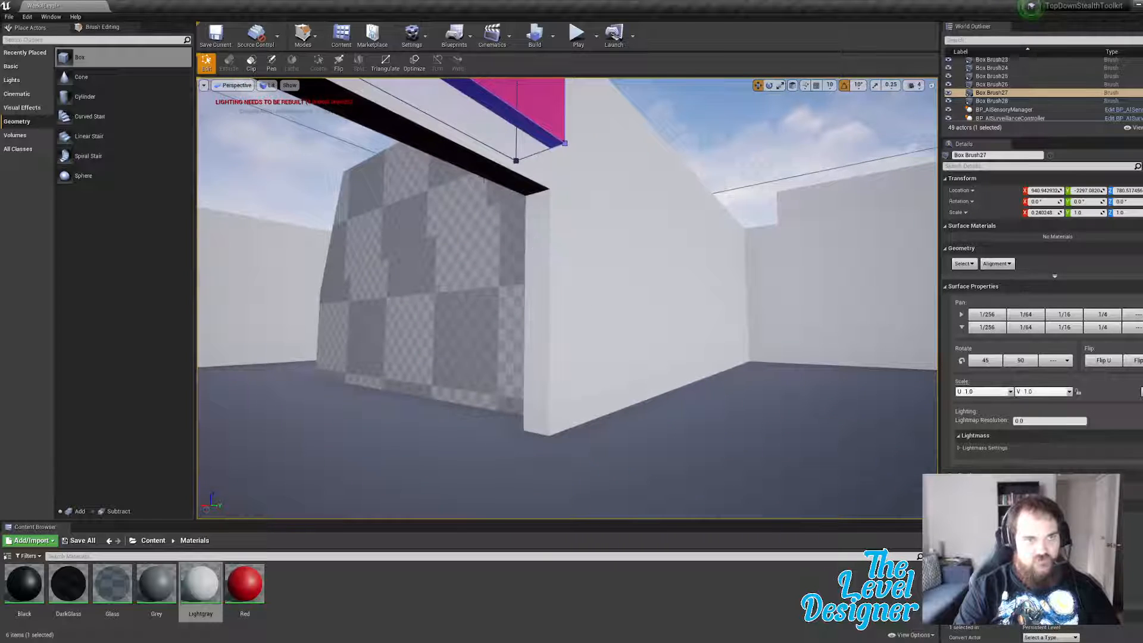
Step: Apply the Lightgray material to the checkered passage wall behind the raised door and to the remaining untextured doorway surfaces
{"action": "left_click", "coordinate": [481, 178]}
{"action": "right_click_drag", "start_coordinate": [477, 174], "coordinate": [504, 182]}
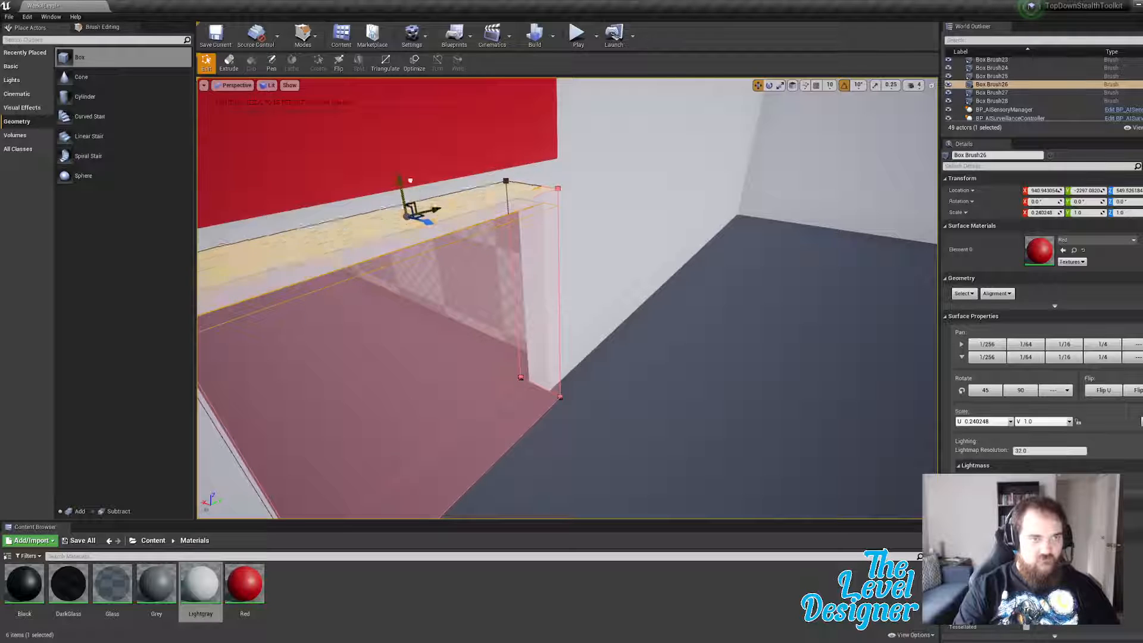
{"action": "right_click_drag", "start_coordinate": [415, 131], "coordinate": [360, 170]}
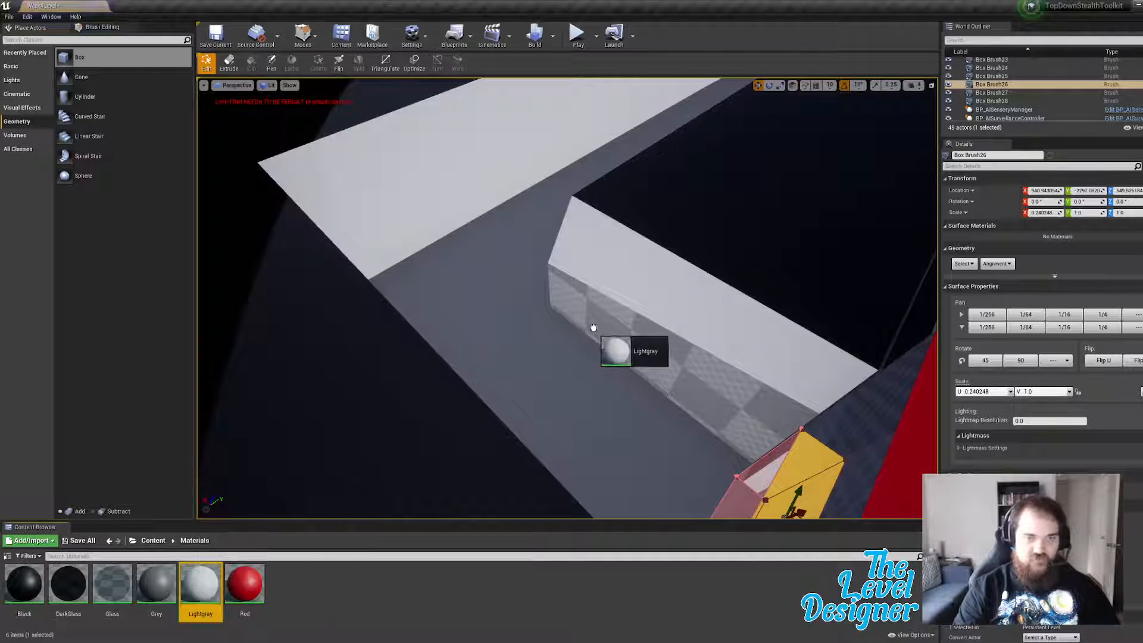
{"action": "left_click_drag", "start_coordinate": [594, 328], "coordinate": [595, 329]}
{"action": "mouse_move", "coordinate": [596, 330]}
{"action": "right_mouse_down"}
{"action": "mouse_move", "coordinate": [586, 333]}
{"action": "mouse_move", "coordinate": [649, 315]}
{"action": "mouse_move", "coordinate": [589, 318]}
{"action": "mouse_move", "coordinate": [703, 304]}
{"action": "mouse_move", "coordinate": [661, 312]}
{"action": "mouse_move", "coordinate": [652, 334]}
{"action": "mouse_move", "coordinate": [663, 357]}
{"action": "right_mouse_up"}
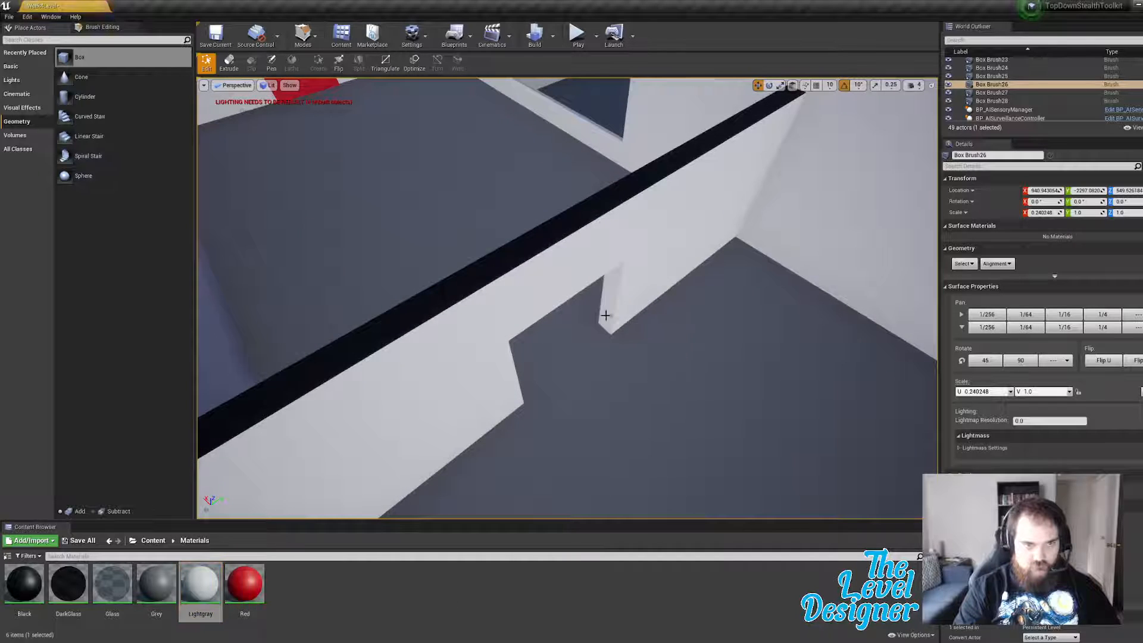
{"action": "right_click_drag", "start_coordinate": [605, 315], "coordinate": [315, 505]}
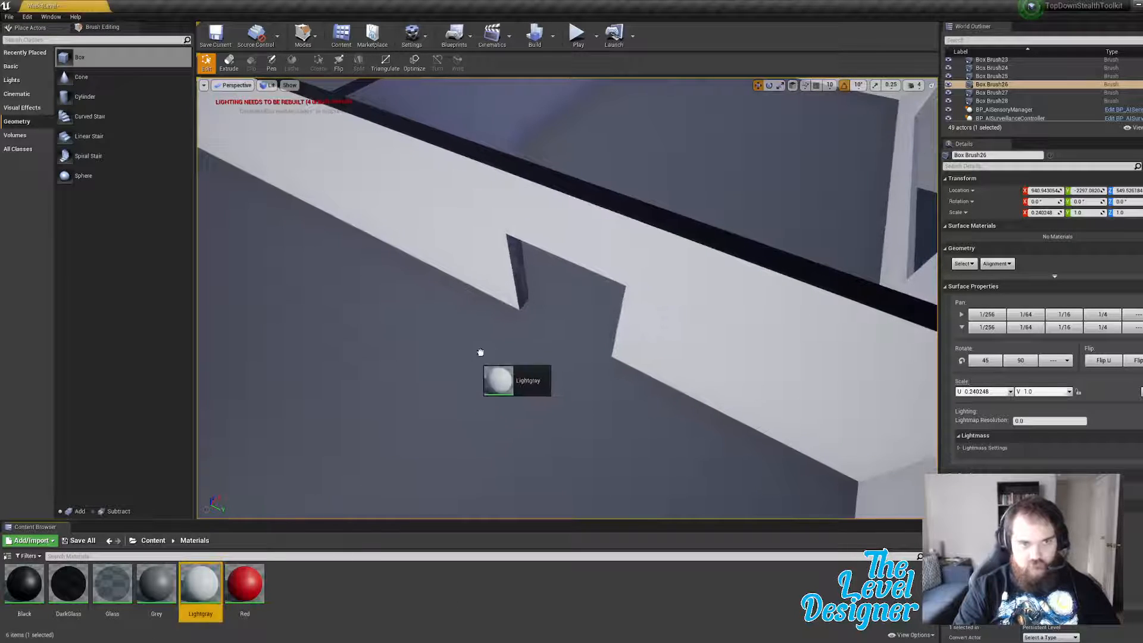
{"action": "right_click_drag", "start_coordinate": [505, 316], "coordinate": [338, 340]}
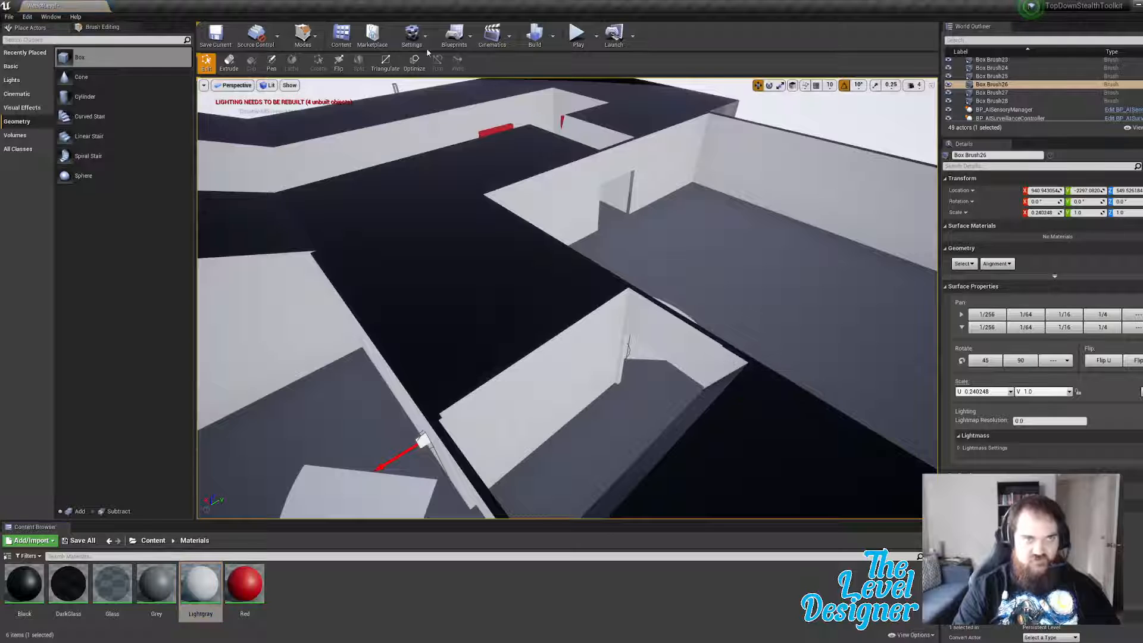
Step: Start another playtest with the SHG loadout and run from the starting room into the short connecting passage
{"action": "left_click", "coordinate": [580, 34]}
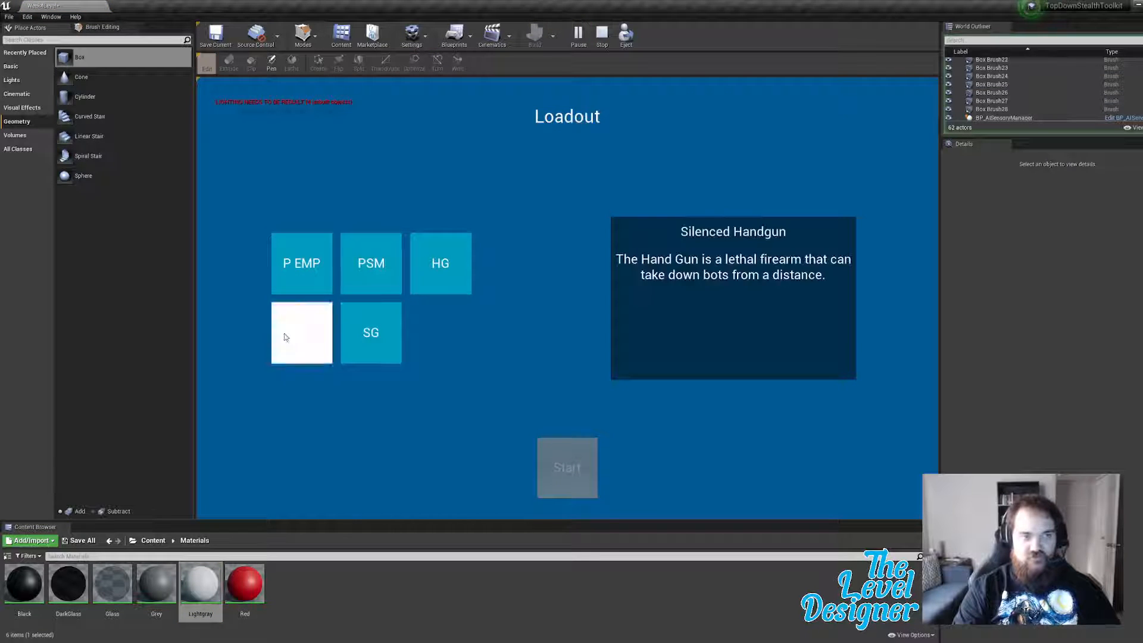
{"action": "left_click", "coordinate": [590, 468]}
{"action": "key", "text": "w"}
{"action": "key", "text": "d"}
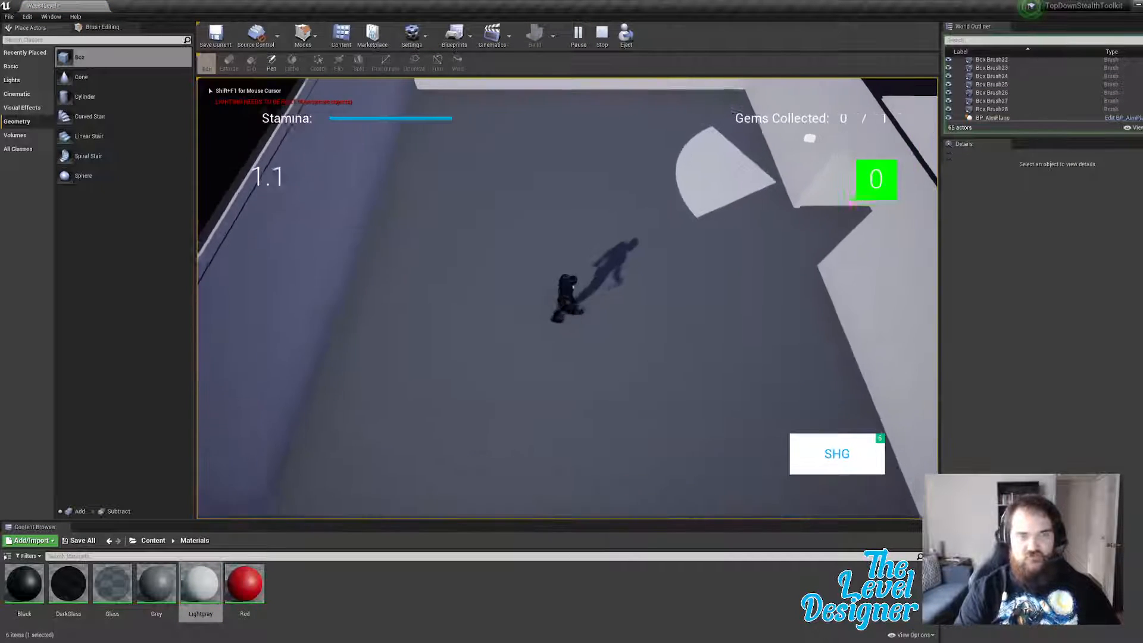
{"action": "key", "text": "d"}
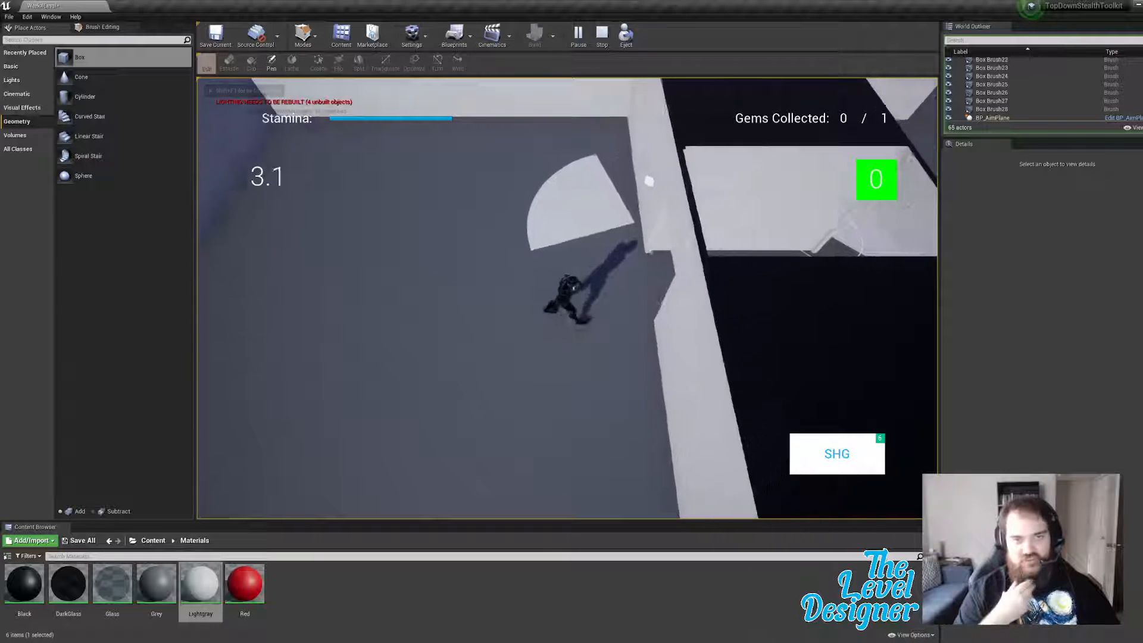
{"action": "key", "text": "w"}
{"action": "key", "text": "d"}
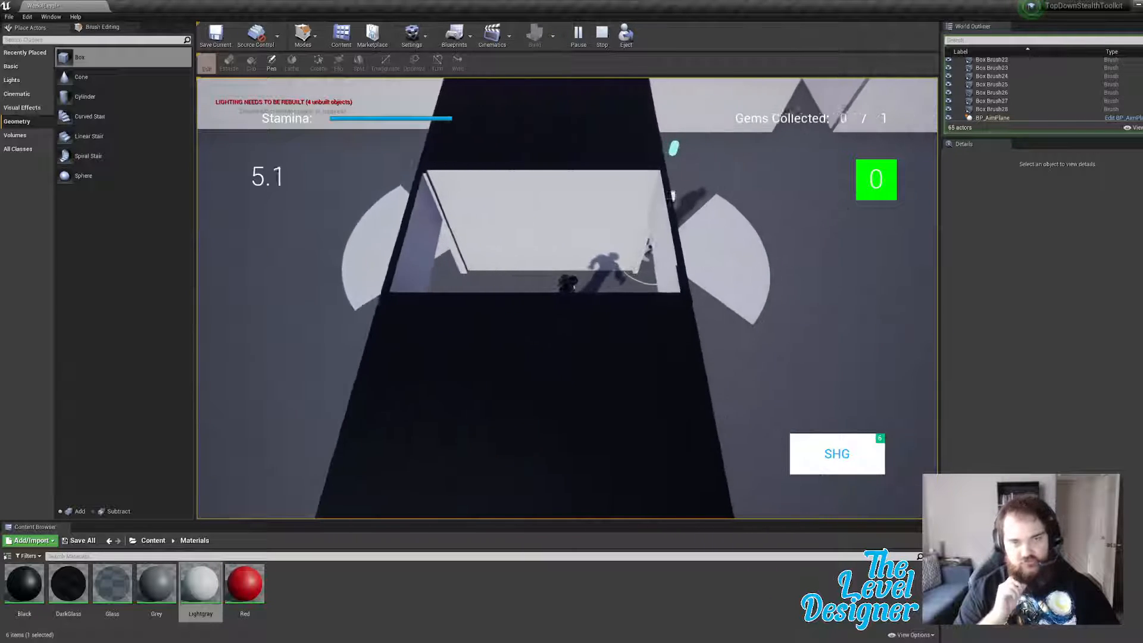
Step: Run past the patrolling guard and across the guard's room into the passage leading to the red doors
{"action": "key", "text": "s"}
{"action": "key", "text": "d"}
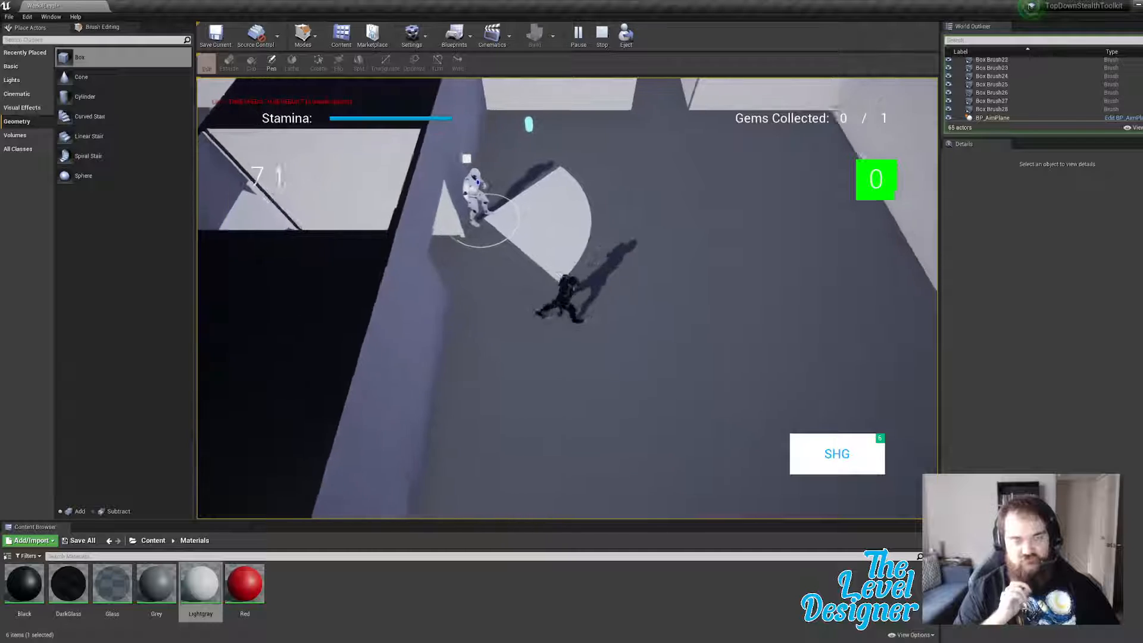
{"action": "key", "text": "w"}
{"action": "key", "text": "w"}
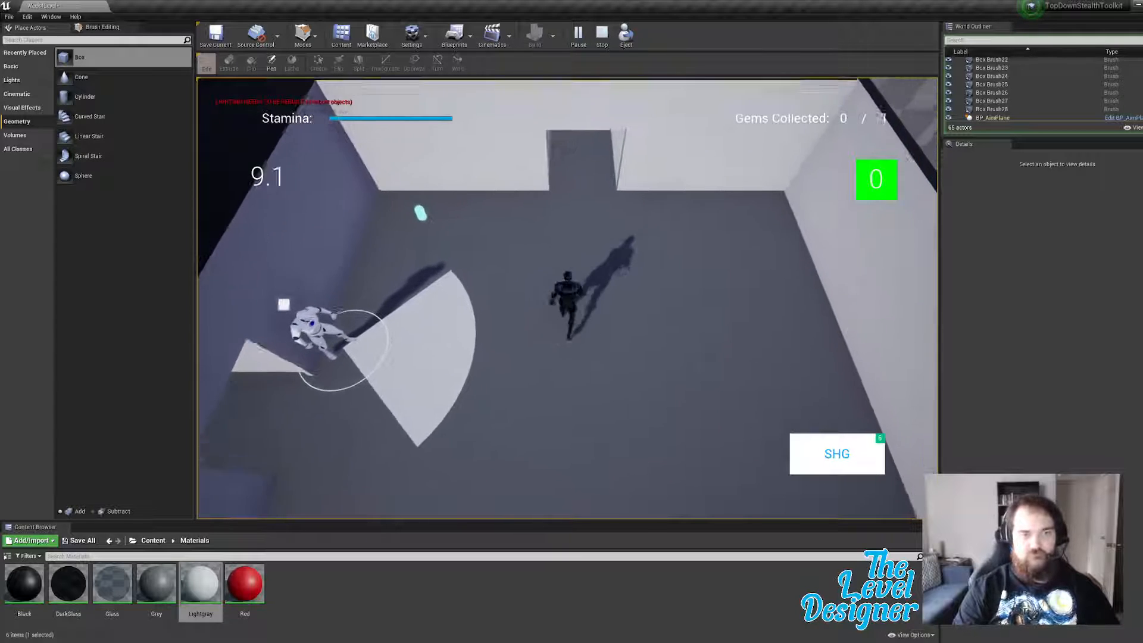
{"action": "key", "text": "w"}
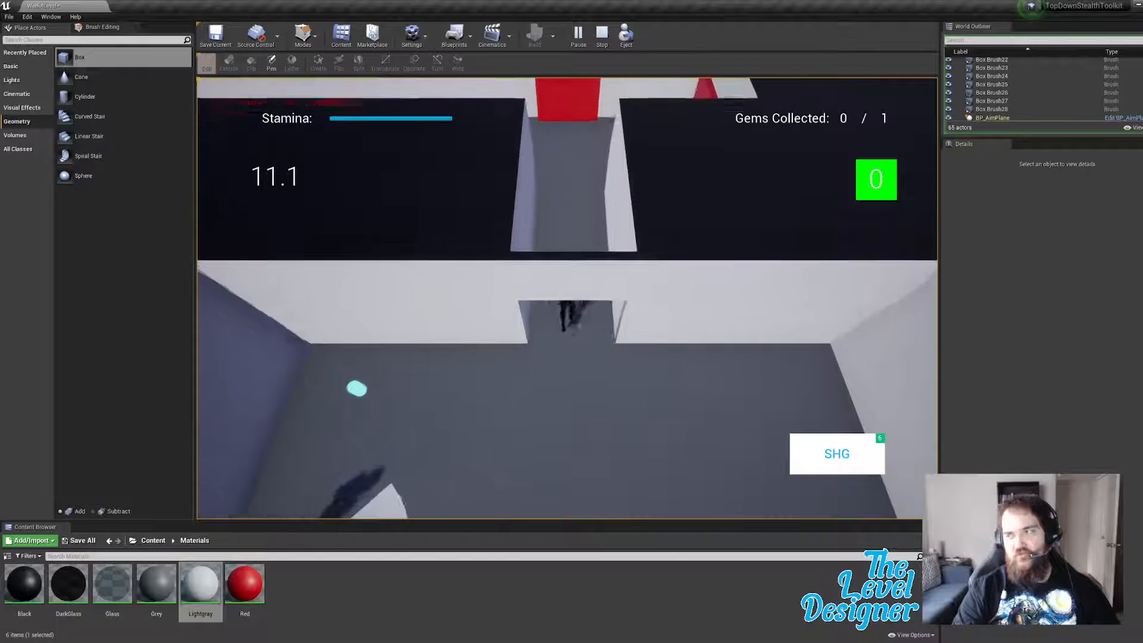
Step: Follow the upper corridor away from the stairs, try the side passage blocked by the red door, and turn back
{"action": "key", "text": "a"}
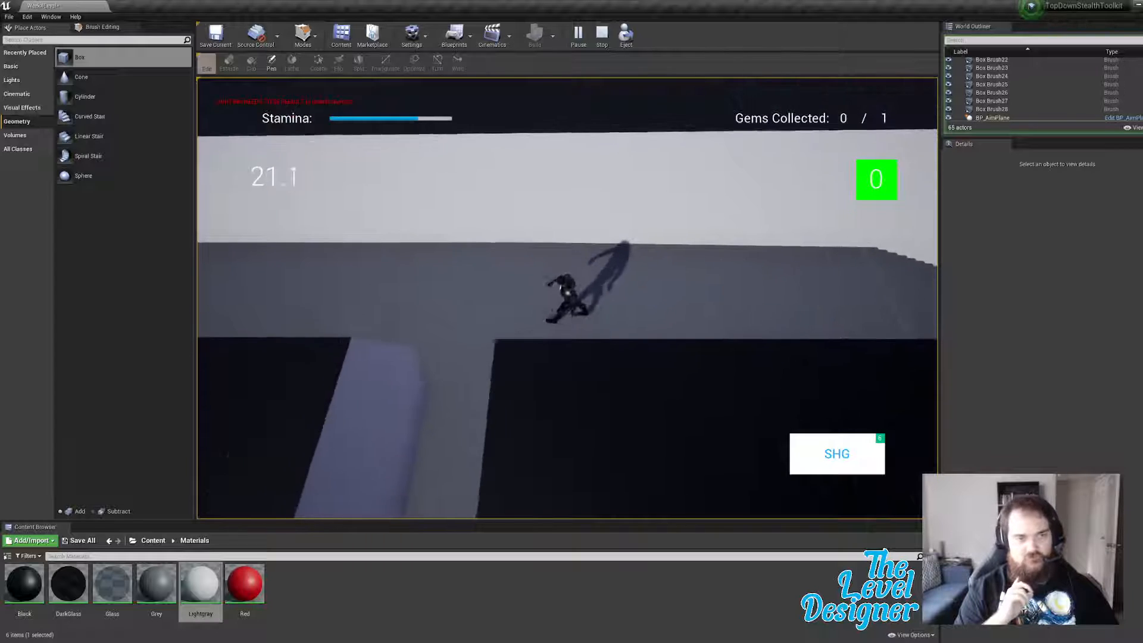
{"action": "key", "text": "s"}
{"action": "key", "text": "s"}
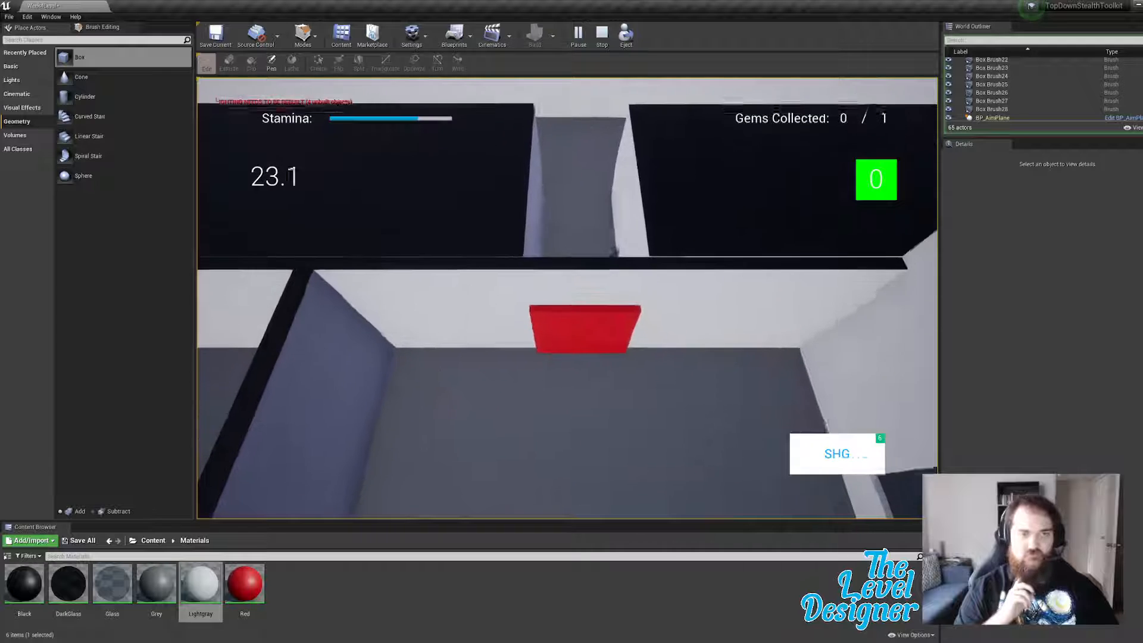
{"action": "key", "text": "w"}
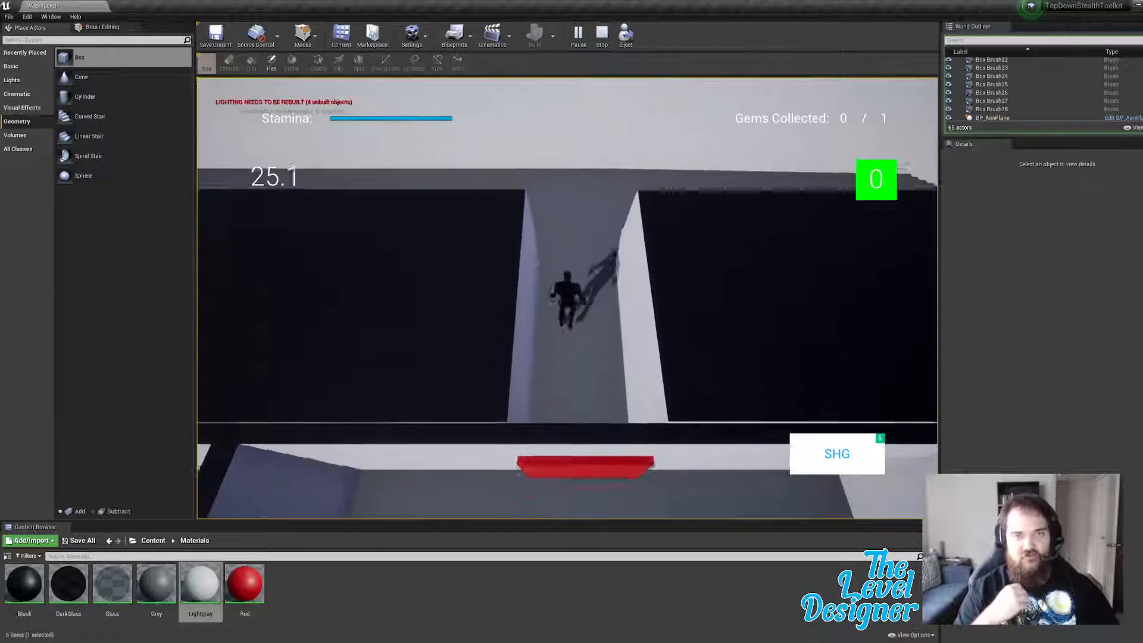
Step: Run around the corridor's far corner, pass under the raised red door, and explore the large room beyond
{"action": "key", "text": "a"}
{"action": "key", "text": "a"}
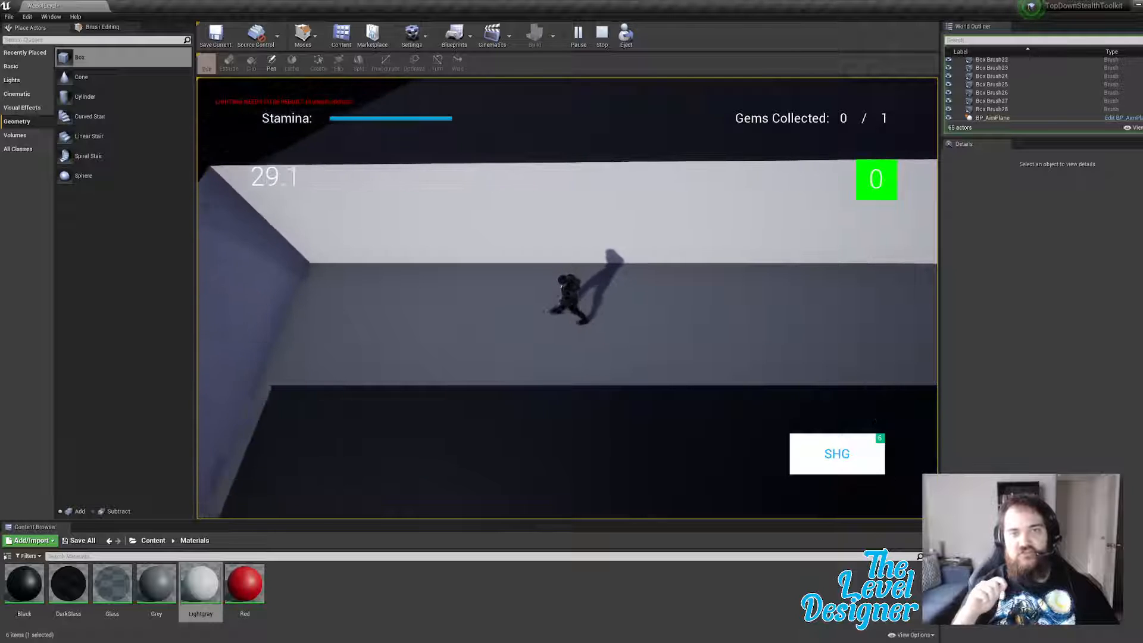
{"action": "key", "text": "a"}
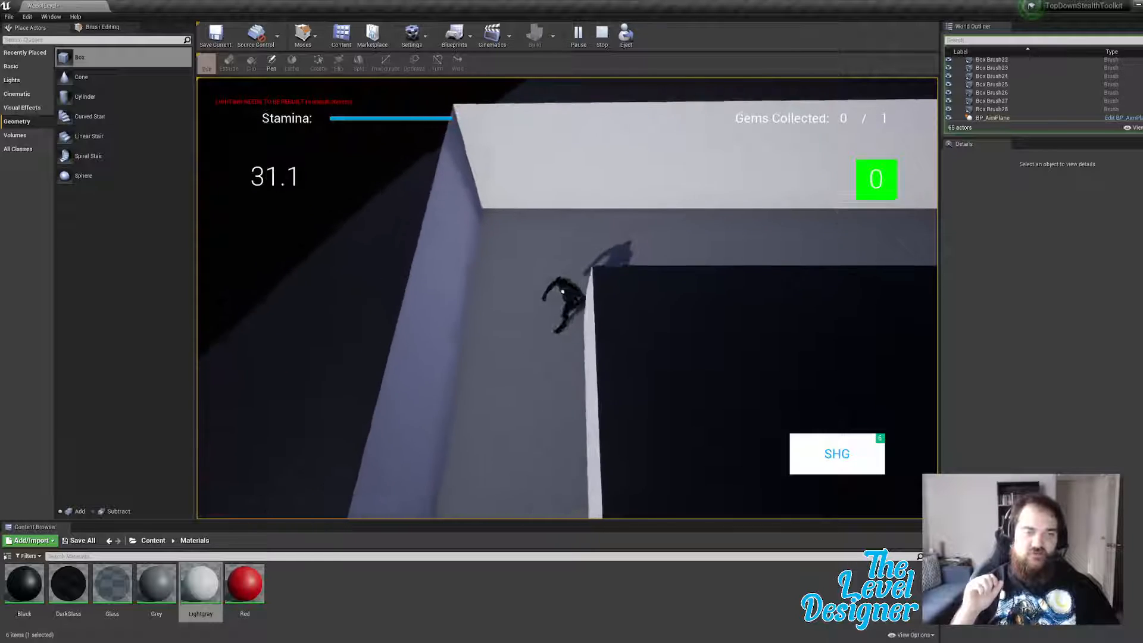
{"action": "key", "text": "s"}
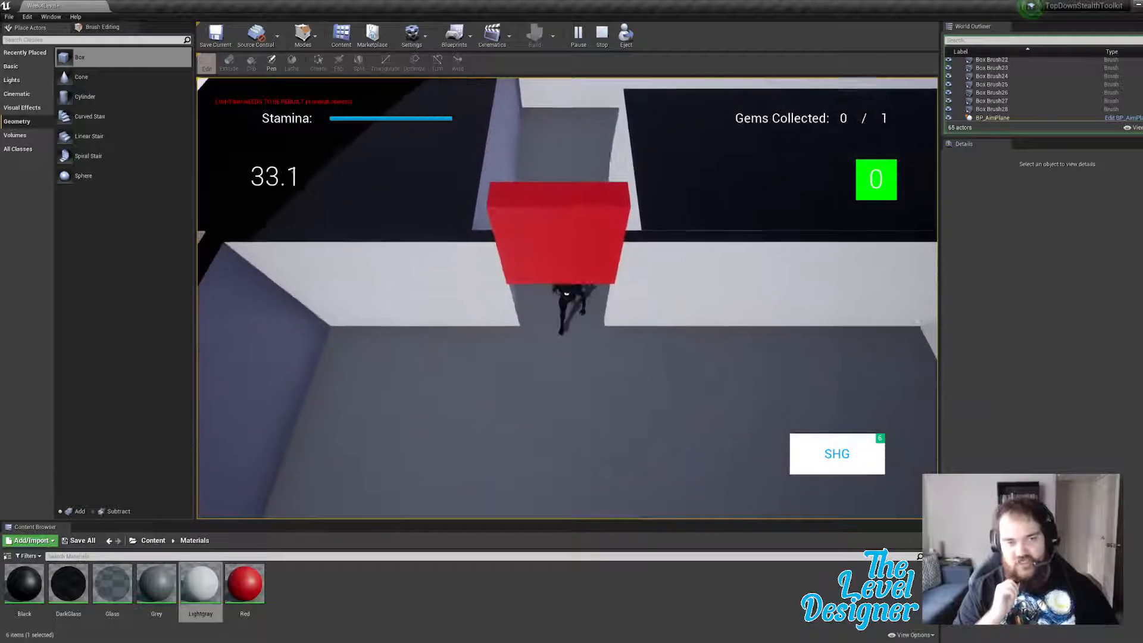
{"action": "key", "text": "s"}
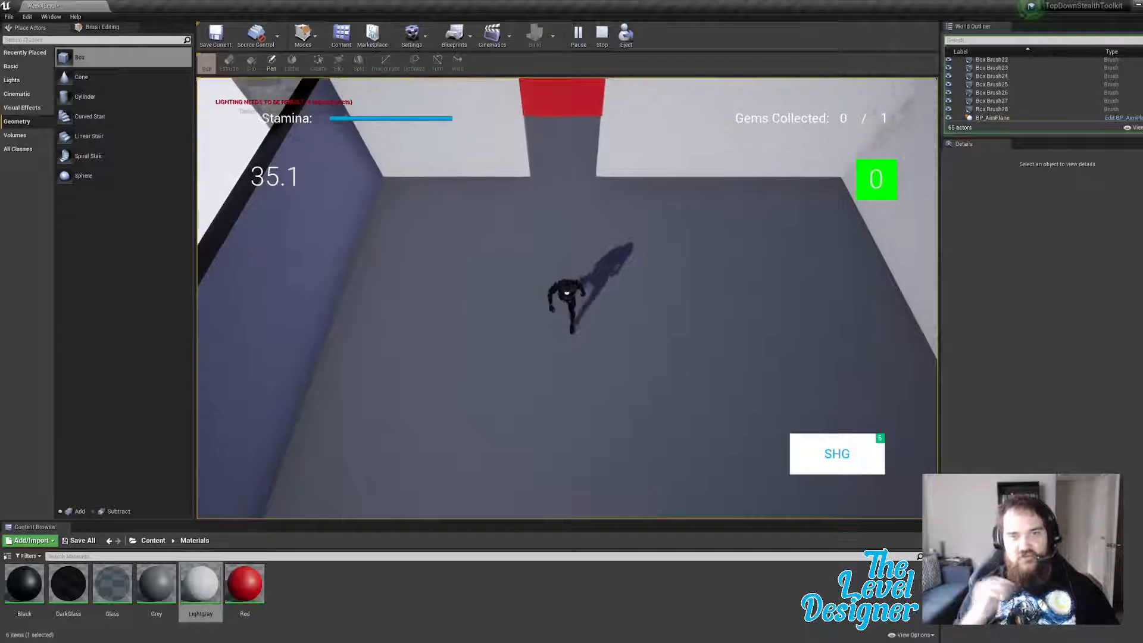
{"action": "key", "text": "s"}
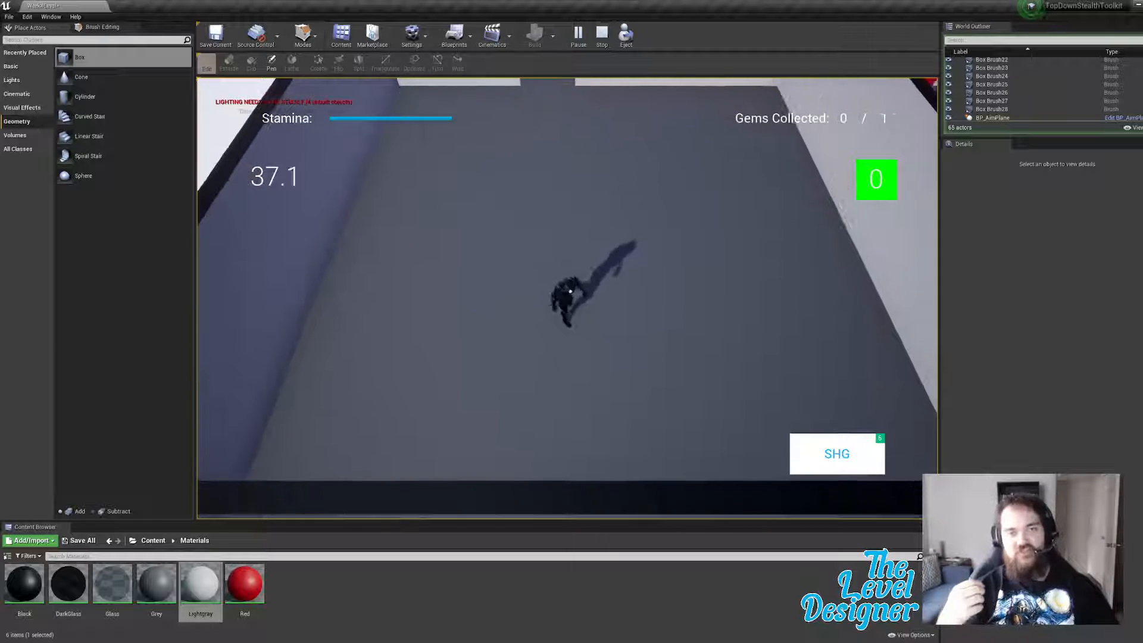
{"action": "key", "text": "w"}
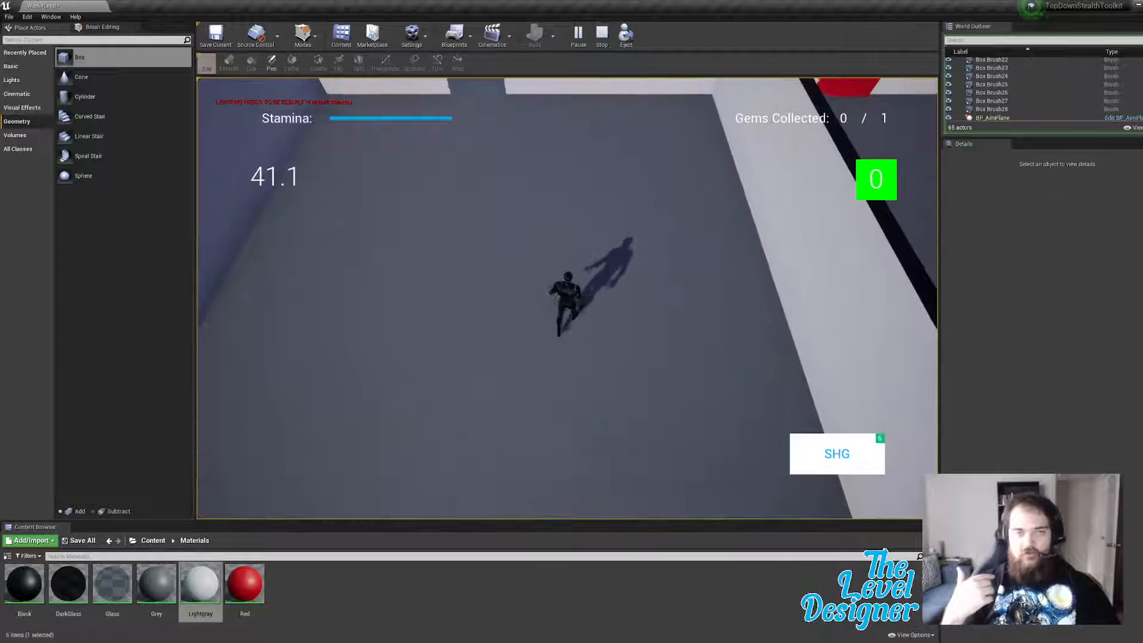
Step: Explore the large room and run through its doorway into the wide corridor
{"action": "key", "text": "d"}
{"action": "key", "text": "d"}
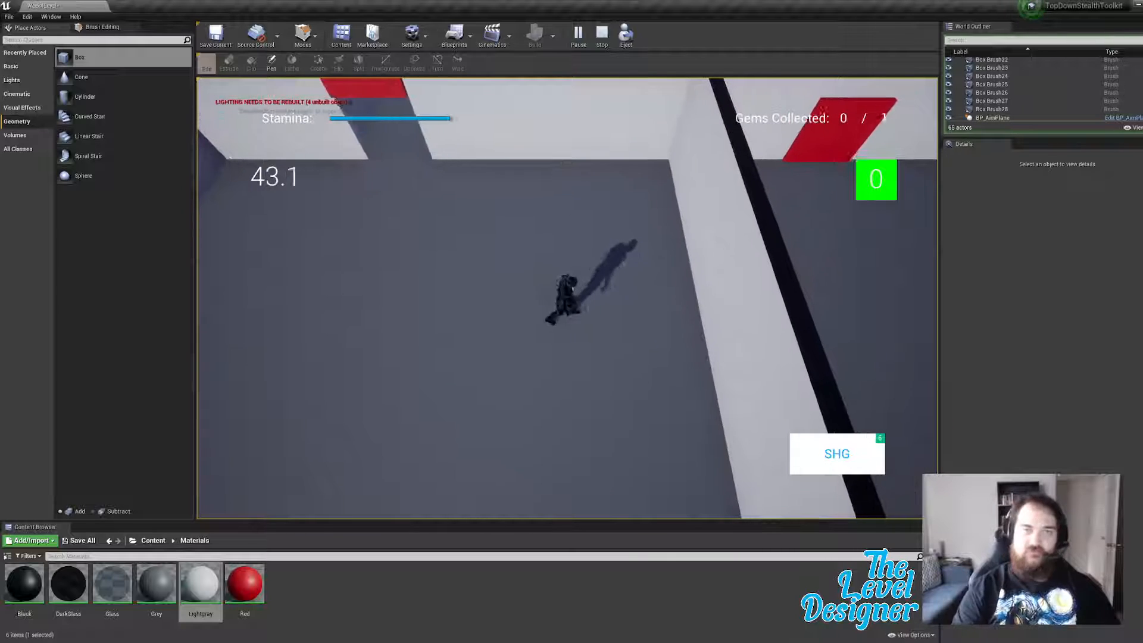
{"action": "key", "text": "s"}
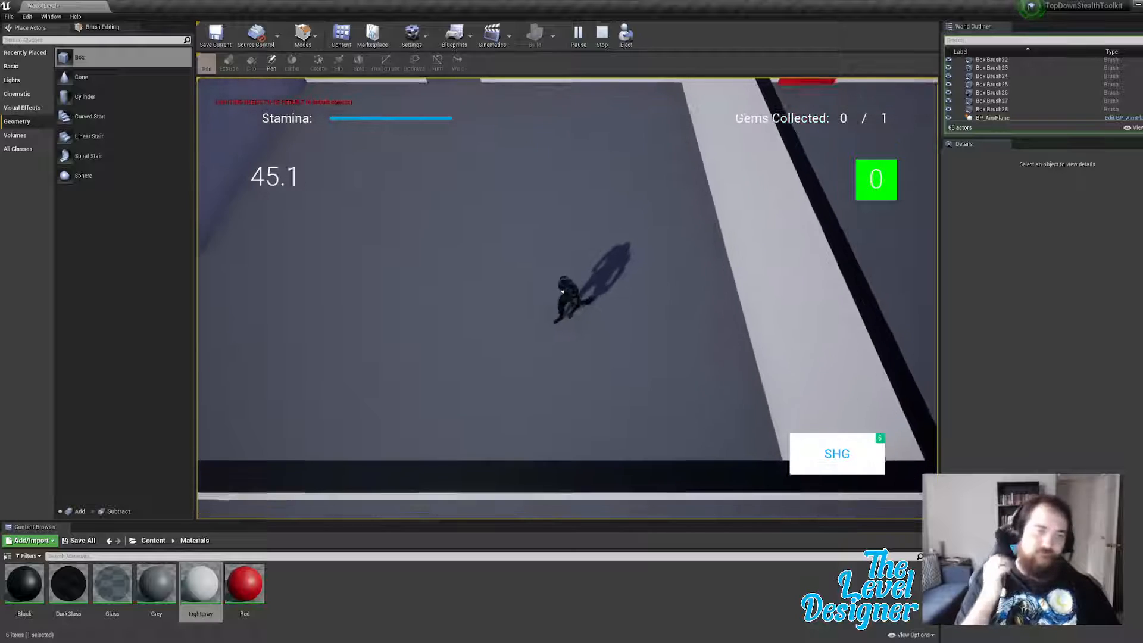
{"action": "key", "text": "w"}
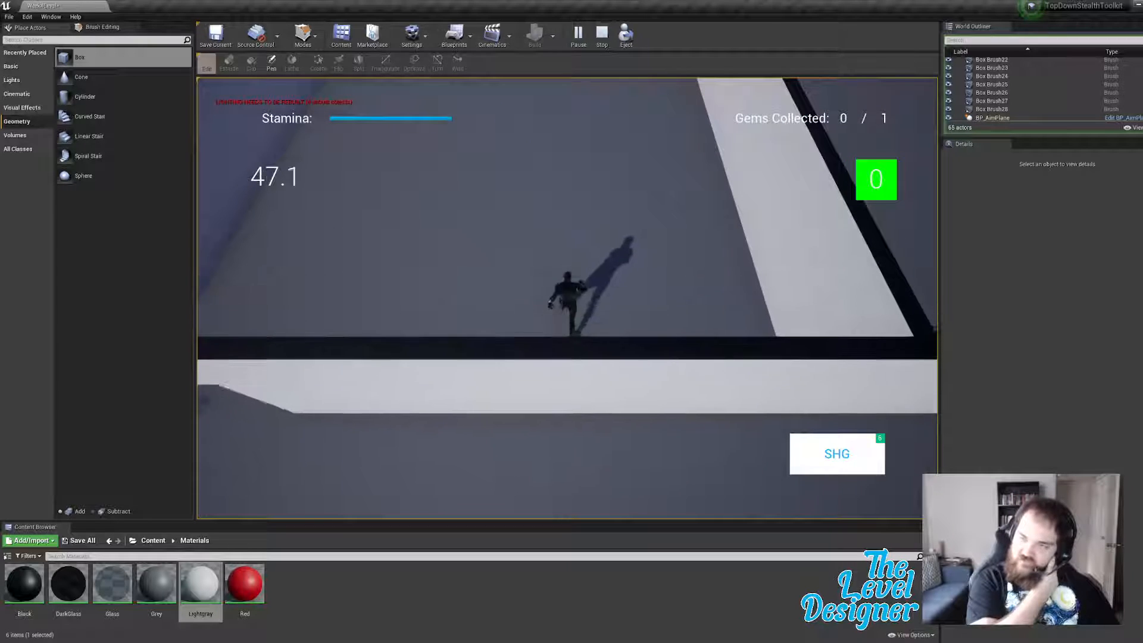
{"action": "key", "text": "s"}
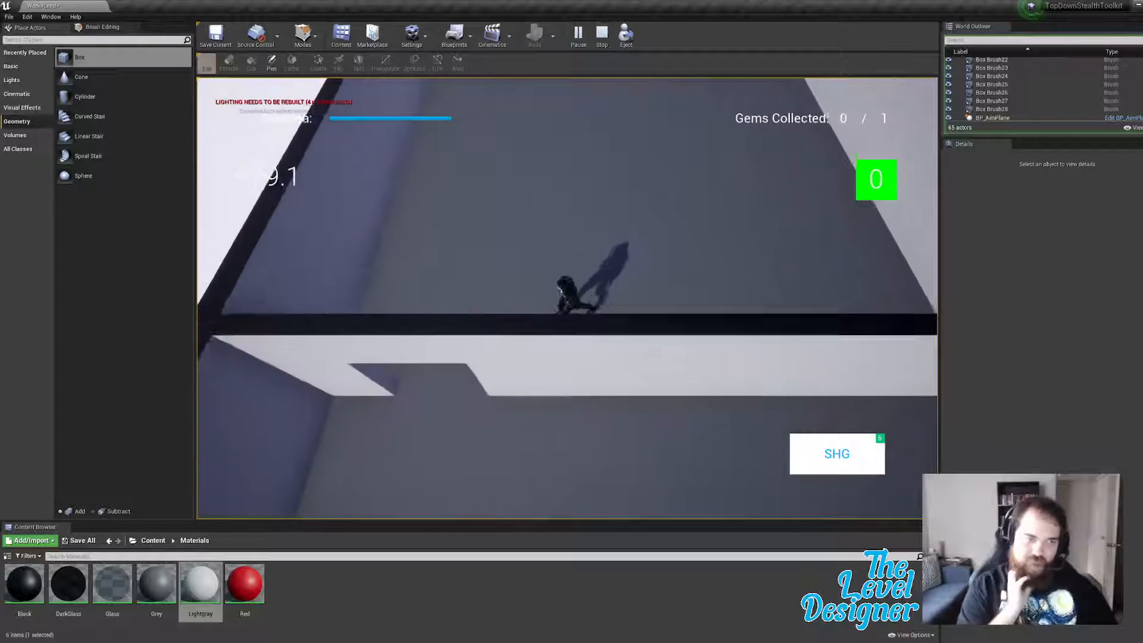
{"action": "key", "text": "s"}
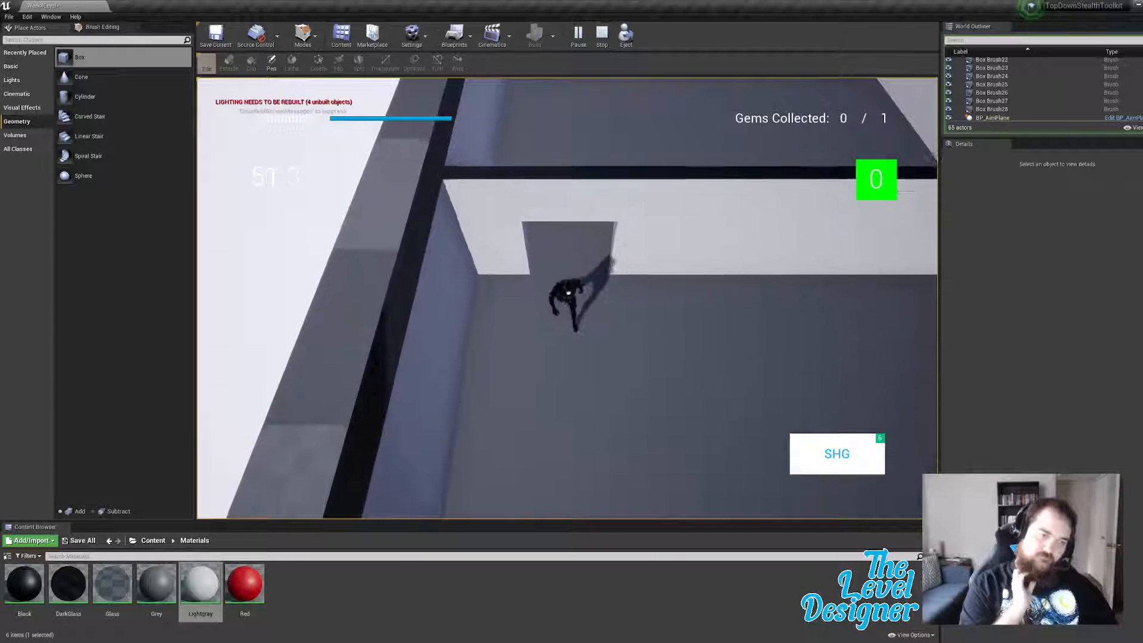
Step: Sprint along the wide corridor and through its far doorway into the room with the wall opening and red door
{"action": "key", "text": "shift+d"}
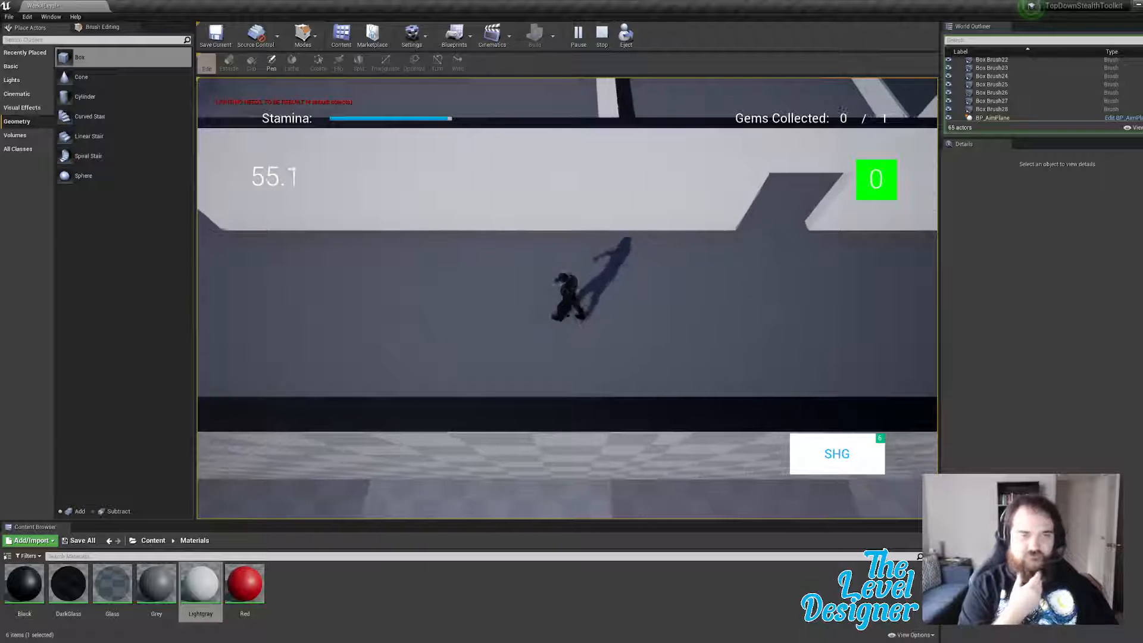
{"action": "key", "text": "w"}
{"action": "key", "text": "d"}
{"action": "key", "text": "s"}
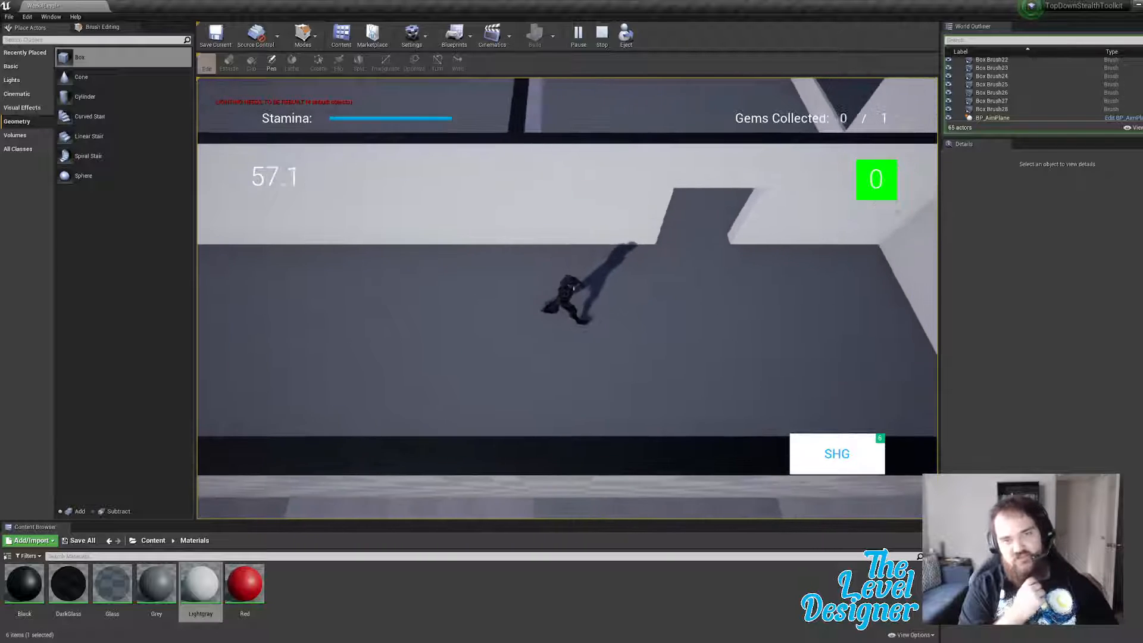
{"action": "key", "text": "w"}
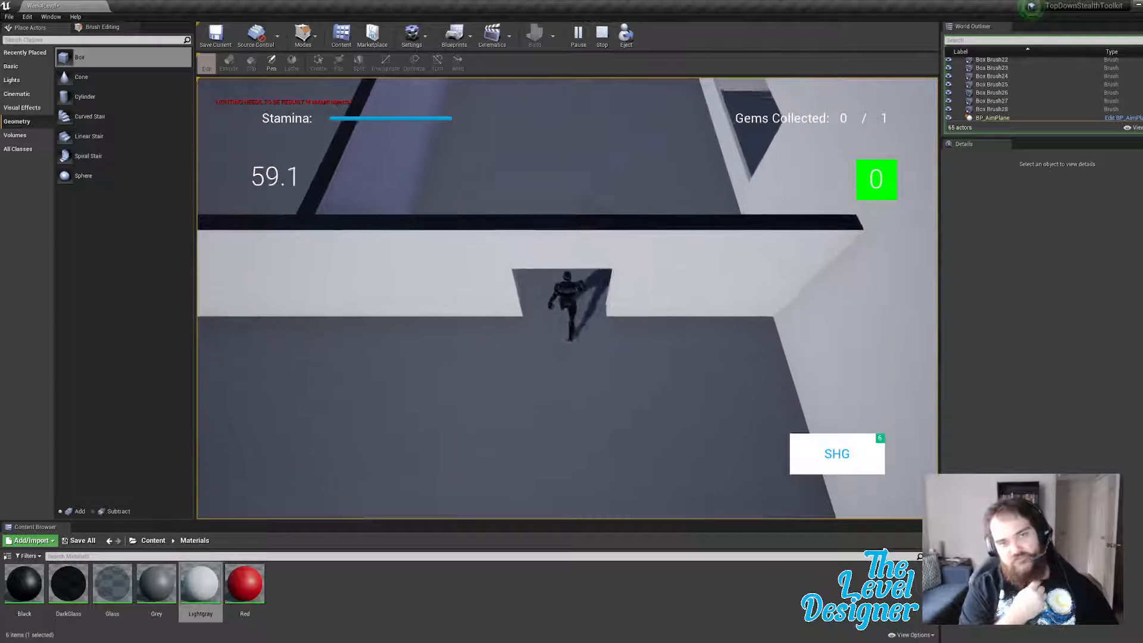
{"action": "key", "text": "w"}
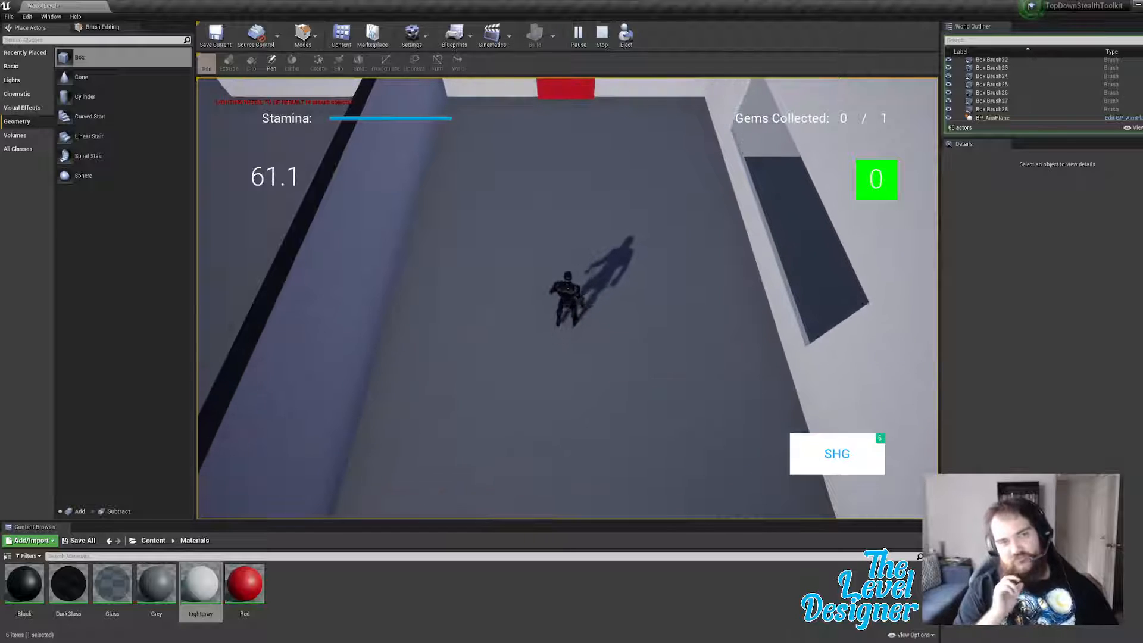
Step: Return through the doorway and run back to the middle of the wide corridor
{"action": "key", "text": "s"}
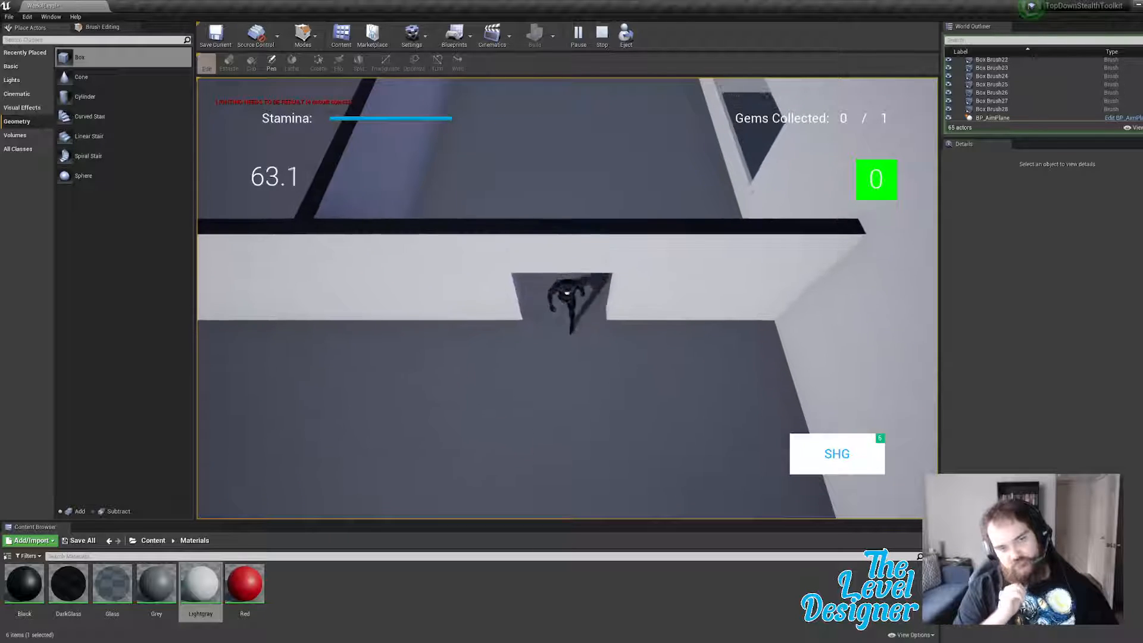
{"action": "key", "text": "s"}
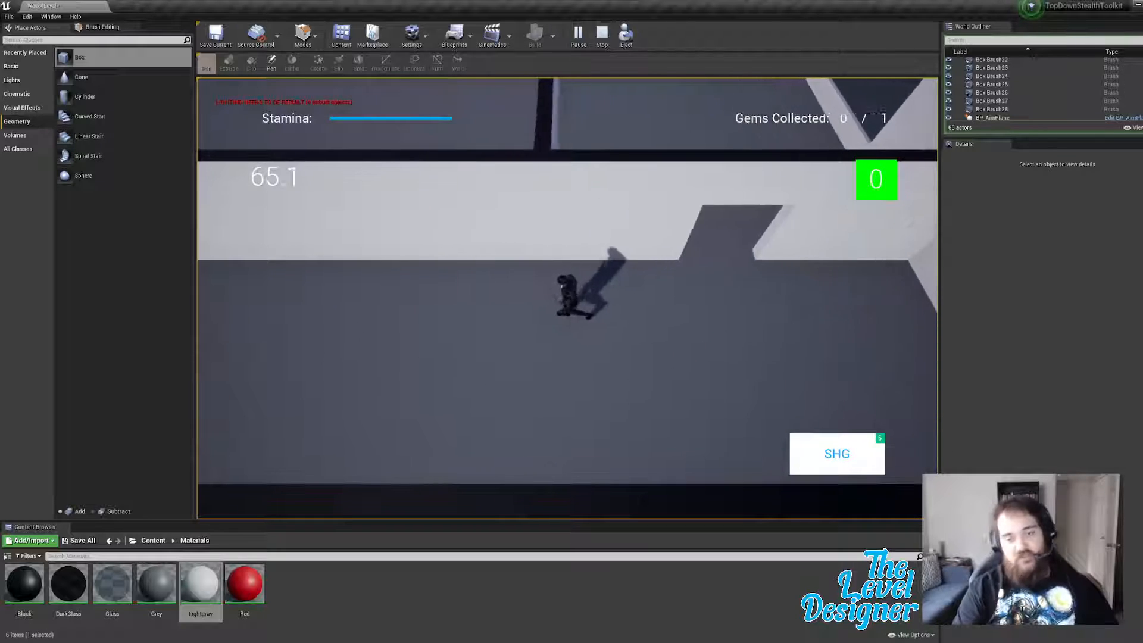
{"action": "key", "text": "s"}
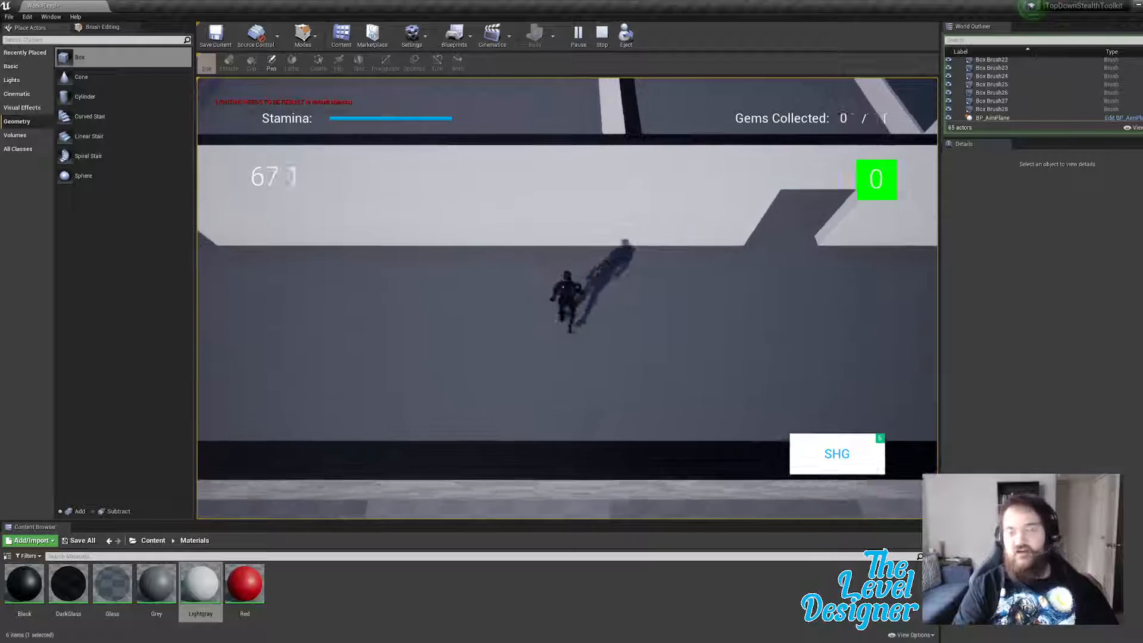
{"action": "key", "text": "s"}
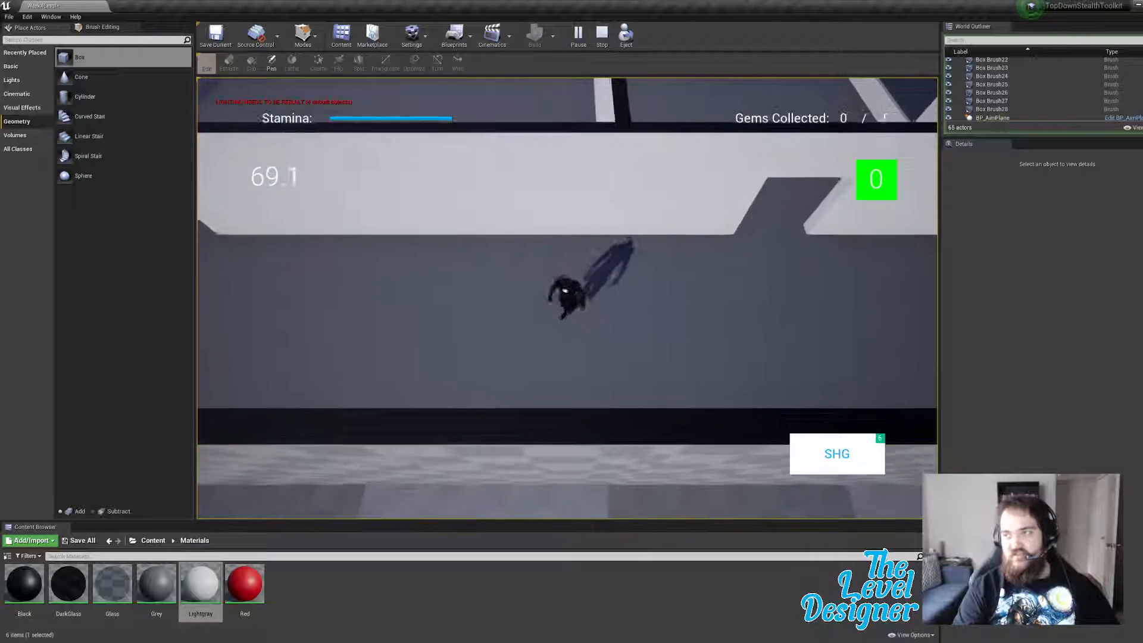
{"action": "key", "text": "s"}
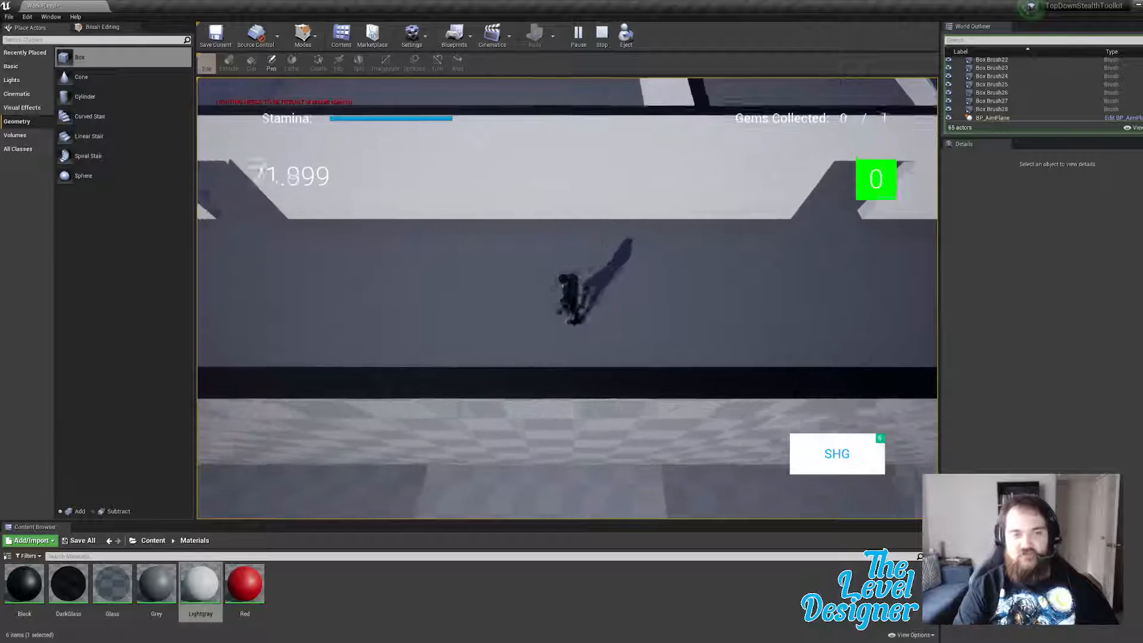
Step: Pace the corridor between its two doorways to judge the open space, and end the playtest
{"action": "key", "text": "a"}
{"action": "key", "text": "d"}
{"action": "key", "text": "w"}
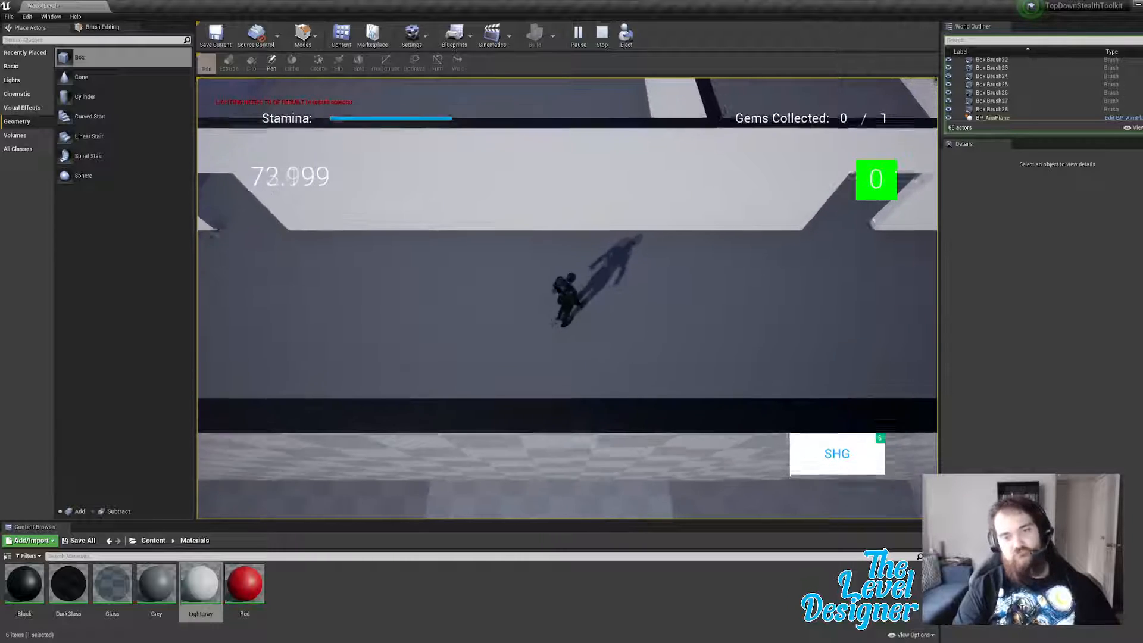
{"action": "key", "text": "s"}
{"action": "key", "text": "w"}
{"action": "key", "text": "s"}
{"action": "key", "text": "w"}
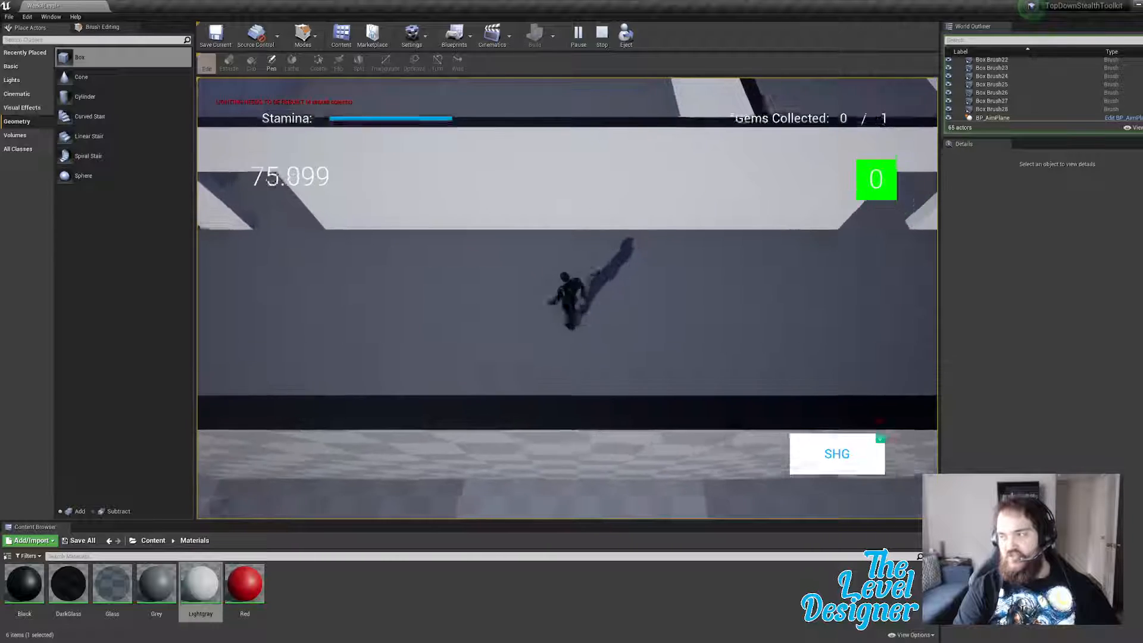
{"action": "key", "text": "w"}
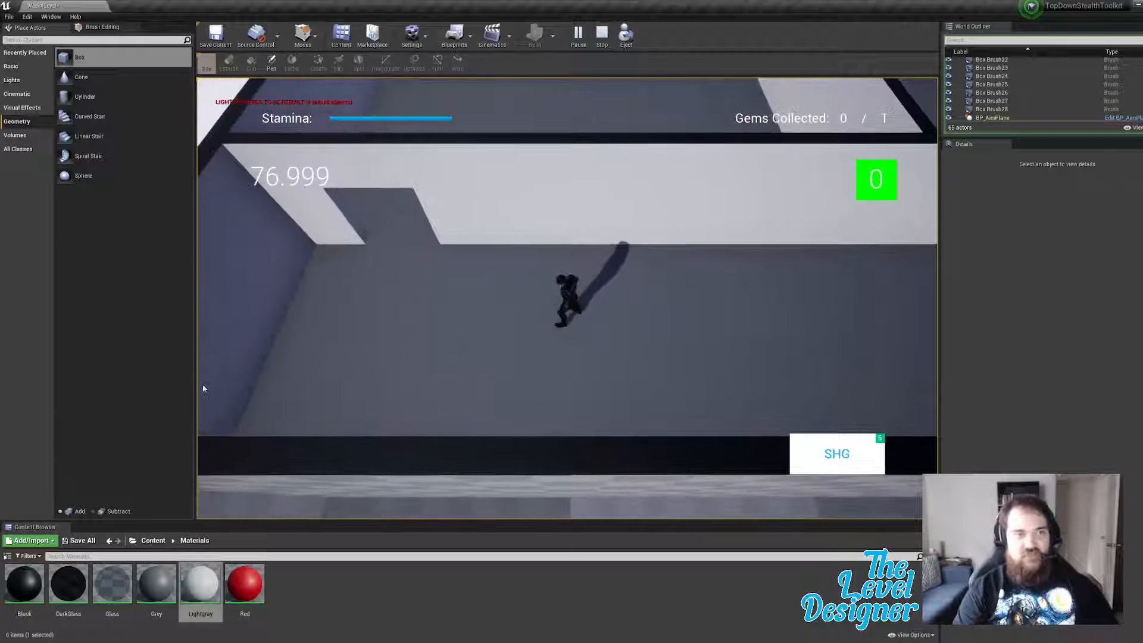
{"action": "key", "text": "Escape"}
Step: Place an additive box brush in the corridor between the two doorways, scale it to about 0.62 and lower it to the floor
{"action": "right_click_drag", "start_coordinate": [666, 305], "coordinate": [729, 247]}
{"action": "key", "text": "w"}
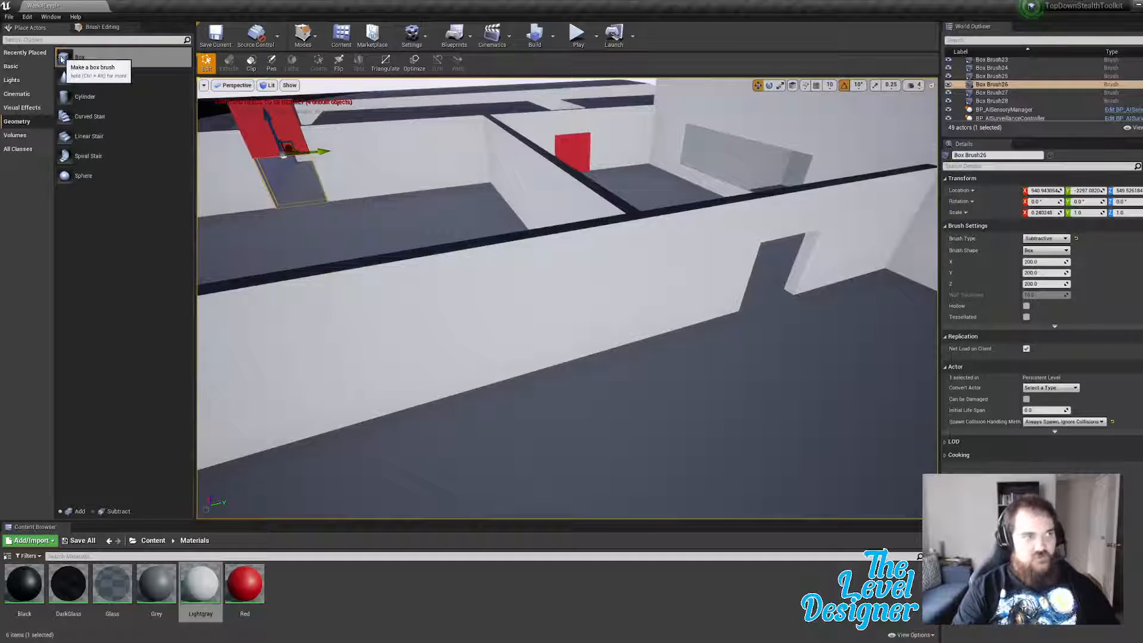
{"action": "left_click_drag", "start_coordinate": [62, 58], "coordinate": [511, 362]}
{"action": "mouse_move", "coordinate": [574, 406]}
{"action": "left_mouse_down"}
{"action": "mouse_move", "coordinate": [572, 416]}
{"action": "mouse_move", "coordinate": [566, 355]}
{"action": "left_mouse_up"}
{"action": "key", "text": "r"}
{"action": "mouse_move", "coordinate": [582, 353]}
{"action": "right_mouse_down"}
{"action": "mouse_move", "coordinate": [572, 334]}
{"action": "mouse_move", "coordinate": [589, 317]}
{"action": "right_mouse_up"}
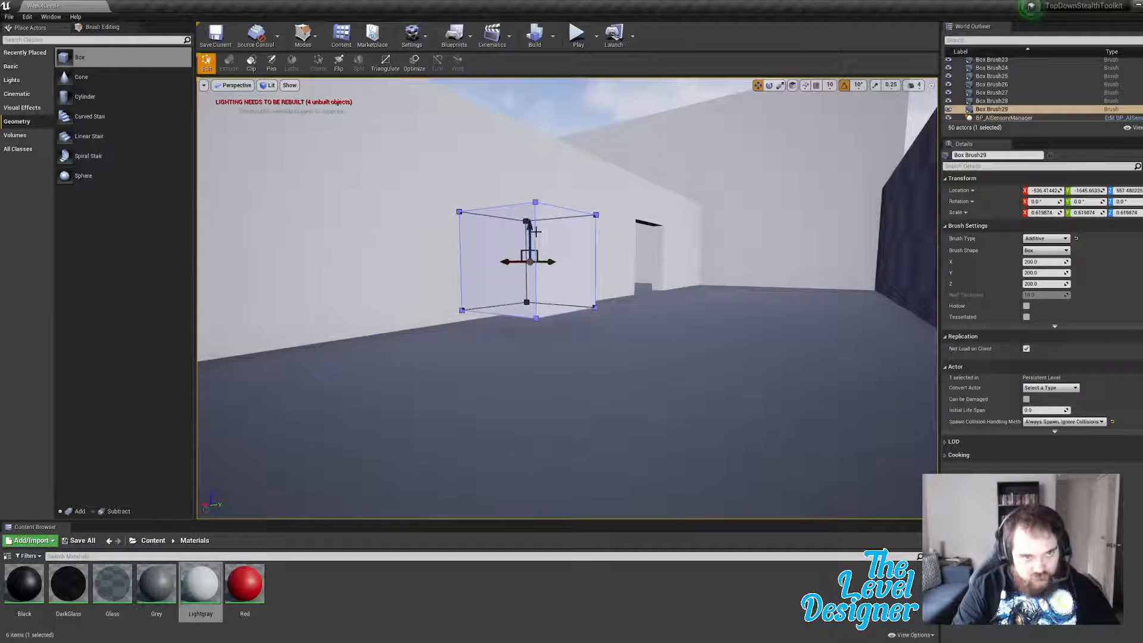
{"action": "left_click_drag", "start_coordinate": [529, 227], "coordinate": [531, 244]}
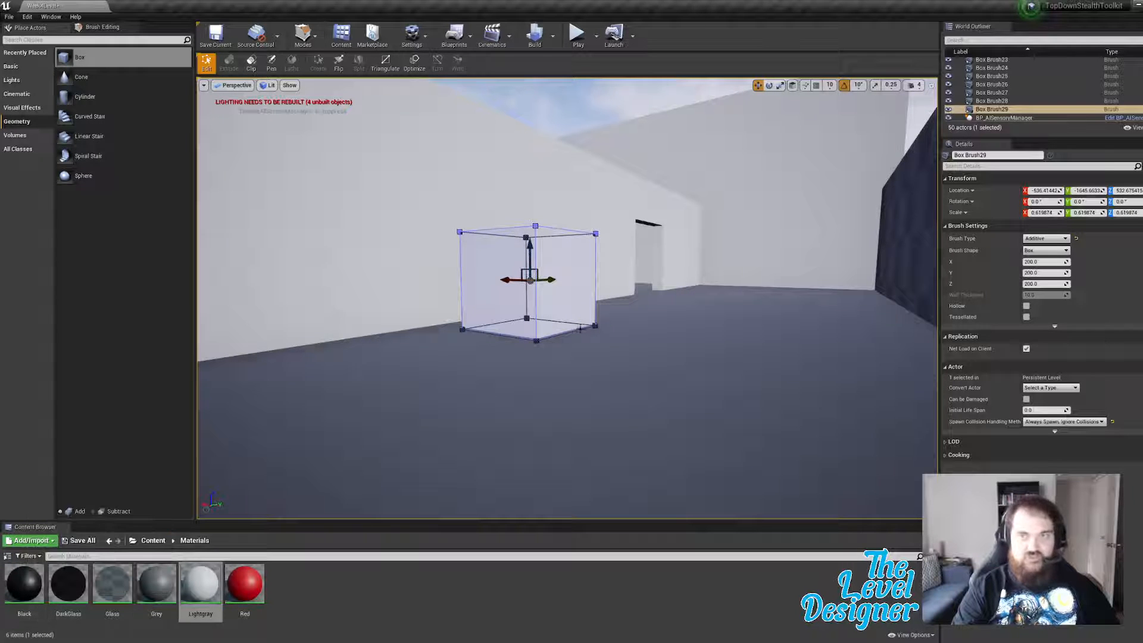
{"action": "right_click_drag", "start_coordinate": [579, 327], "coordinate": [575, 375]}
{"action": "right_click_drag", "start_coordinate": [451, 184], "coordinate": [450, 172]}
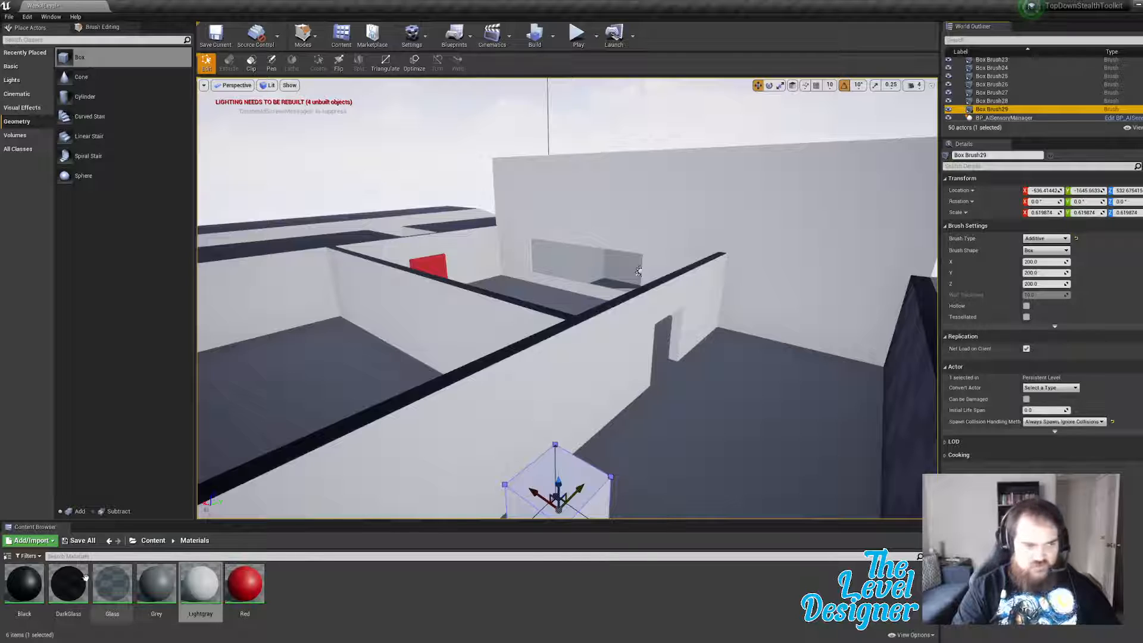
Step: Apply the Black material to the top and side faces of the new corridor box
{"action": "mouse_move", "coordinate": [24, 581]}
{"action": "left_mouse_down"}
{"action": "mouse_move", "coordinate": [592, 473]}
{"action": "mouse_move", "coordinate": [553, 470]}
{"action": "left_mouse_up"}
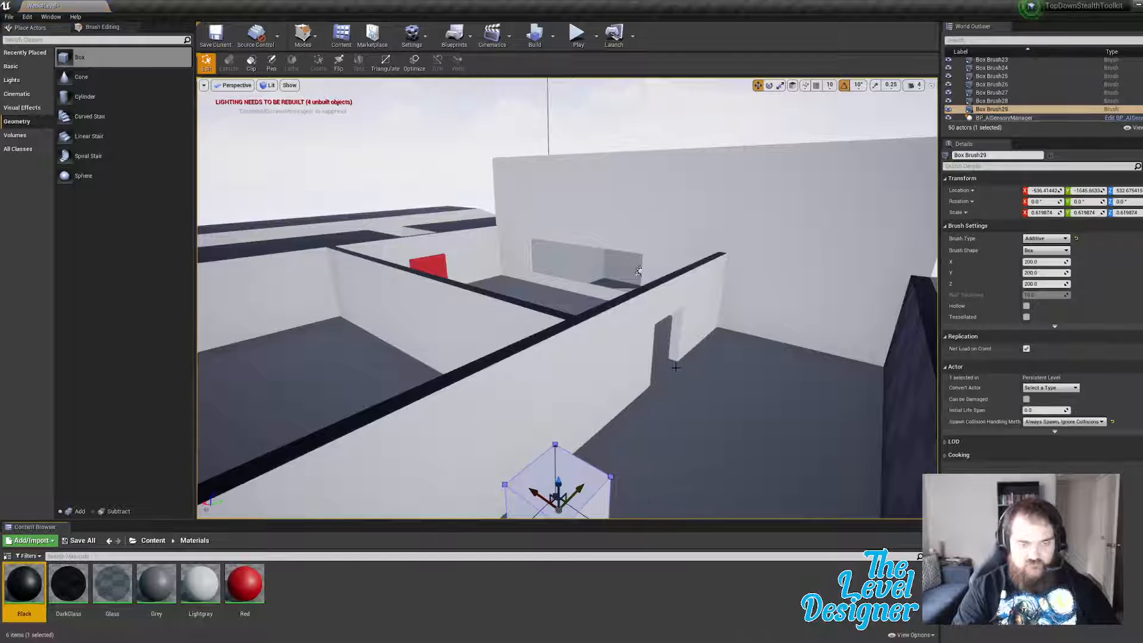
{"action": "right_click_drag", "start_coordinate": [676, 368], "coordinate": [676, 429]}
{"action": "right_click_drag", "start_coordinate": [557, 290], "coordinate": [631, 238]}
{"action": "left_click", "coordinate": [471, 356]}
{"action": "right_click_drag", "start_coordinate": [470, 356], "coordinate": [399, 423]}
{"action": "left_click_drag", "start_coordinate": [62, 570], "coordinate": [518, 322]}
{"action": "left_click_drag", "start_coordinate": [15, 590], "coordinate": [517, 355]}
{"action": "left_click_drag", "start_coordinate": [34, 595], "coordinate": [538, 355]}
{"action": "right_click_drag", "start_coordinate": [539, 356], "coordinate": [539, 386]}
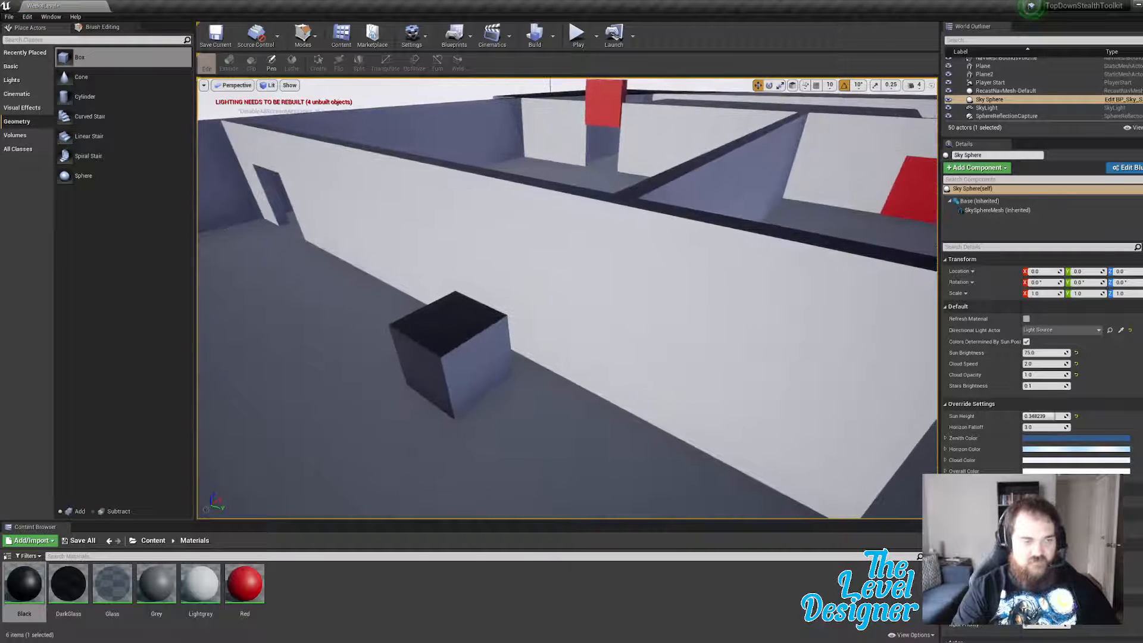
{"action": "left_click_drag", "start_coordinate": [37, 591], "coordinate": [463, 361]}
Step: Rotate the corridor box 40° about its vertical axis
{"action": "mouse_move", "coordinate": [564, 320]}
{"action": "right_mouse_down"}
{"action": "mouse_move", "coordinate": [476, 267]}
{"action": "mouse_move", "coordinate": [470, 316]}
{"action": "mouse_move", "coordinate": [572, 324]}
{"action": "mouse_move", "coordinate": [571, 405]}
{"action": "mouse_move", "coordinate": [562, 358]}
{"action": "mouse_move", "coordinate": [577, 338]}
{"action": "right_mouse_up"}
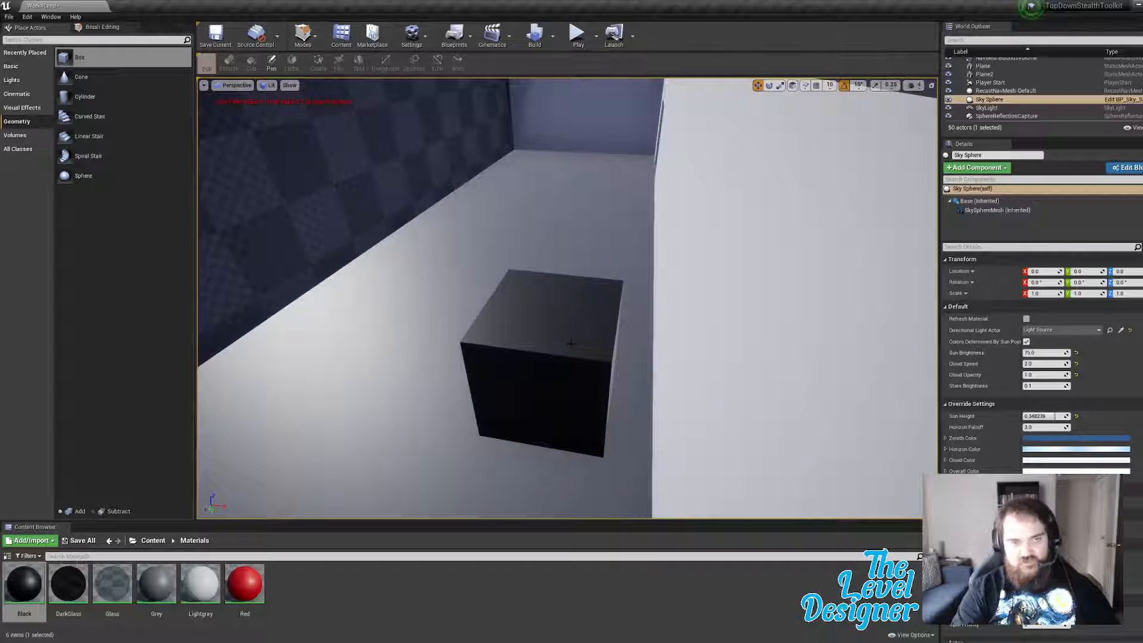
{"action": "left_click", "coordinate": [570, 340]}
{"action": "key", "text": "e"}
{"action": "mouse_move", "coordinate": [598, 369]}
{"action": "left_mouse_down"}
{"action": "mouse_move", "coordinate": [612, 365]}
{"action": "mouse_move", "coordinate": [577, 389]}
{"action": "left_mouse_up"}
{"action": "key", "text": "w"}
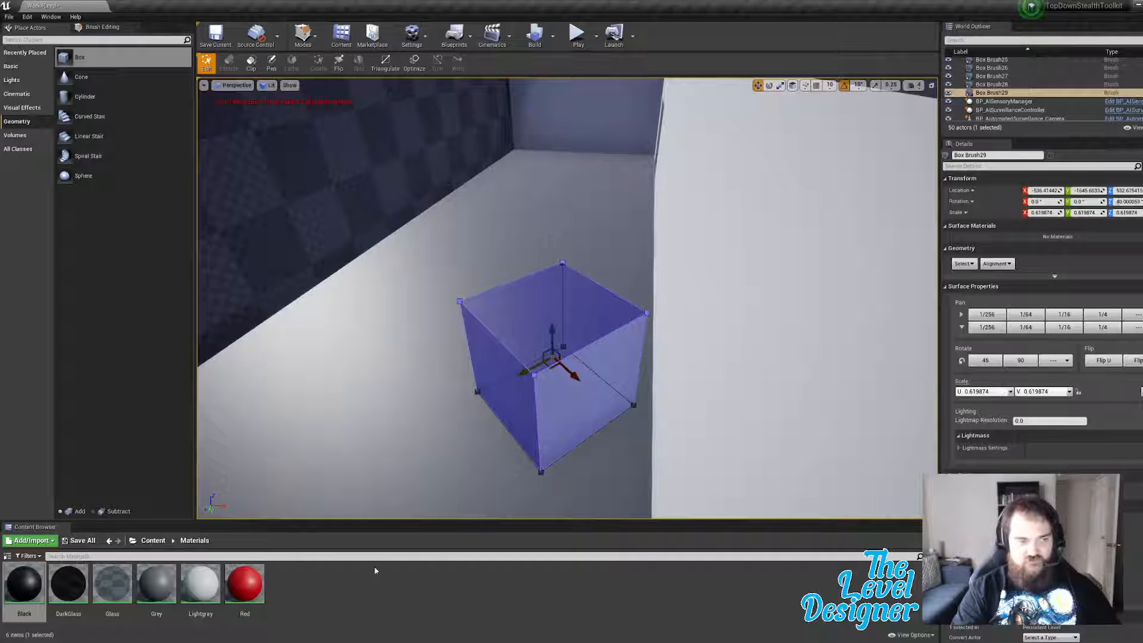
Step: Apply the Black material to the rotated box's remaining unpainted side face
{"action": "left_click_drag", "start_coordinate": [24, 584], "coordinate": [556, 410]}
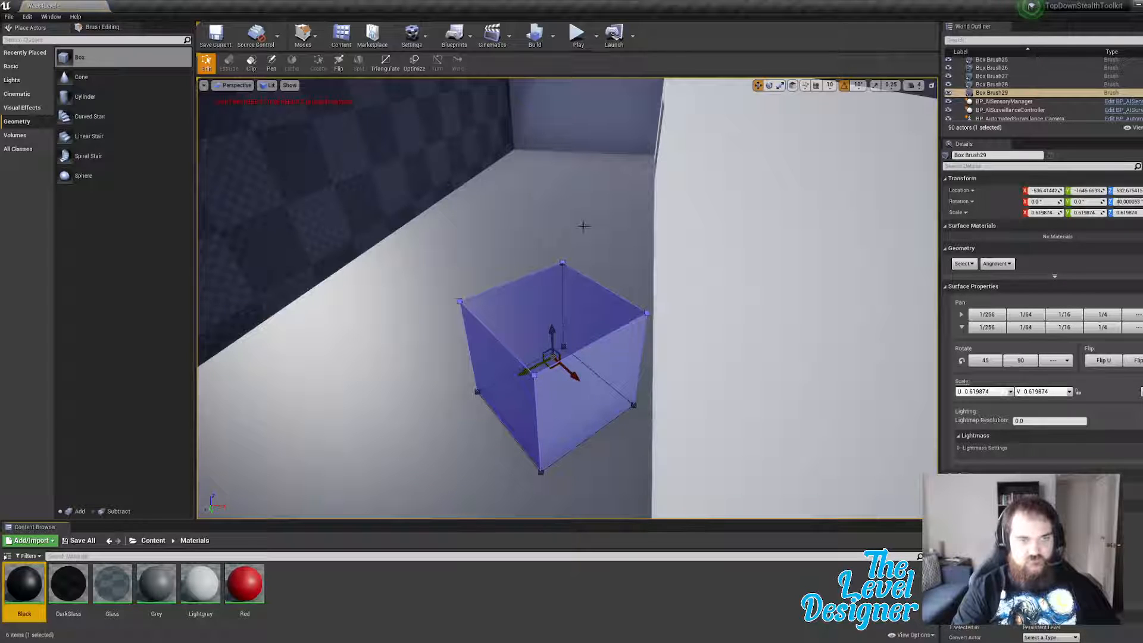
{"action": "mouse_move", "coordinate": [584, 226]}
{"action": "right_mouse_down"}
{"action": "mouse_move", "coordinate": [569, 207]}
{"action": "mouse_move", "coordinate": [569, 310]}
{"action": "right_mouse_up"}
{"action": "left_click", "coordinate": [569, 207]}
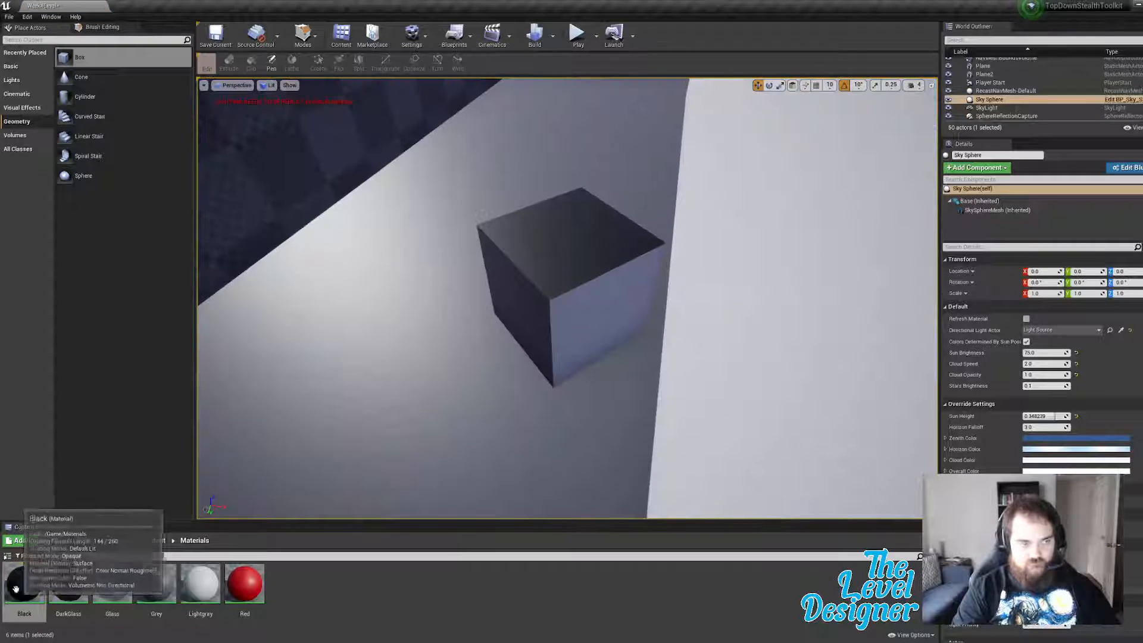
{"action": "left_click_drag", "start_coordinate": [16, 588], "coordinate": [548, 327]}
Step: Duplicate the black box, move the copy beside it away from the wall, and rotate the copy to 60°
{"action": "mouse_move", "coordinate": [548, 326]}
{"action": "right_mouse_down"}
{"action": "mouse_move", "coordinate": [552, 271]}
{"action": "mouse_move", "coordinate": [572, 369]}
{"action": "right_mouse_up"}
{"action": "left_click", "coordinate": [576, 384]}
{"action": "right_click_drag", "start_coordinate": [665, 398], "coordinate": [663, 398]}
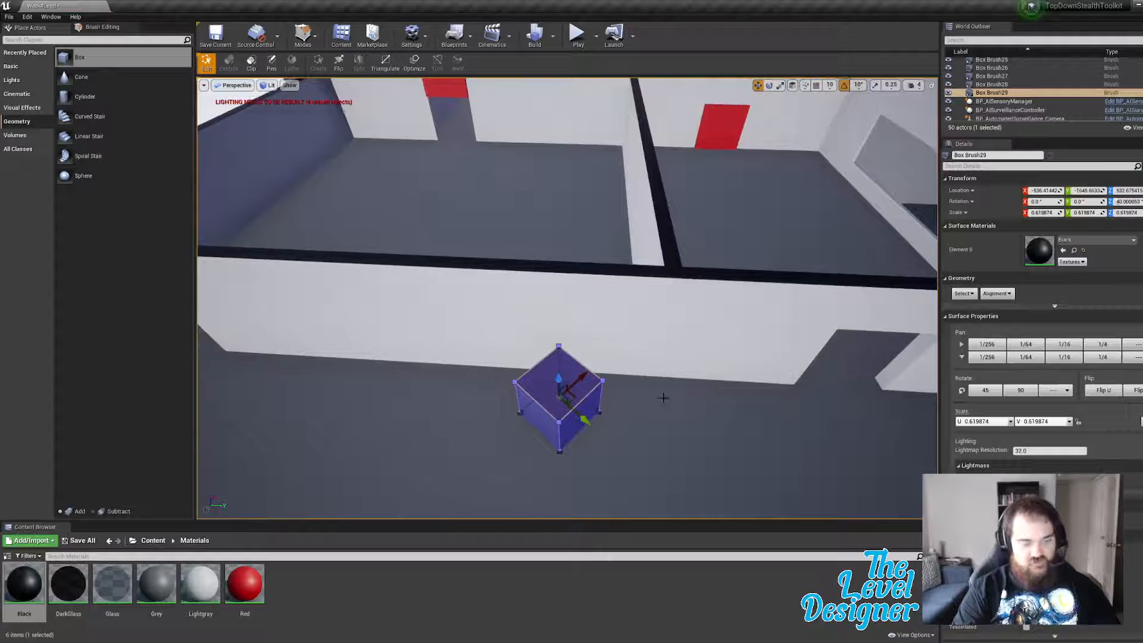
{"action": "key", "text": "ctrl+w"}
{"action": "mouse_move", "coordinate": [574, 398]}
{"action": "left_mouse_down"}
{"action": "mouse_move", "coordinate": [581, 429]}
{"action": "mouse_move", "coordinate": [622, 464]}
{"action": "left_mouse_up"}
{"action": "key", "text": "e"}
{"action": "mouse_move", "coordinate": [640, 421]}
{"action": "left_mouse_down"}
{"action": "mouse_move", "coordinate": [640, 459]}
{"action": "mouse_move", "coordinate": [604, 468]}
{"action": "left_mouse_up"}
Step: Shrink the second box to a scale of about 0.54 and lower it onto the floor against the first
{"action": "key", "text": "r"}
{"action": "mouse_move", "coordinate": [606, 463]}
{"action": "right_mouse_down"}
{"action": "mouse_move", "coordinate": [675, 435]}
{"action": "mouse_move", "coordinate": [674, 360]}
{"action": "right_mouse_up"}
{"action": "key", "text": "q"}
{"action": "mouse_move", "coordinate": [681, 341]}
{"action": "left_mouse_down"}
{"action": "mouse_move", "coordinate": [692, 359]}
{"action": "mouse_move", "coordinate": [683, 347]}
{"action": "mouse_move", "coordinate": [651, 377]}
{"action": "left_mouse_up"}
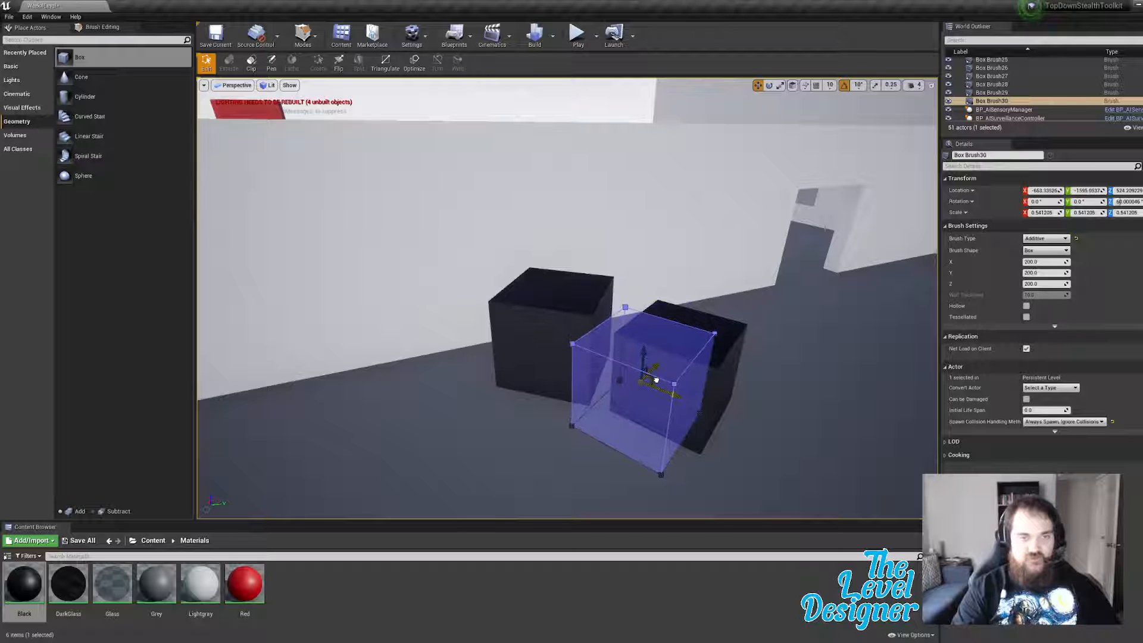
{"action": "mouse_move", "coordinate": [716, 367]}
{"action": "right_mouse_down"}
{"action": "mouse_move", "coordinate": [694, 367]}
{"action": "mouse_move", "coordinate": [735, 411]}
{"action": "mouse_move", "coordinate": [697, 405]}
{"action": "mouse_move", "coordinate": [723, 381]}
{"action": "mouse_move", "coordinate": [715, 367]}
{"action": "right_mouse_up"}
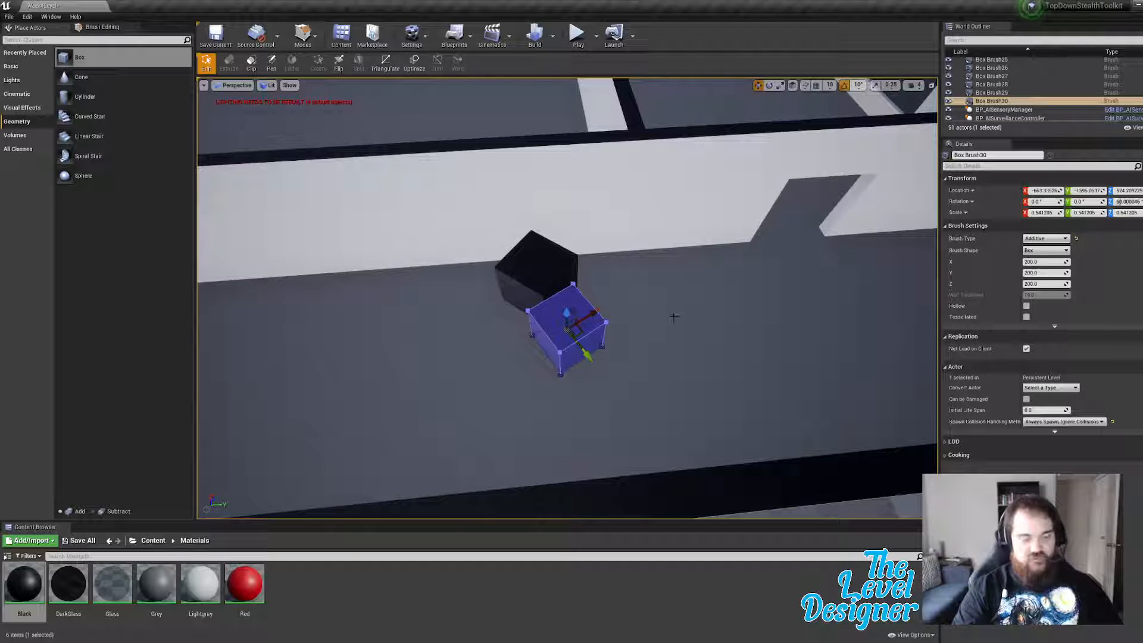
Step: Duplicate the smaller box, place the copy further out across the corridor, and rotate it to 20°
{"action": "key", "text": "ctrl+w"}
{"action": "mouse_move", "coordinate": [582, 332]}
{"action": "left_mouse_down"}
{"action": "mouse_move", "coordinate": [541, 417]}
{"action": "mouse_move", "coordinate": [566, 342]}
{"action": "mouse_move", "coordinate": [545, 348]}
{"action": "left_mouse_up"}
{"action": "key", "text": "e"}
{"action": "key", "text": "w"}
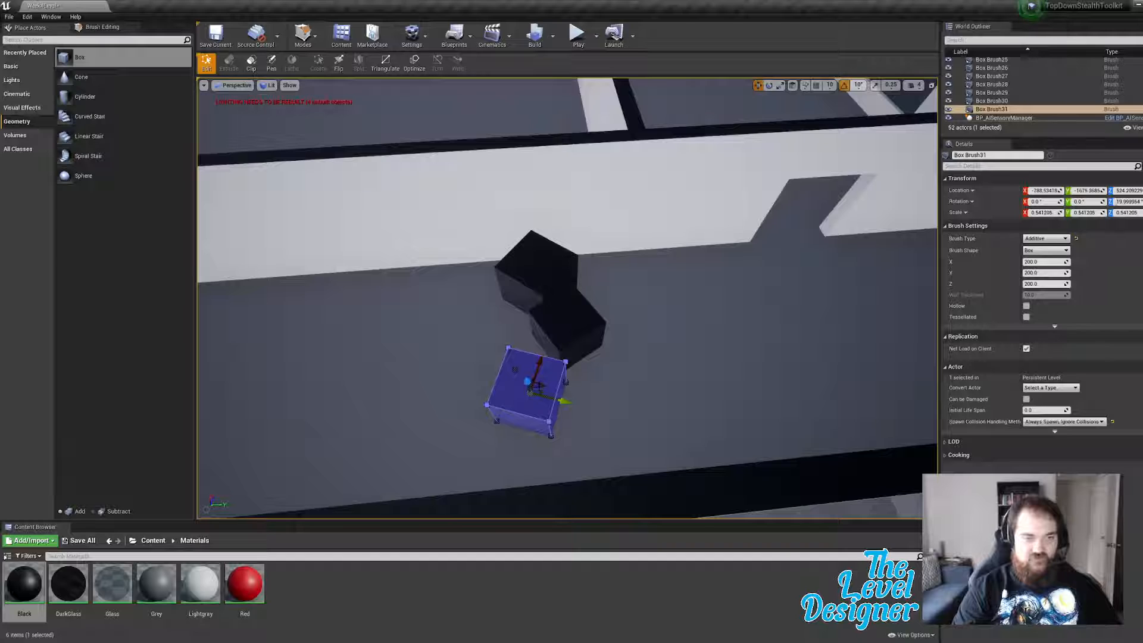
{"action": "left_click_drag", "start_coordinate": [543, 385], "coordinate": [576, 390]}
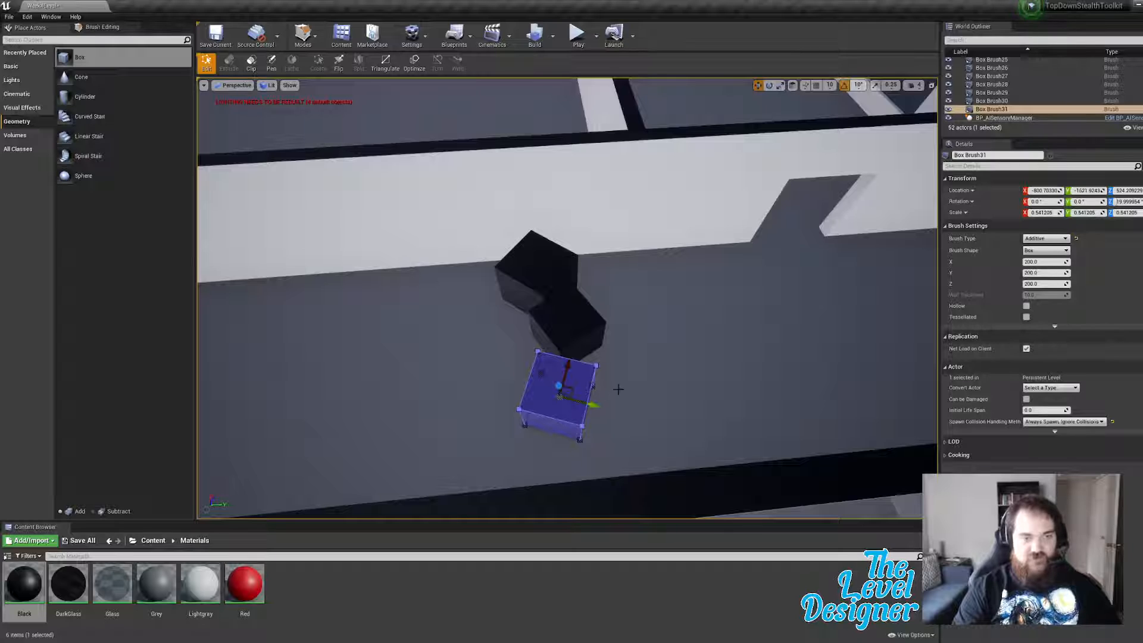
Step: Duplicate the third black box, move the copy further across the corridor, rotate it to -10°, and shrink it to a scale of about 0.48
{"action": "key", "text": "ctrl+w"}
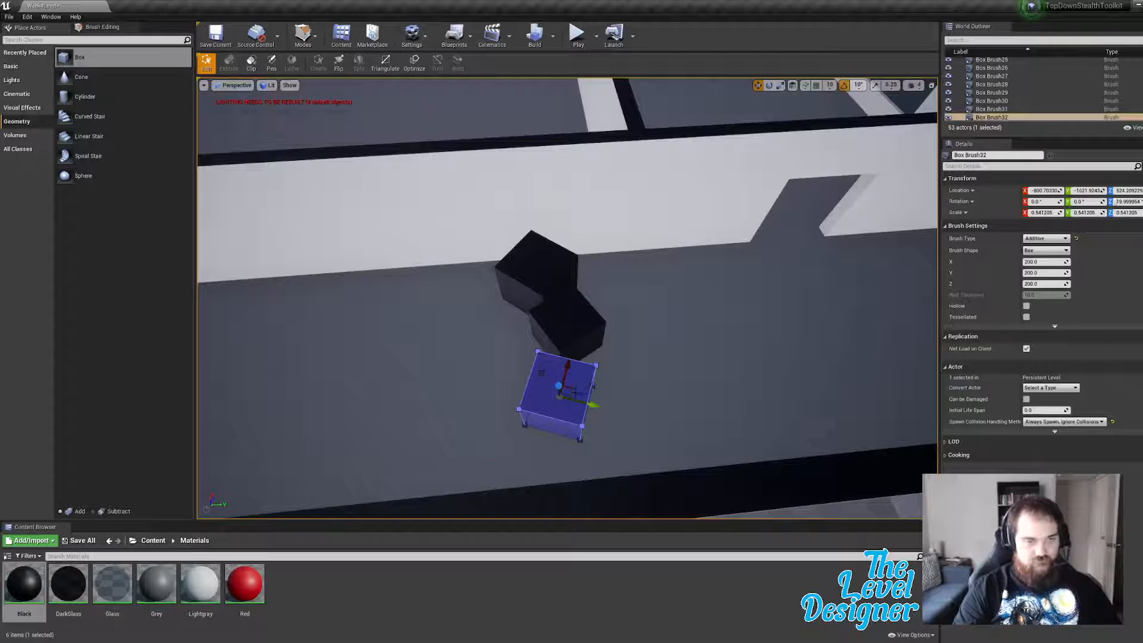
{"action": "left_click_drag", "start_coordinate": [566, 388], "coordinate": [588, 447]}
{"action": "key", "text": "e"}
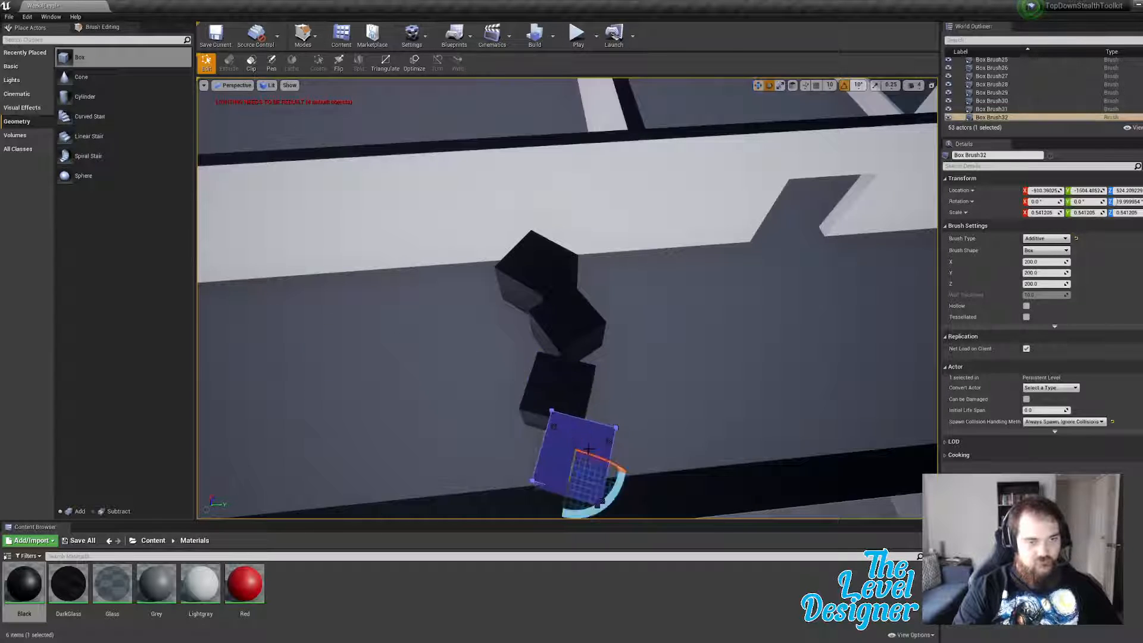
{"action": "left_click_drag", "start_coordinate": [607, 497], "coordinate": [623, 479]}
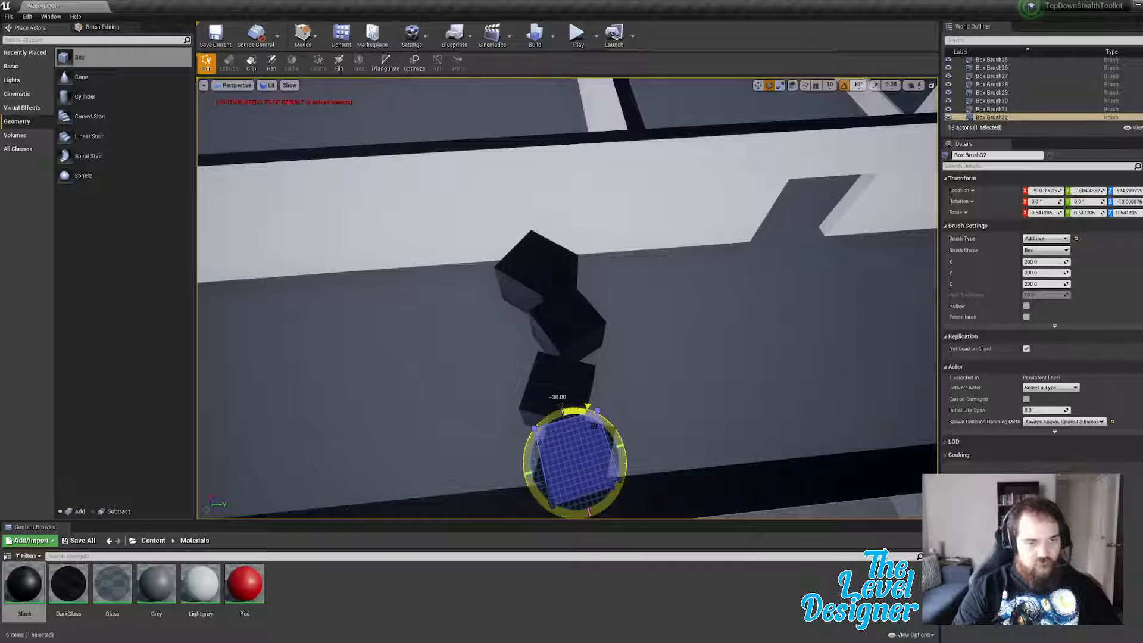
{"action": "key", "text": "w"}
{"action": "key", "text": "e"}
{"action": "key", "text": "r"}
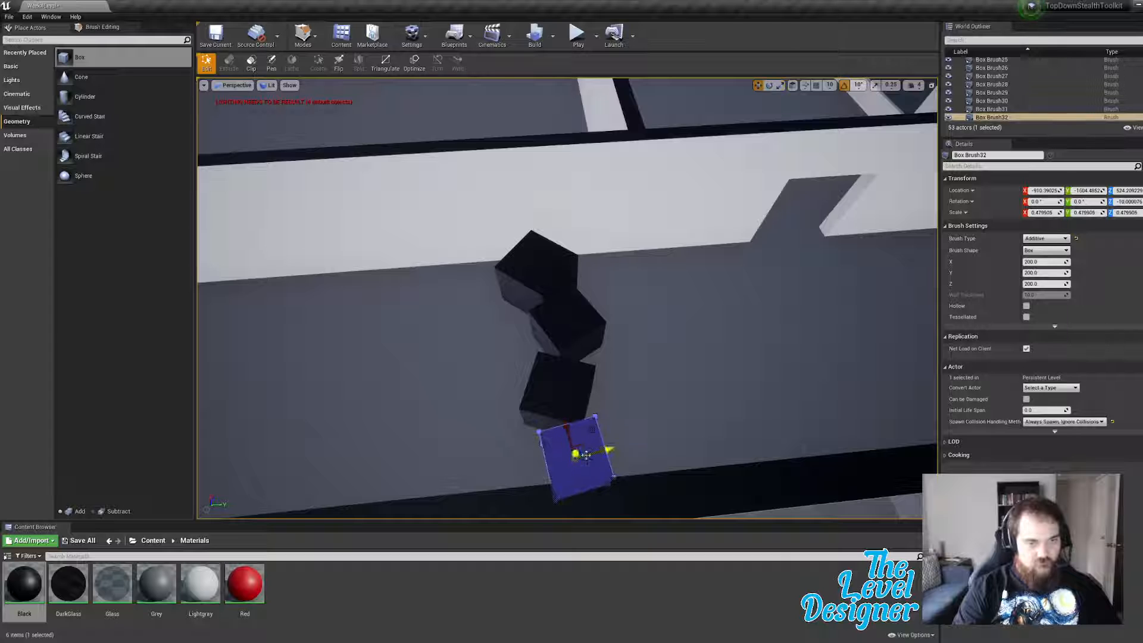
Step: Reposition the two outermost black boxes so they follow the row and the last one sits close to the corridor's outer wall
{"action": "right_click_drag", "start_coordinate": [650, 415], "coordinate": [840, 327]}
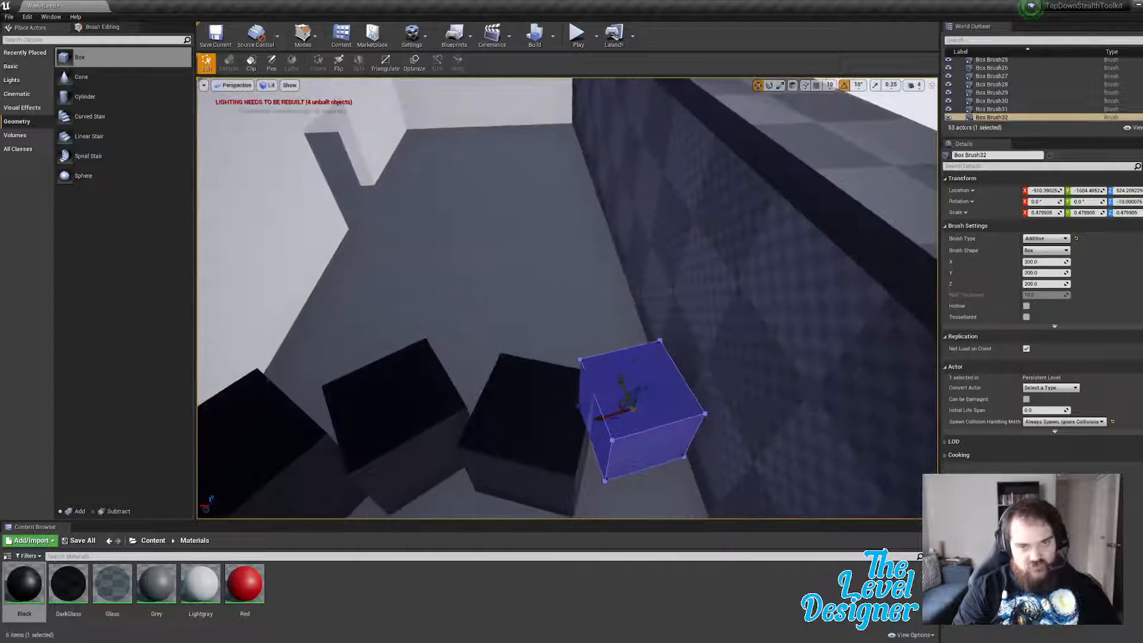
{"action": "left_click_drag", "start_coordinate": [618, 408], "coordinate": [626, 416]}
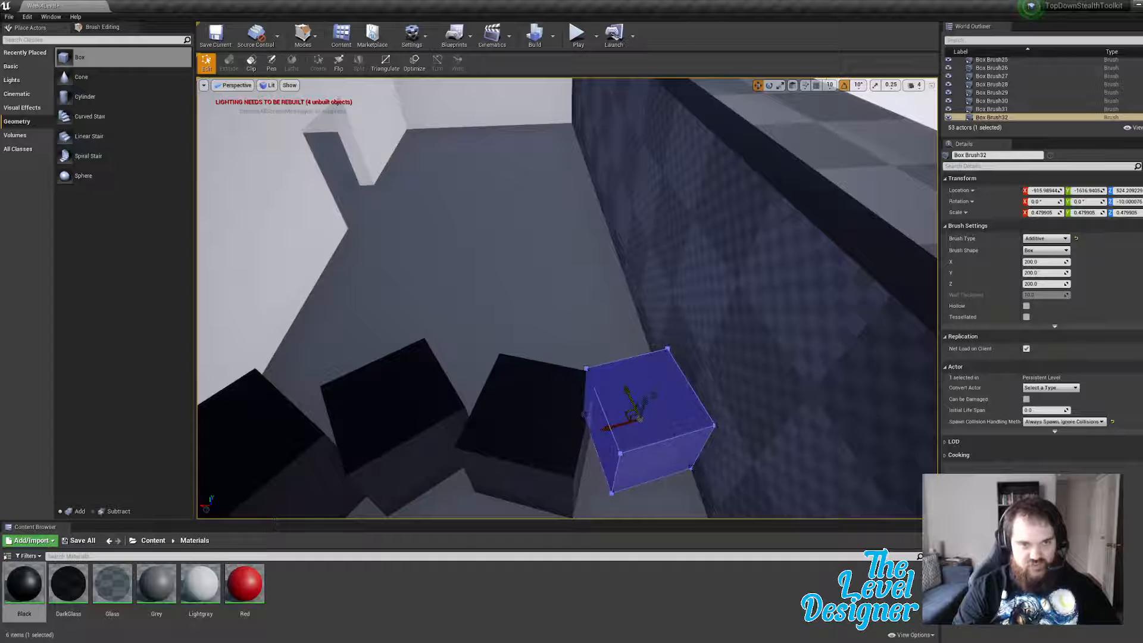
{"action": "left_click", "coordinate": [557, 436]}
{"action": "mouse_move", "coordinate": [524, 423]}
{"action": "left_mouse_down"}
{"action": "mouse_move", "coordinate": [510, 454]}
{"action": "mouse_move", "coordinate": [503, 449]}
{"action": "mouse_move", "coordinate": [515, 464]}
{"action": "left_mouse_up"}
{"action": "mouse_move", "coordinate": [515, 465]}
{"action": "right_mouse_down"}
{"action": "mouse_move", "coordinate": [560, 460]}
{"action": "mouse_move", "coordinate": [549, 452]}
{"action": "right_mouse_up"}
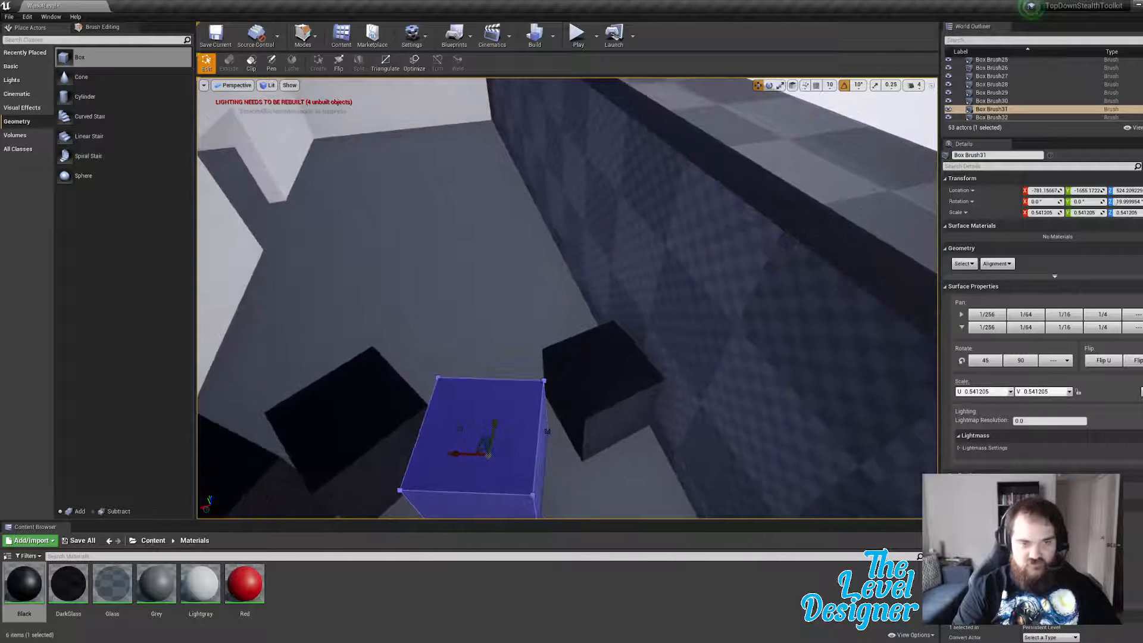
{"action": "left_click", "coordinate": [604, 381]}
{"action": "left_click_drag", "start_coordinate": [587, 385], "coordinate": [601, 383]}
{"action": "right_click_drag", "start_coordinate": [600, 382], "coordinate": [623, 380]}
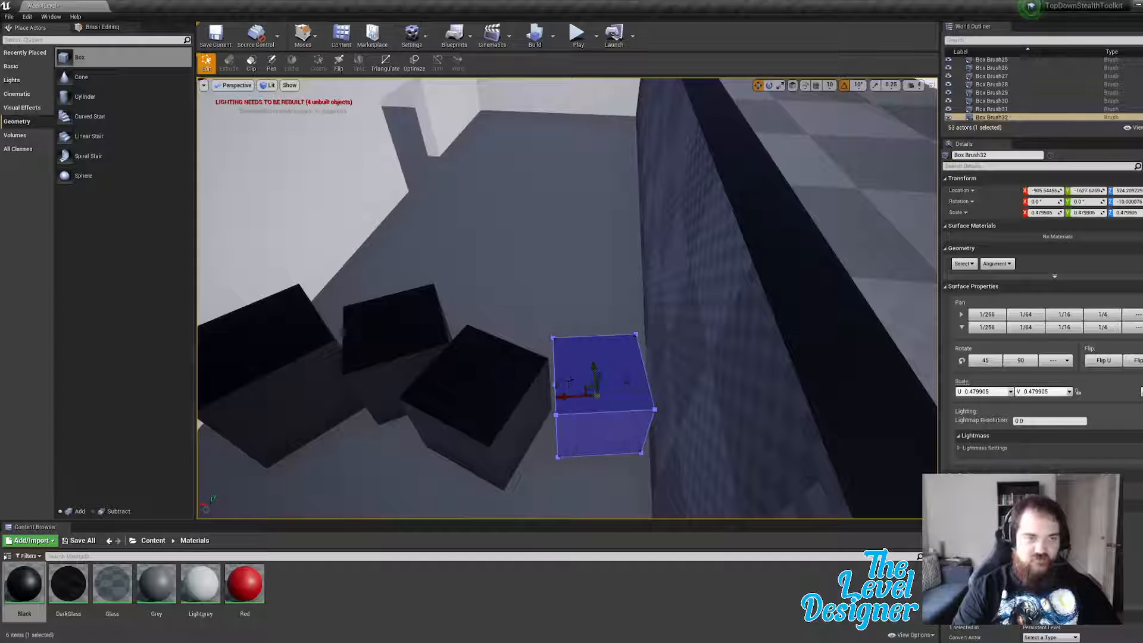
Step: Duplicate the second black box, shrink the copy to a scale of about 0.31, rotate it to 90°, and stack it on the original
{"action": "left_click", "coordinate": [395, 337]}
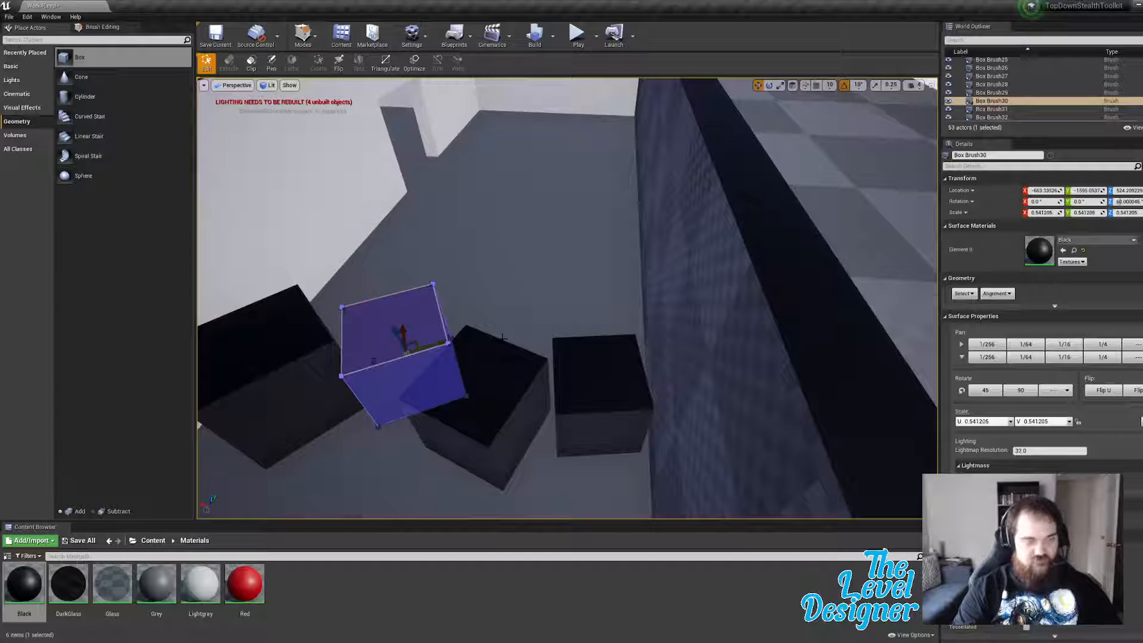
{"action": "key", "text": "ctrl+w"}
{"action": "mouse_move", "coordinate": [397, 337]}
{"action": "left_mouse_down"}
{"action": "mouse_move", "coordinate": [381, 277]}
{"action": "mouse_move", "coordinate": [369, 305]}
{"action": "mouse_move", "coordinate": [380, 294]}
{"action": "mouse_move", "coordinate": [415, 324]}
{"action": "left_mouse_up"}
{"action": "key", "text": "e"}
{"action": "key", "text": "w"}
{"action": "left_click_drag", "start_coordinate": [367, 268], "coordinate": [369, 280]}
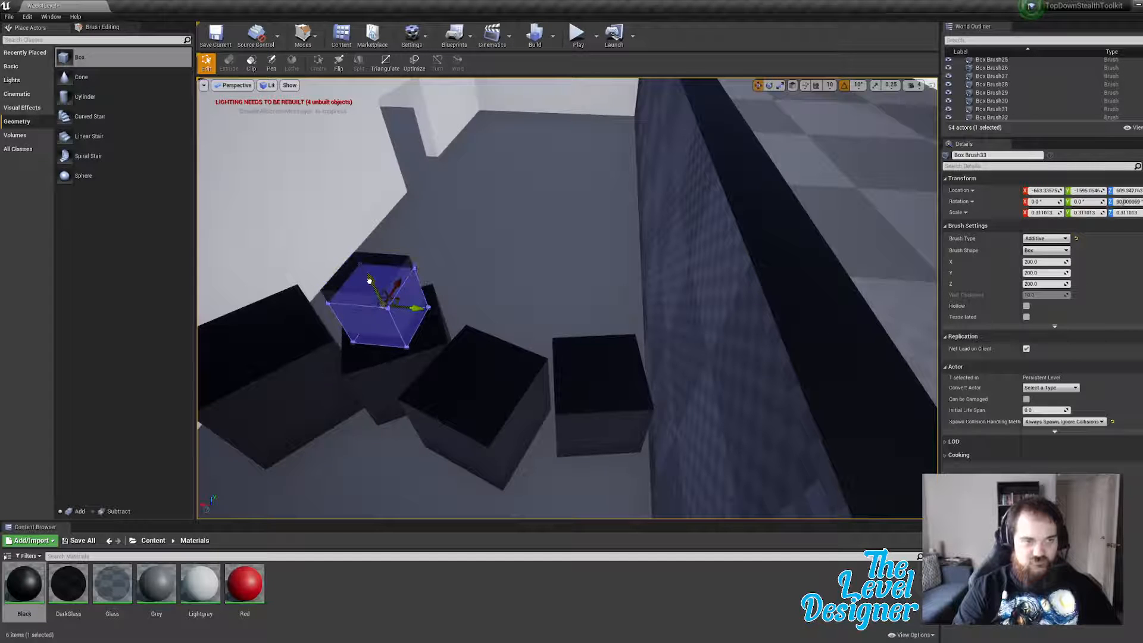
{"action": "right_click_drag", "start_coordinate": [655, 222], "coordinate": [646, 119]}
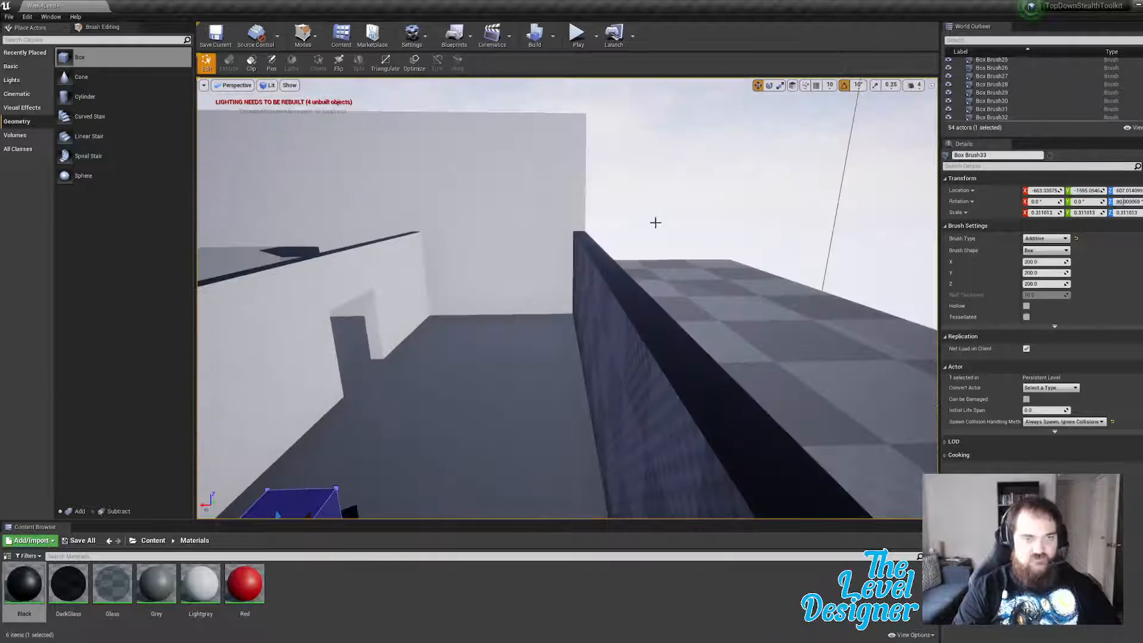
{"action": "left_click", "coordinate": [656, 223]}
{"action": "mouse_move", "coordinate": [666, 237]}
{"action": "right_mouse_down"}
{"action": "mouse_move", "coordinate": [524, 304]}
{"action": "mouse_move", "coordinate": [535, 292]}
{"action": "mouse_move", "coordinate": [512, 346]}
{"action": "mouse_move", "coordinate": [521, 363]}
{"action": "mouse_move", "coordinate": [533, 357]}
{"action": "right_mouse_up"}
{"action": "right_click_drag", "start_coordinate": [499, 260], "coordinate": [470, 268]}
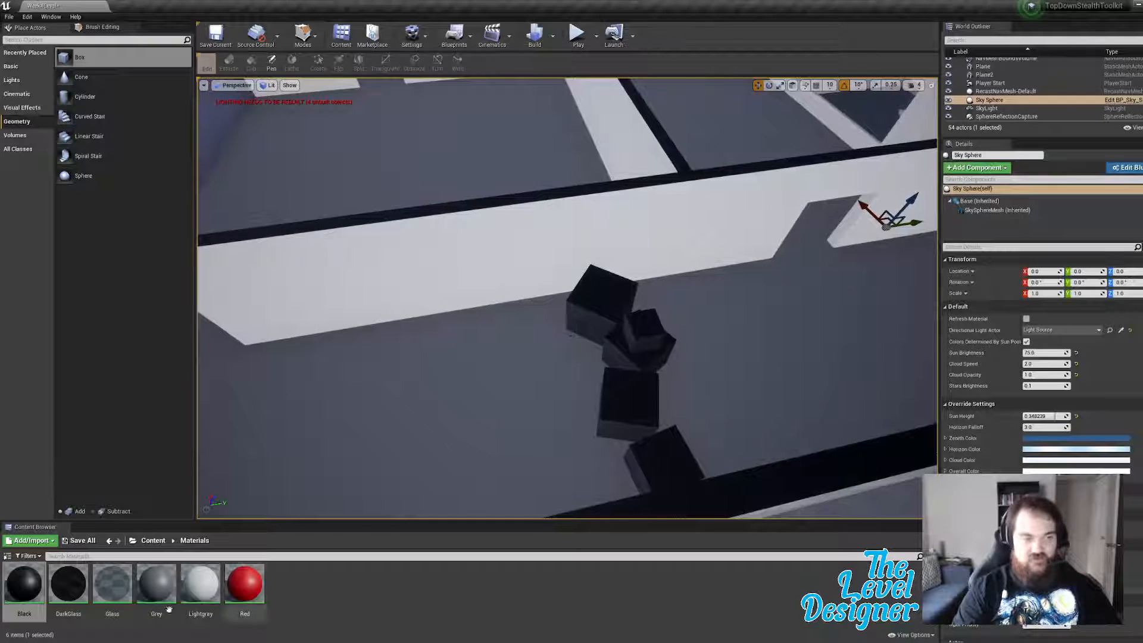
Step: Place a BP_Gems pickup from TopDownStealthToolkit/Blueprints/Pickups on the corridor floor beside the black boxes
{"action": "left_click", "coordinate": [153, 540]}
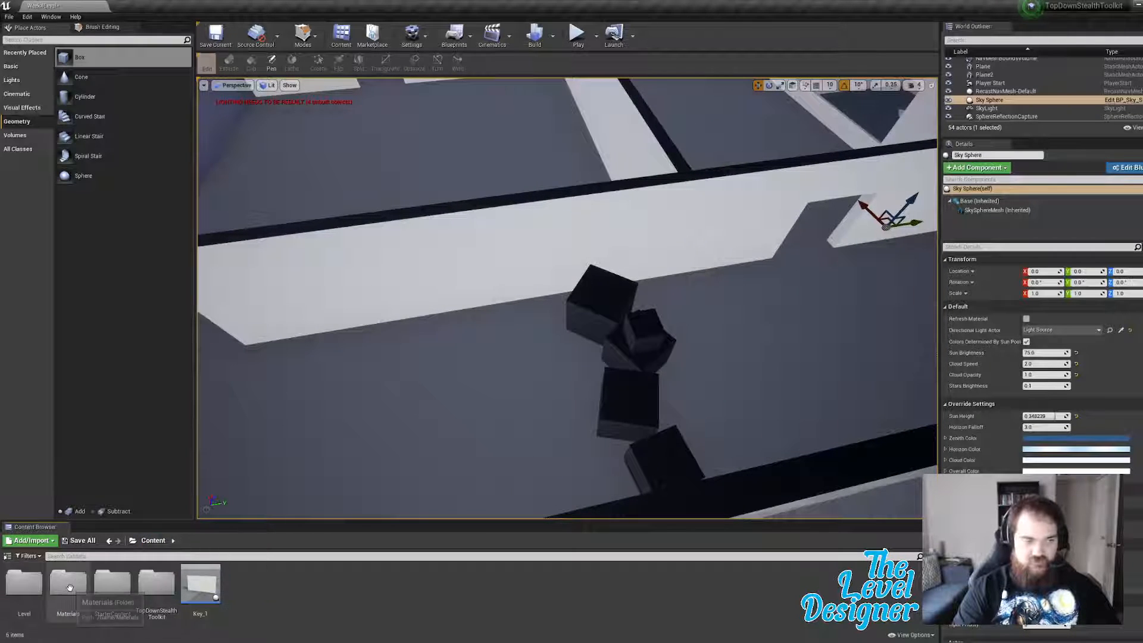
{"action": "double_click", "coordinate": [160, 586]}
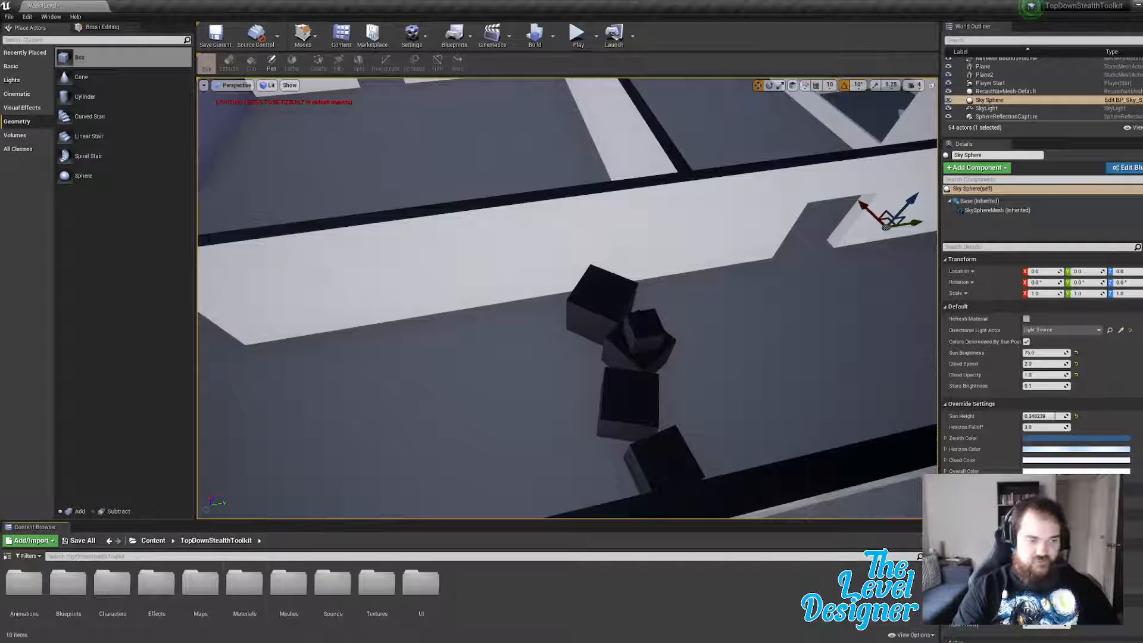
{"action": "double_click", "coordinate": [68, 584]}
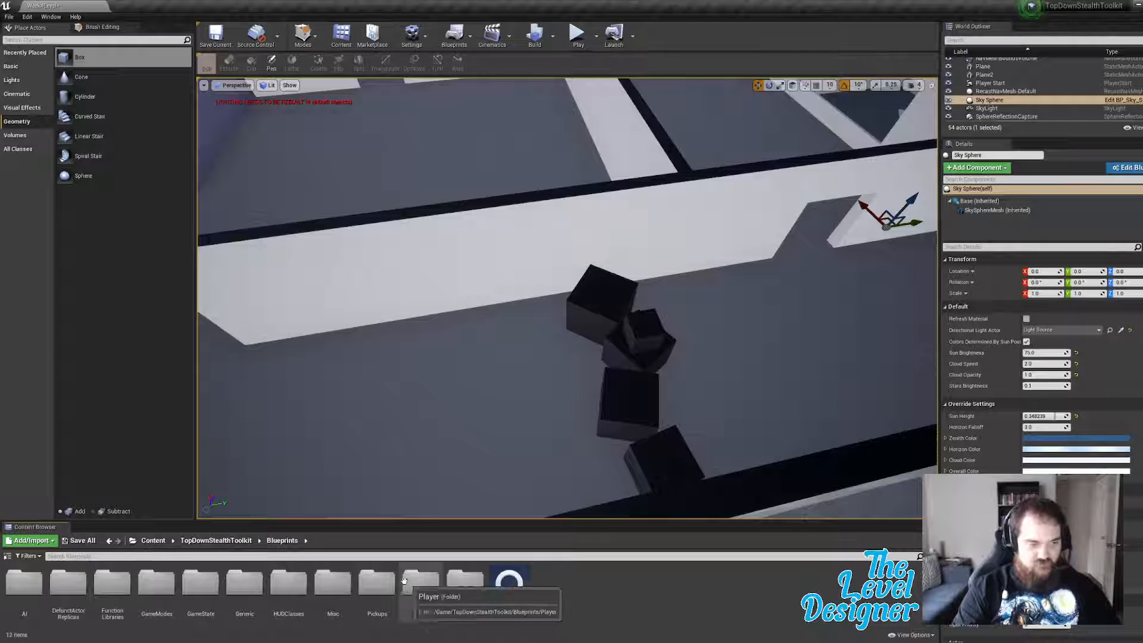
{"action": "double_click", "coordinate": [377, 584]}
{"action": "left_click_drag", "start_coordinate": [22, 583], "coordinate": [522, 403]}
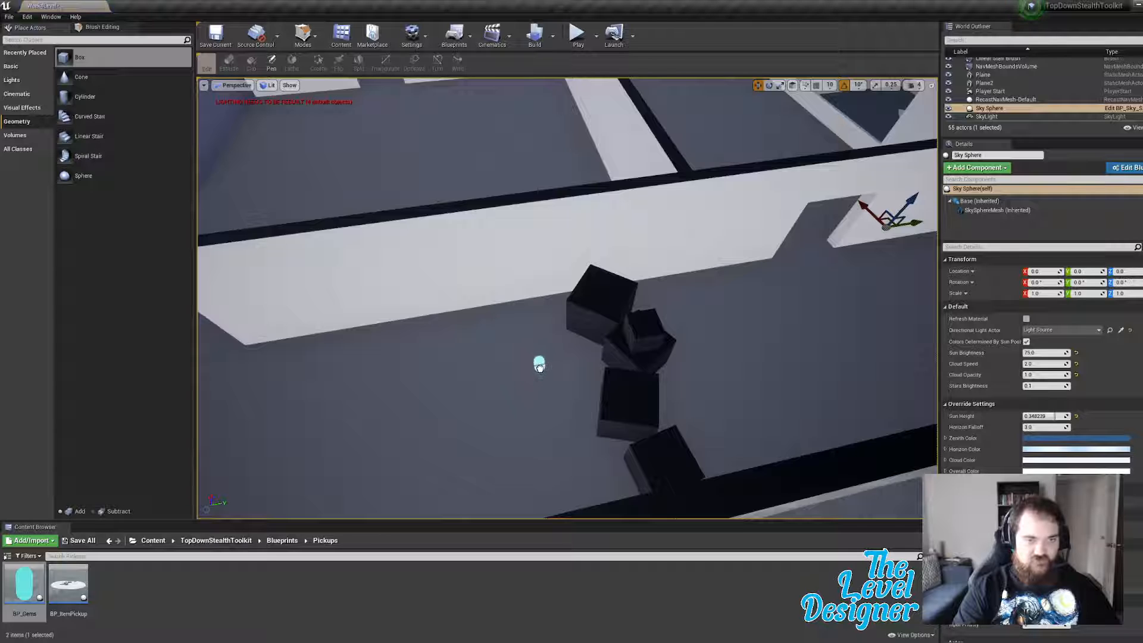
{"action": "left_click_drag", "start_coordinate": [556, 364], "coordinate": [556, 363]}
{"action": "right_click_drag", "start_coordinate": [556, 364], "coordinate": [651, 340]}
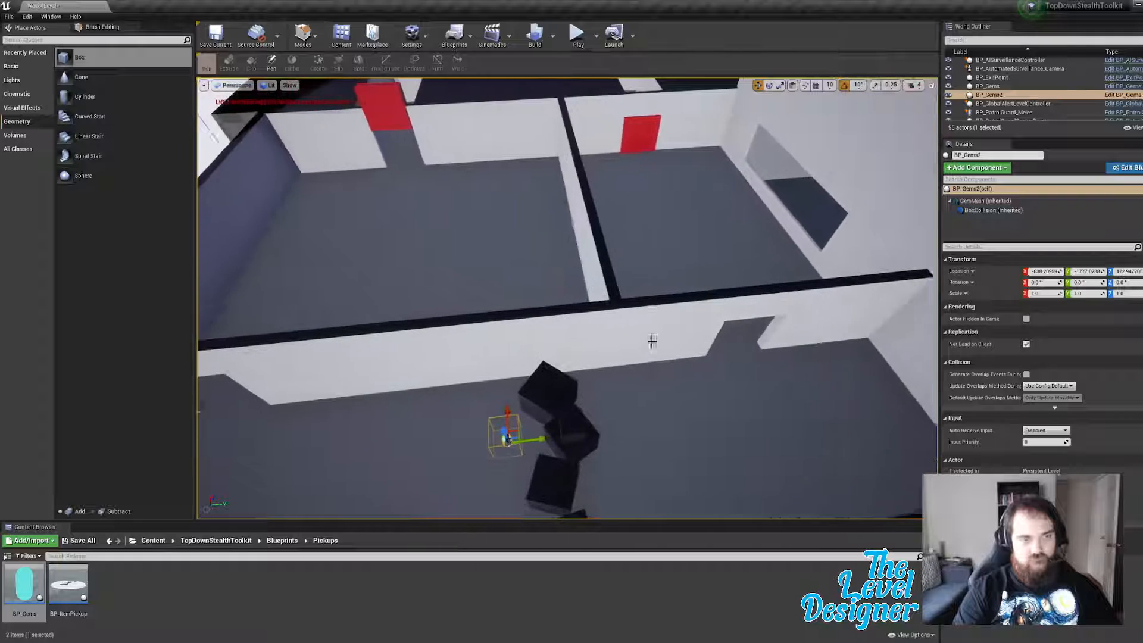
Step: Place the Key_1 blueprint in the large room behind the corridor wall, rotated 90° and raised slightly above the floor
{"action": "left_click", "coordinate": [153, 540]}
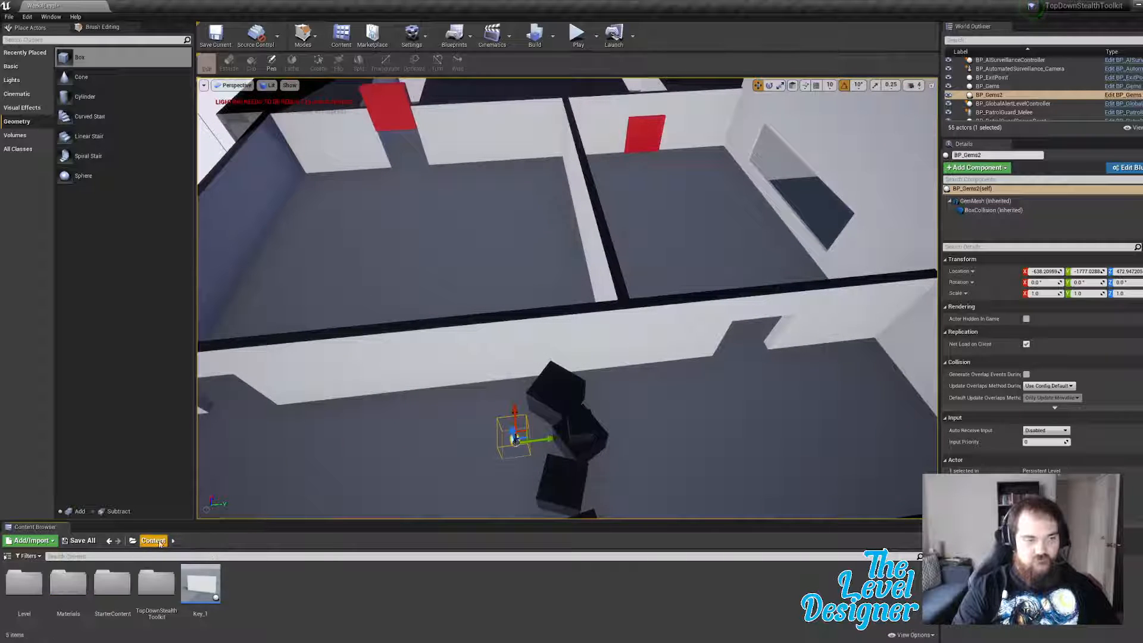
{"action": "left_click", "coordinate": [203, 583]}
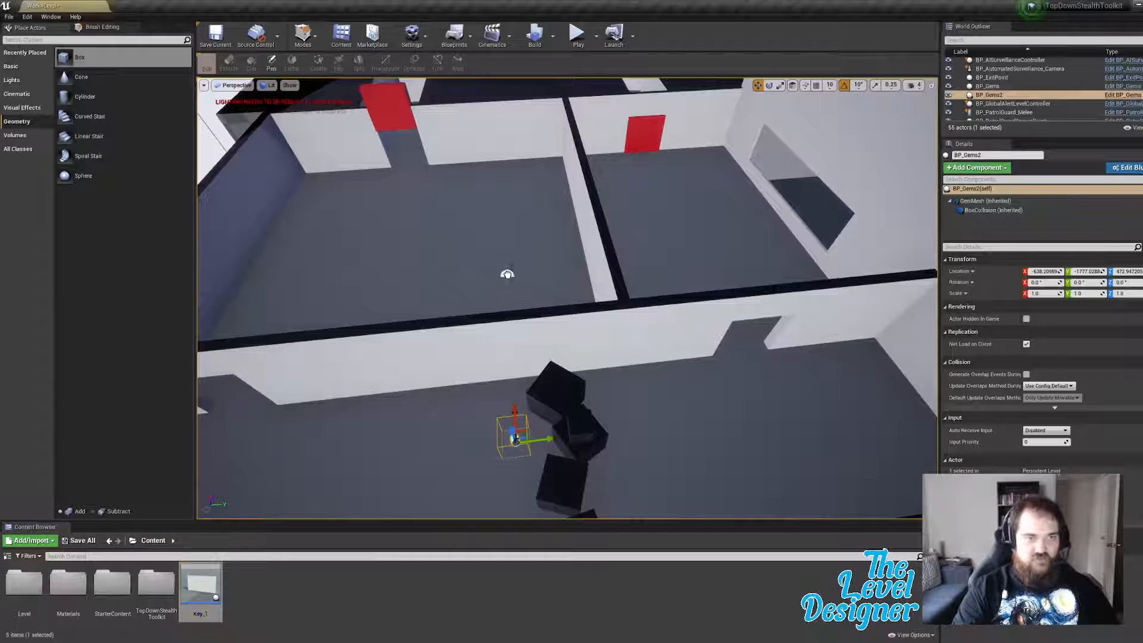
{"action": "left_click_drag", "start_coordinate": [508, 275], "coordinate": [551, 290]}
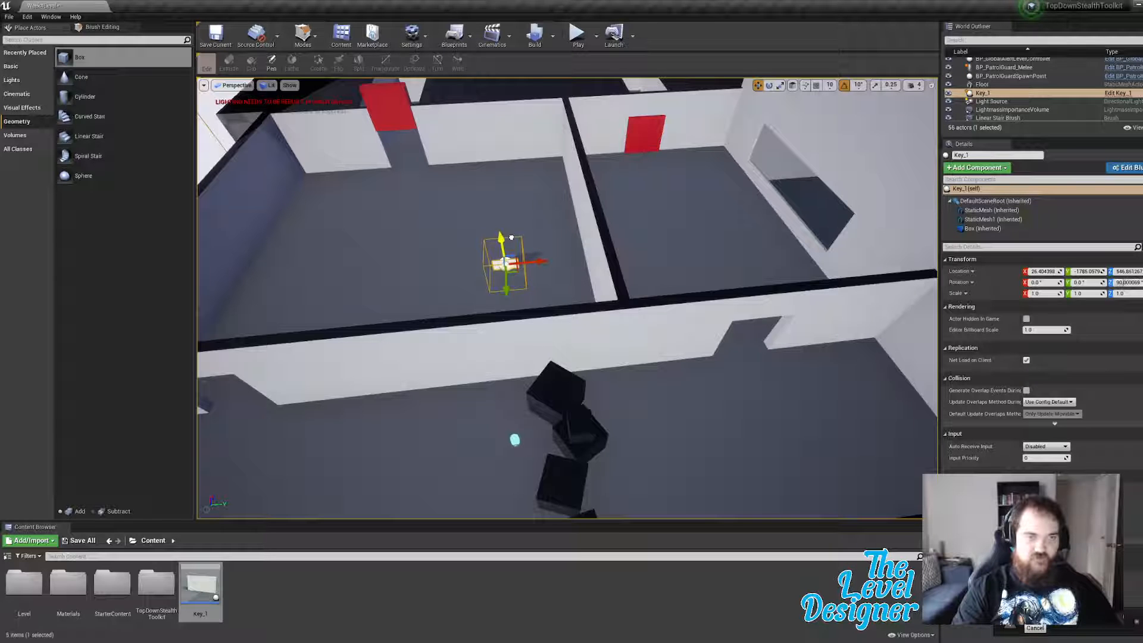
{"action": "right_click_drag", "start_coordinate": [605, 260], "coordinate": [582, 216]}
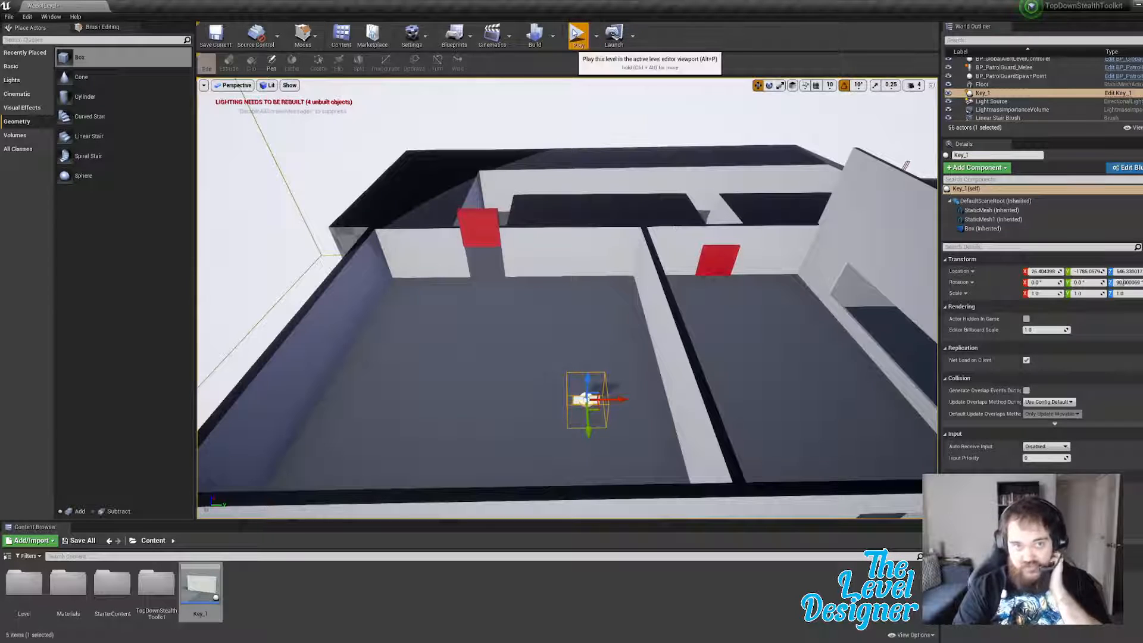
Step: Start a playtest with the SHG loadout and run across the first room into the passage beside it
{"action": "left_click", "coordinate": [576, 34]}
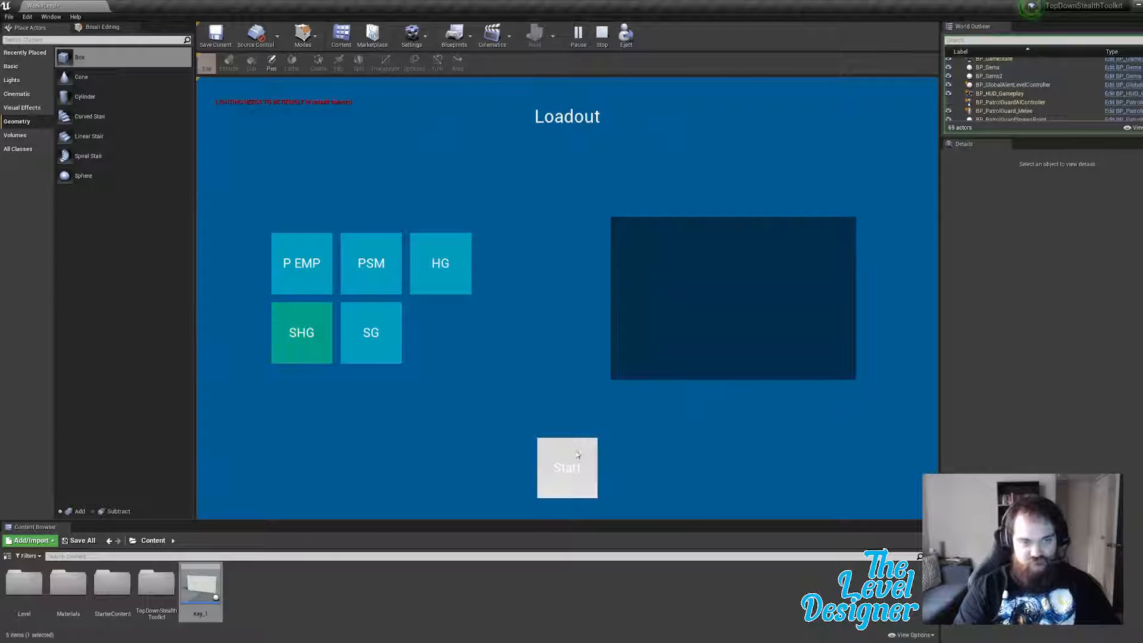
{"action": "left_click", "coordinate": [577, 455]}
{"action": "key", "text": "w"}
{"action": "key", "text": "d"}
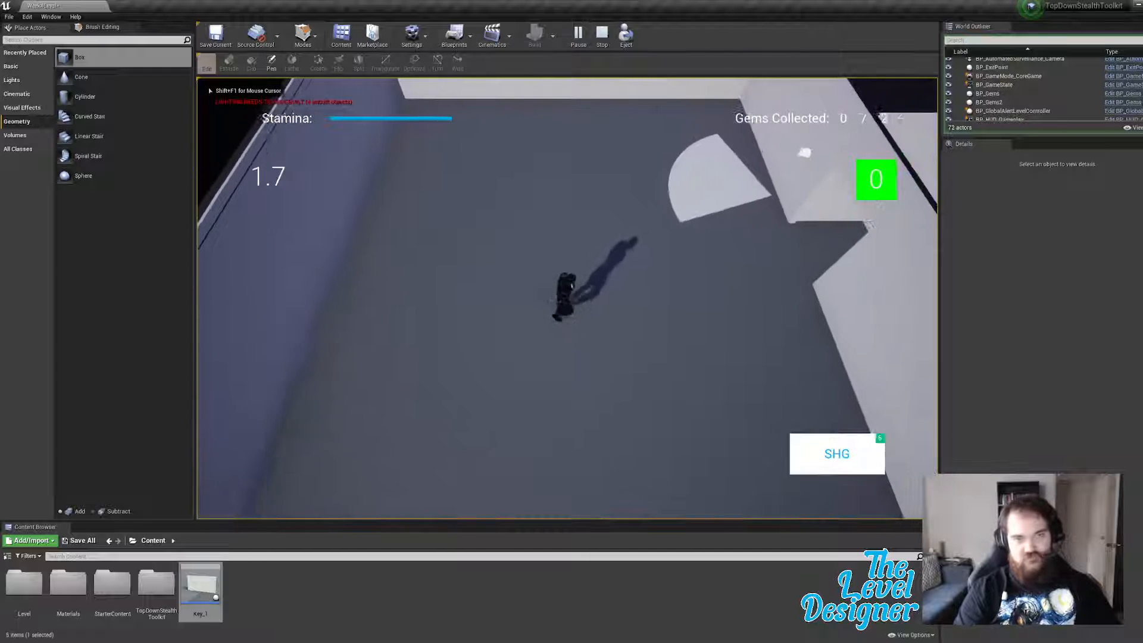
{"action": "key", "text": "d"}
{"action": "key", "text": "w"}
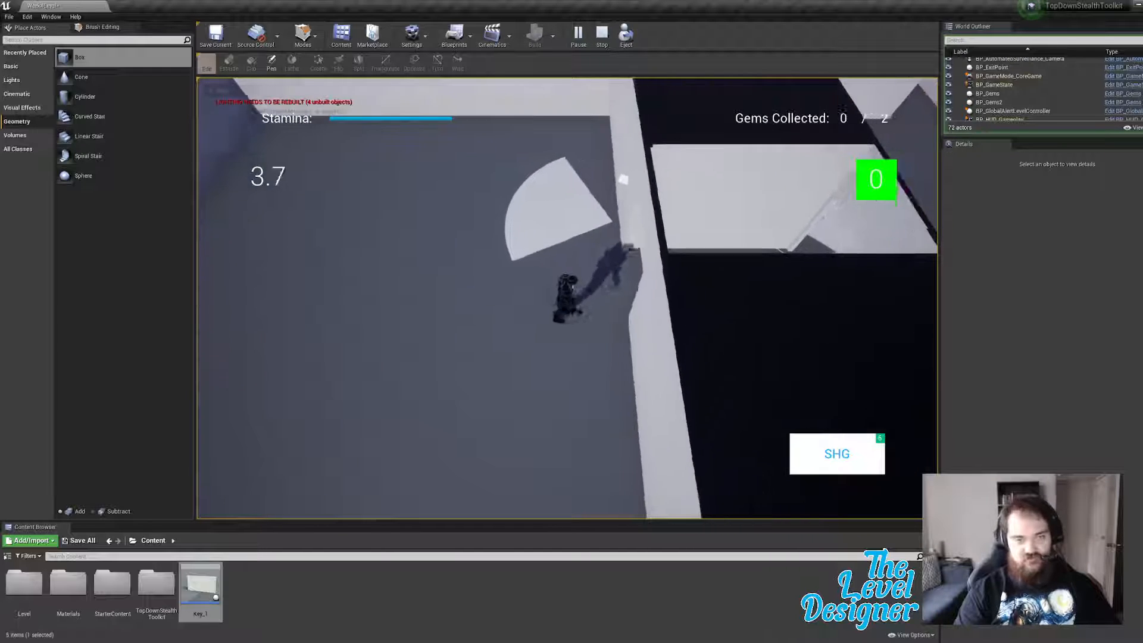
{"action": "key", "text": "d"}
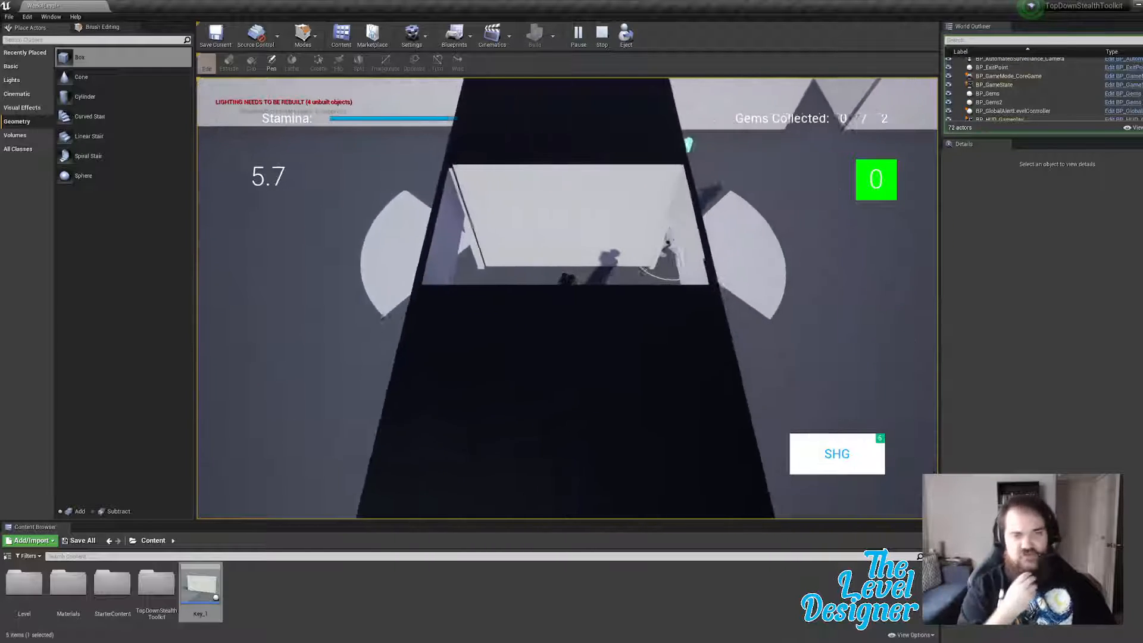
Step: Sneak around the patrolling guard in the next room and collect the first gem
{"action": "key", "text": "d"}
{"action": "key", "text": "s"}
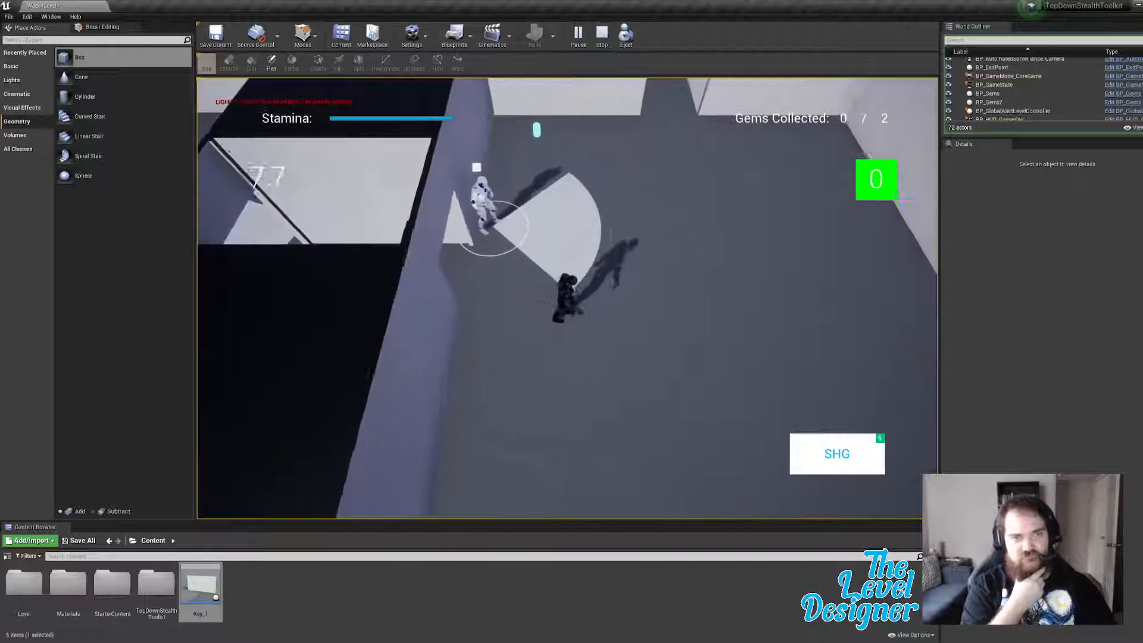
{"action": "key", "text": "w"}
{"action": "key", "text": "w"}
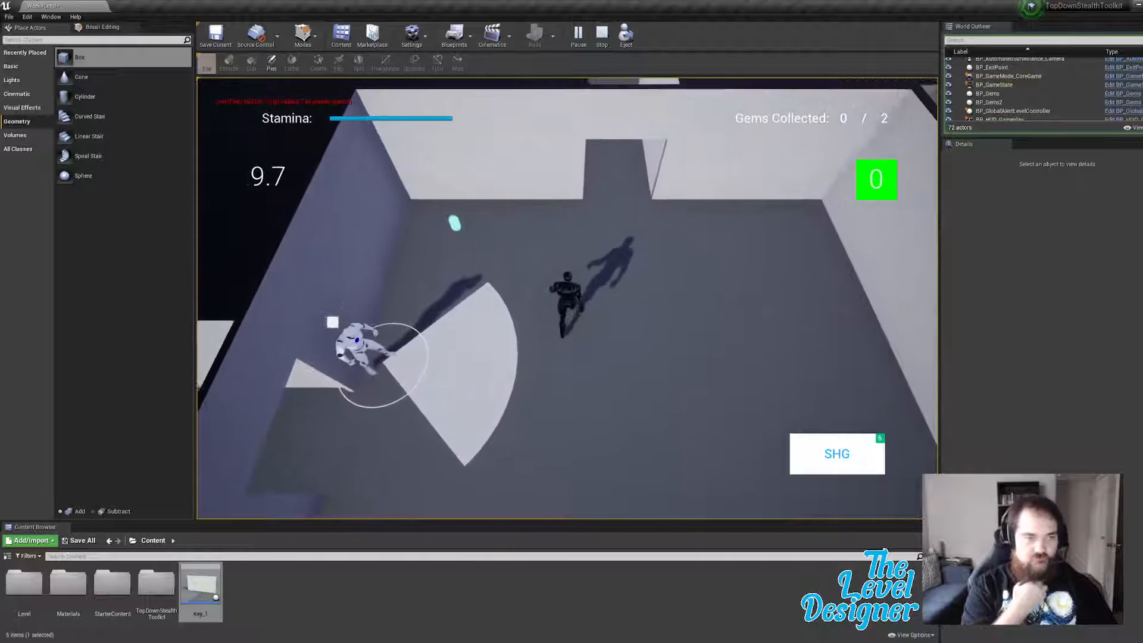
{"action": "key", "text": "a"}
{"action": "key", "text": "d"}
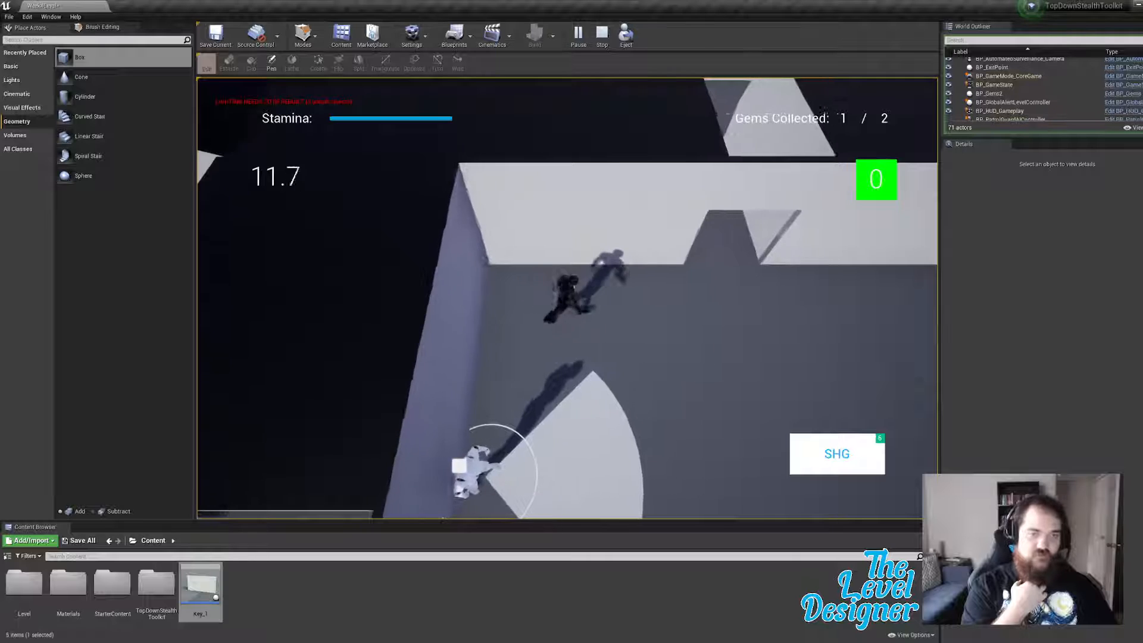
Step: Leave the guard's room through the far doorway, run past the red doors and climb the stairs to the upper corridor
{"action": "key", "text": "w"}
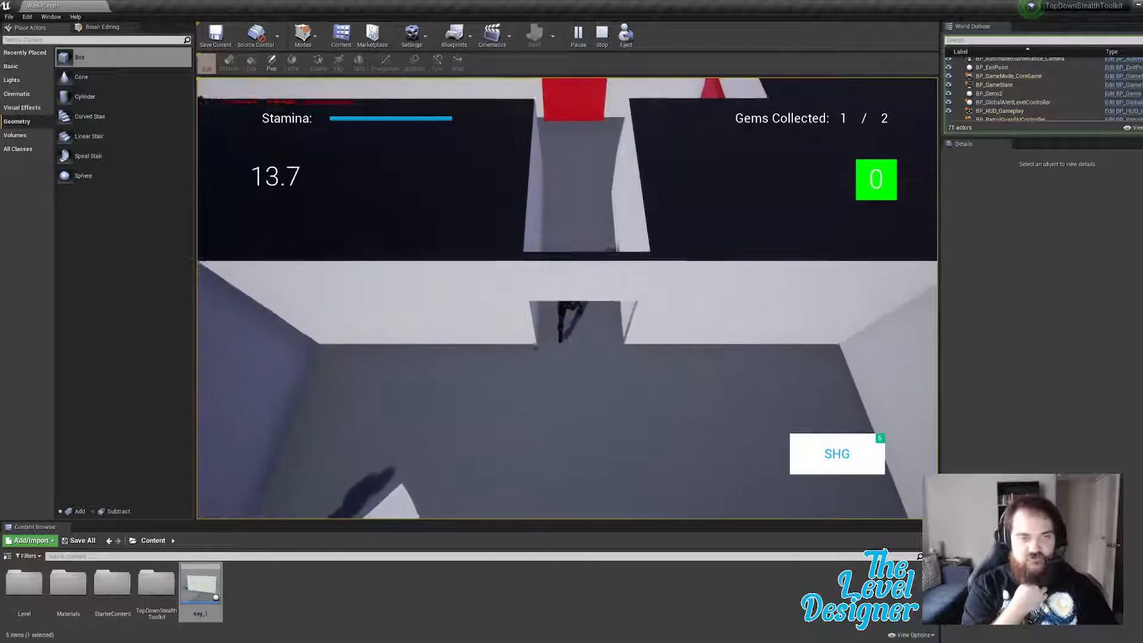
{"action": "key", "text": "a"}
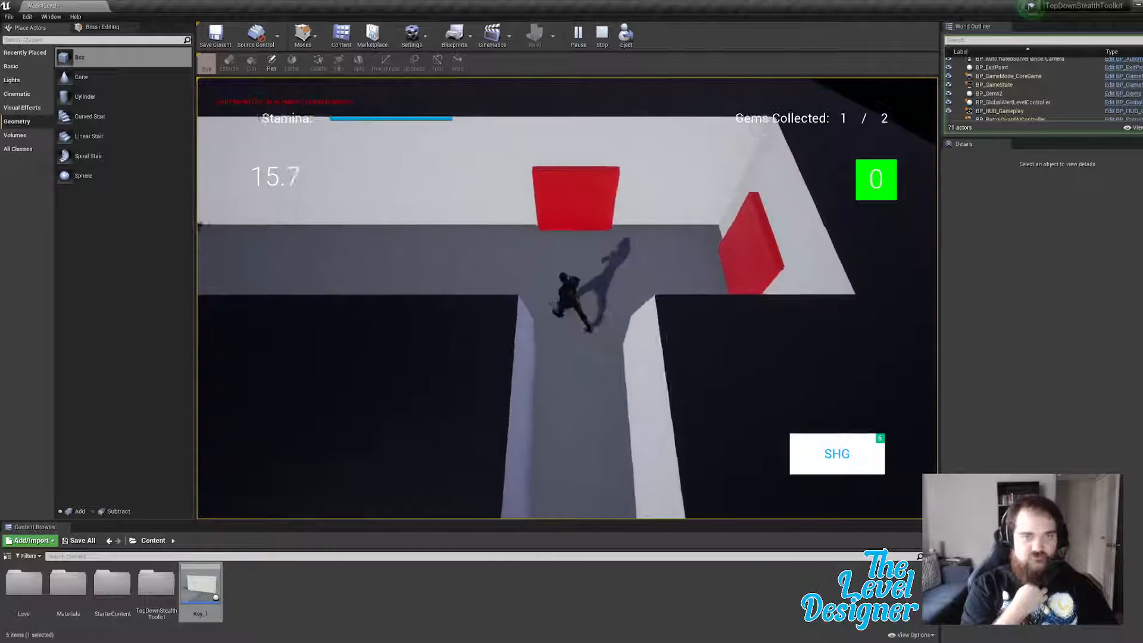
{"action": "key", "text": "a"}
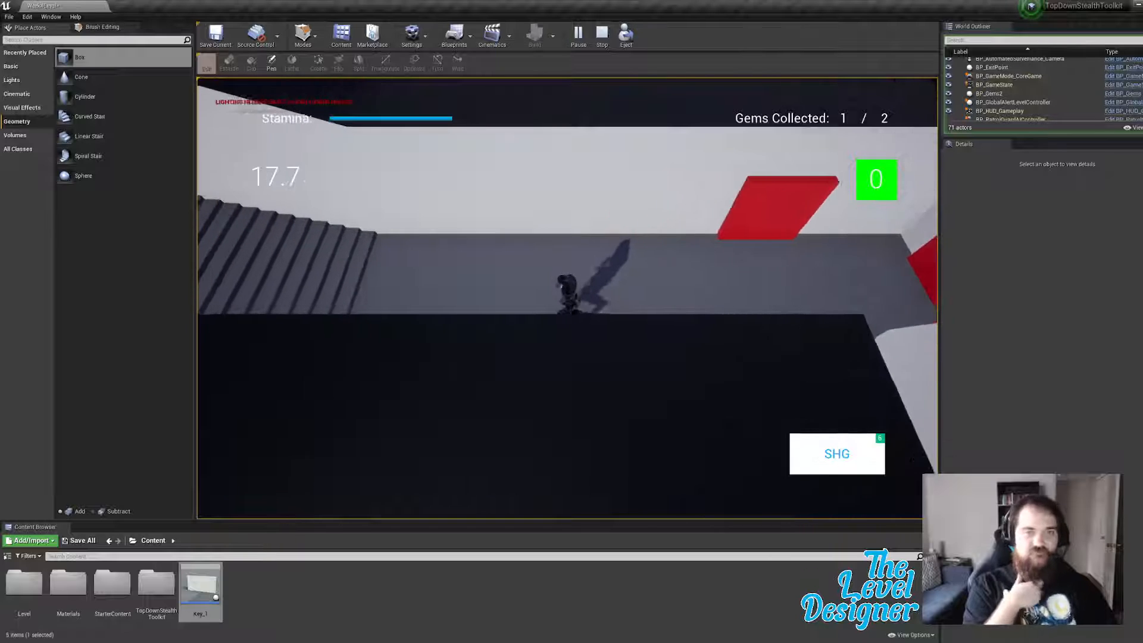
{"action": "key", "text": "a"}
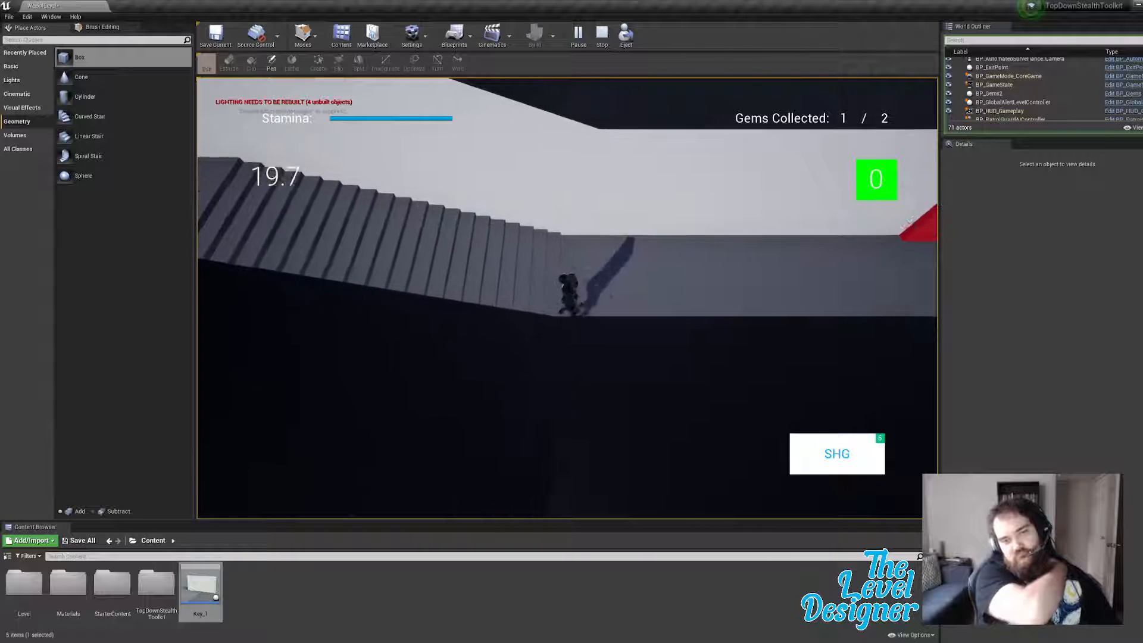
{"action": "key", "text": "a"}
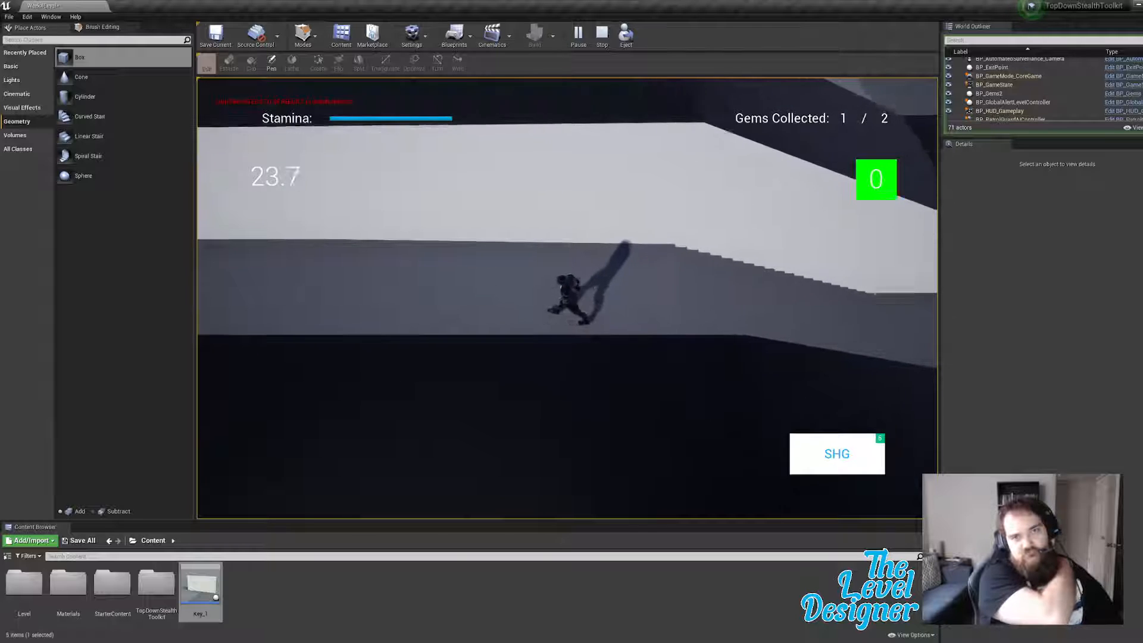
{"action": "key", "text": "a"}
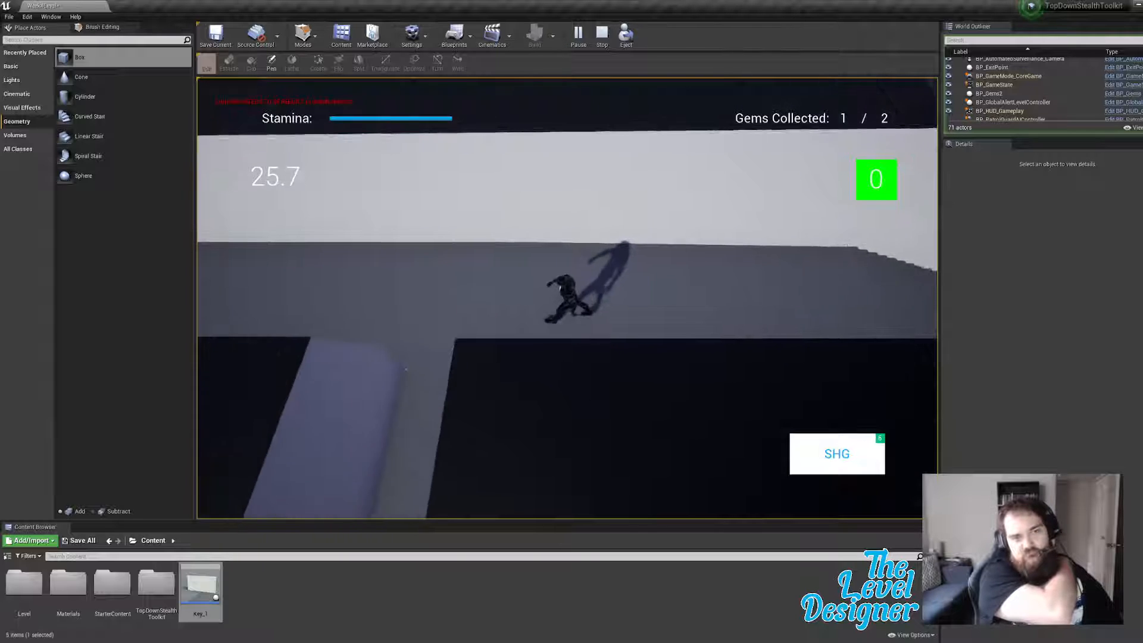
Step: Check the side passage leading towards the room with the closed red door and return to the upper corridor
{"action": "key", "text": "s"}
{"action": "key", "text": "s"}
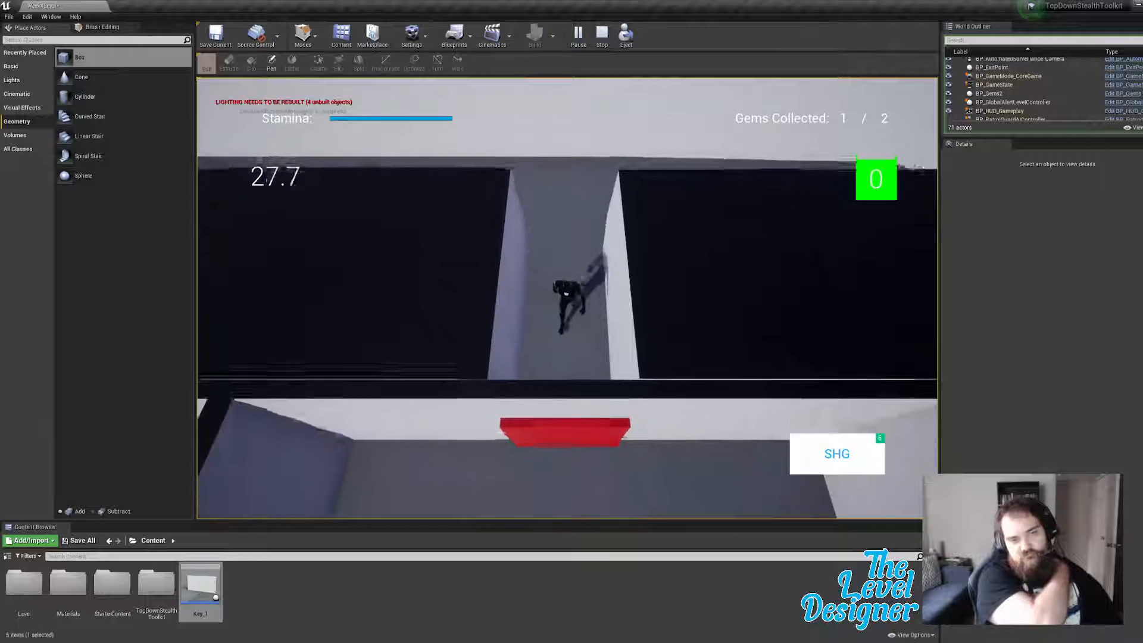
{"action": "key", "text": "w"}
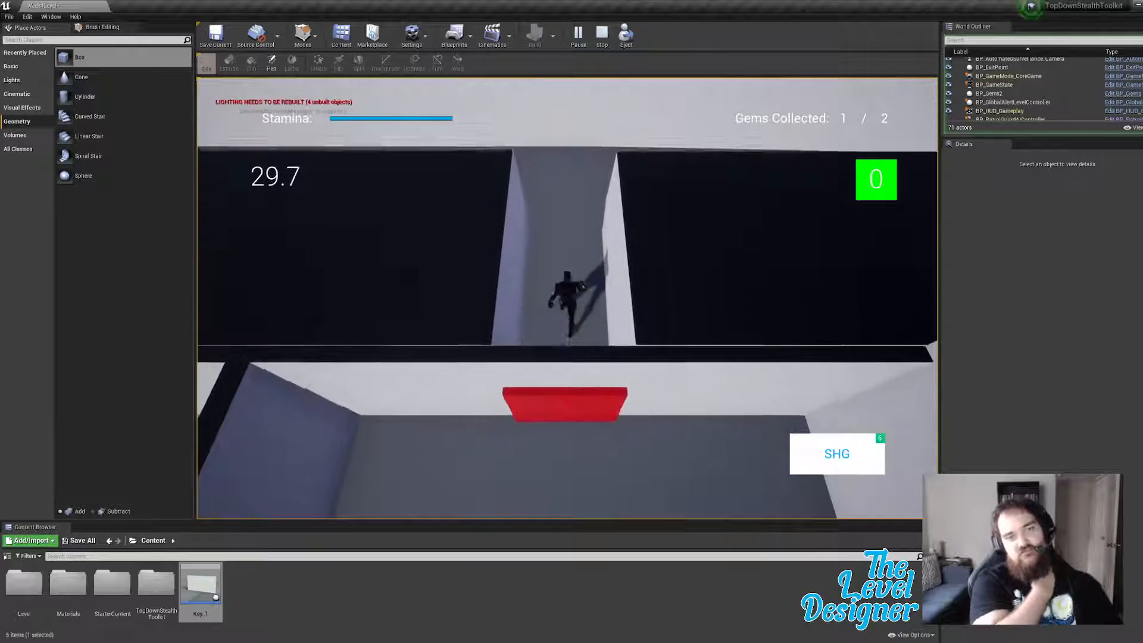
{"action": "key", "text": "w"}
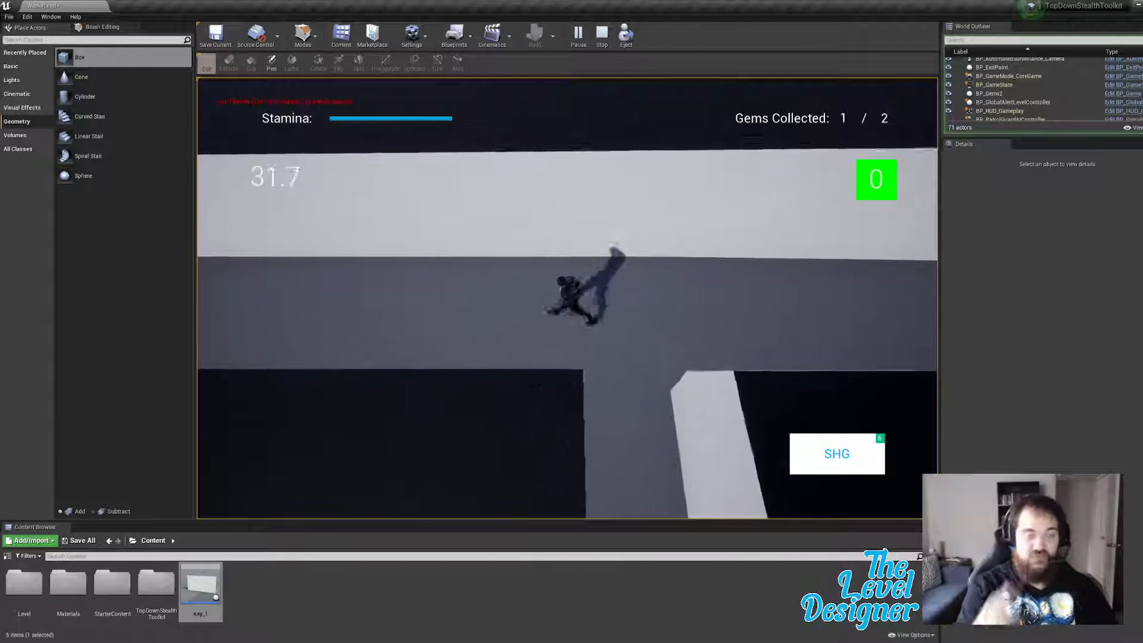
Step: Follow the upper corridor to its far corner and pass through the red door into the large key room
{"action": "key", "text": "a"}
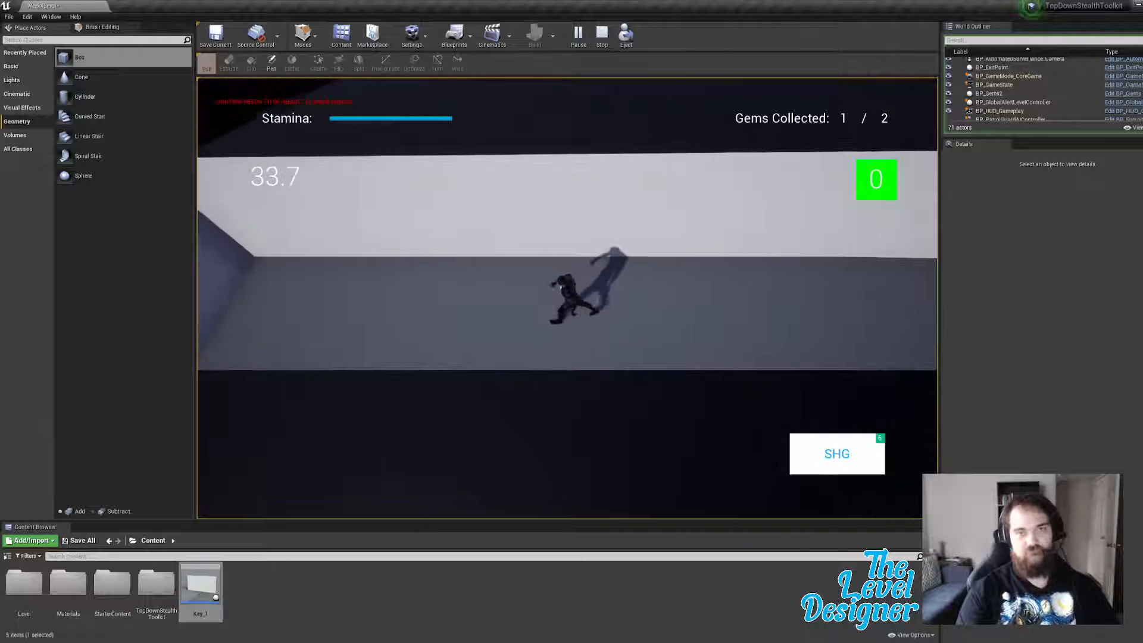
{"action": "key", "text": "a"}
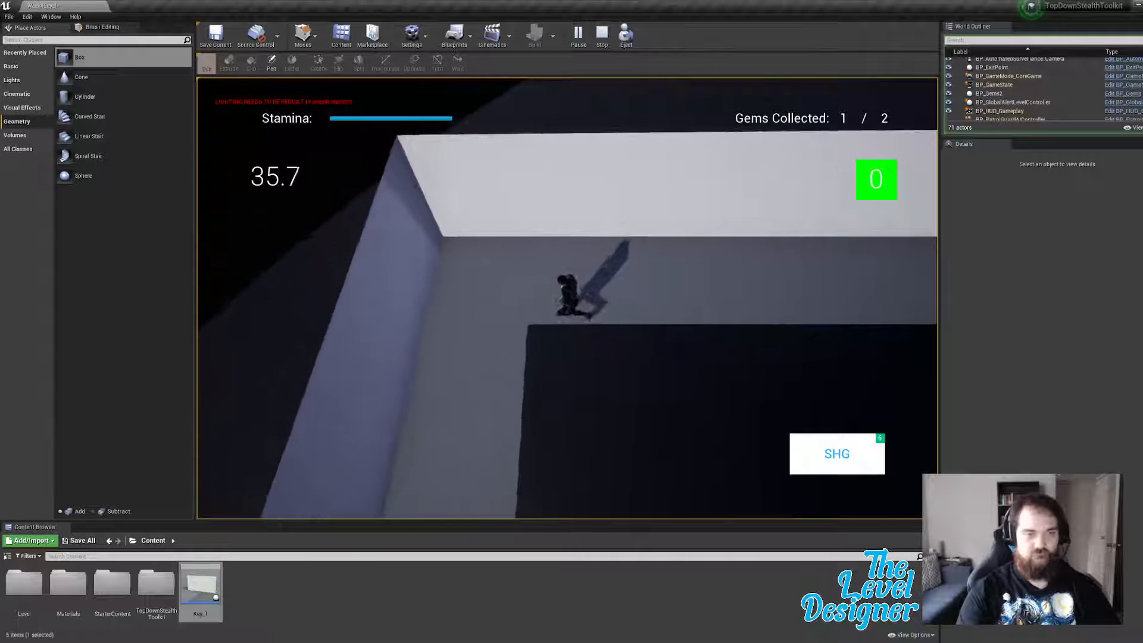
{"action": "key", "text": "s"}
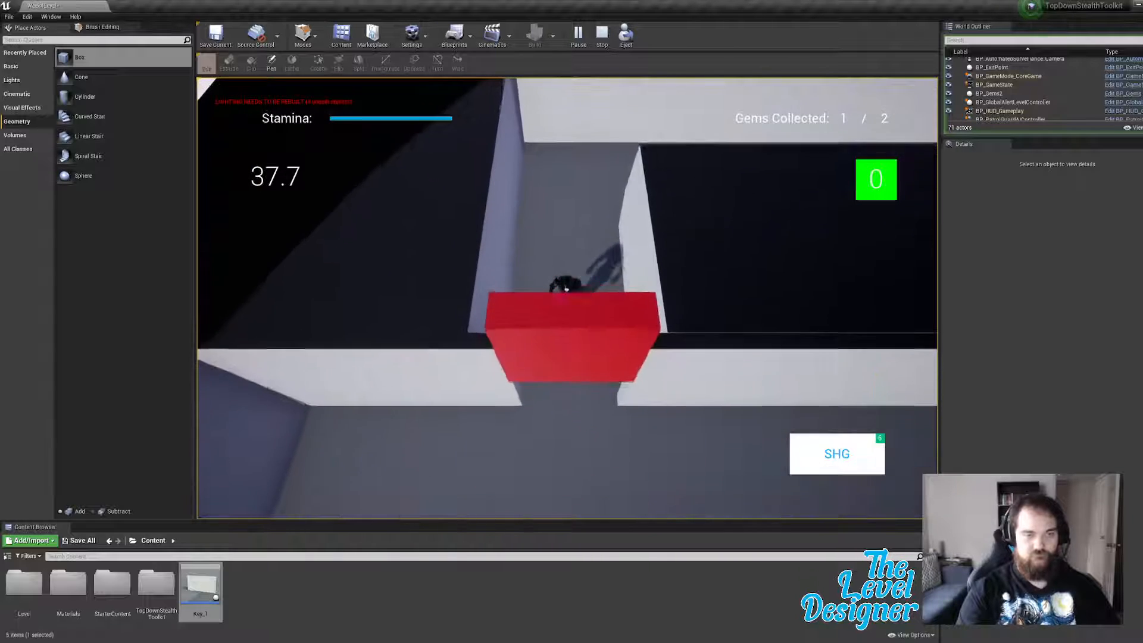
{"action": "key", "text": "s"}
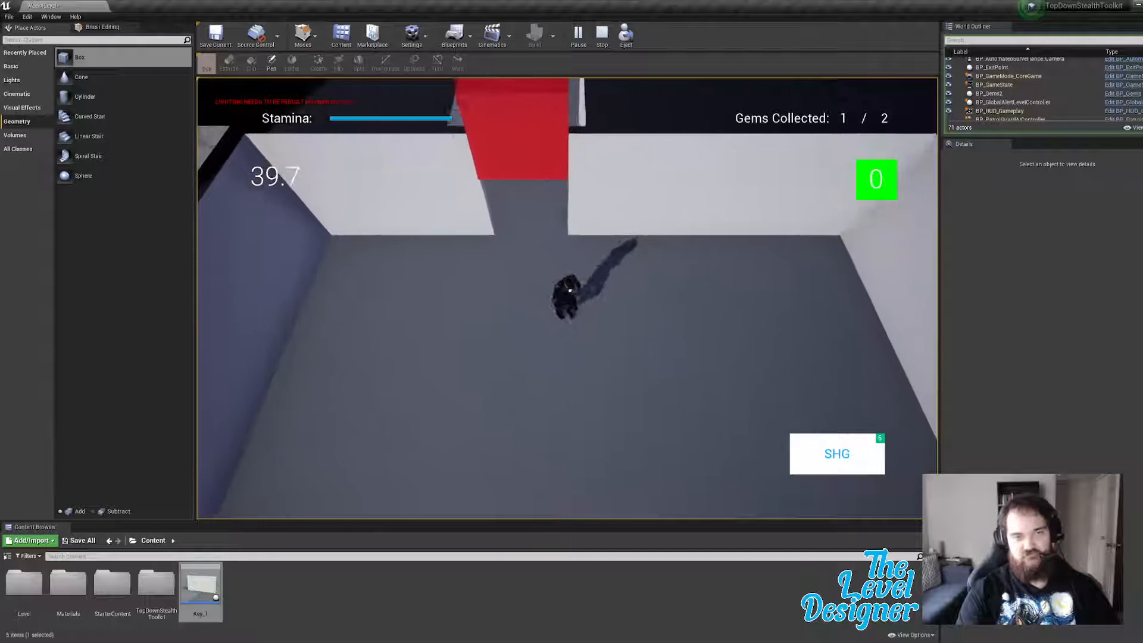
{"action": "key", "text": "s"}
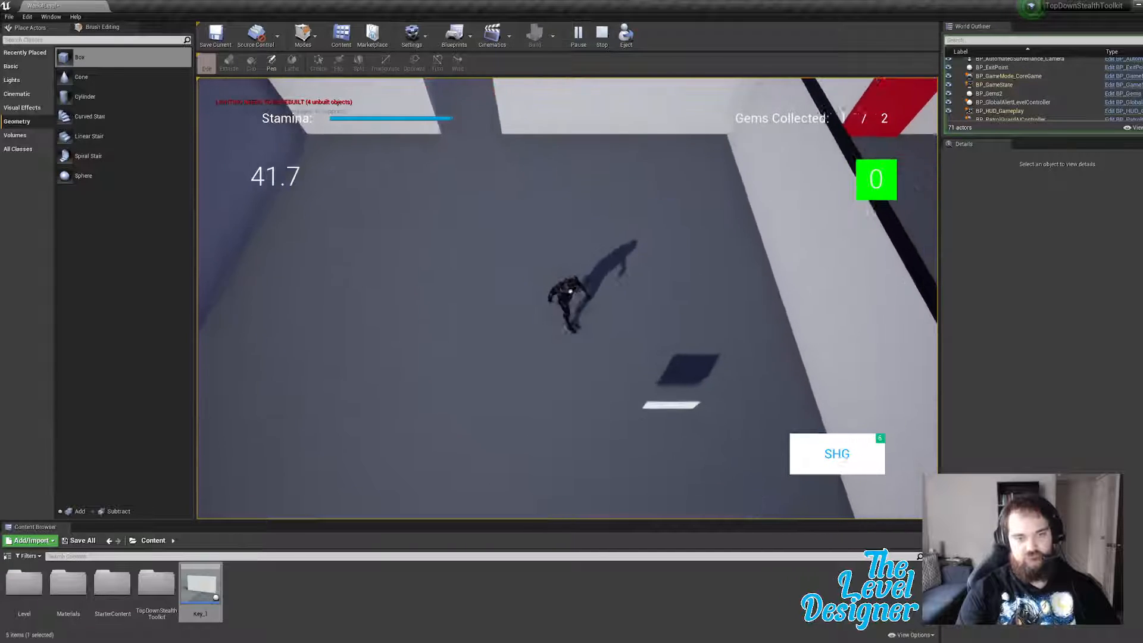
Step: Approach the key and walk back and forth over it from several sides to test the pickup
{"action": "key", "text": "s"}
{"action": "key", "text": "d"}
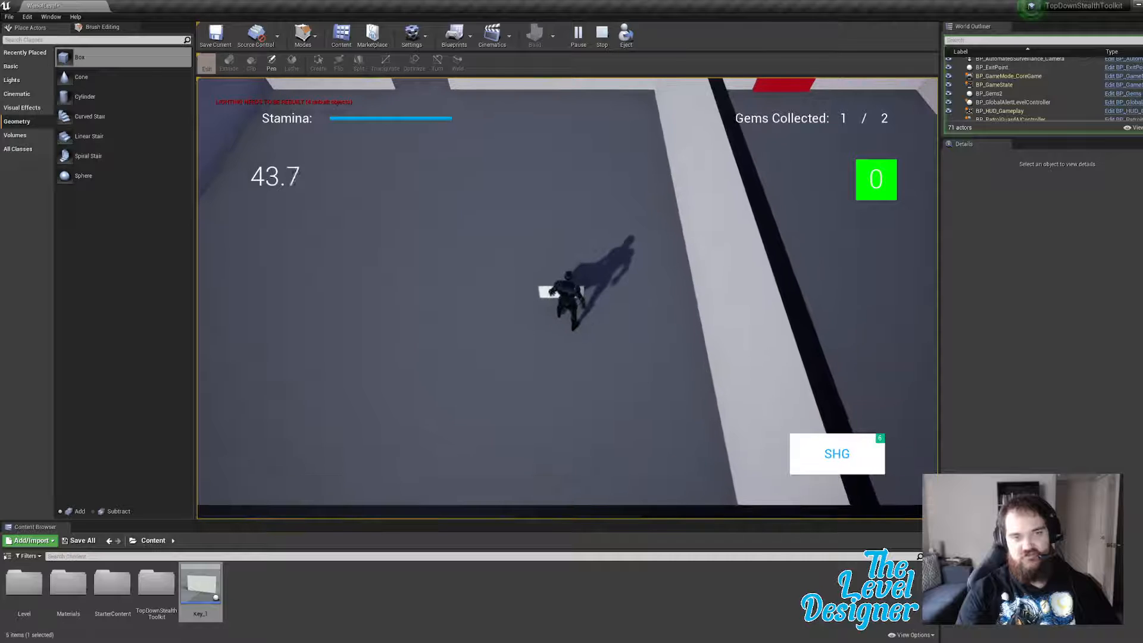
{"action": "key", "text": "a"}
{"action": "key", "text": "w"}
{"action": "key", "text": "d"}
{"action": "key", "text": "s"}
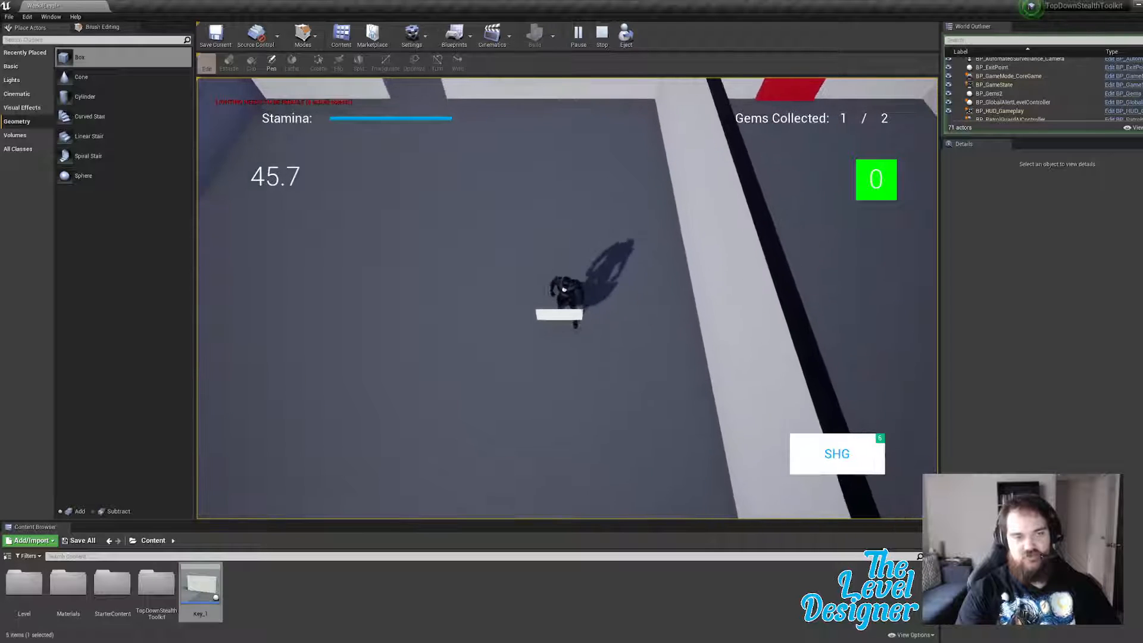
{"action": "key", "text": "a"}
{"action": "key", "text": "s"}
{"action": "key", "text": "w"}
{"action": "key", "text": "d"}
{"action": "key", "text": "s"}
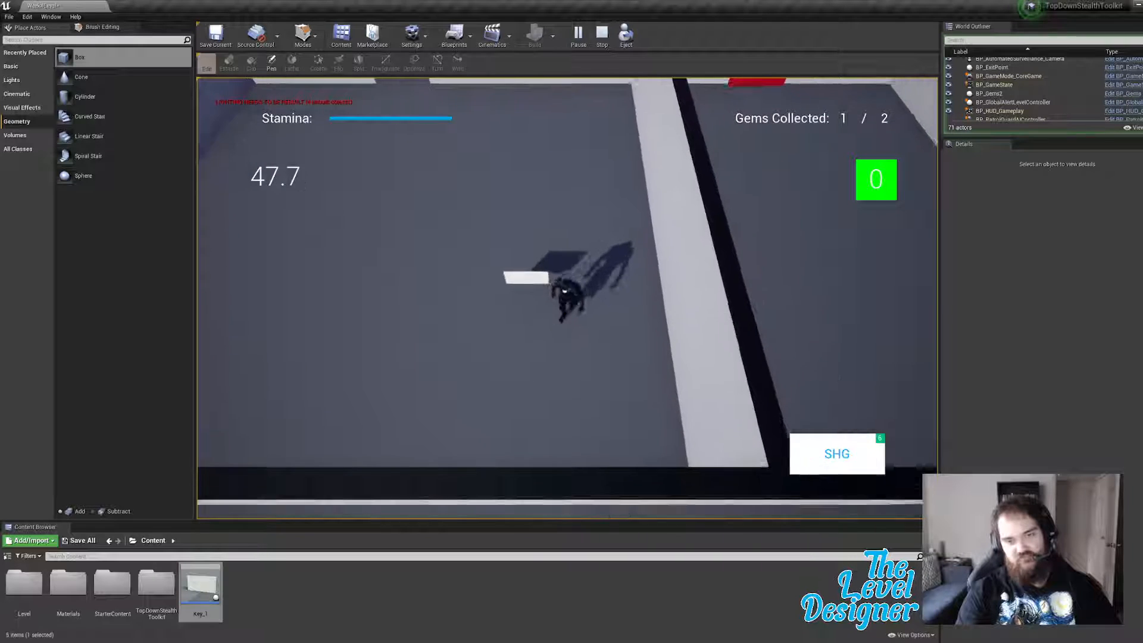
{"action": "key", "text": "w"}
{"action": "key", "text": "a"}
{"action": "key", "text": "d"}
{"action": "key", "text": "a"}
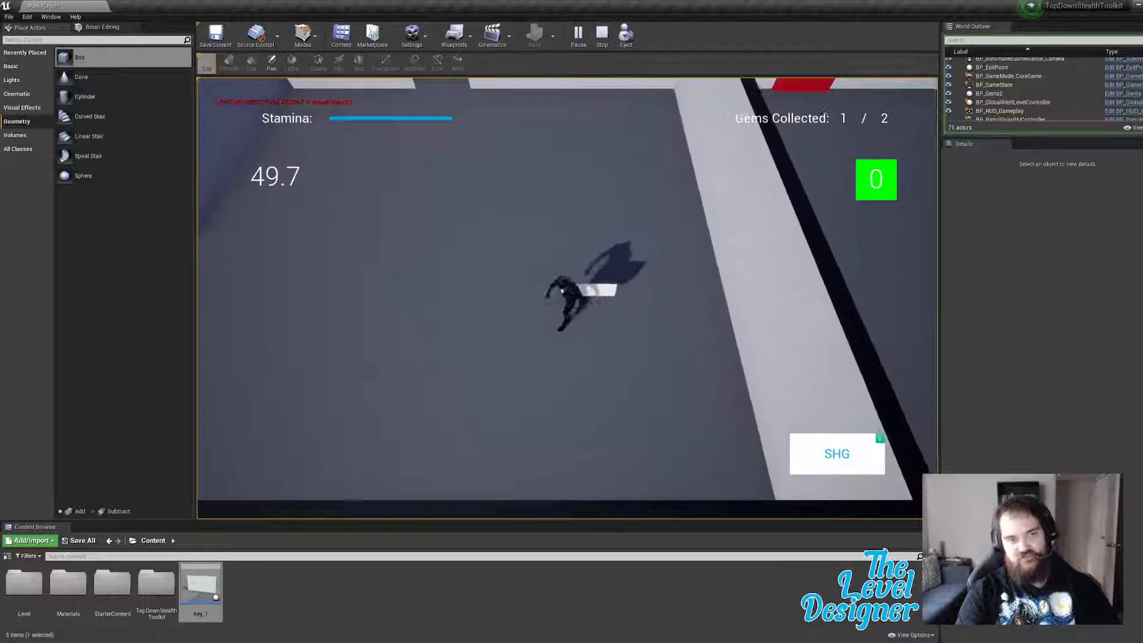
{"action": "key", "text": "s"}
{"action": "key", "text": "a"}
{"action": "key", "text": "w"}
{"action": "key", "text": "a"}
{"action": "key", "text": "s"}
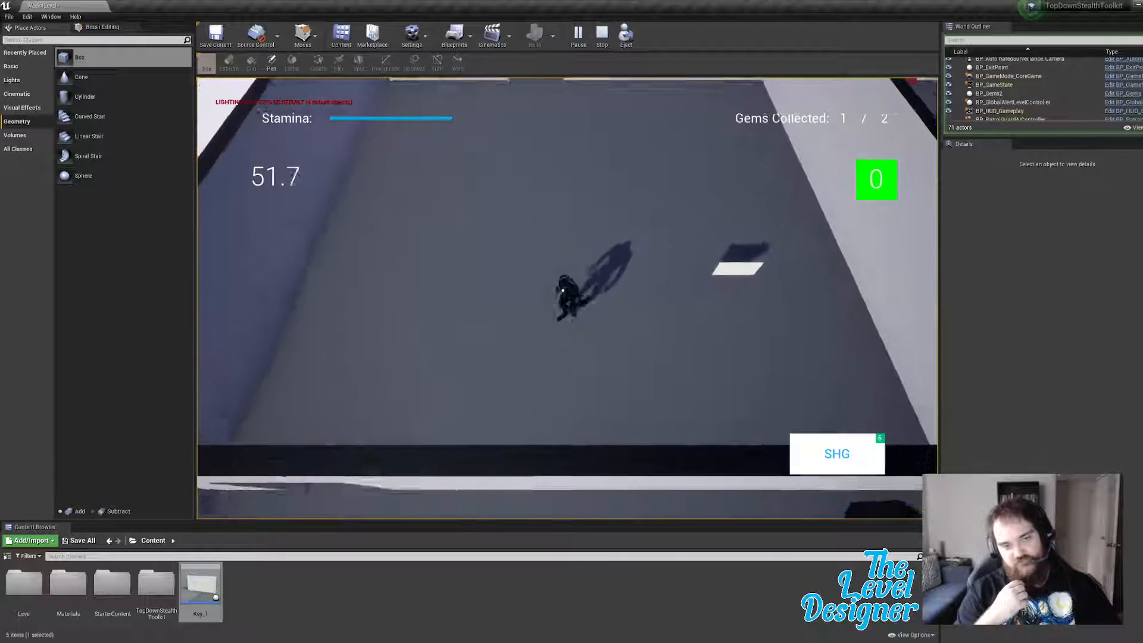
Step: Go through the key room's doorway into the corridor with the black boxes and collect the second gem
{"action": "key", "text": "s"}
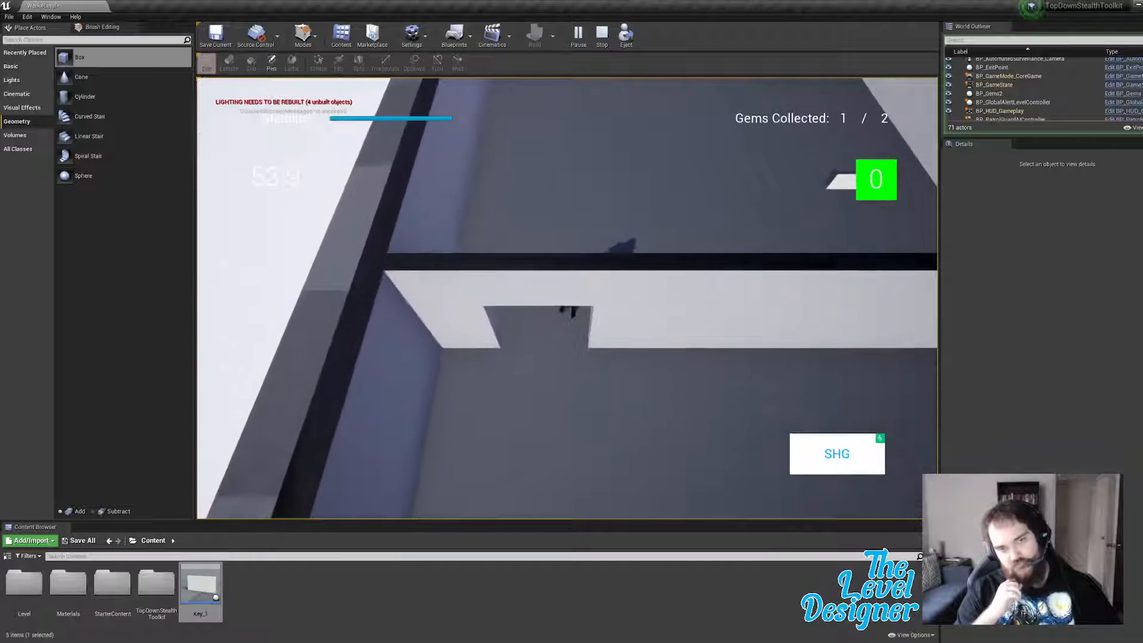
{"action": "key", "text": "s"}
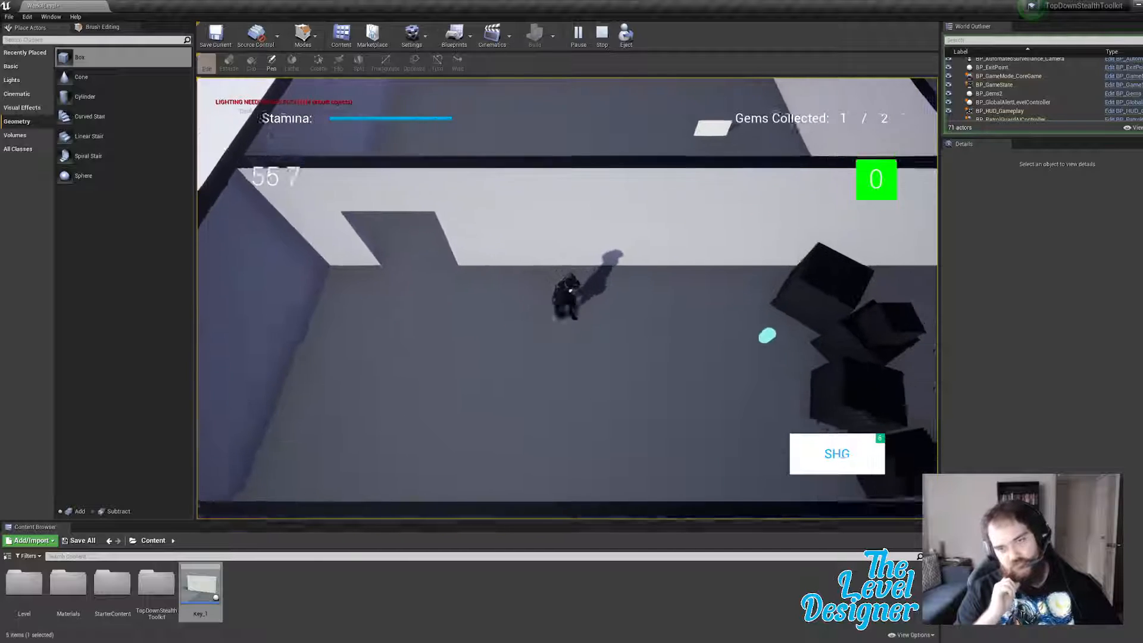
{"action": "key", "text": "d"}
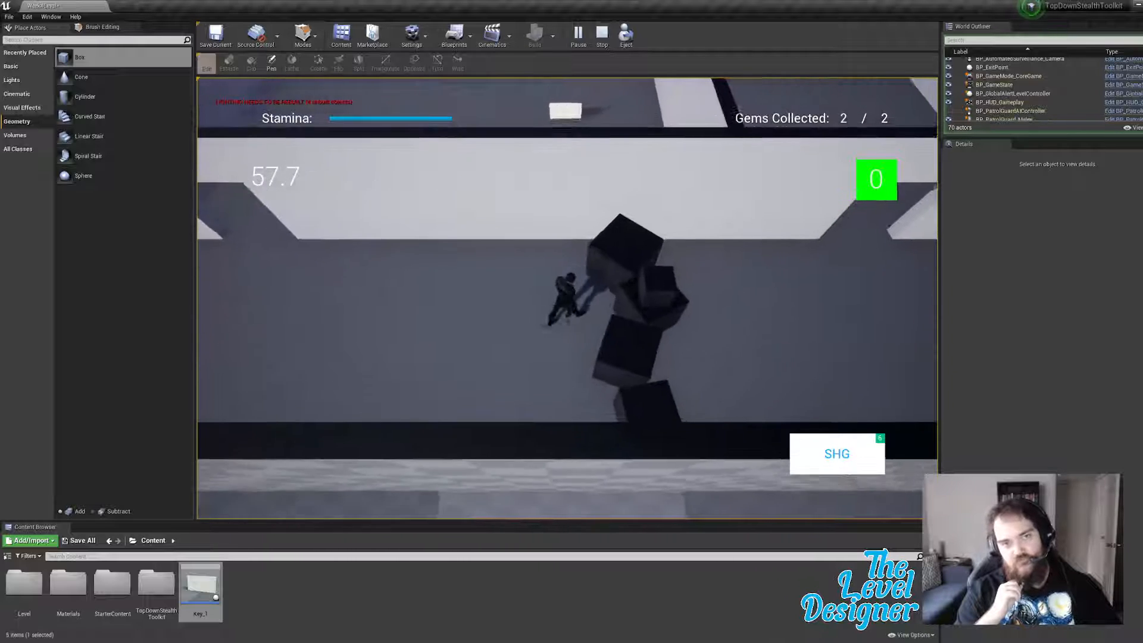
{"action": "key", "text": "d"}
Step: Walk back from the black boxes into the key room and end the playtest
{"action": "key", "text": "w"}
{"action": "key", "text": "a"}
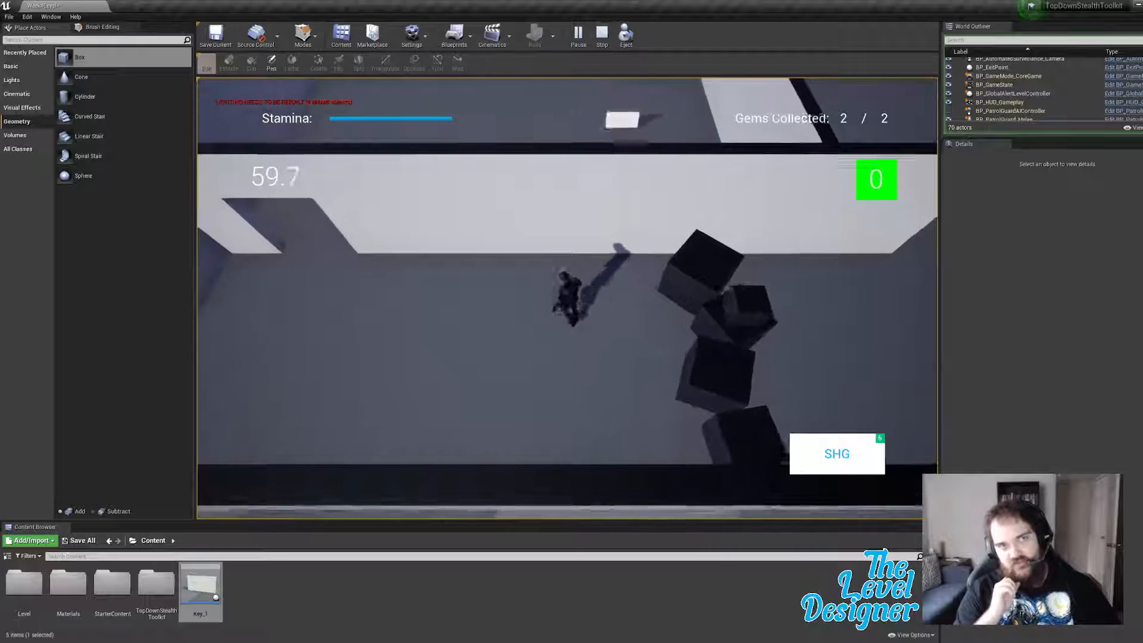
{"action": "key", "text": "a"}
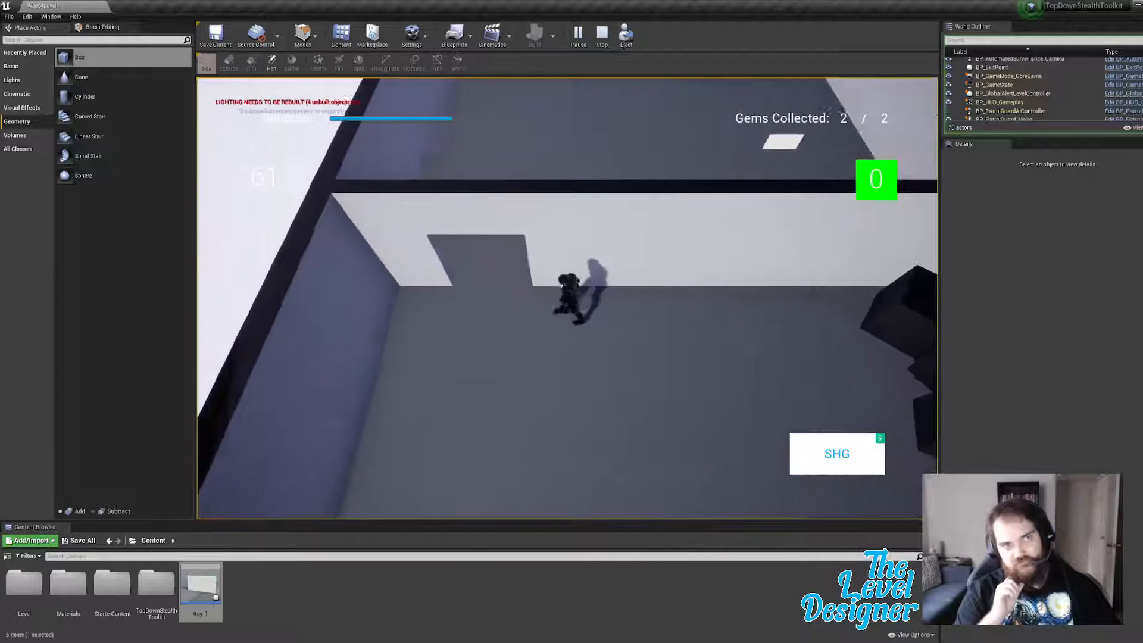
{"action": "key", "text": "w"}
{"action": "key", "text": "w"}
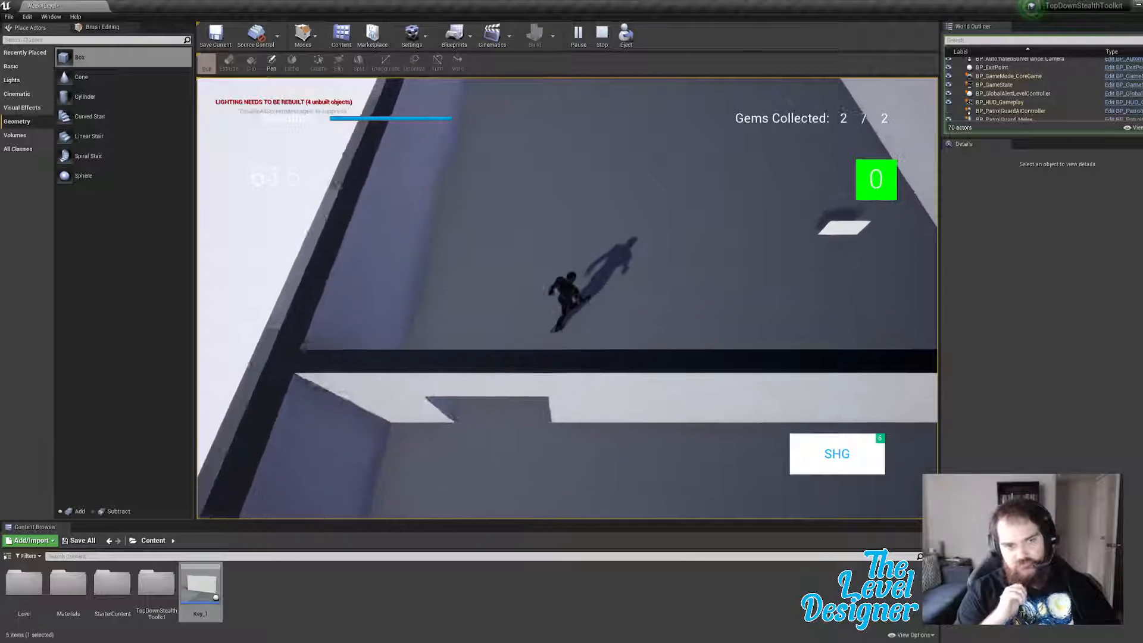
{"action": "key", "text": "a"}
{"action": "key", "text": "s"}
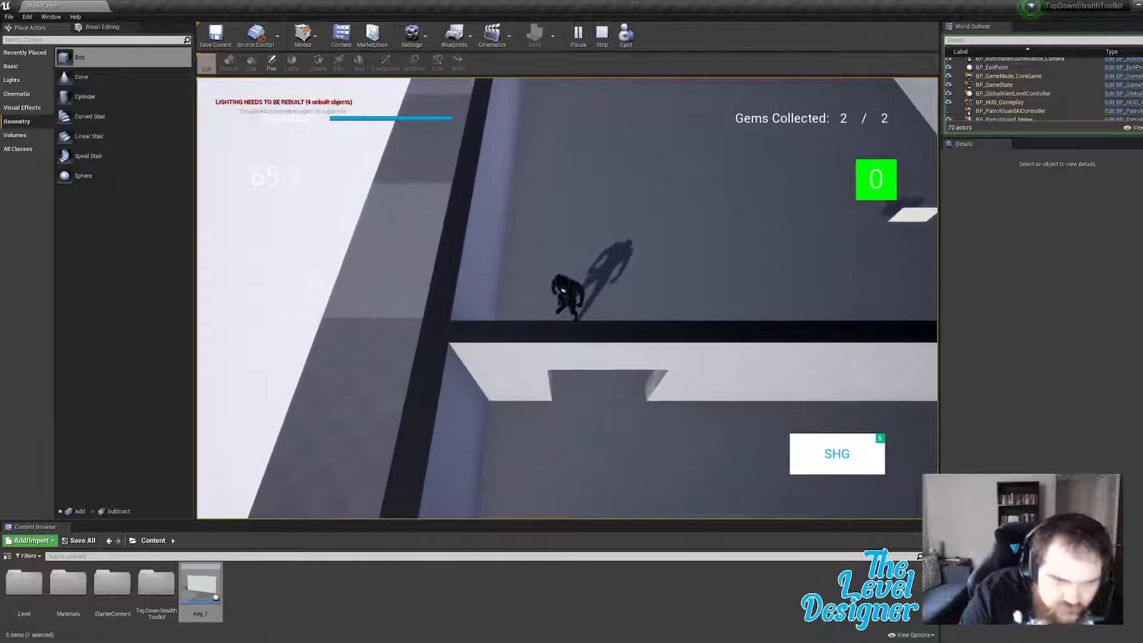
{"action": "key", "text": "d"}
{"action": "key", "text": "w"}
{"action": "key", "text": "w"}
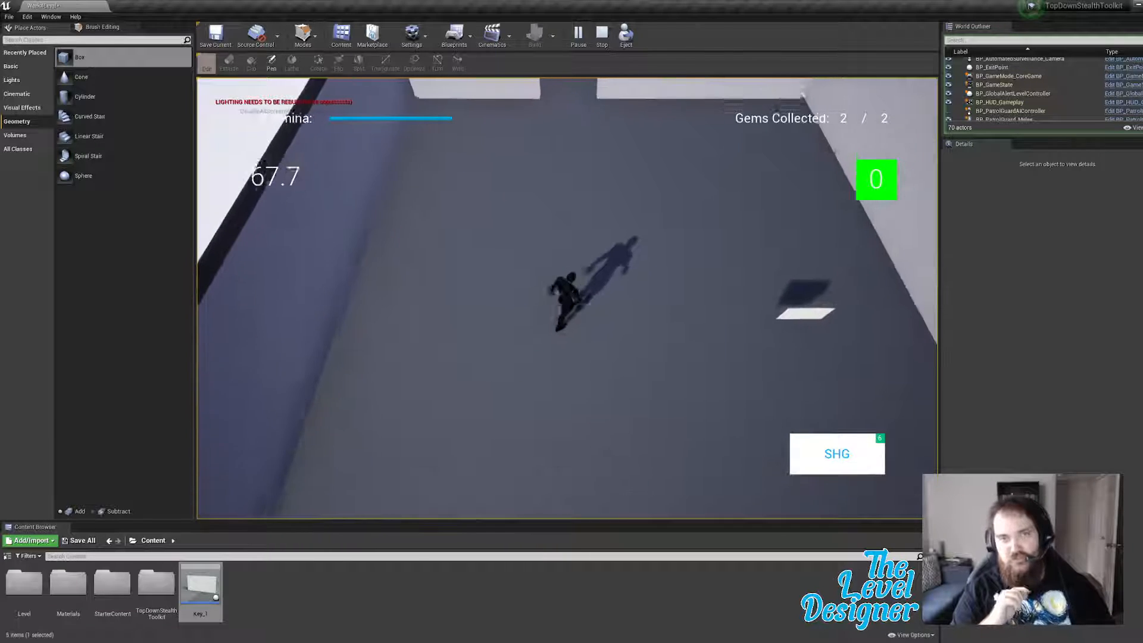
{"action": "key", "text": "Escape"}
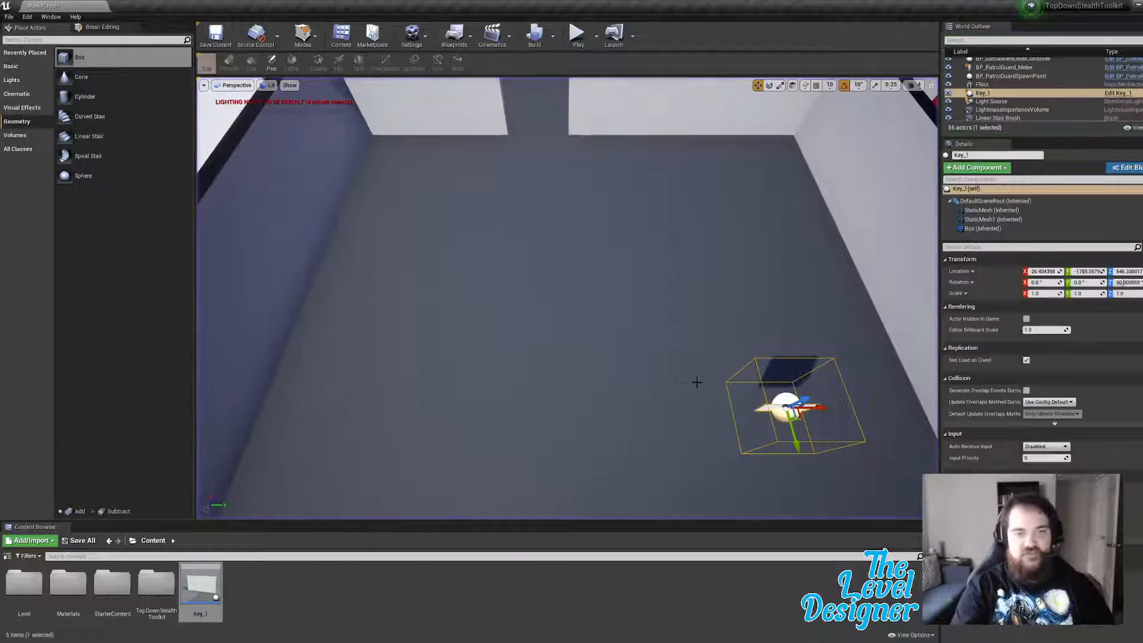
Step: Apply the Lightgray material to the bare side face of the doorway and the untextured outer wall beside the key room
{"action": "key", "text": "s"}
{"action": "right_click_drag", "start_coordinate": [696, 383], "coordinate": [589, 378]}
{"action": "double_click", "coordinate": [68, 582]}
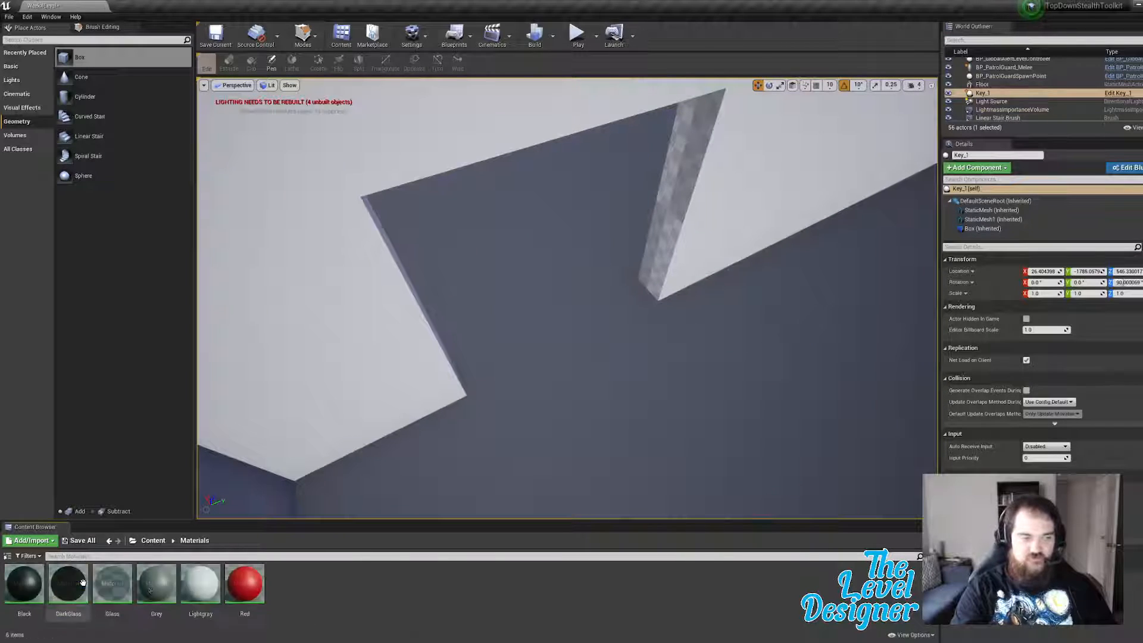
{"action": "left_click_drag", "start_coordinate": [215, 574], "coordinate": [561, 344]}
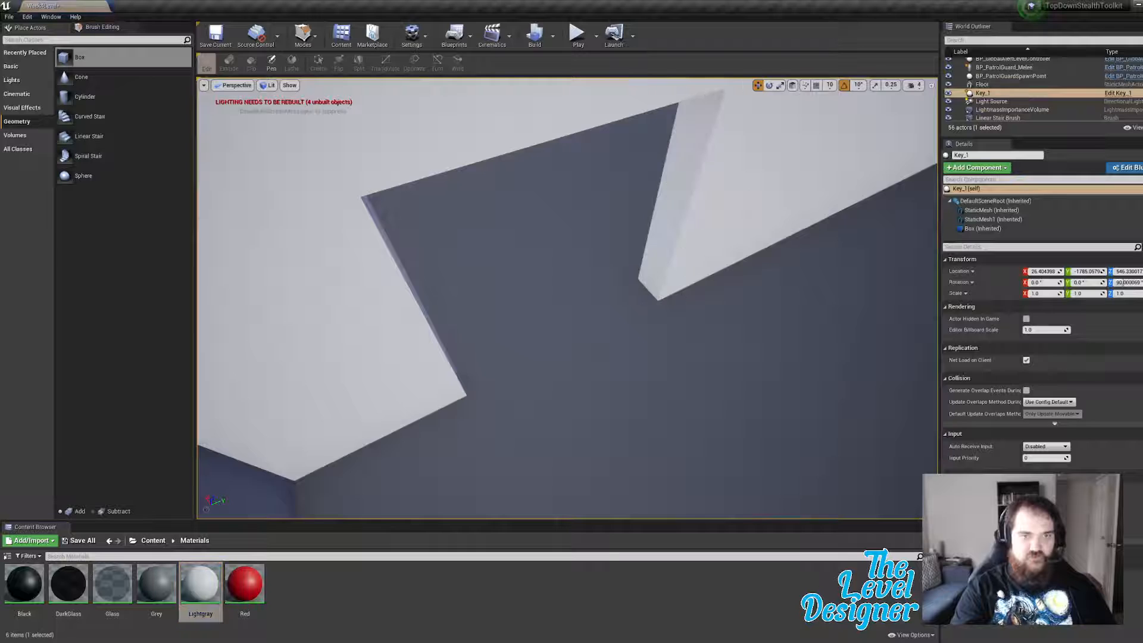
{"action": "mouse_move", "coordinate": [369, 412]}
{"action": "right_mouse_down"}
{"action": "mouse_move", "coordinate": [381, 321]}
{"action": "mouse_move", "coordinate": [369, 412]}
{"action": "right_mouse_up"}
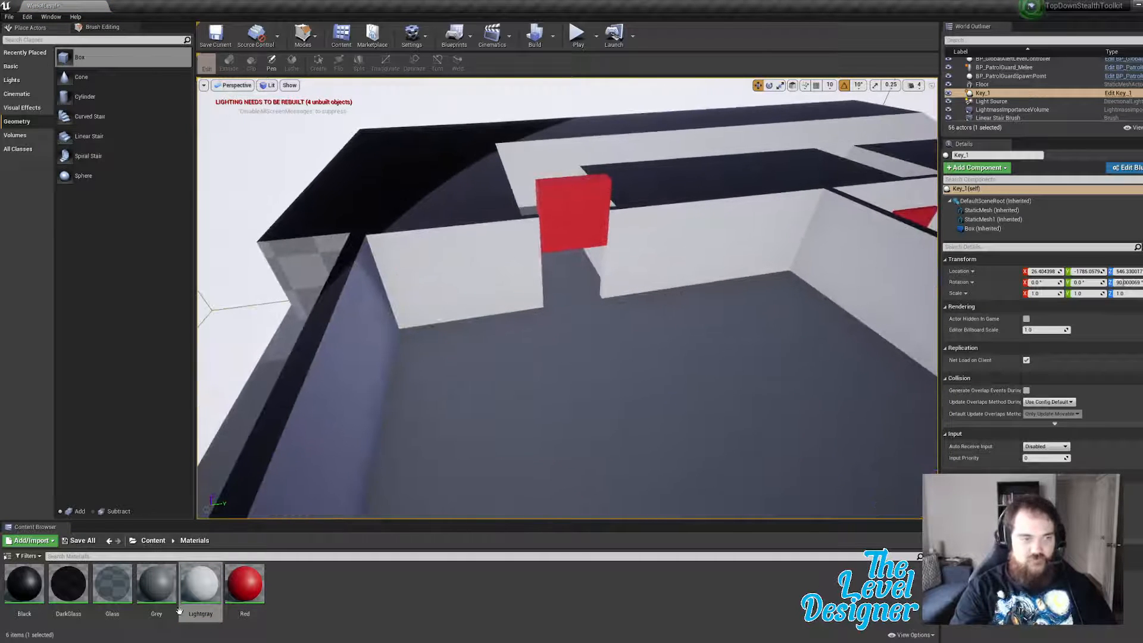
{"action": "left_click_drag", "start_coordinate": [193, 587], "coordinate": [310, 272]}
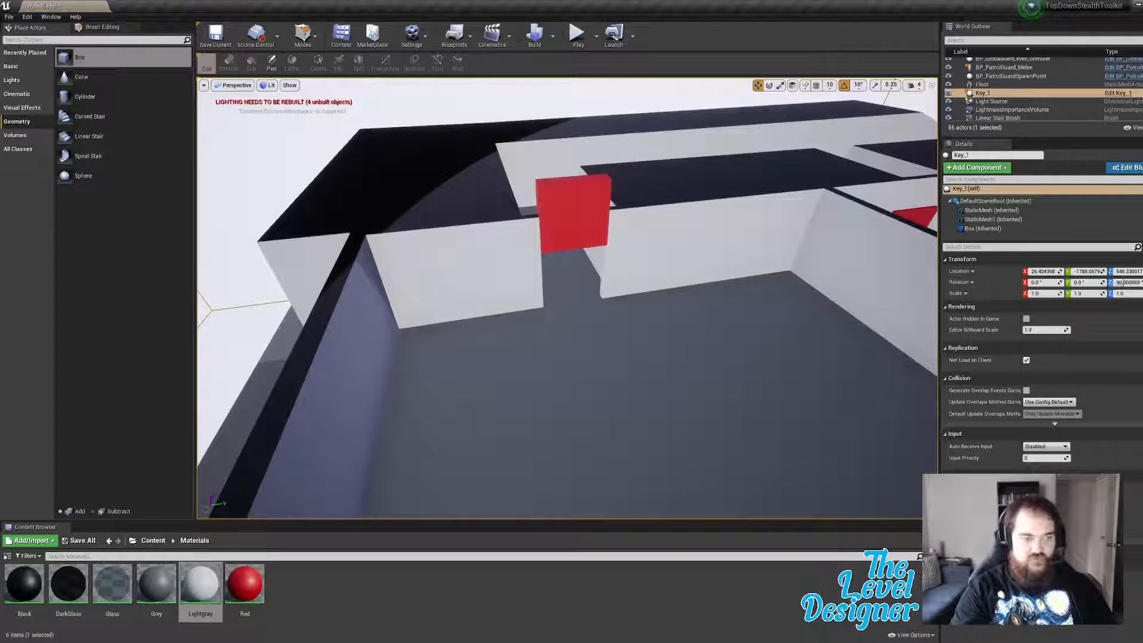
Step: Duplicate the Red material as Green and open the copy in the material editor
{"action": "right_click", "coordinate": [252, 580]}
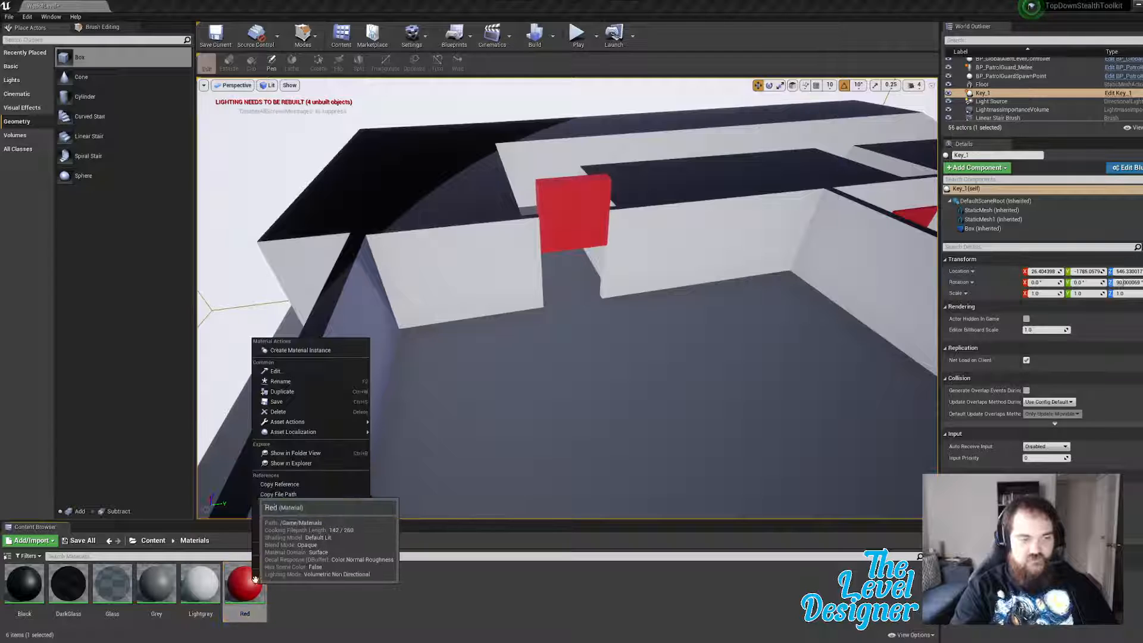
{"action": "left_click", "coordinate": [291, 391]}
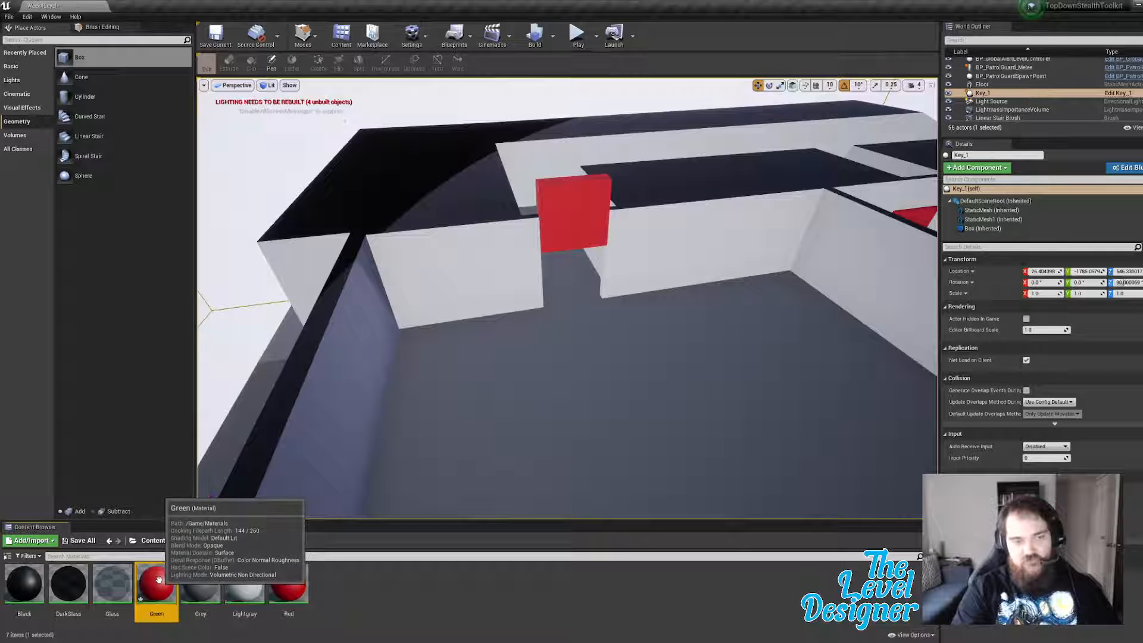
{"action": "double_click", "coordinate": [159, 581]}
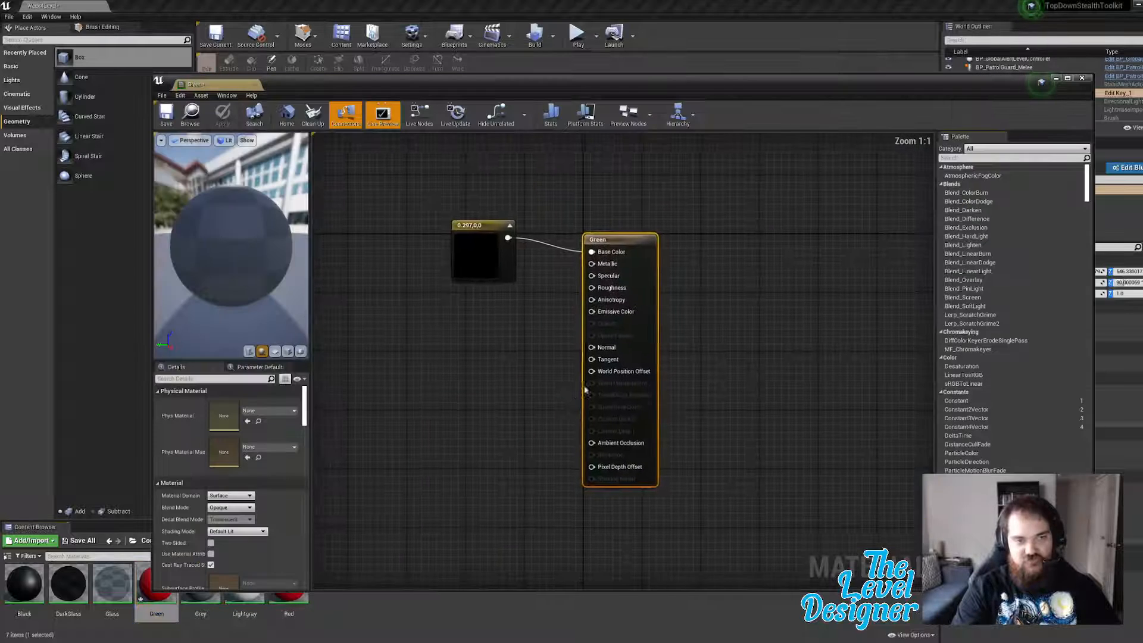
Step: Change the Green material's base color to green with R 0.0, G 0.296875 and B 0.001876, save it and close its editor
{"action": "double_click", "coordinate": [476, 253]}
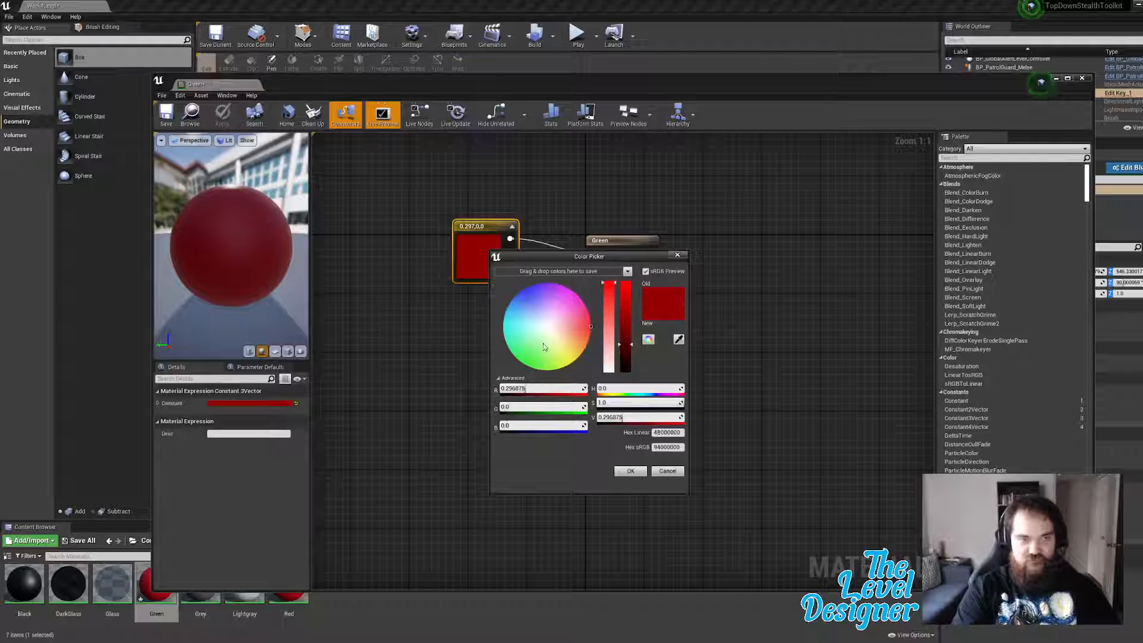
{"action": "left_click_drag", "start_coordinate": [527, 363], "coordinate": [523, 365]}
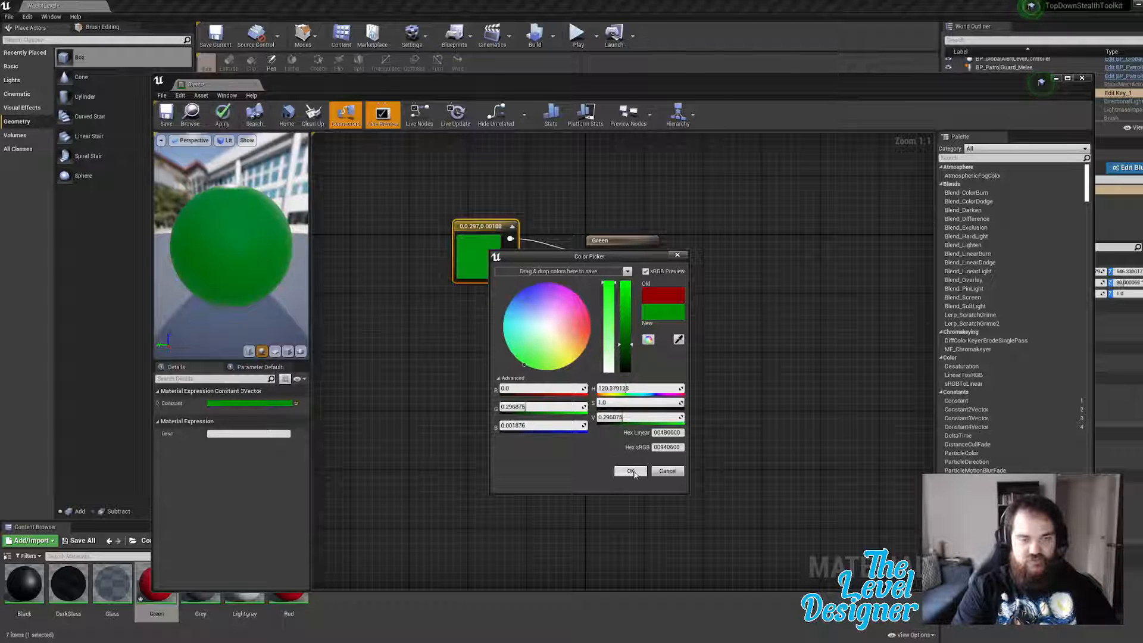
{"action": "left_click", "coordinate": [630, 471]}
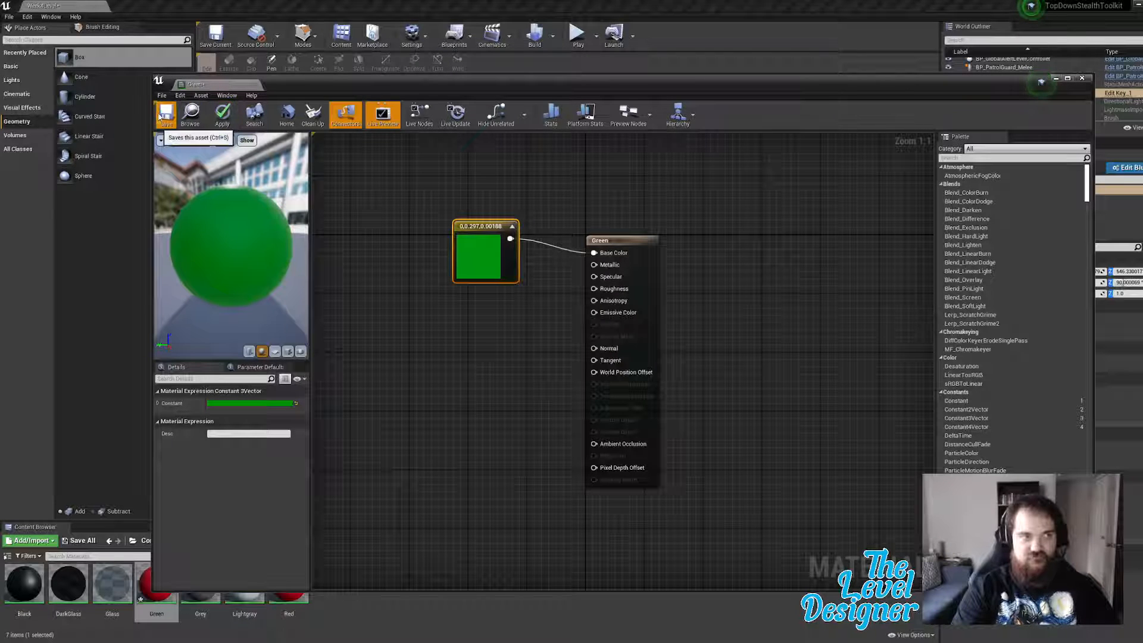
{"action": "left_click", "coordinate": [1082, 78]}
Step: Apply the Green material to the front, top, back and side faces of the red door block above the room's doorway
{"action": "right_click_drag", "start_coordinate": [372, 404], "coordinate": [372, 403]}
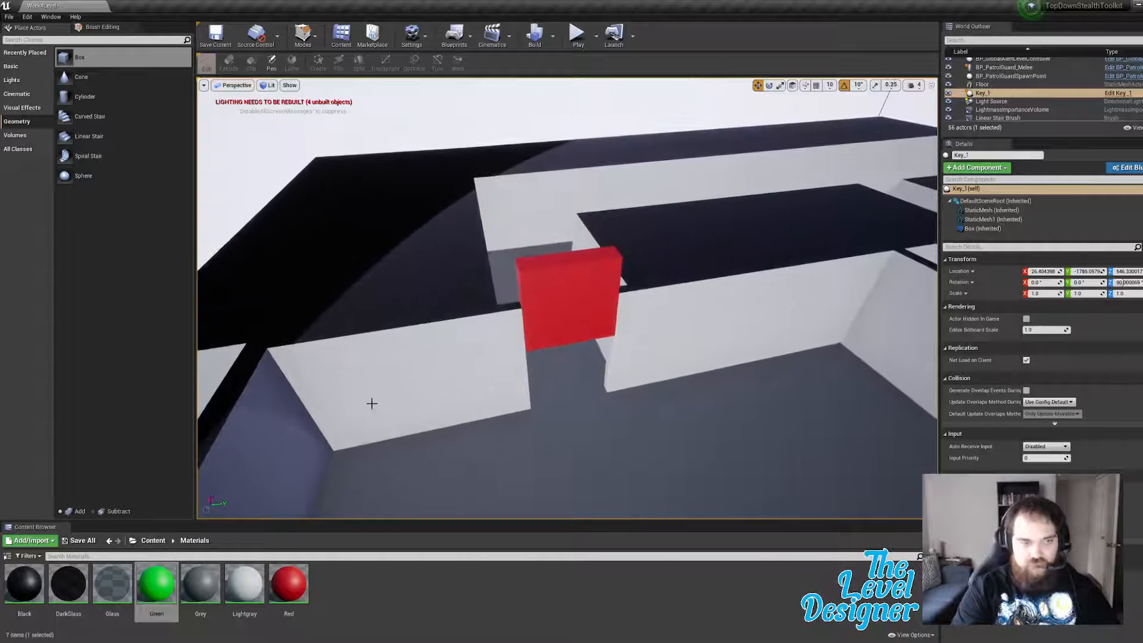
{"action": "left_click_drag", "start_coordinate": [166, 589], "coordinate": [567, 285]}
{"action": "right_click_drag", "start_coordinate": [521, 419], "coordinate": [522, 418]}
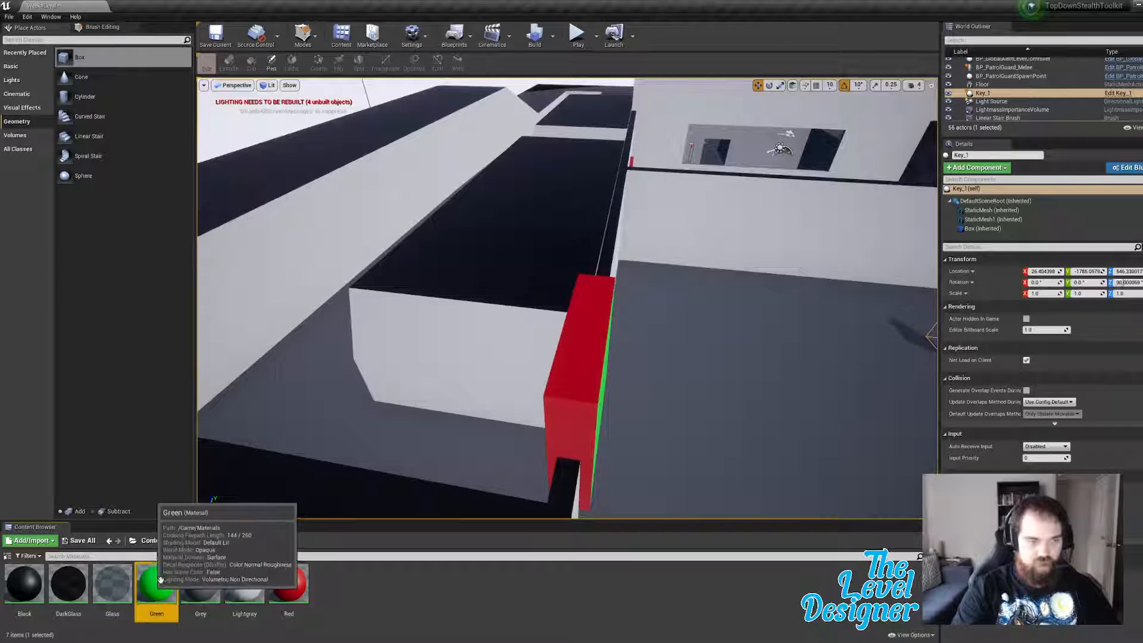
{"action": "left_click_drag", "start_coordinate": [157, 585], "coordinate": [571, 352]}
{"action": "left_click_drag", "start_coordinate": [169, 587], "coordinate": [533, 457]}
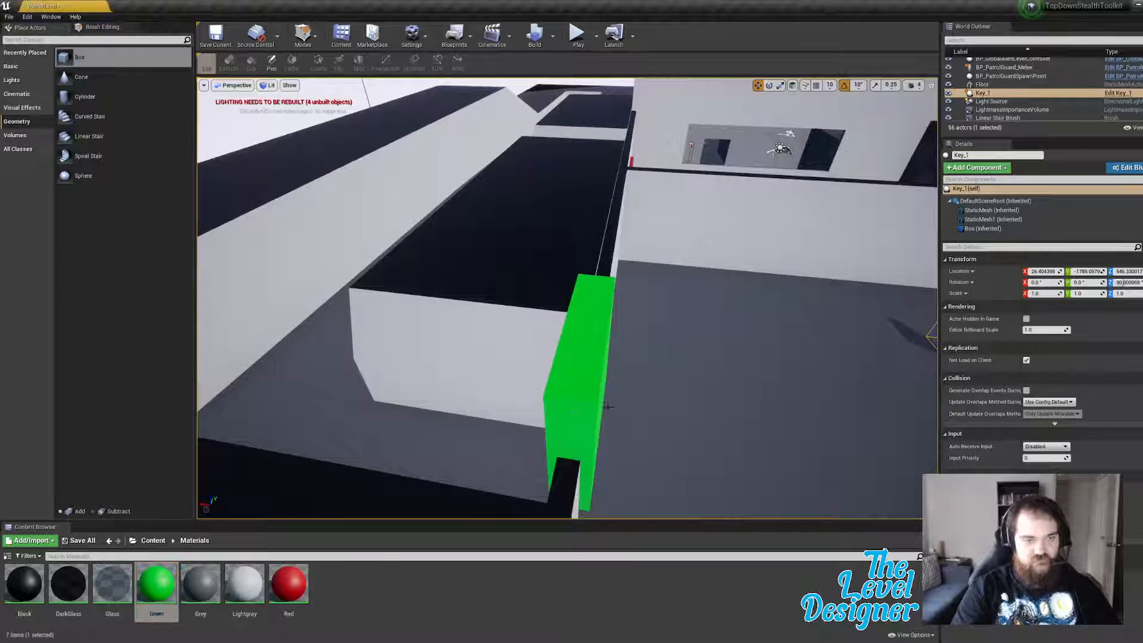
{"action": "right_click_drag", "start_coordinate": [607, 406], "coordinate": [607, 407]}
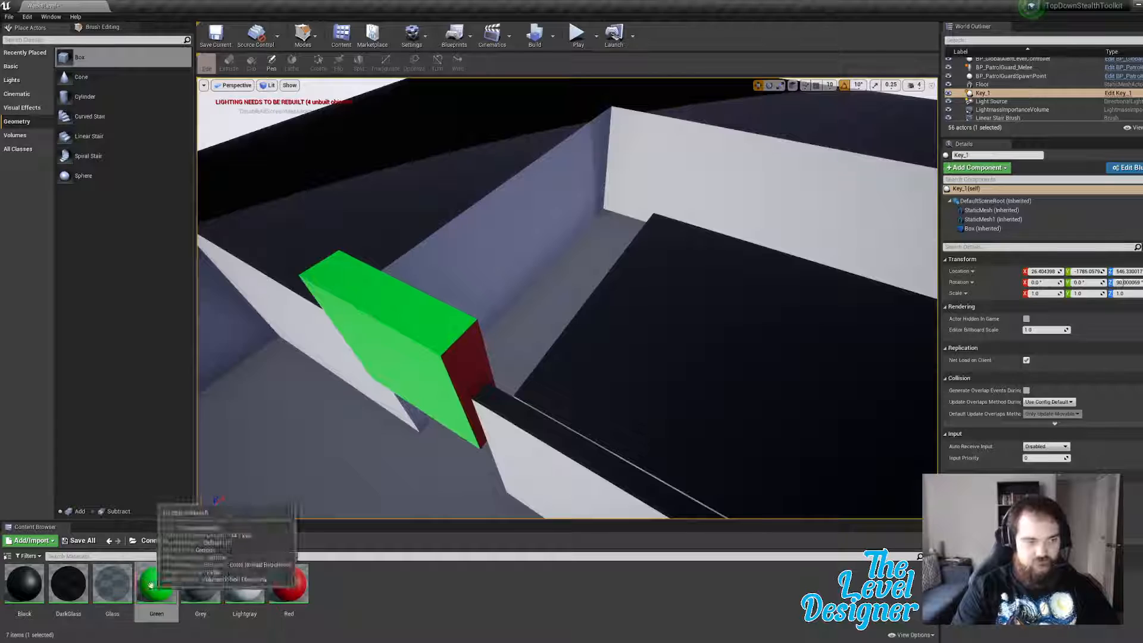
{"action": "left_click_drag", "start_coordinate": [152, 587], "coordinate": [510, 373]}
{"action": "right_click_drag", "start_coordinate": [480, 367], "coordinate": [480, 367]}
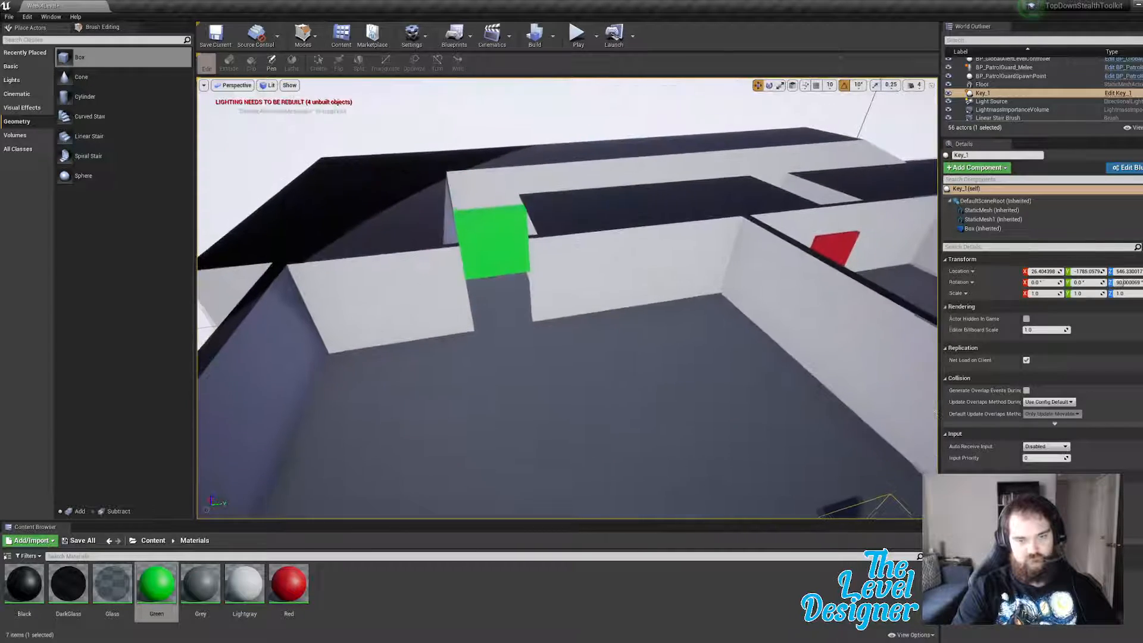
Step: Apply the Lightgray material to the checkered outer wall beside the corridor with the black boxes
{"action": "right_click_drag", "start_coordinate": [585, 351], "coordinate": [611, 317]}
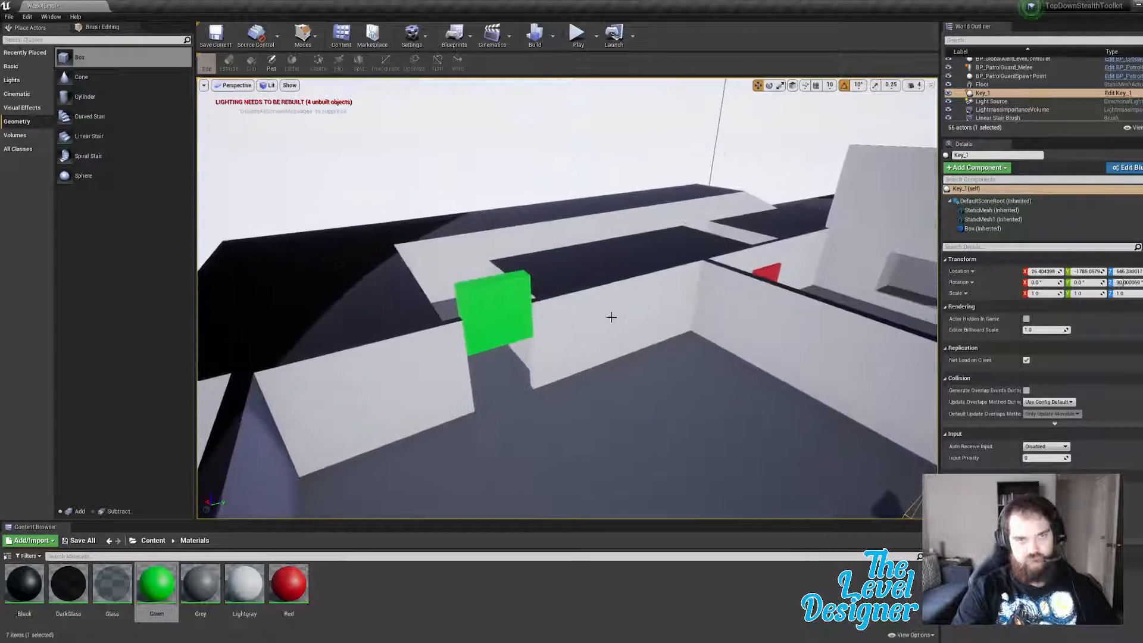
{"action": "left_click", "coordinate": [662, 135]}
{"action": "right_click_drag", "start_coordinate": [662, 135], "coordinate": [685, 187]}
{"action": "mouse_move", "coordinate": [551, 347]}
{"action": "right_mouse_down"}
{"action": "mouse_move", "coordinate": [595, 351]}
{"action": "mouse_move", "coordinate": [551, 347]}
{"action": "right_mouse_up"}
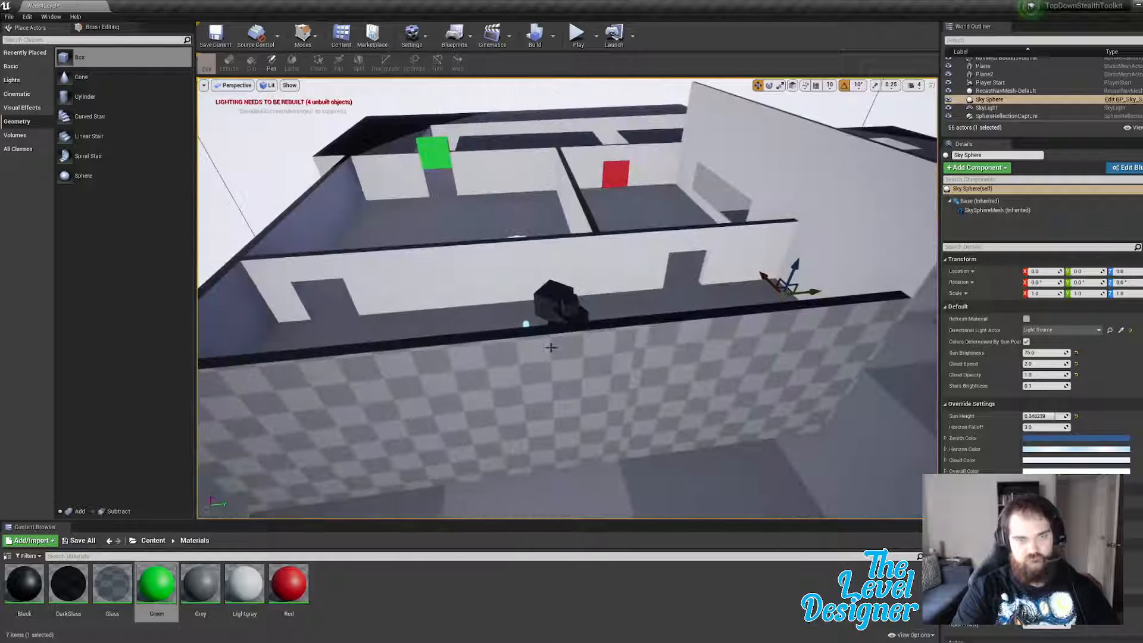
{"action": "left_click_drag", "start_coordinate": [243, 581], "coordinate": [470, 374]}
{"action": "right_click_drag", "start_coordinate": [564, 355], "coordinate": [607, 356]}
{"action": "left_click_drag", "start_coordinate": [528, 366], "coordinate": [533, 376]}
{"action": "right_click_drag", "start_coordinate": [544, 449], "coordinate": [488, 446]}
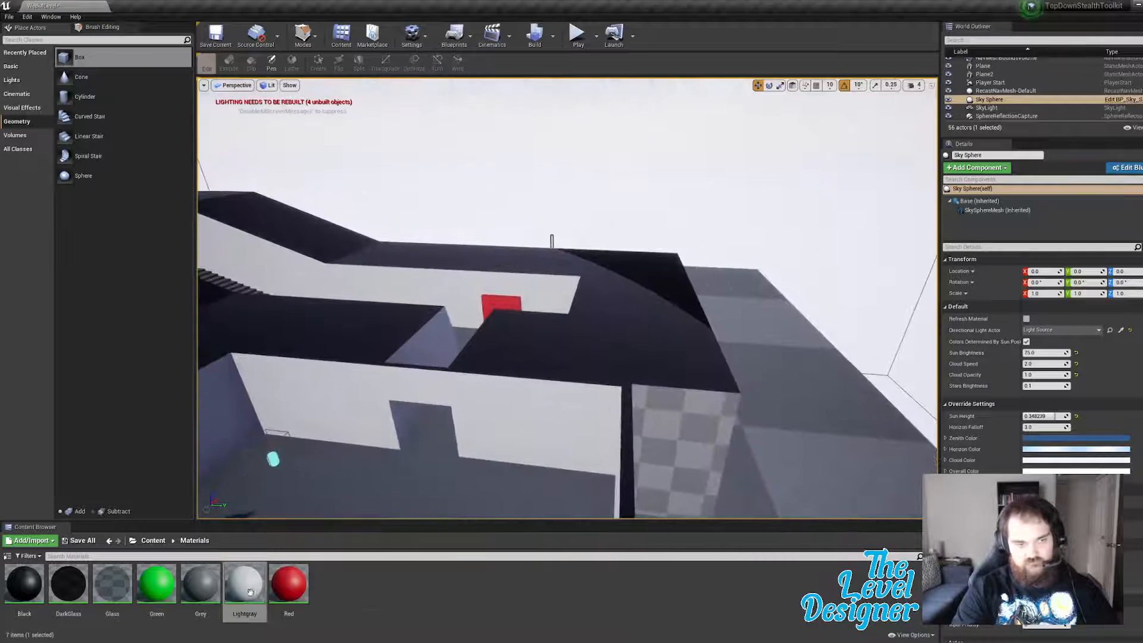
{"action": "mouse_move", "coordinate": [566, 391]}
{"action": "right_mouse_down"}
{"action": "mouse_move", "coordinate": [417, 391]}
{"action": "mouse_move", "coordinate": [536, 387]}
{"action": "mouse_move", "coordinate": [357, 404]}
{"action": "mouse_move", "coordinate": [488, 375]}
{"action": "mouse_move", "coordinate": [381, 405]}
{"action": "mouse_move", "coordinate": [393, 416]}
{"action": "mouse_move", "coordinate": [387, 440]}
{"action": "mouse_move", "coordinate": [429, 434]}
{"action": "mouse_move", "coordinate": [410, 429]}
{"action": "mouse_move", "coordinate": [470, 435]}
{"action": "mouse_move", "coordinate": [387, 422]}
{"action": "mouse_move", "coordinate": [381, 405]}
{"action": "mouse_move", "coordinate": [367, 429]}
{"action": "mouse_move", "coordinate": [551, 381]}
{"action": "right_mouse_up"}
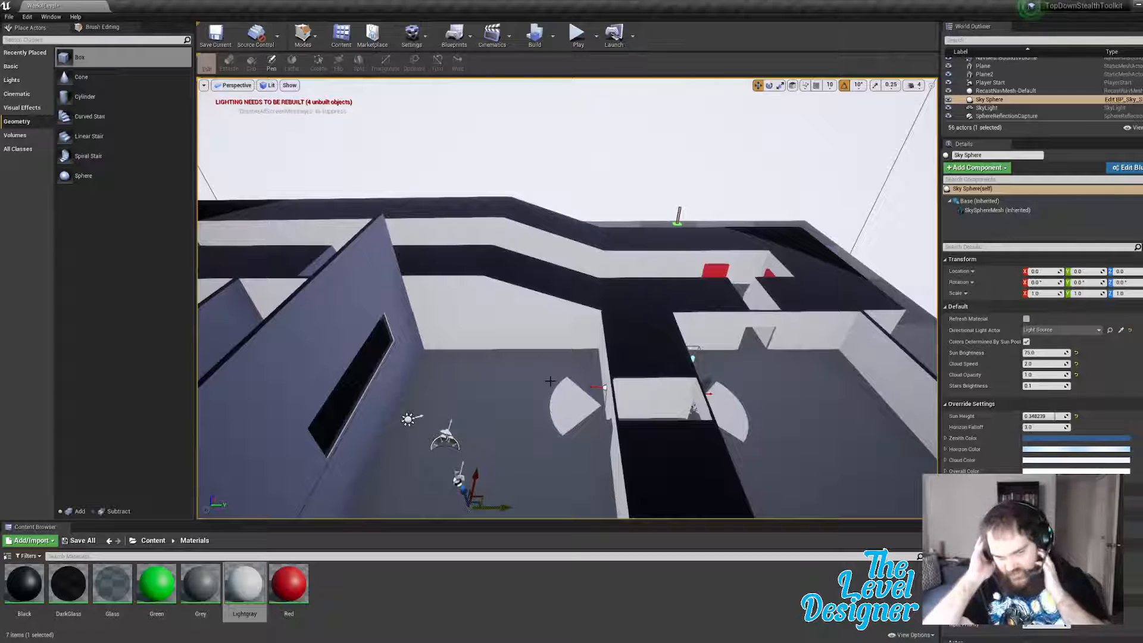